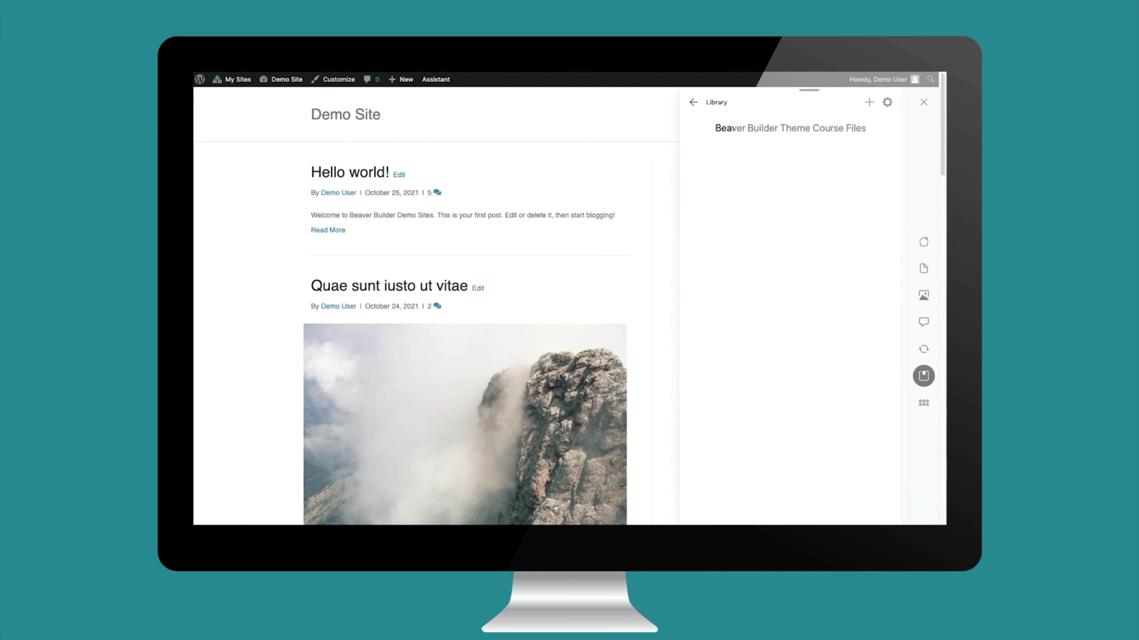
Import all items of the Beaver Builder Theme Course Files library into the site.
{"action": "left_click", "coordinate": [887, 102]}
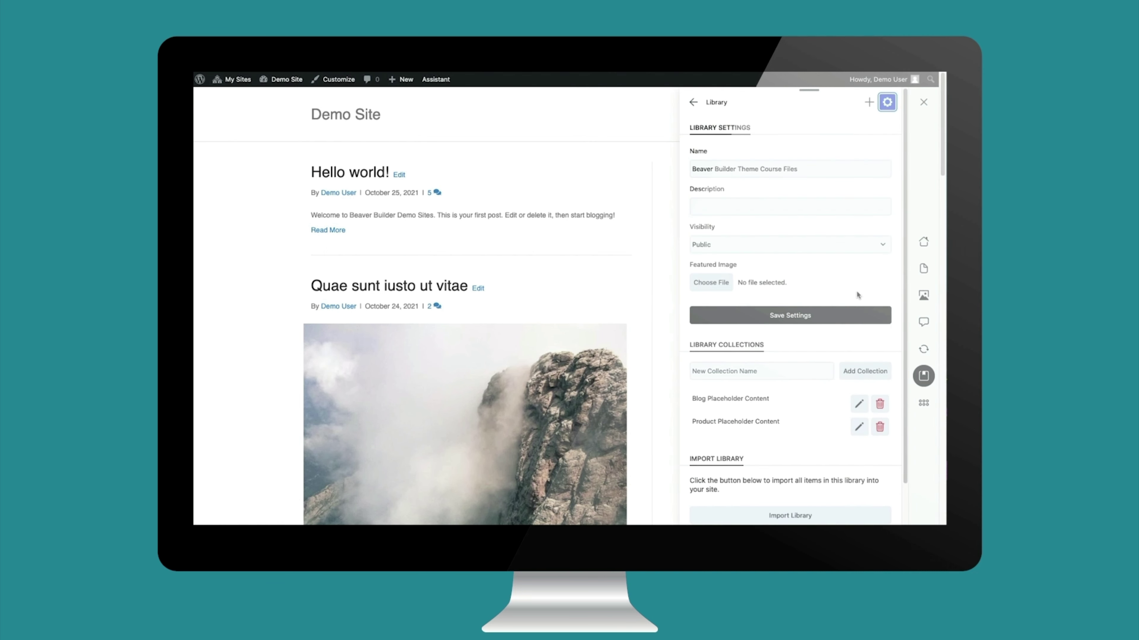
{"action": "scroll", "coordinate": [838, 350], "scroll_direction": "down", "scroll_amount": 2}
{"action": "left_click", "coordinate": [813, 431]}
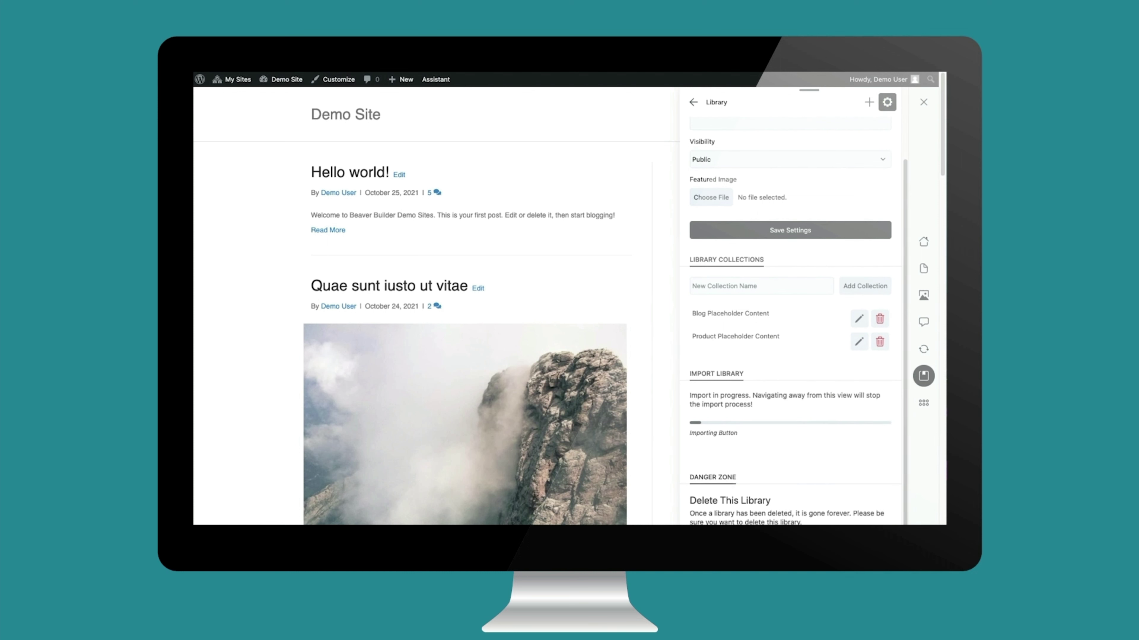
Review the site's posts in the Assistant content list.
{"action": "left_click", "coordinate": [924, 268]}
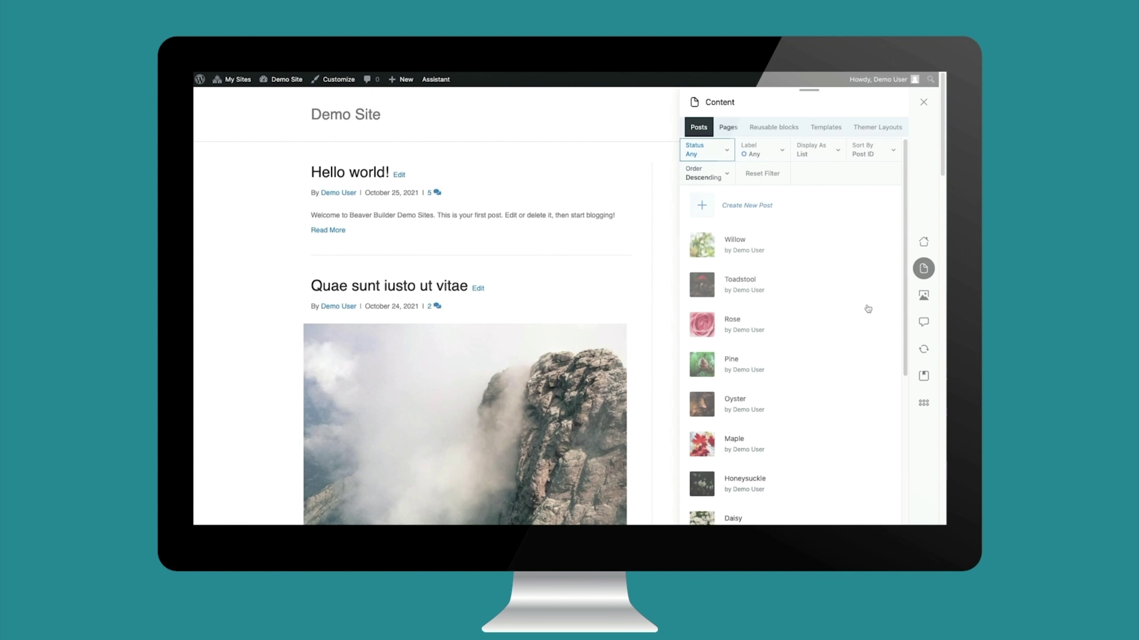
{"action": "scroll", "coordinate": [813, 374], "scroll_direction": "down", "scroll_amount": 6}
{"action": "scroll", "coordinate": [813, 377], "scroll_direction": "down", "scroll_amount": 2}
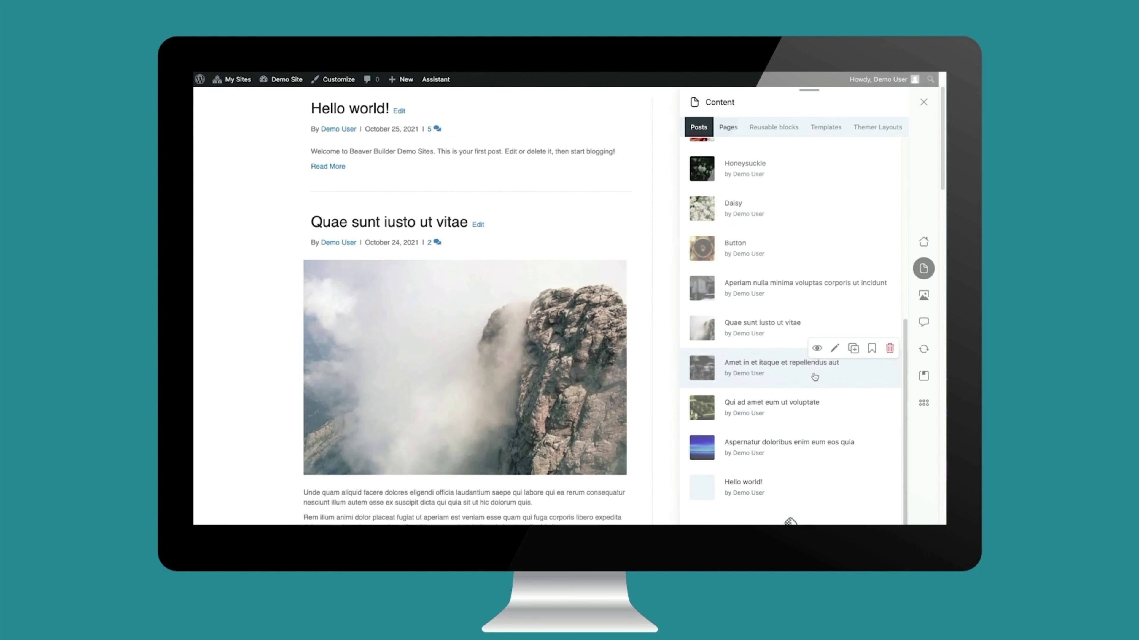
{"action": "scroll", "coordinate": [815, 368], "scroll_direction": "up", "scroll_amount": 8}
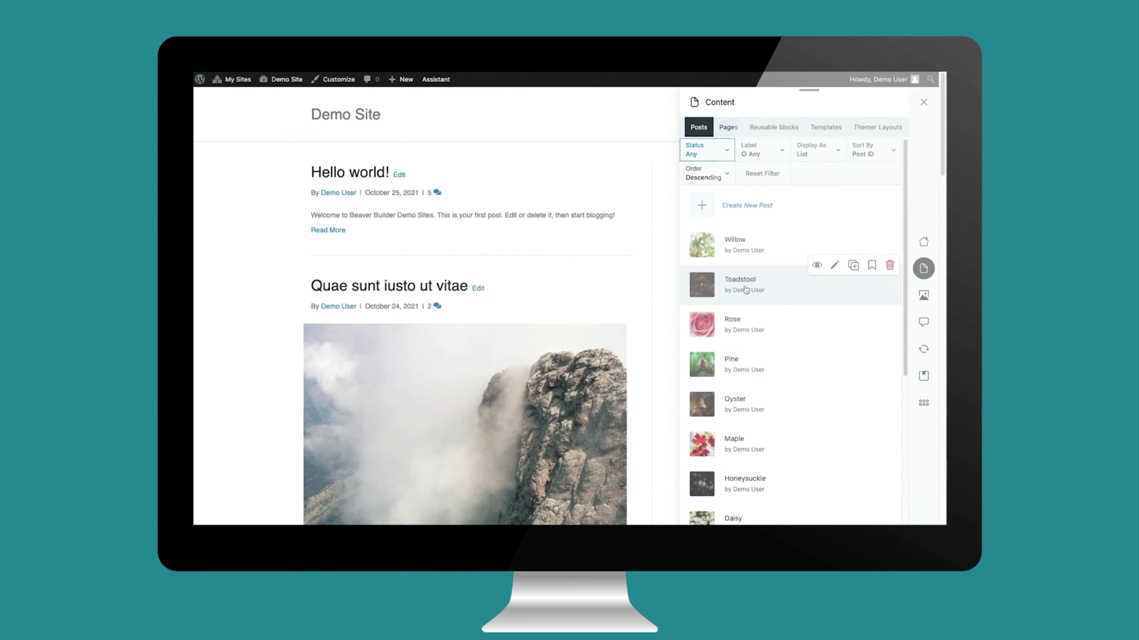
Activate the WooCommerce plugin from the site's dashboard and dismiss its welcome dialog.
{"action": "left_click", "coordinate": [275, 83]}
{"action": "mouse_move", "coordinate": [226, 253]}
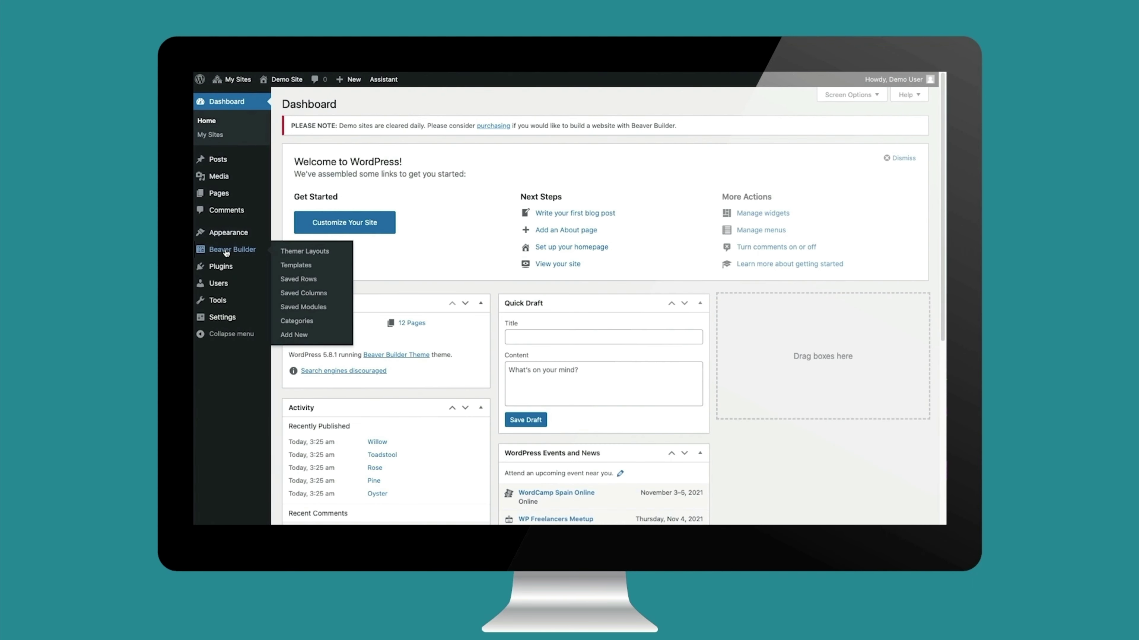
{"action": "left_click", "coordinate": [220, 266]}
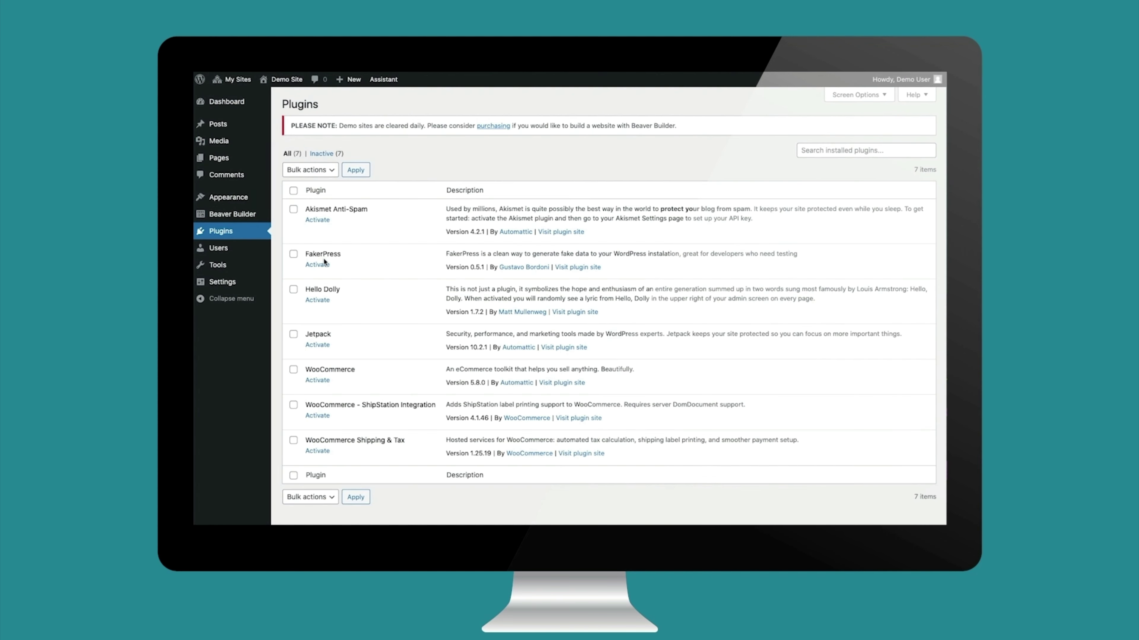
{"action": "left_click", "coordinate": [323, 380]}
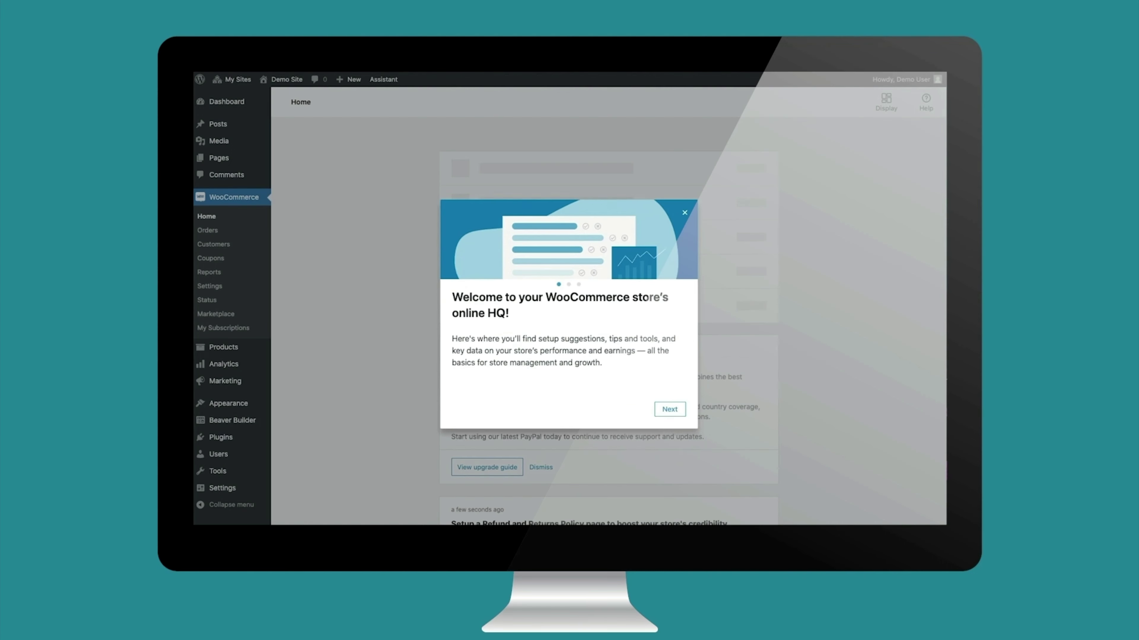
{"action": "key", "text": "Escape"}
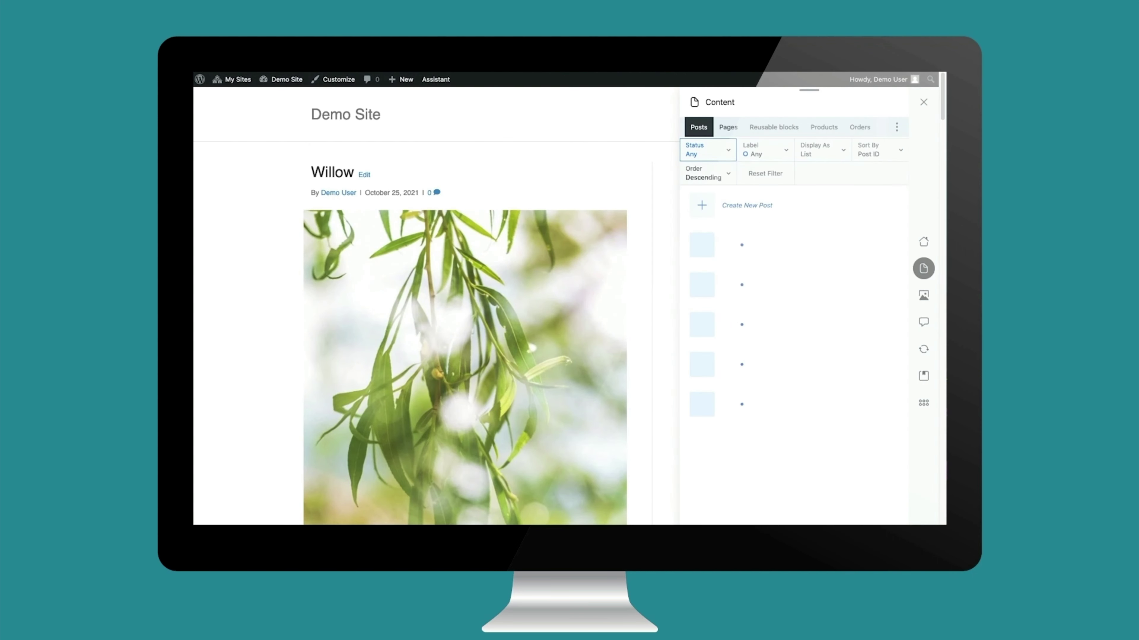
Check the WooCommerce products in the Assistant content list and return to the posts.
{"action": "left_click", "coordinate": [897, 128]}
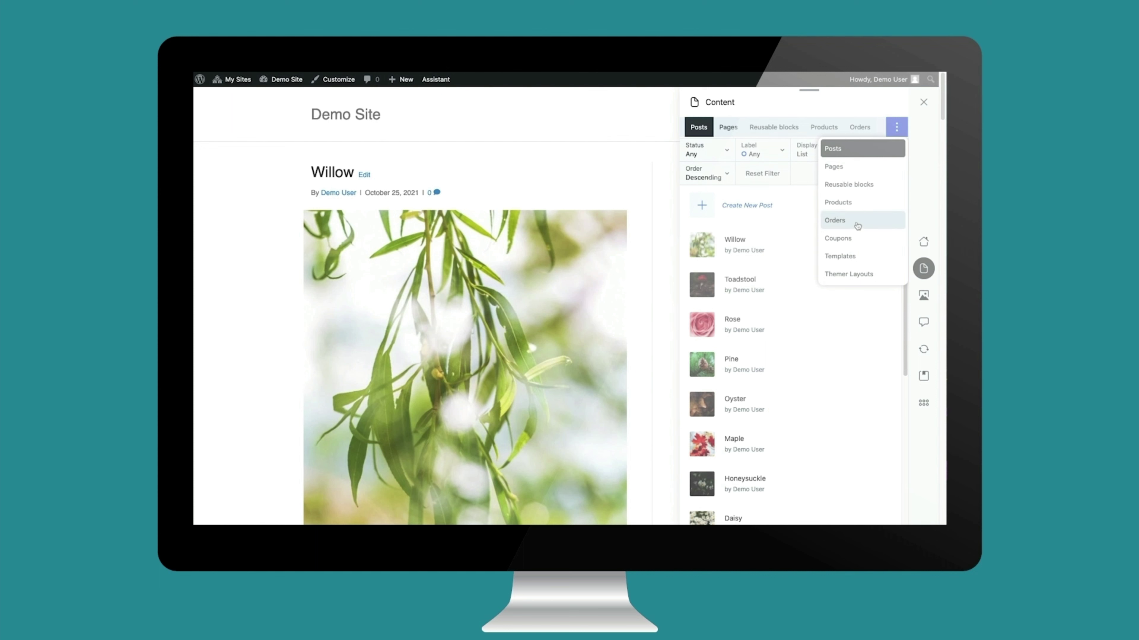
{"action": "left_click", "coordinate": [840, 202]}
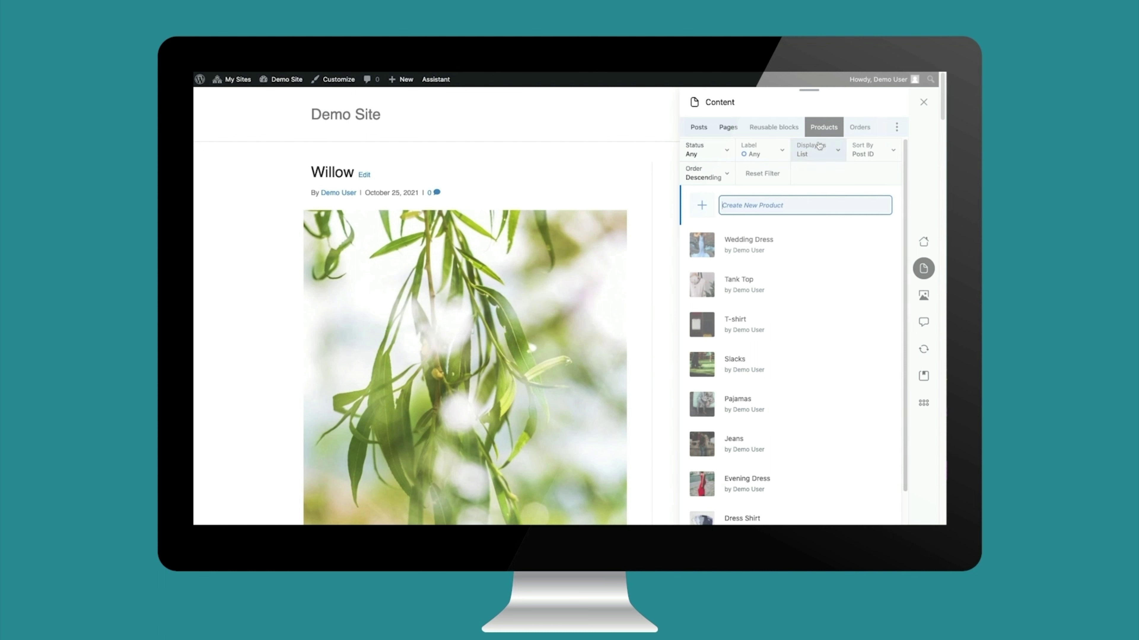
{"action": "left_click", "coordinate": [699, 127]}
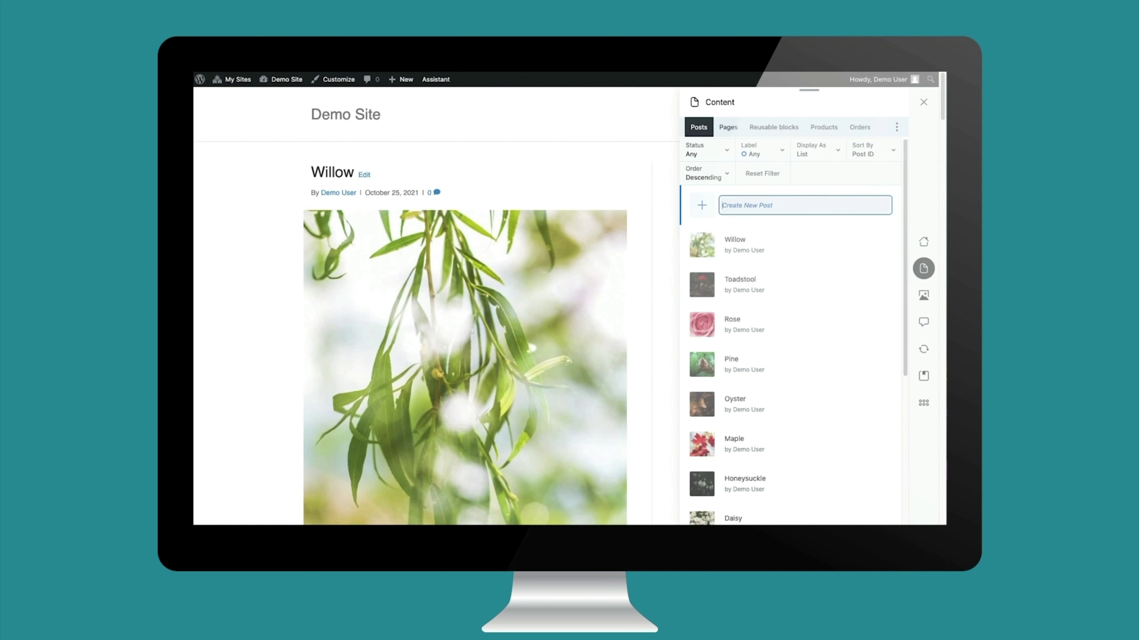
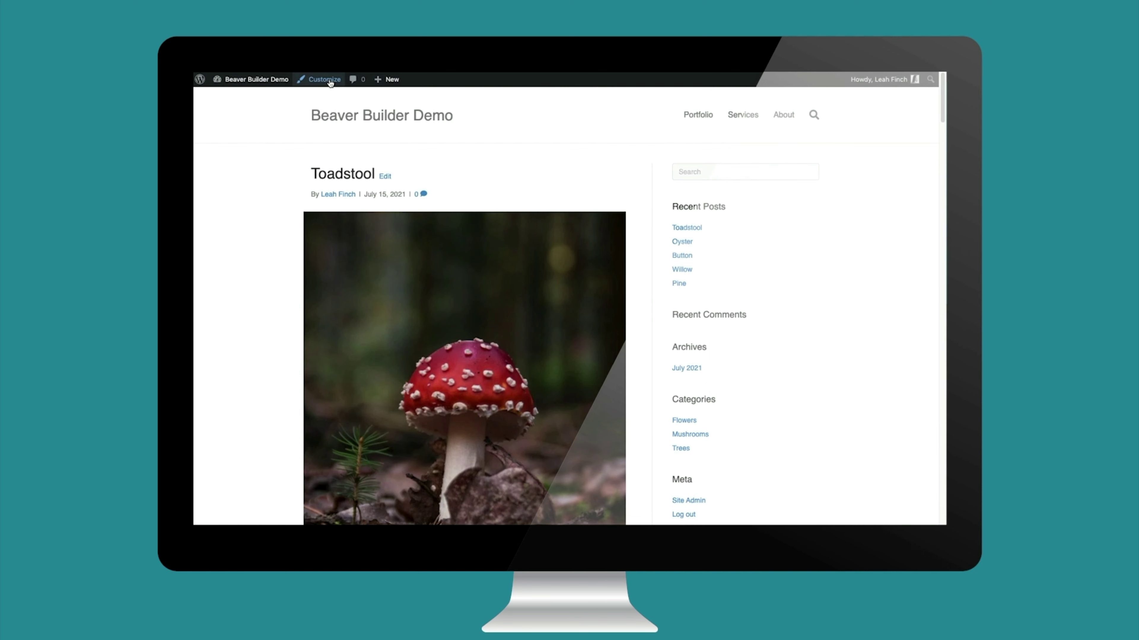
Open the site's theme customizer, try the Classic preset and restore the Default preset.
{"action": "left_click", "coordinate": [325, 79]}
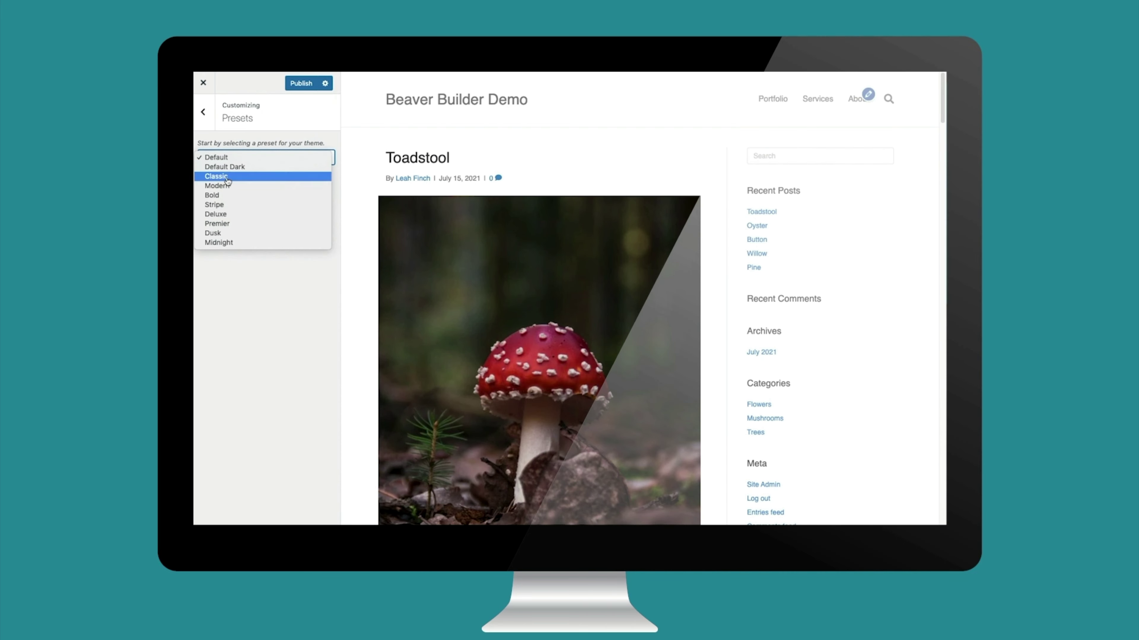
{"action": "left_click", "coordinate": [224, 177]}
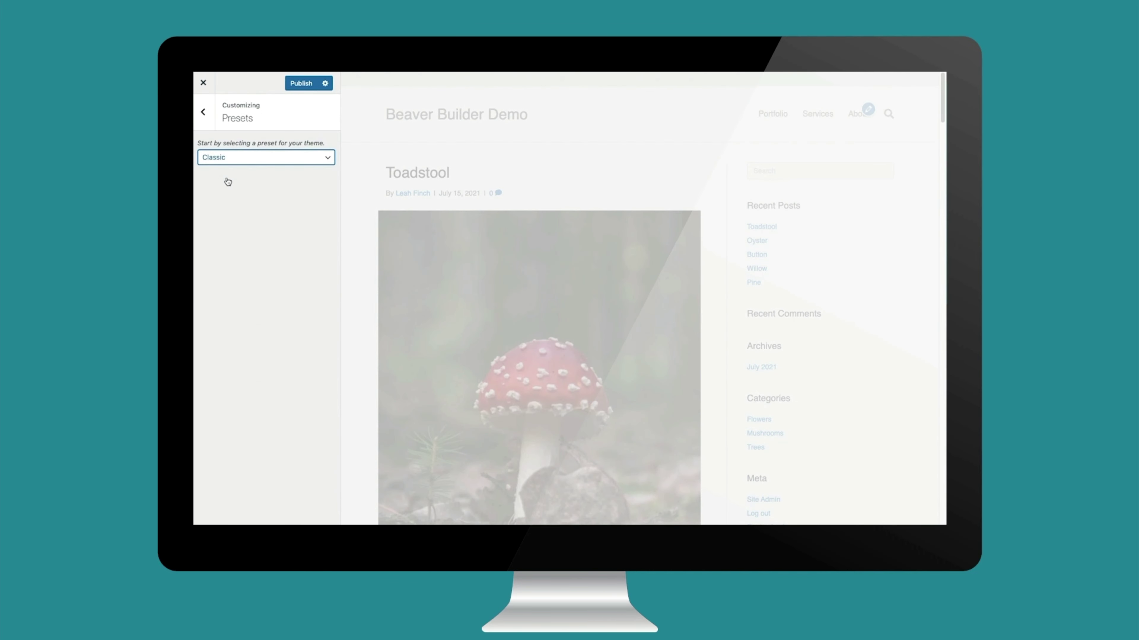
{"action": "left_click", "coordinate": [224, 158]}
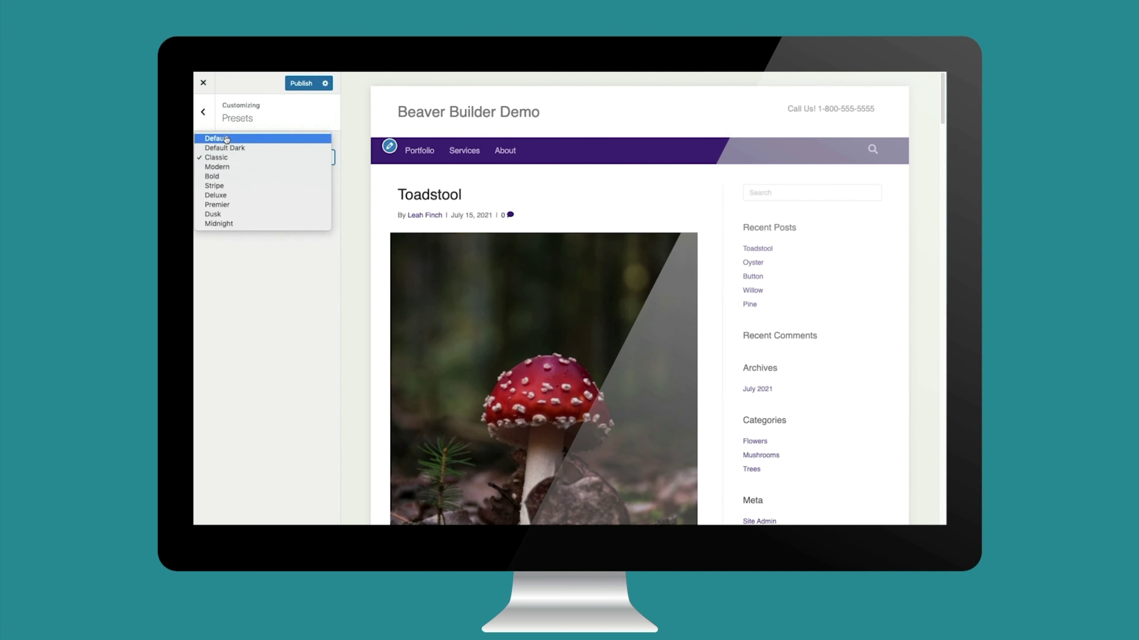
{"action": "left_click", "coordinate": [226, 140]}
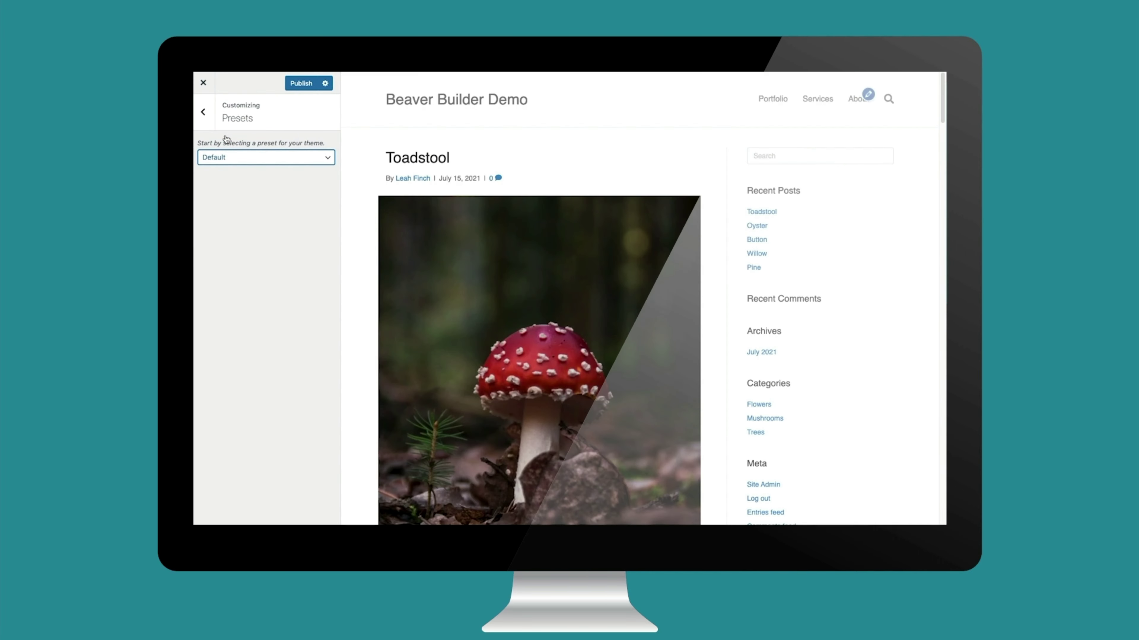
{"action": "left_click", "coordinate": [201, 116]}
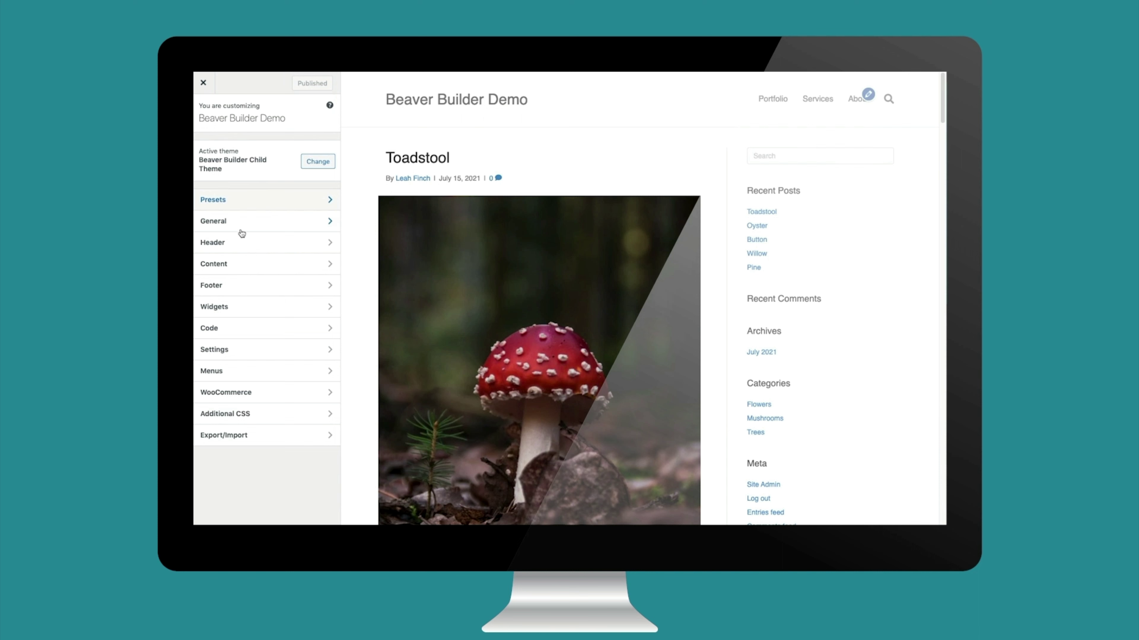
Change the header logo text to "Demo Site".
{"action": "left_click", "coordinate": [239, 242]}
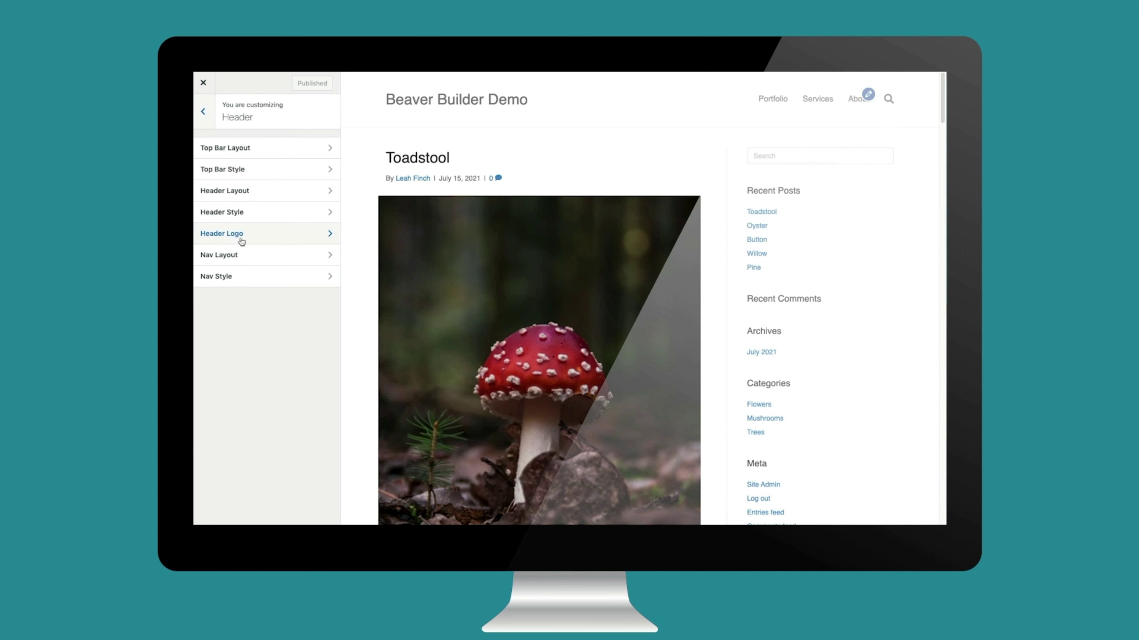
{"action": "left_click", "coordinate": [242, 241]}
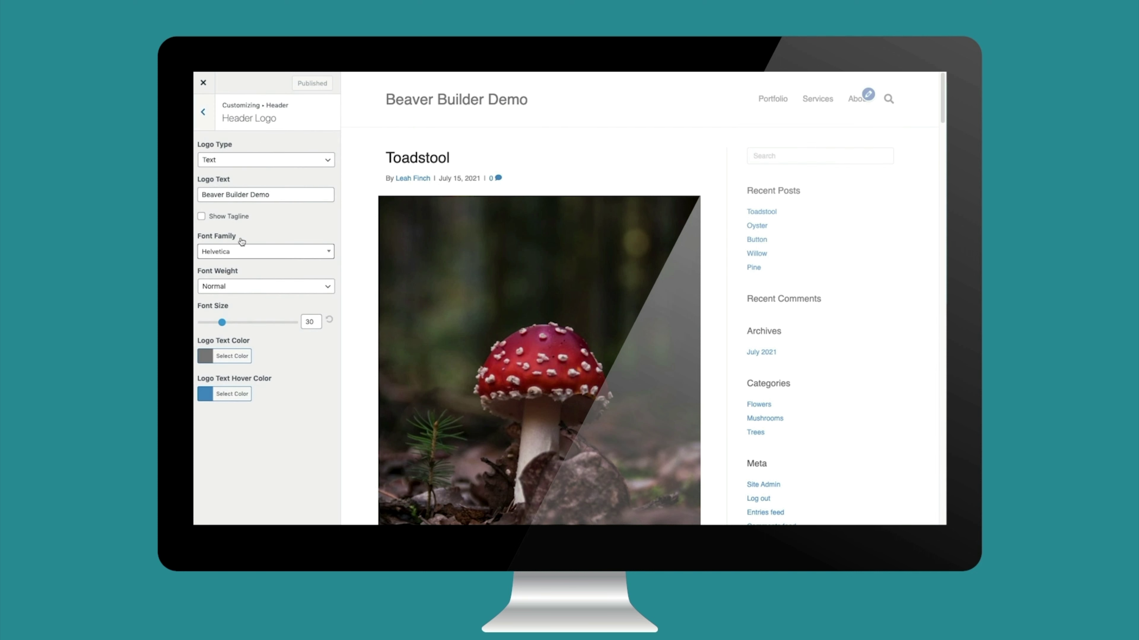
{"action": "triple_click", "coordinate": [275, 194]}
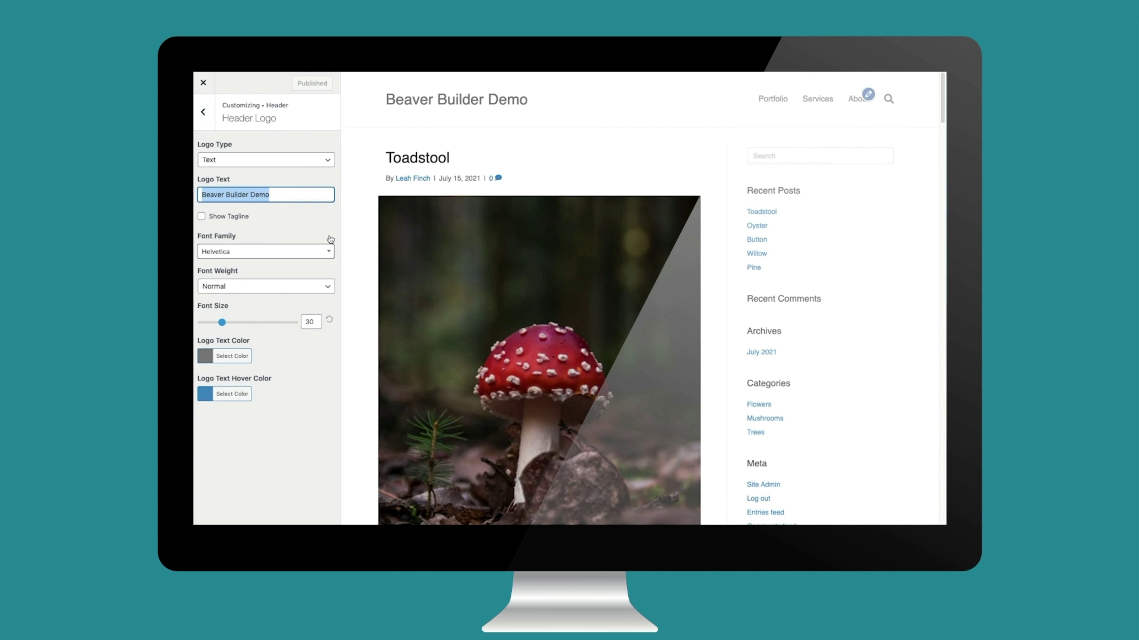
{"action": "type", "text": "Demo Site"}
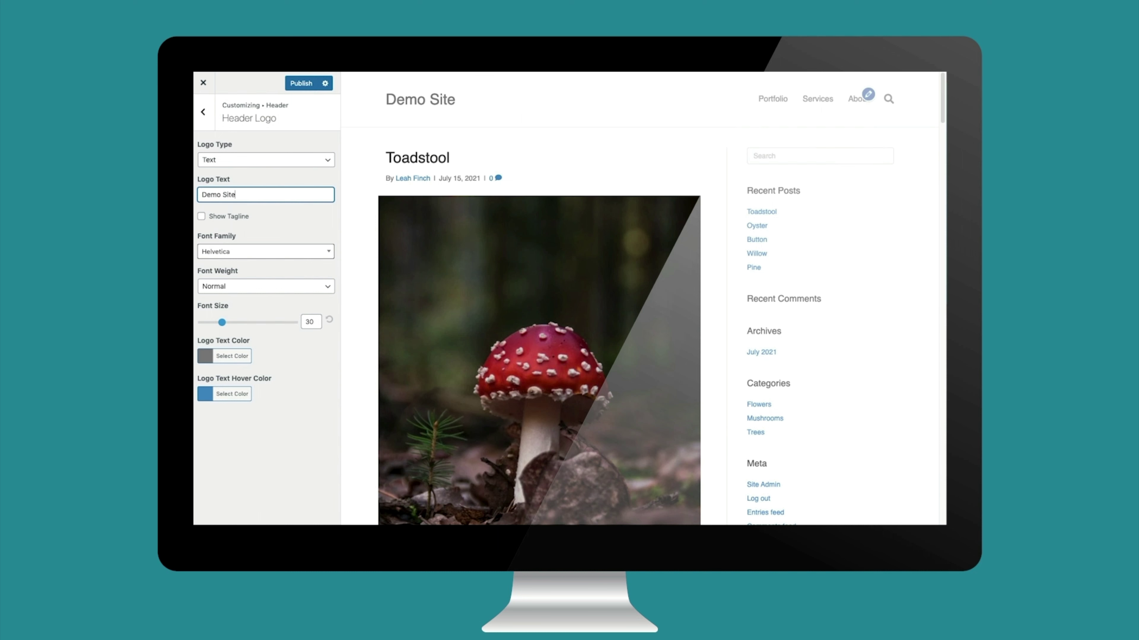
Set the header logo text back to "Beaver Builder Demo".
{"action": "key", "text": "ctrl+a"}
{"action": "type", "text": "Beaver Builder de"}
{"action": "key", "text": "BackSpace"}
{"action": "key", "text": "BackSpace"}
{"action": "type", "text": "Demo"}
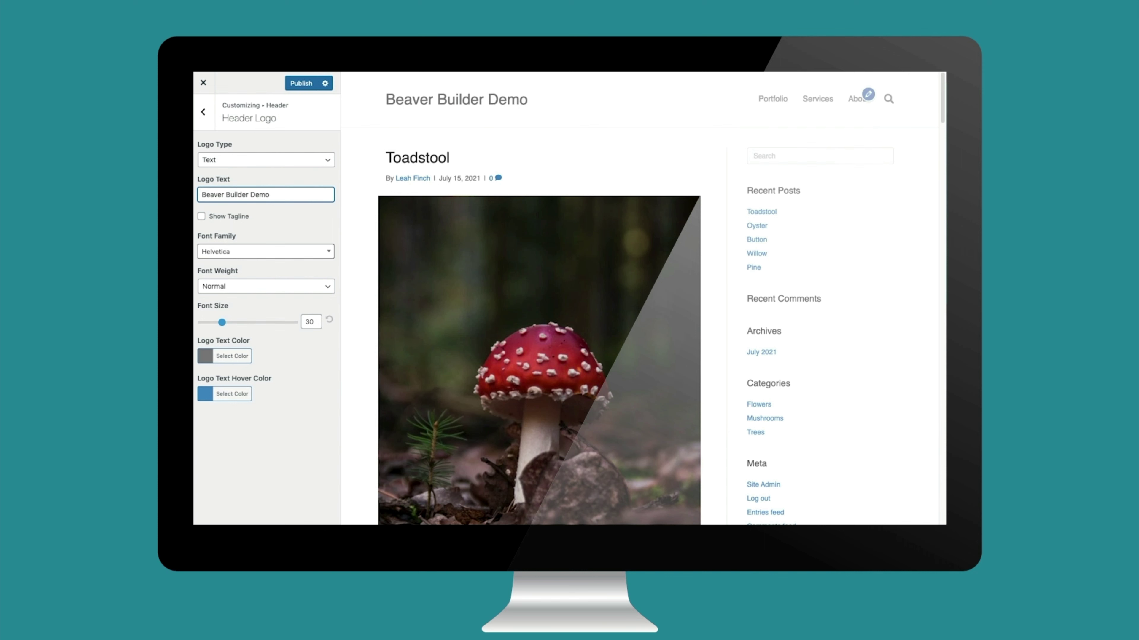
Try the pink leaf image as the regular header logo and switch the logo type back to Text.
{"action": "left_click", "coordinate": [299, 162]}
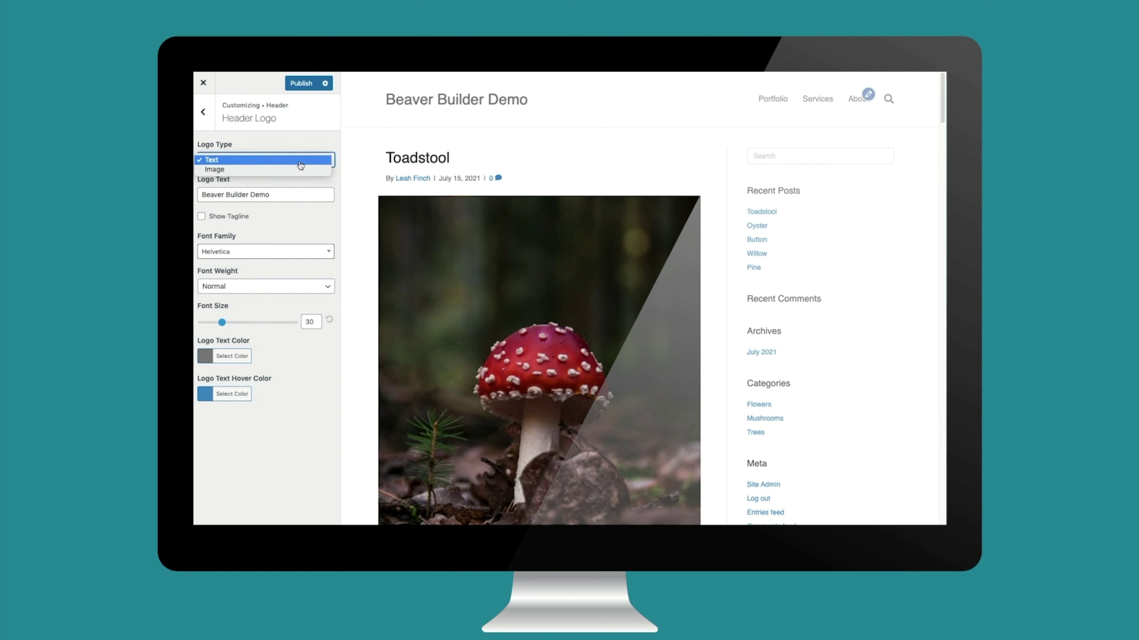
{"action": "left_click", "coordinate": [298, 169]}
{"action": "left_click", "coordinate": [278, 197]}
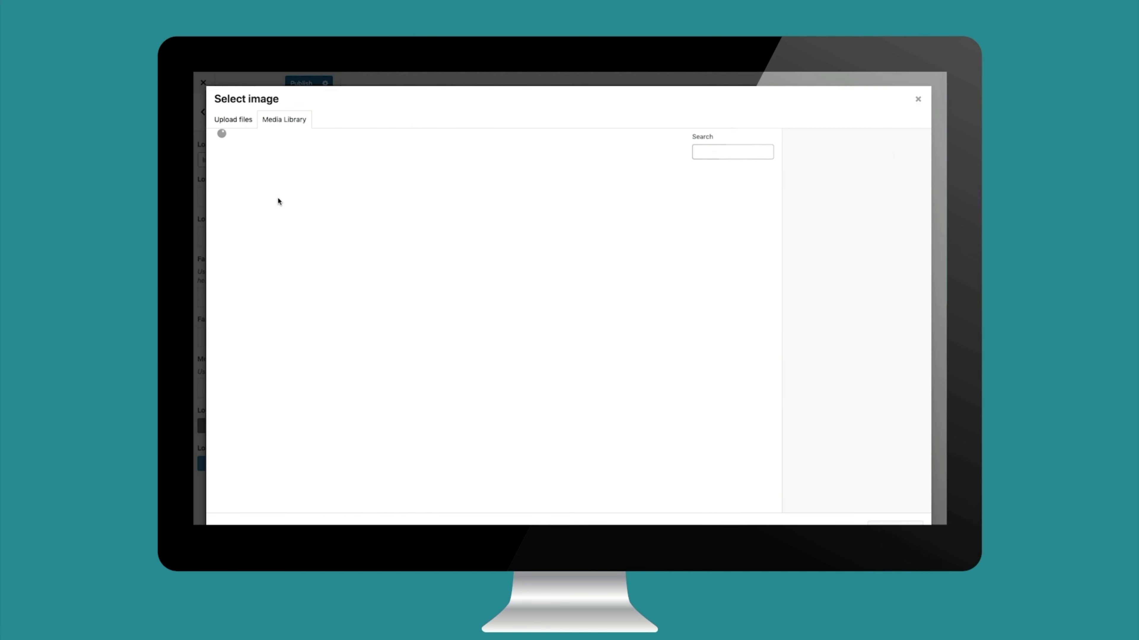
{"action": "left_click", "coordinate": [483, 216]}
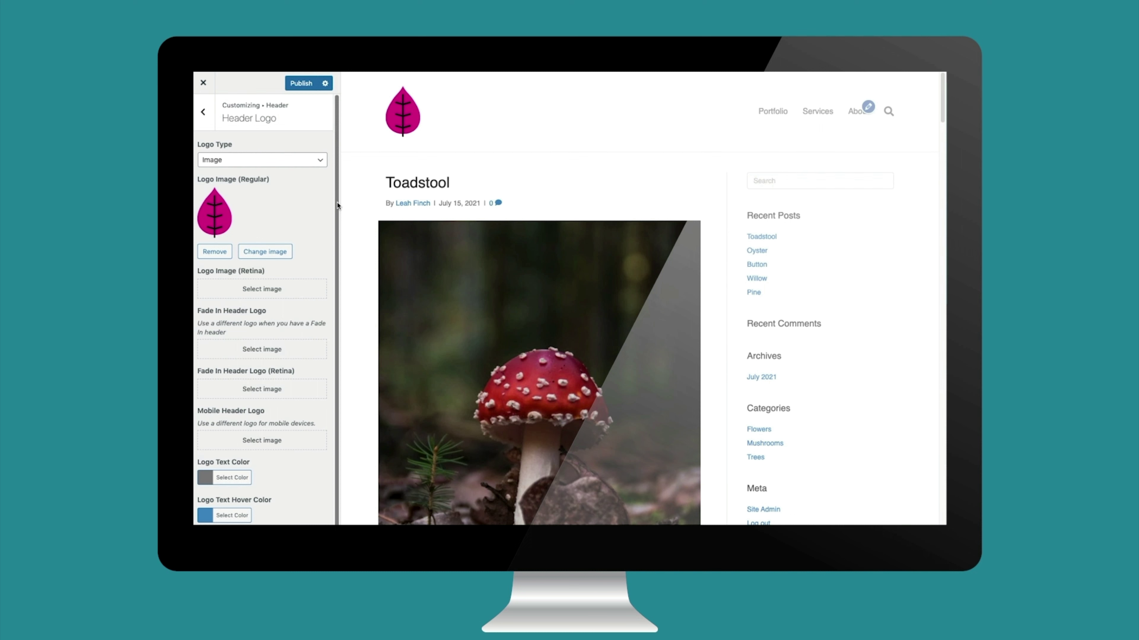
{"action": "left_click", "coordinate": [221, 159]}
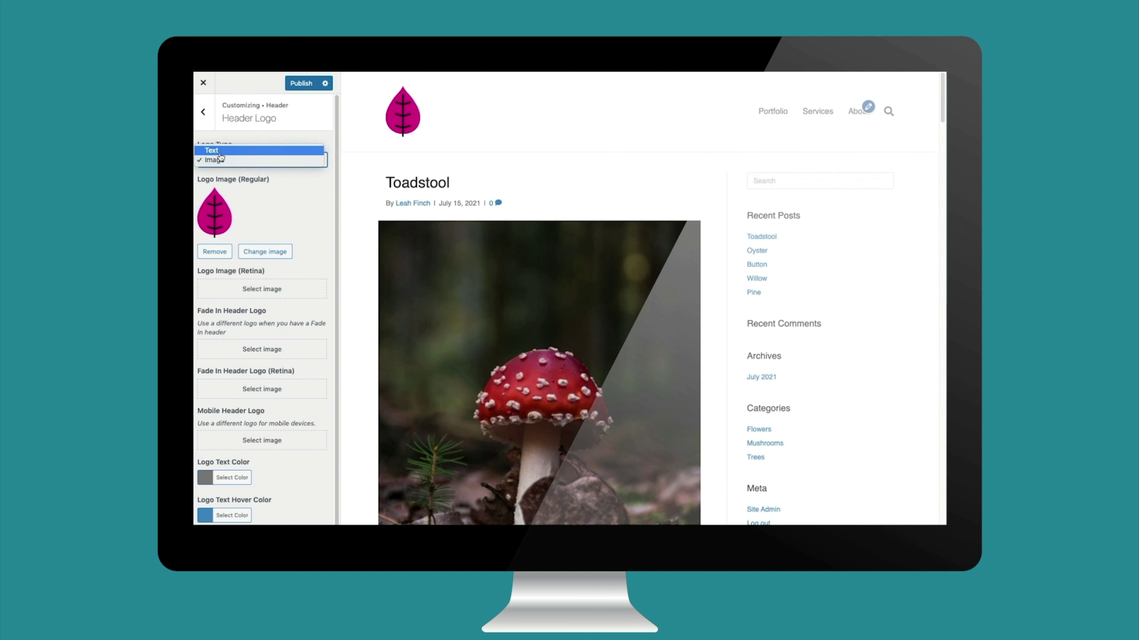
{"action": "left_click", "coordinate": [221, 153]}
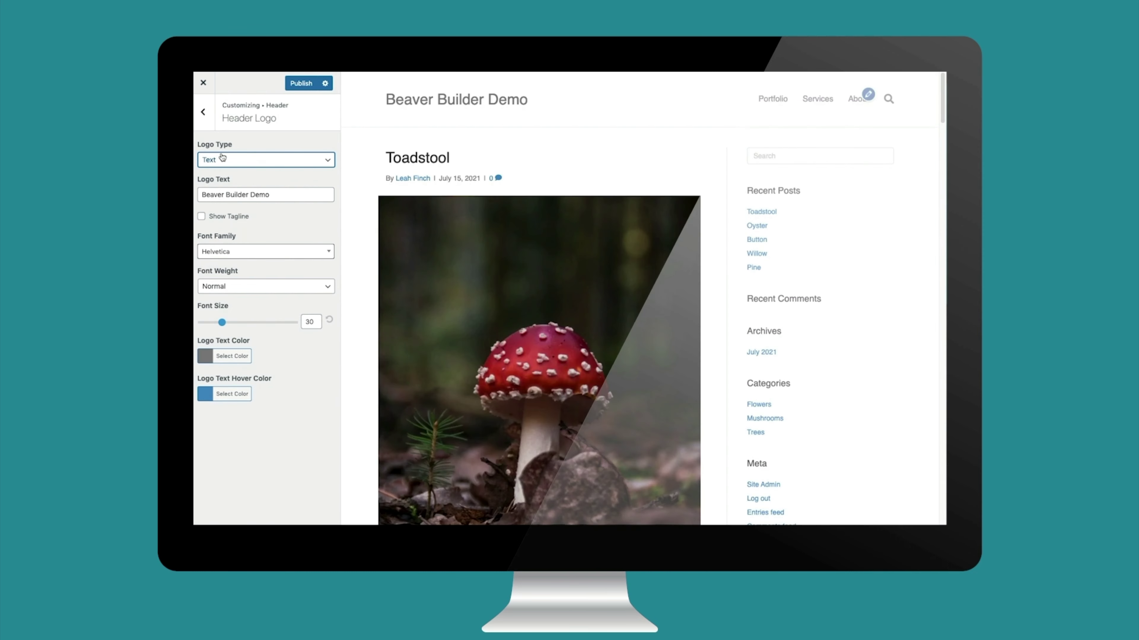
Set the header logo text to the Amatic SC font family at font size 43.
{"action": "left_click", "coordinate": [294, 256]}
{"action": "type", "text": "amatic"}
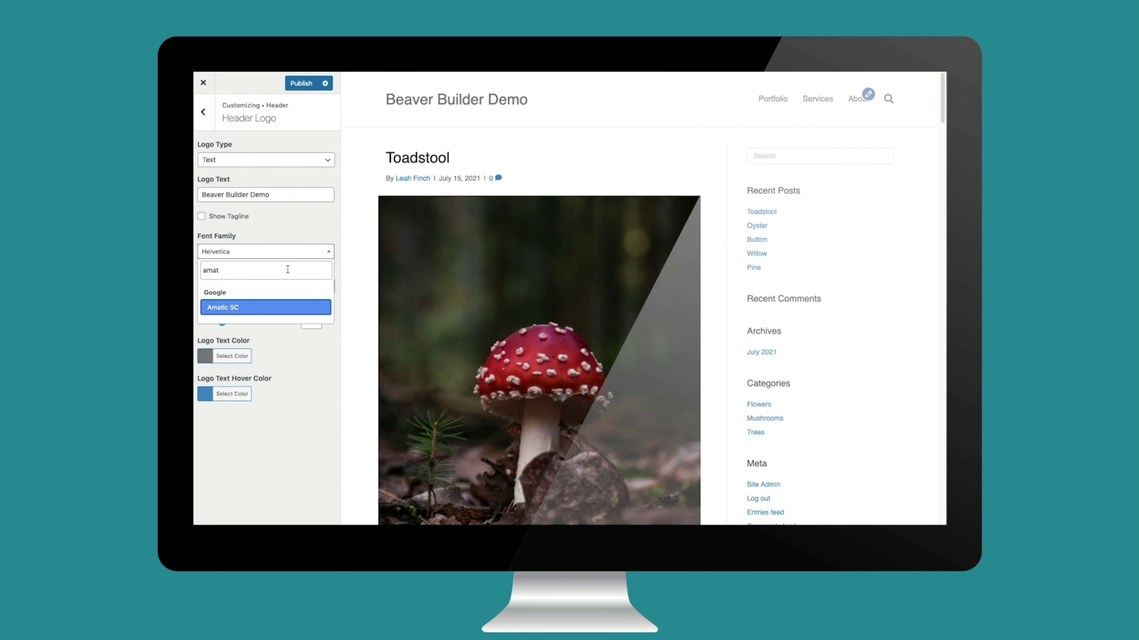
{"action": "left_click", "coordinate": [269, 309]}
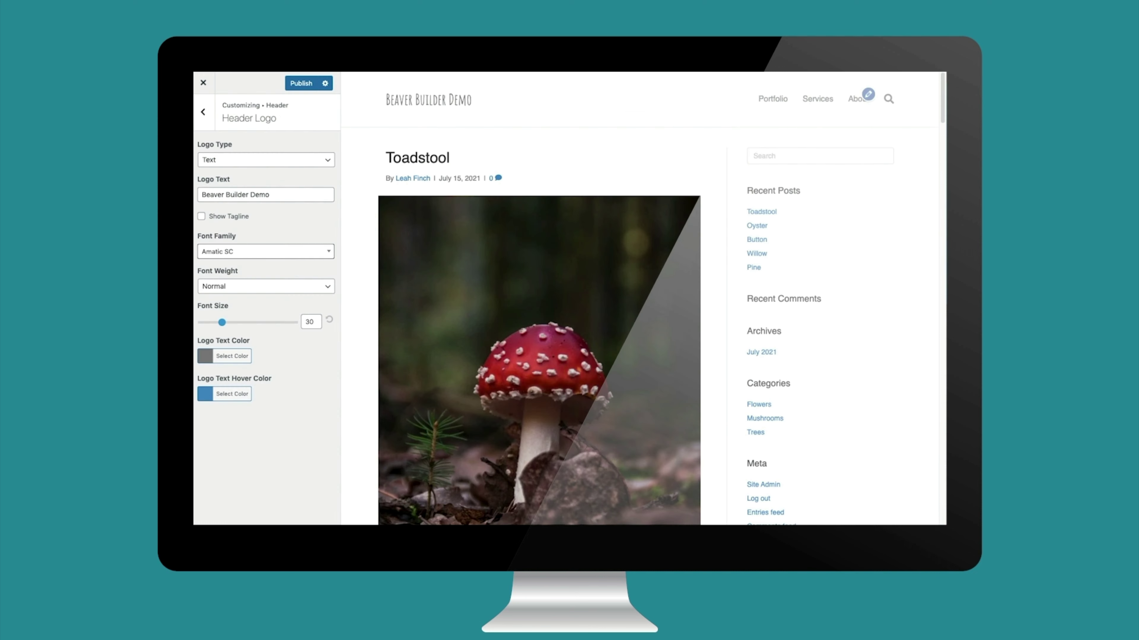
{"action": "left_click_drag", "start_coordinate": [222, 323], "coordinate": [236, 325]}
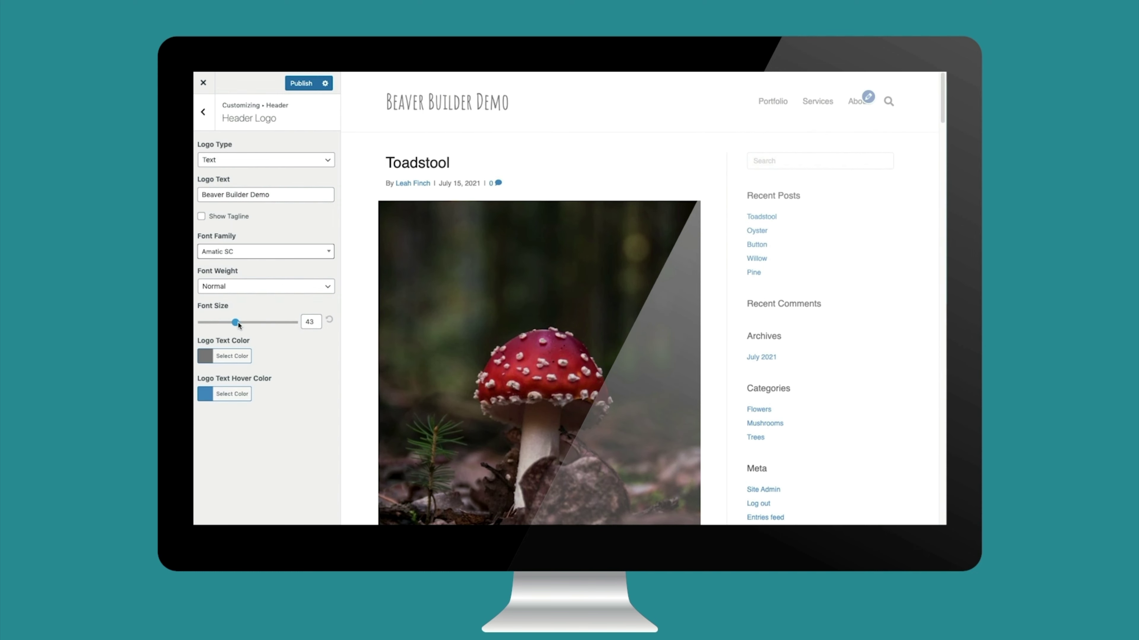
Preview the tagline under the header logo and hide it again.
{"action": "left_click", "coordinate": [201, 216]}
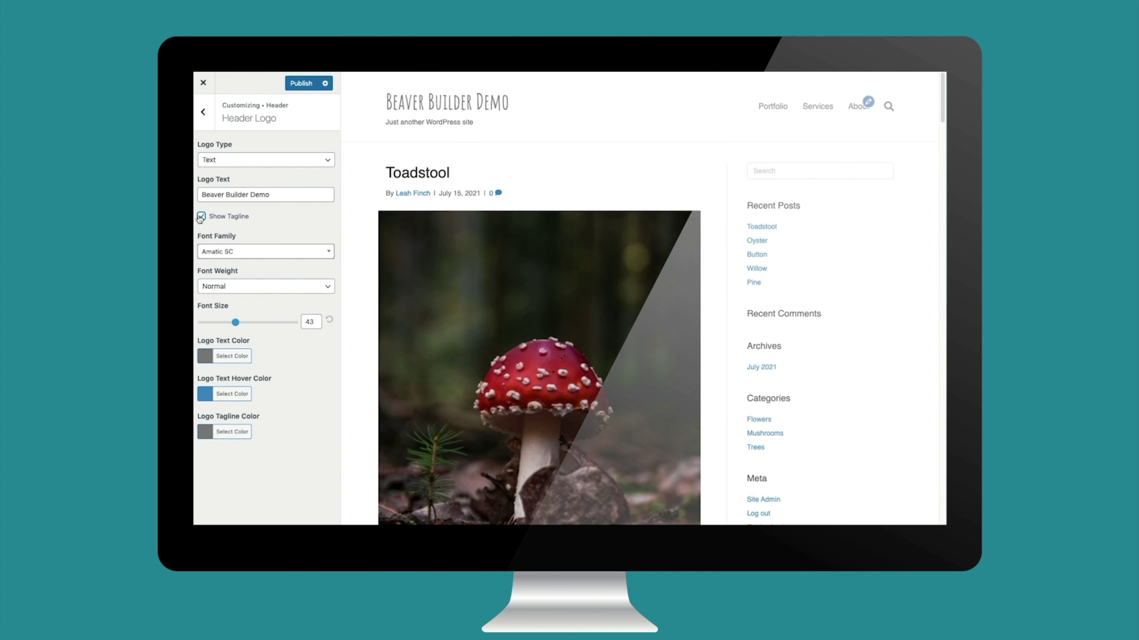
{"action": "left_click", "coordinate": [201, 216]}
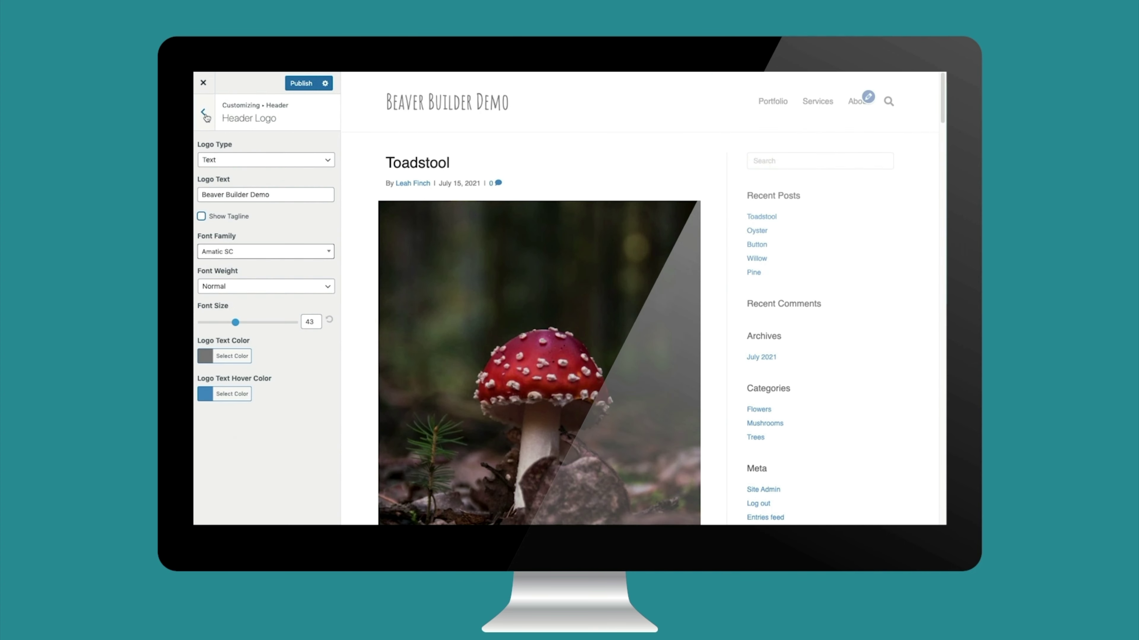
Leave the header options and open the Site Identity settings holding the site title and tagline.
{"action": "left_click", "coordinate": [203, 112]}
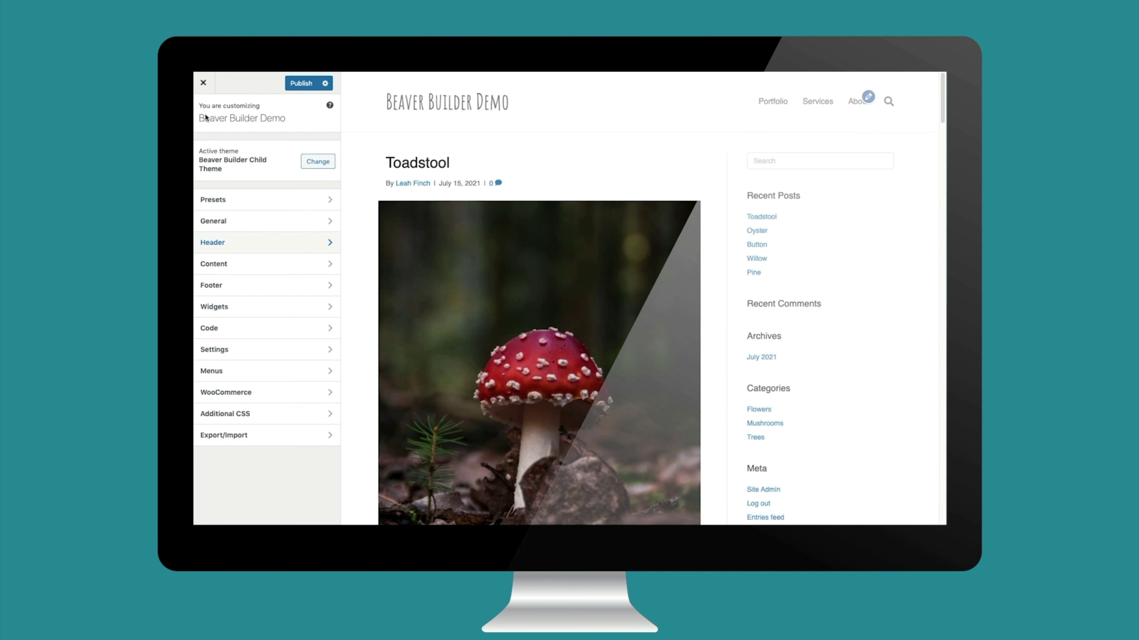
{"action": "left_click", "coordinate": [239, 359]}
{"action": "left_click", "coordinate": [239, 152]}
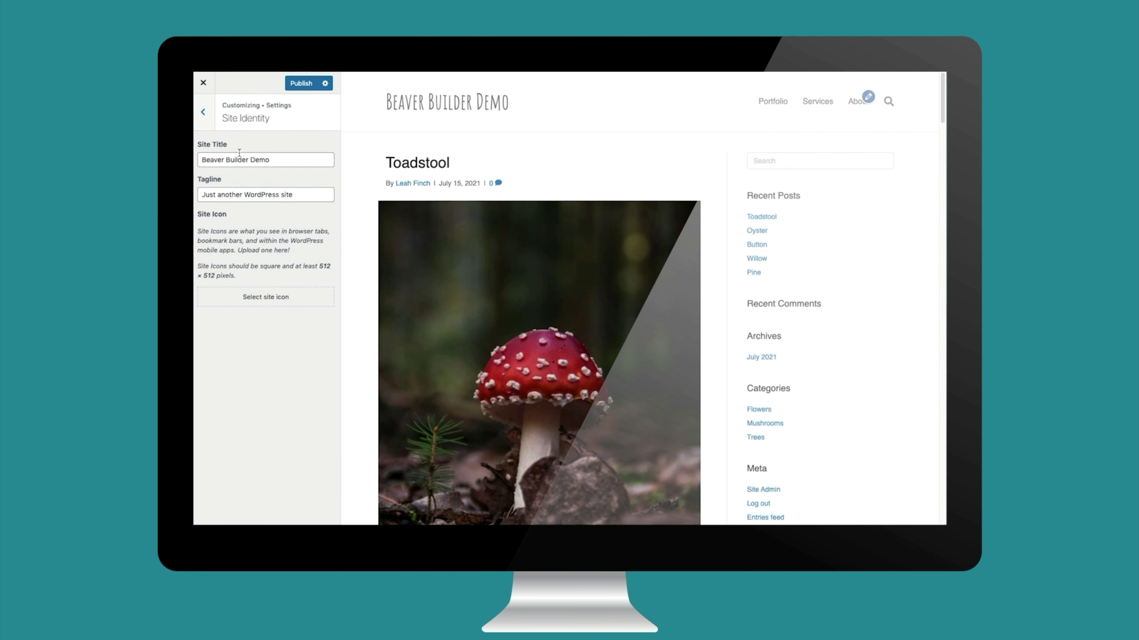
Reword the site tagline to "Just another demo site" and return to the main customizer options.
{"action": "left_click", "coordinate": [243, 195]}
{"action": "left_click_drag", "start_coordinate": [300, 194], "coordinate": [244, 193]}
{"action": "type", "text": "demo site"}
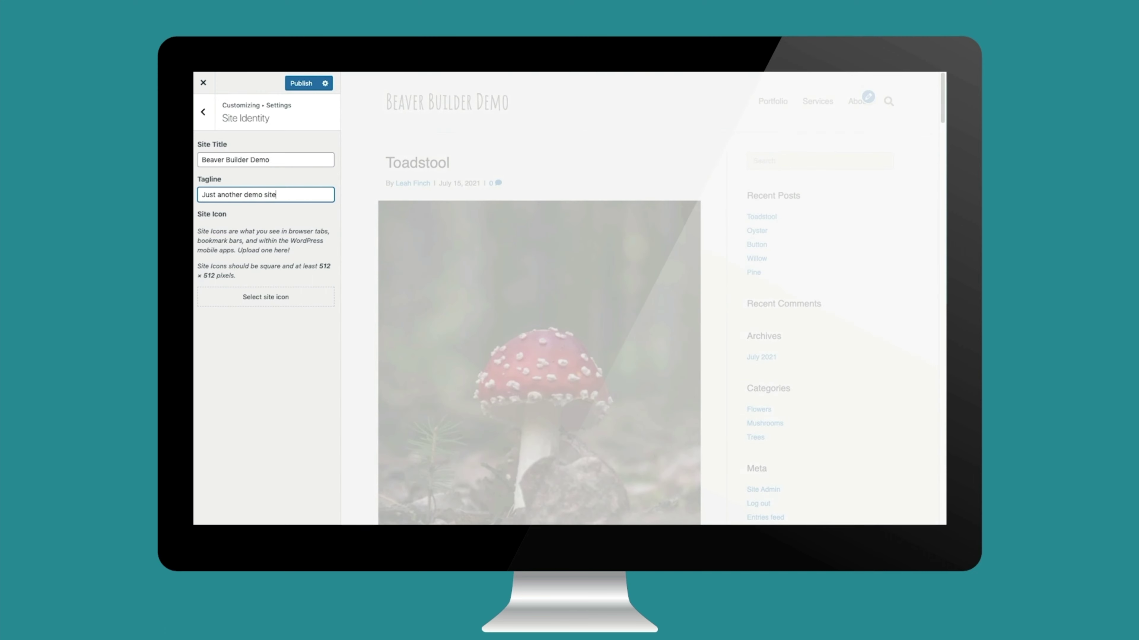
{"action": "left_click", "coordinate": [208, 119]}
{"action": "left_click", "coordinate": [208, 119]}
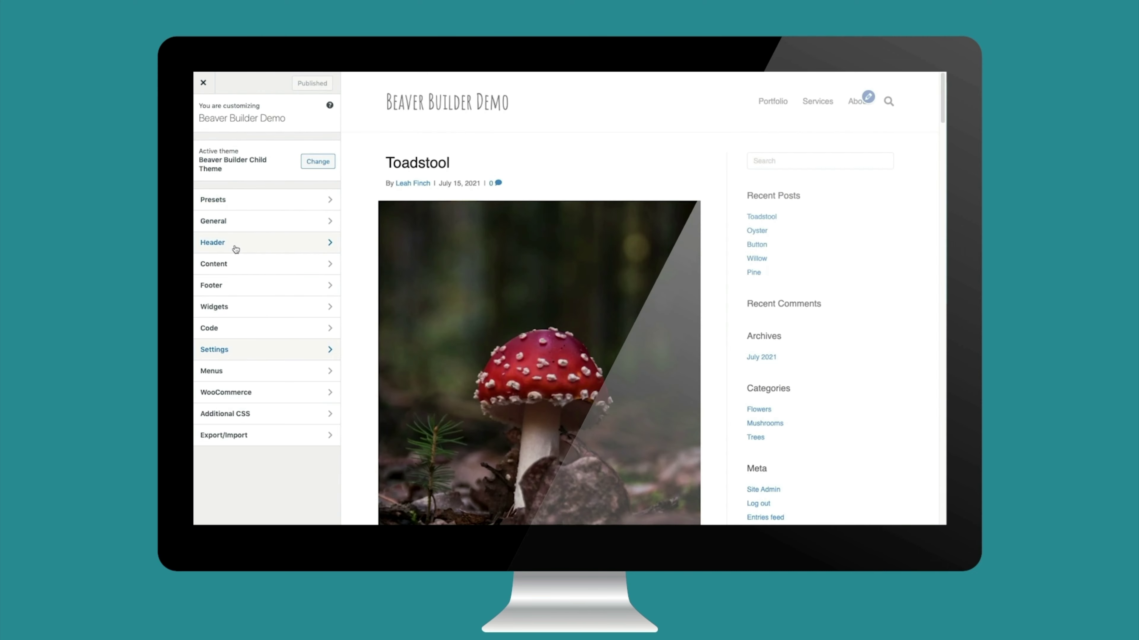
Open the Header Logo settings, preview the reworded tagline under the logo and hide it again.
{"action": "left_click", "coordinate": [235, 245]}
{"action": "left_click", "coordinate": [237, 234]}
{"action": "left_click", "coordinate": [201, 216]}
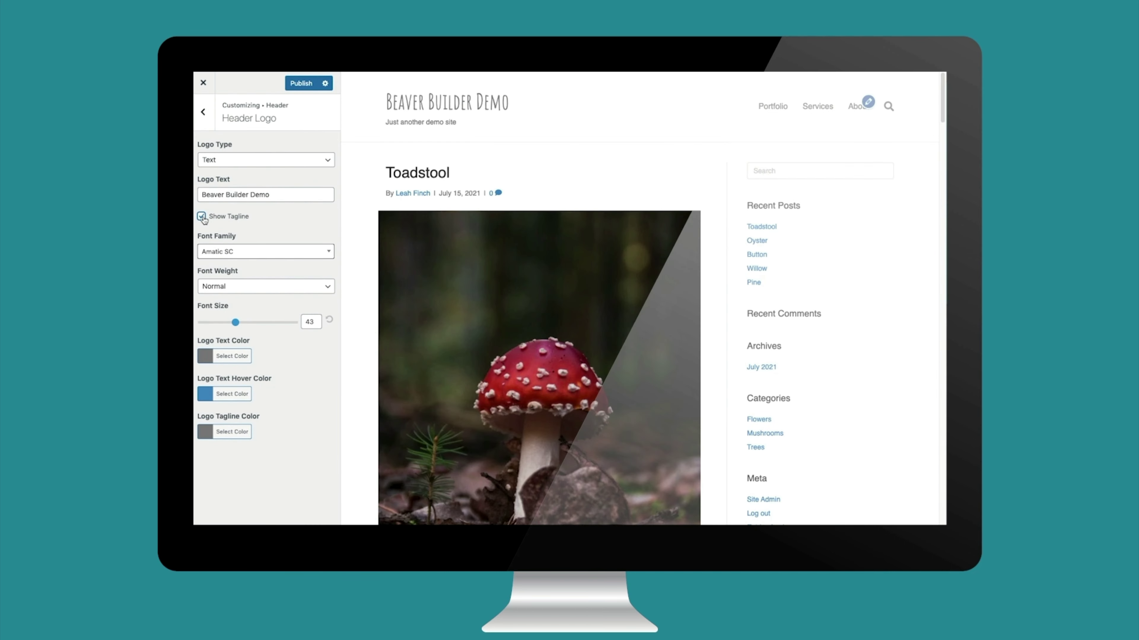
{"action": "left_click", "coordinate": [202, 216]}
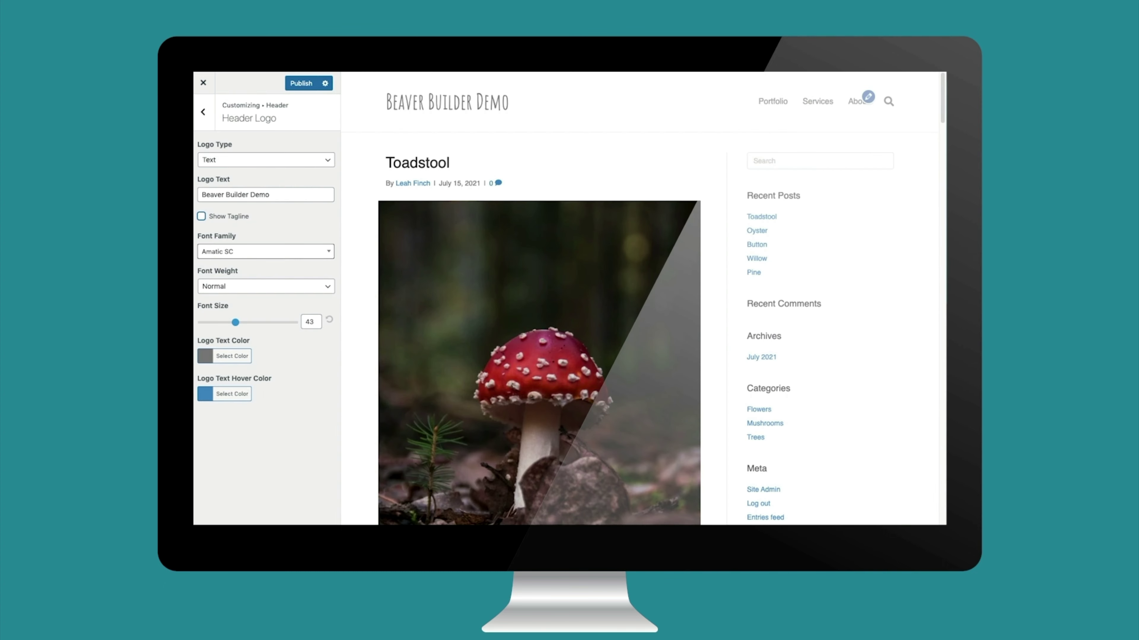
Set the header logo's text hover color to magenta #e7138b and its text color to black.
{"action": "left_click", "coordinate": [238, 397]}
{"action": "left_click", "coordinate": [262, 395]}
{"action": "type", "text": "#e7138b"}
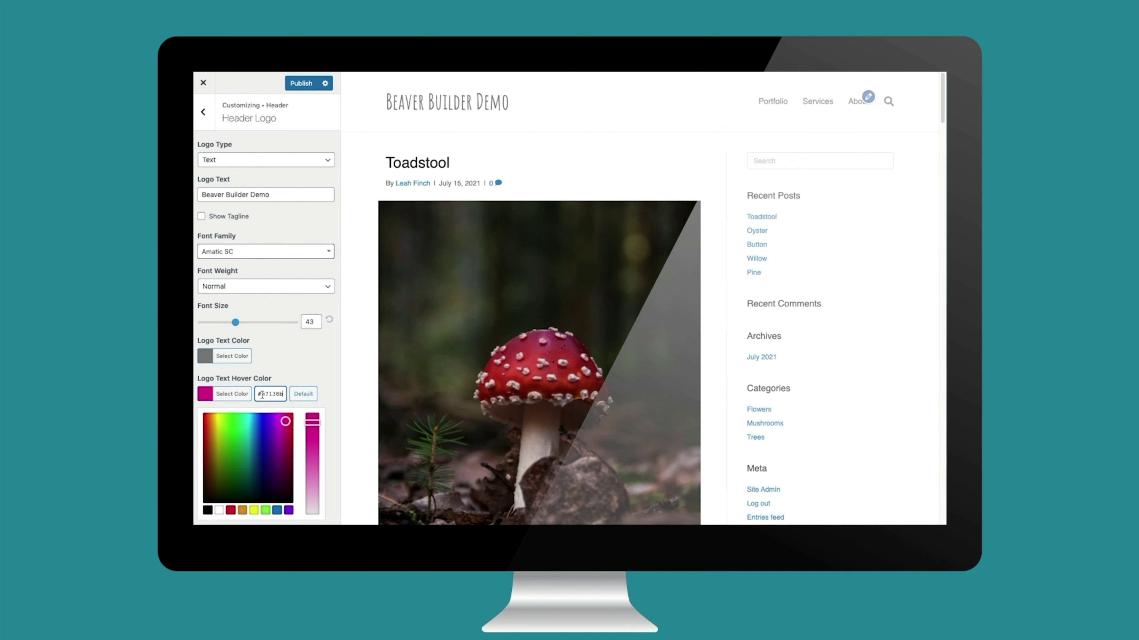
{"action": "left_click", "coordinate": [280, 368]}
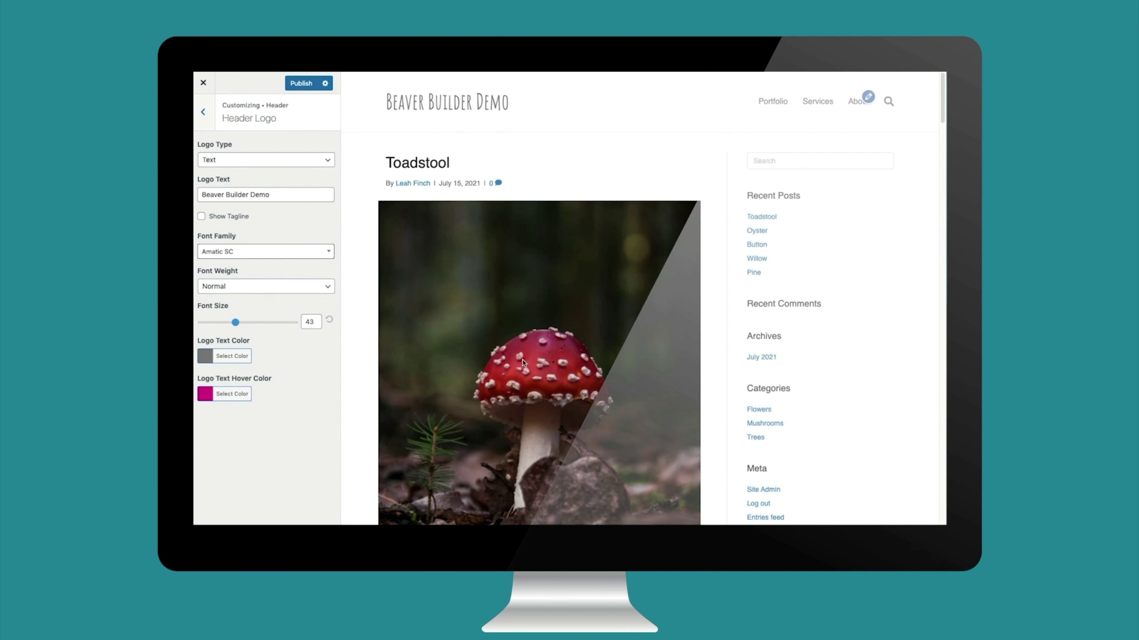
{"action": "left_click", "coordinate": [231, 355]}
{"action": "left_click", "coordinate": [208, 473]}
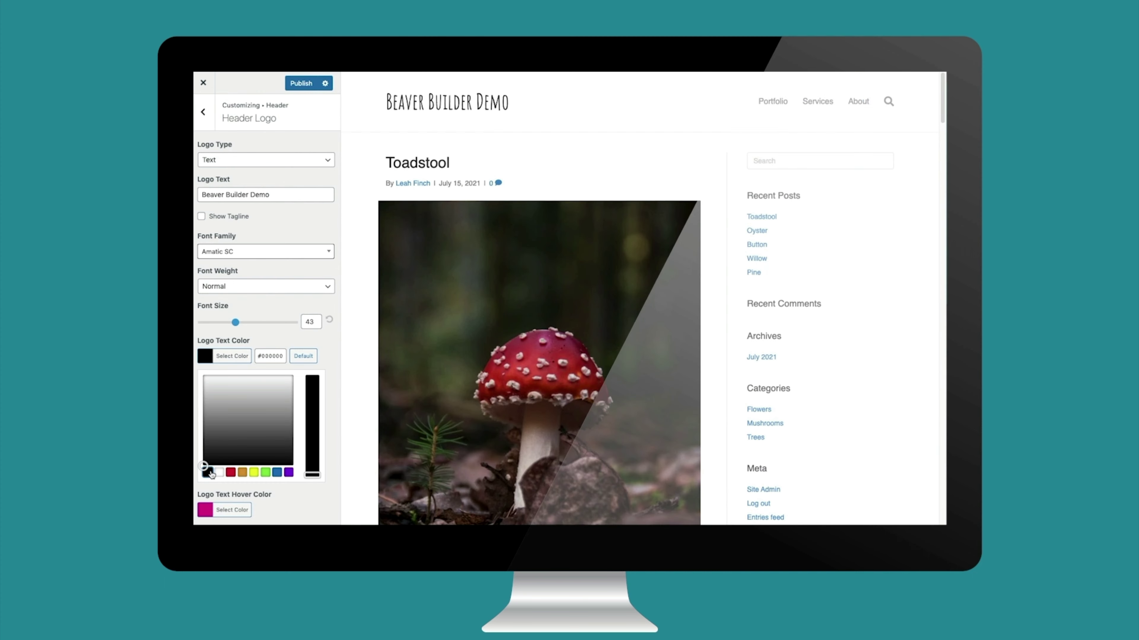
In the Header Style settings, set the link color to black and the hover color to the magenta used for the logo hover.
{"action": "left_click", "coordinate": [204, 113]}
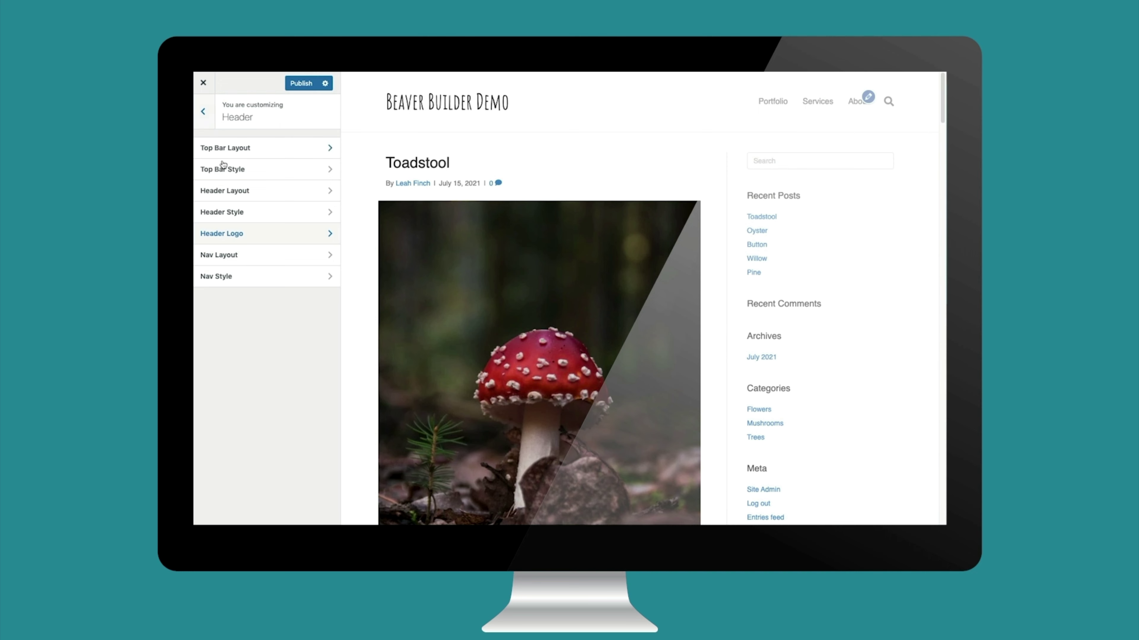
{"action": "left_click", "coordinate": [237, 212]}
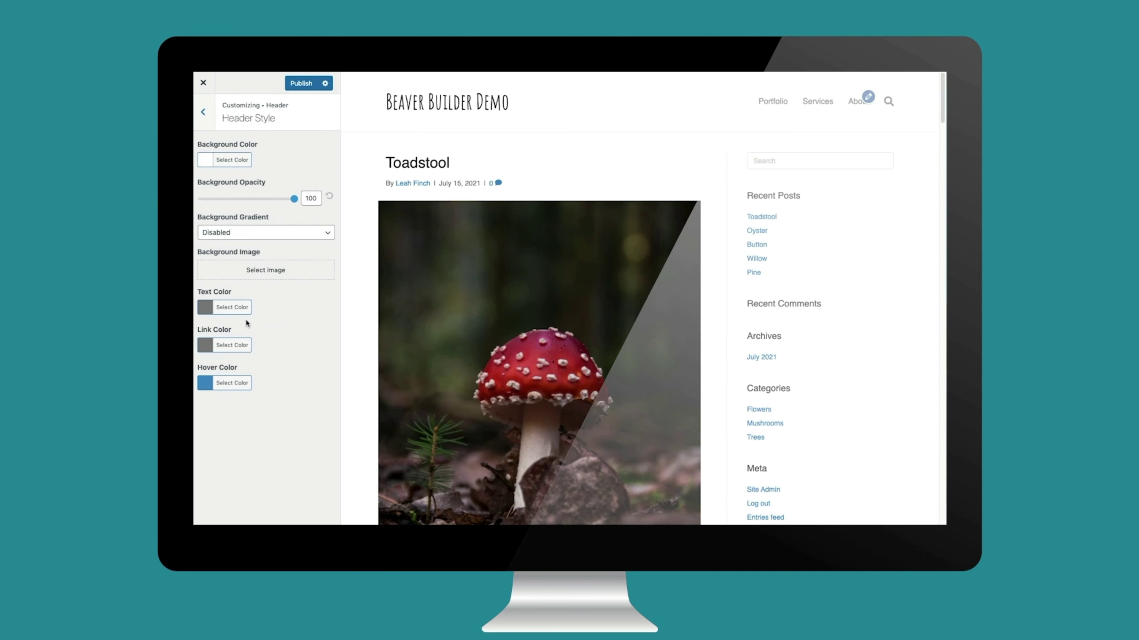
{"action": "left_click", "coordinate": [231, 345]}
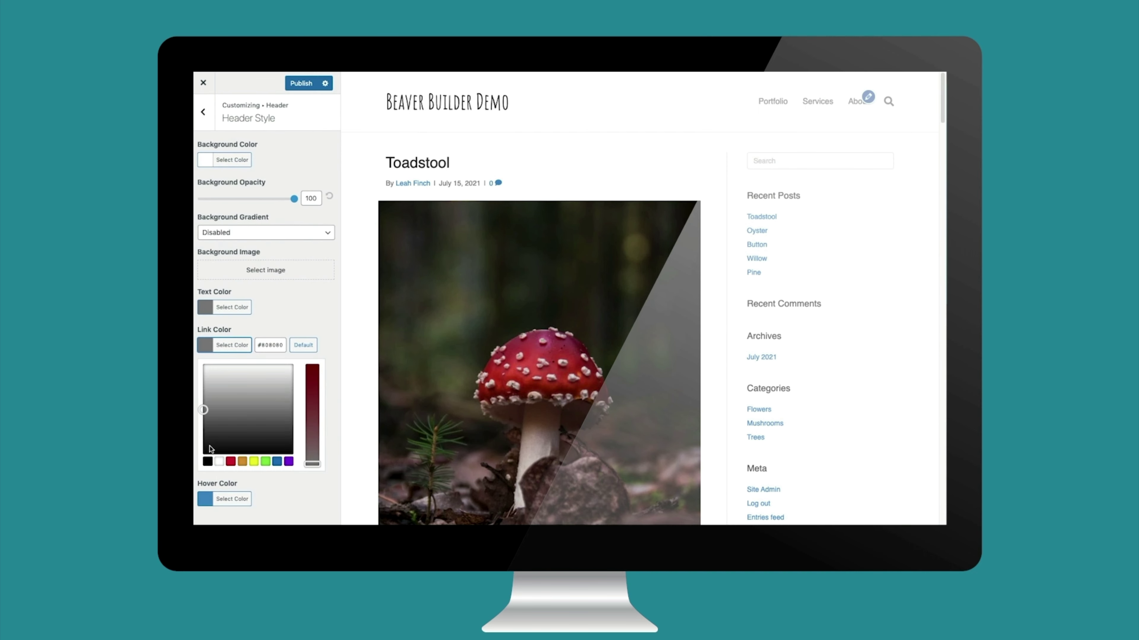
{"action": "left_click", "coordinate": [207, 461]}
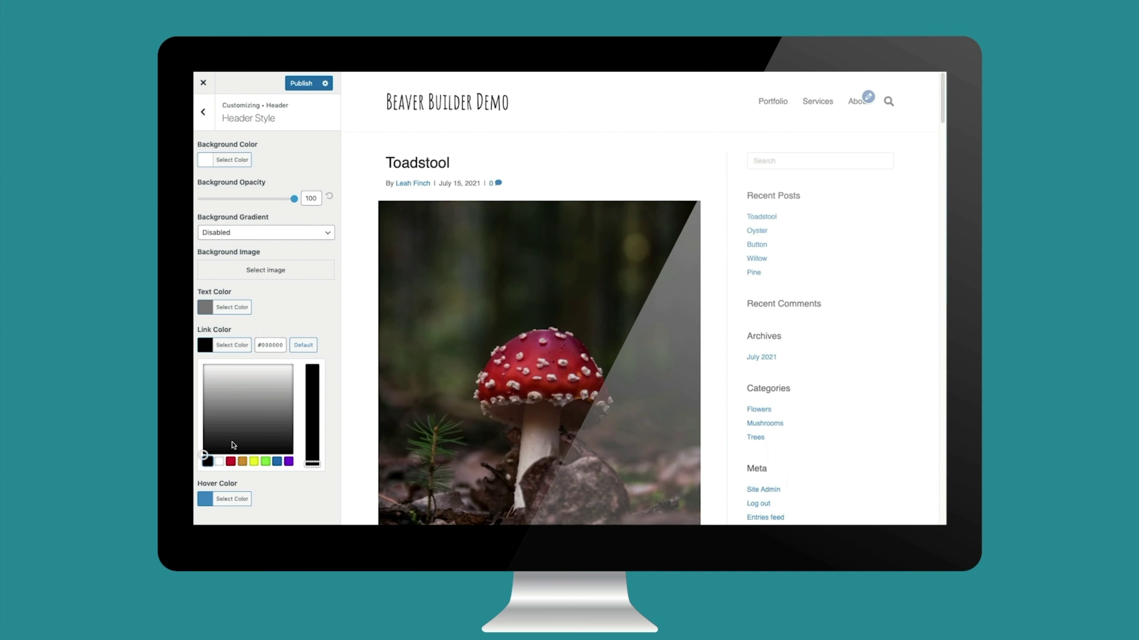
{"action": "left_click", "coordinate": [295, 335]}
{"action": "left_click", "coordinate": [246, 383]}
{"action": "triple_click", "coordinate": [265, 381]}
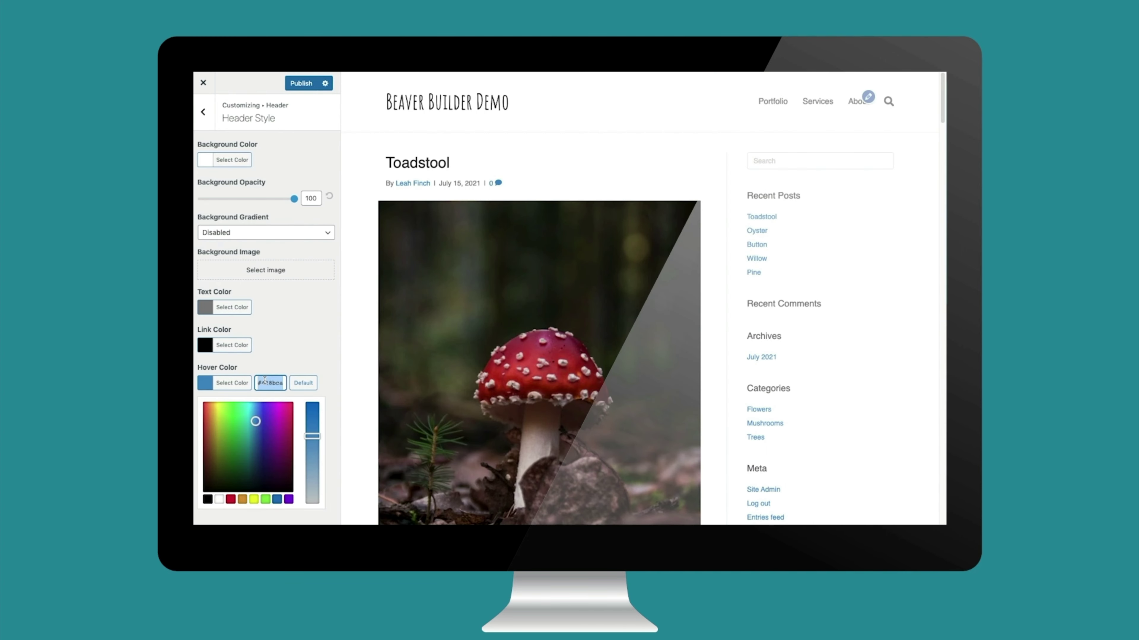
{"action": "key", "text": "ctrl+v"}
{"action": "left_click", "coordinate": [277, 353]}
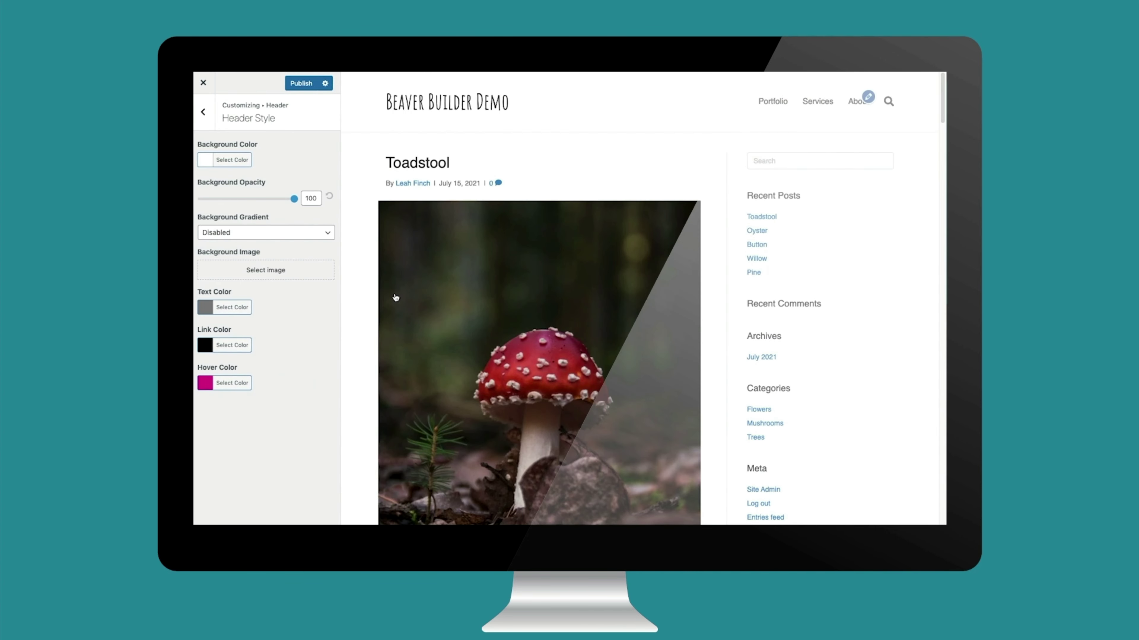
In the Nav Style settings, change the navigation font family to Open Sans.
{"action": "left_click", "coordinate": [204, 118]}
{"action": "left_click", "coordinate": [232, 279]}
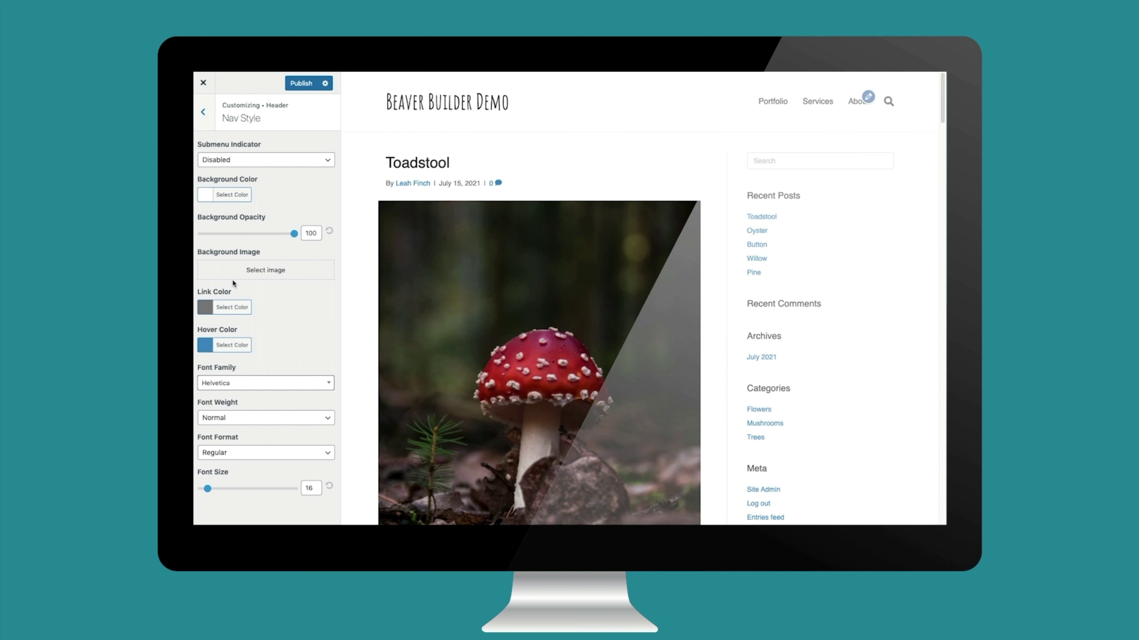
{"action": "left_click", "coordinate": [255, 383]}
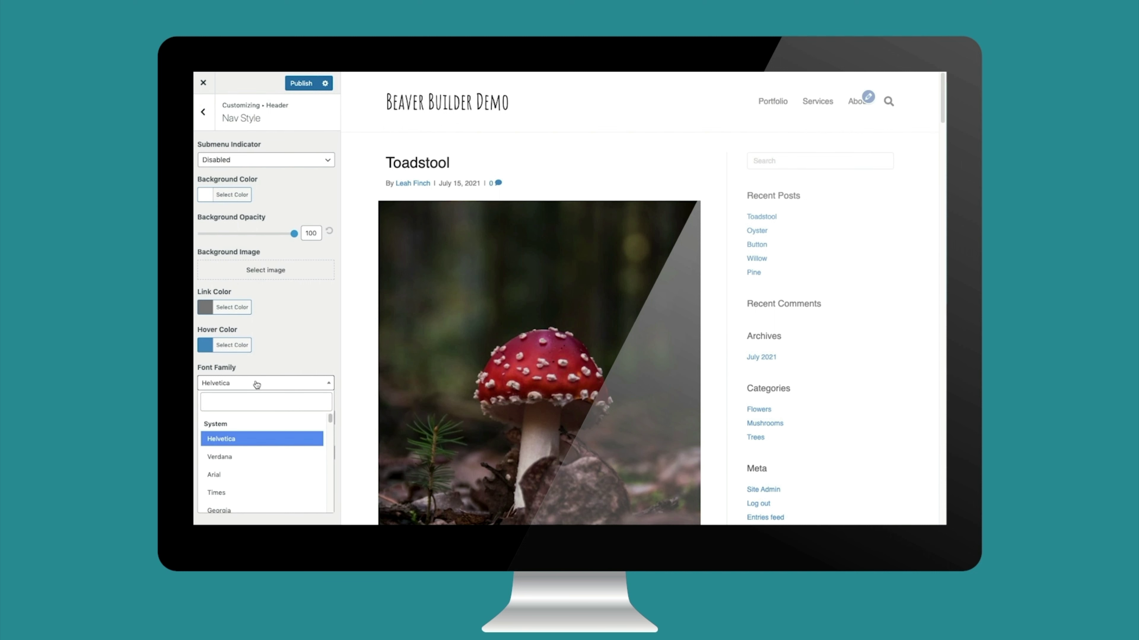
{"action": "left_click", "coordinate": [248, 402]}
{"action": "type", "text": "open"}
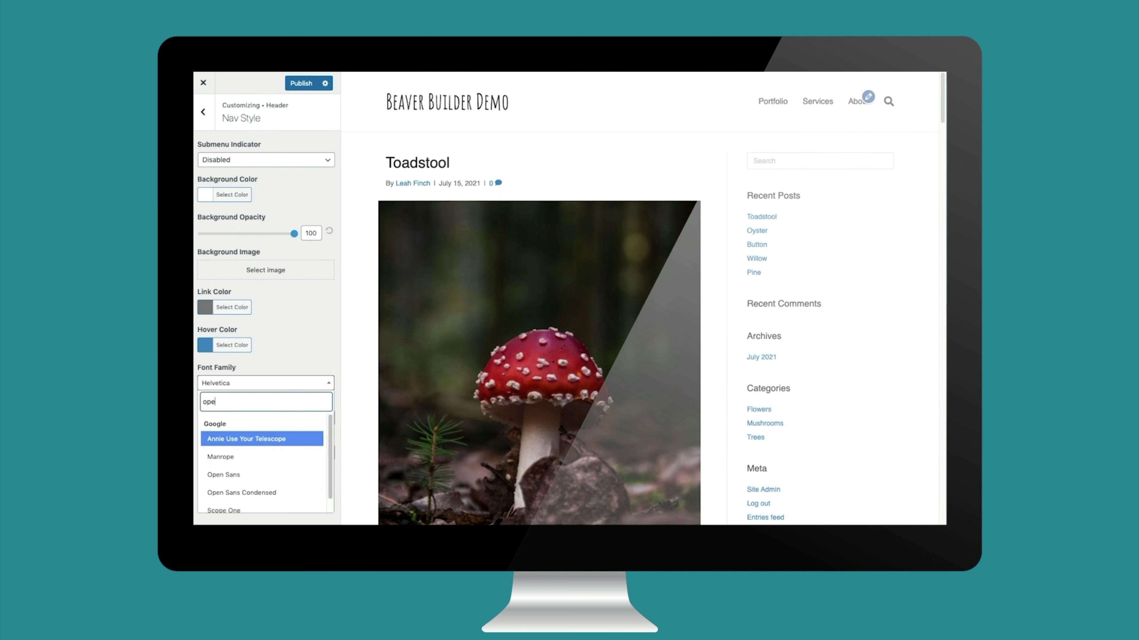
{"action": "left_click", "coordinate": [241, 442]}
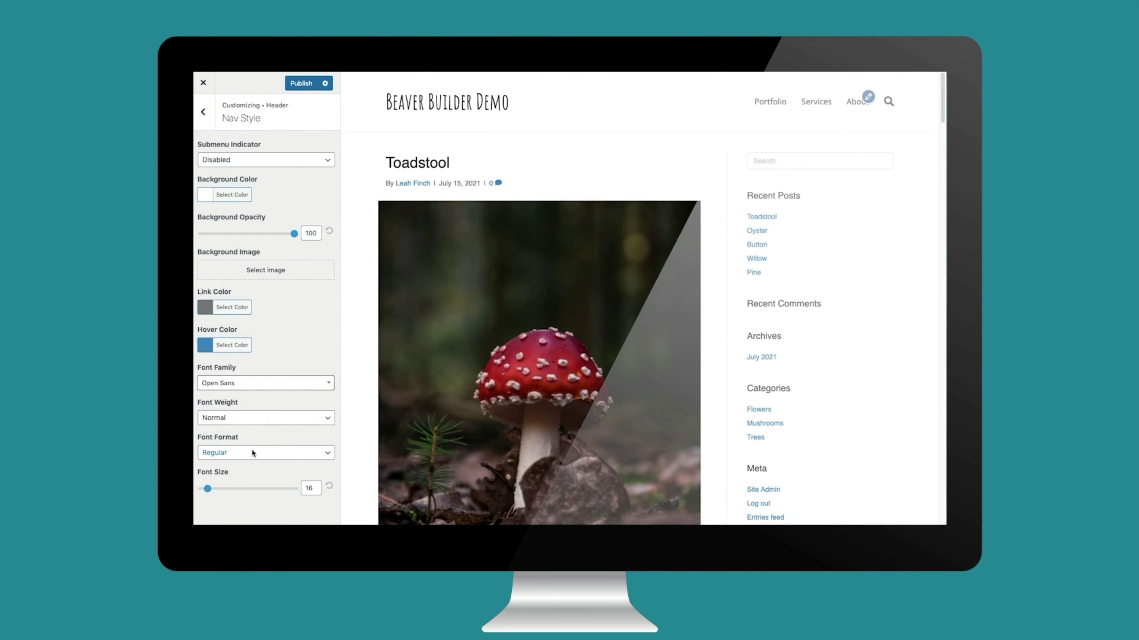
Try the Uppercase font format on the navigation, then set it to Lowercase.
{"action": "left_click", "coordinate": [251, 451]}
{"action": "left_click", "coordinate": [251, 475]}
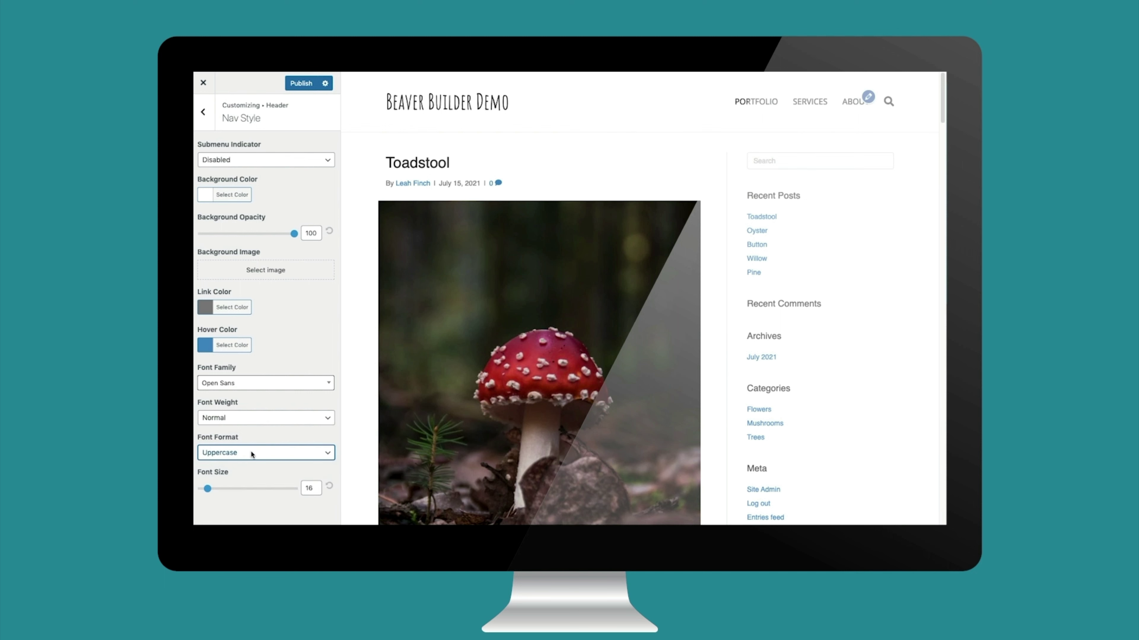
{"action": "left_click", "coordinate": [251, 454]}
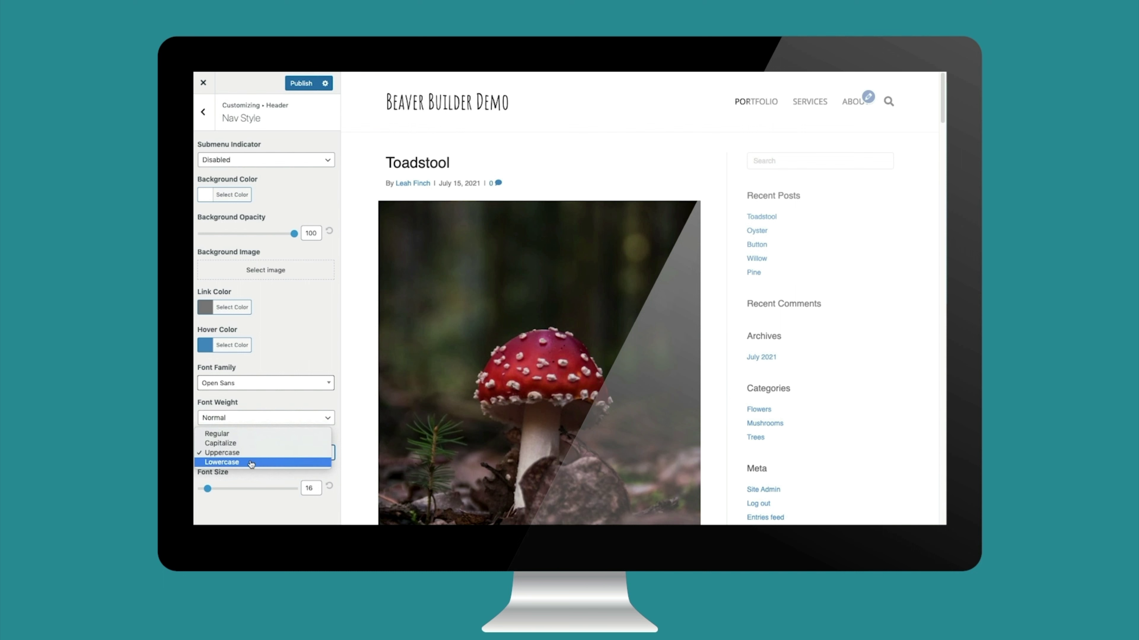
{"action": "left_click", "coordinate": [251, 463]}
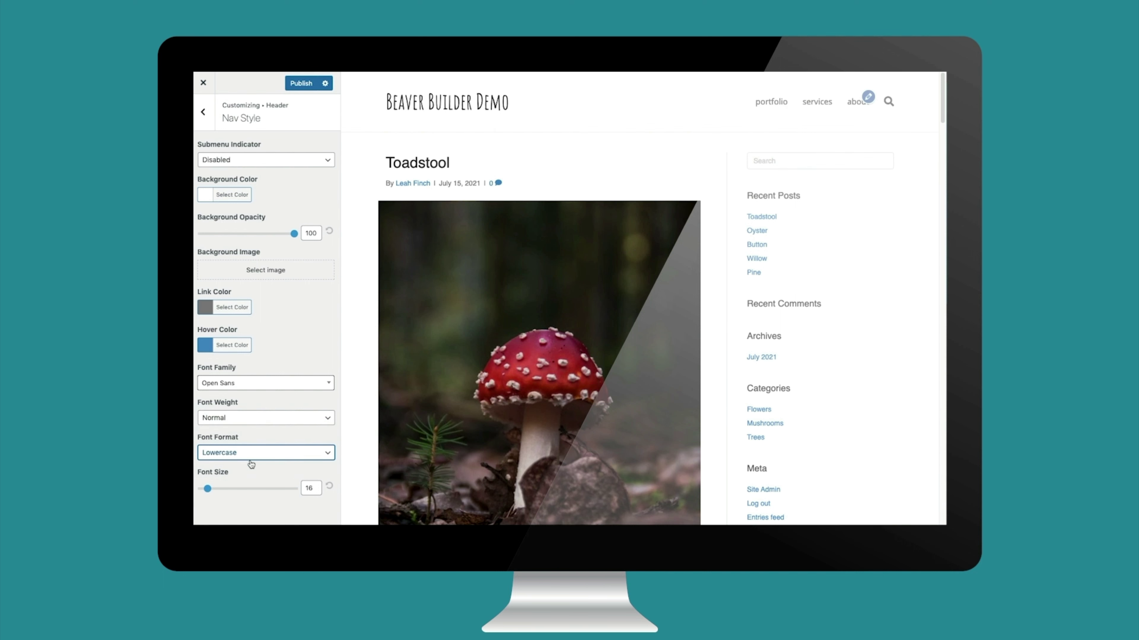
Look through the navigation font weight options and keep Normal.
{"action": "left_click", "coordinate": [282, 417]}
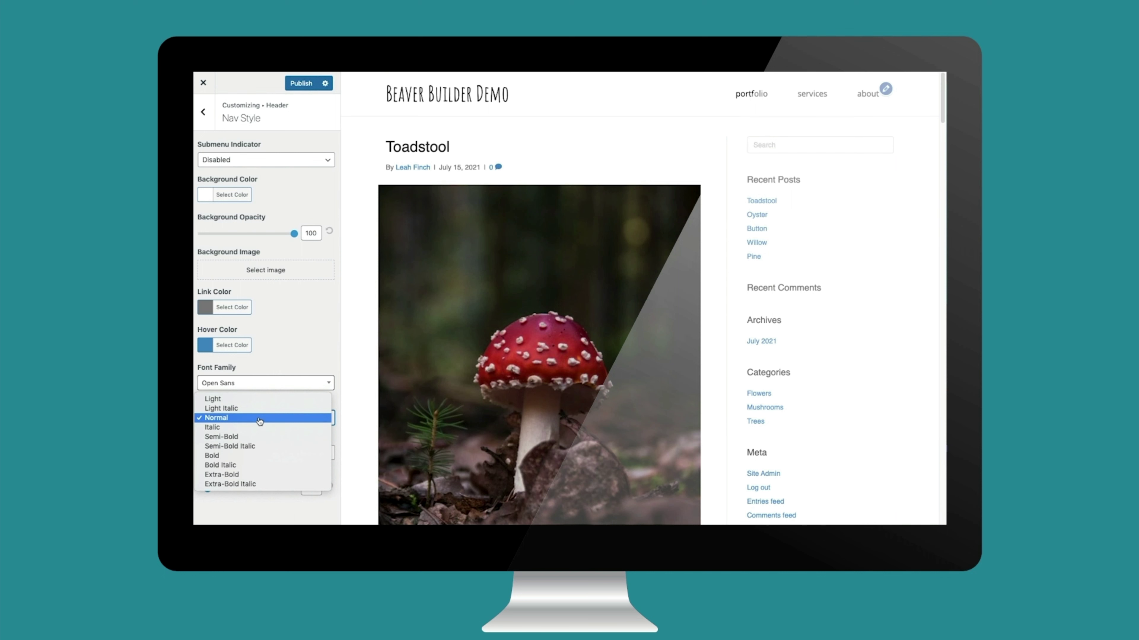
{"action": "left_click", "coordinate": [259, 422]}
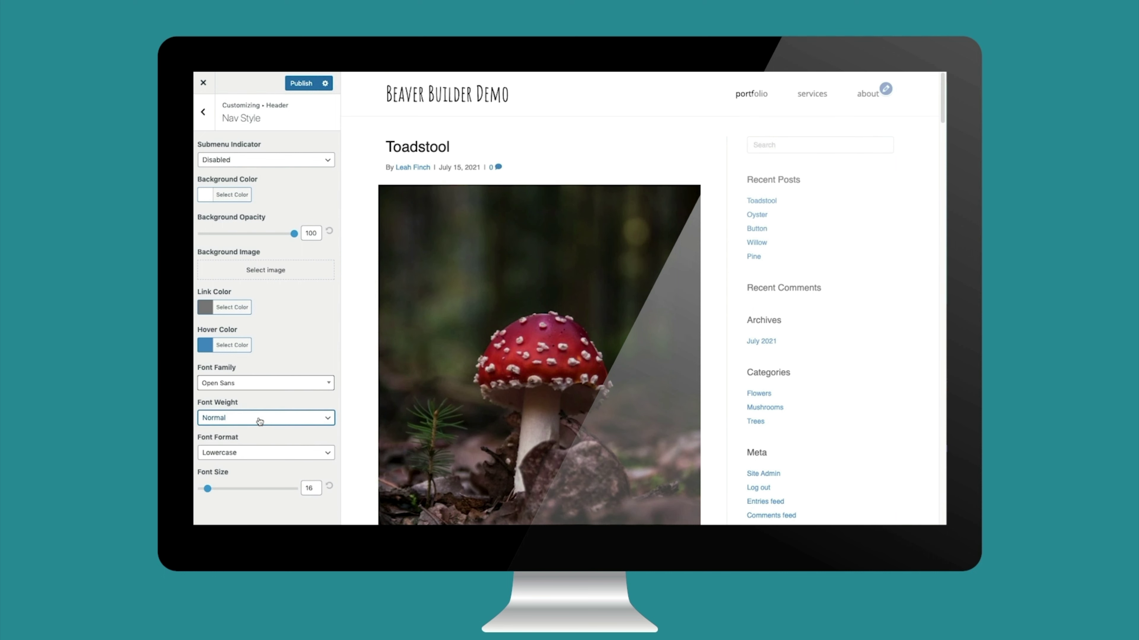
{"action": "key", "text": "Tab"}
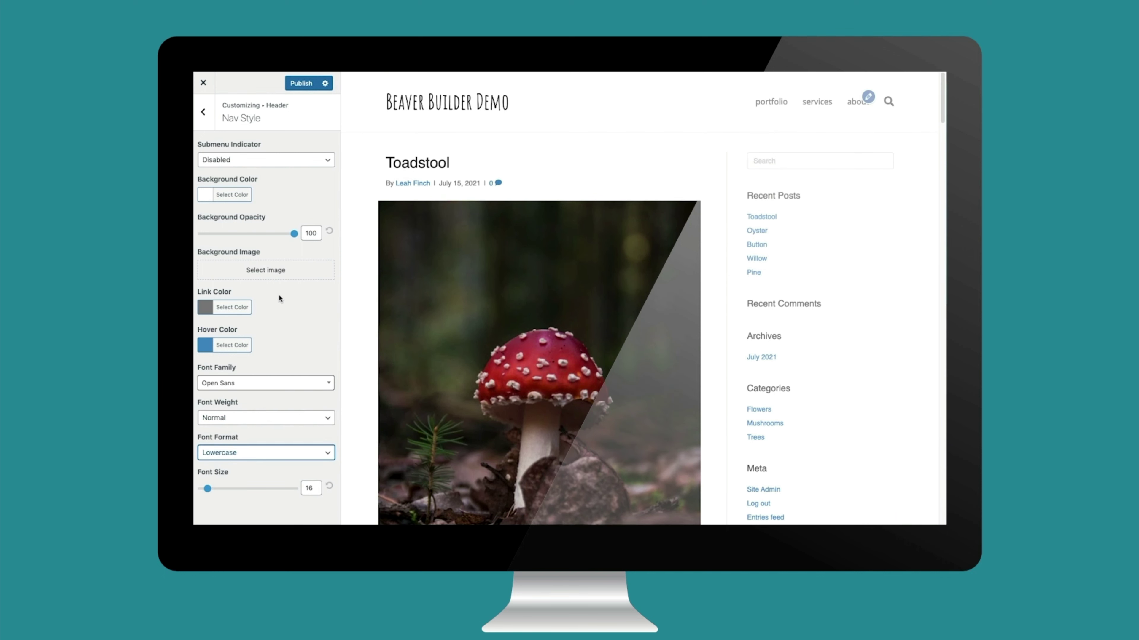
In the Nav Layout settings, disable the nav search icon and set the nav item spacing to 30.
{"action": "left_click", "coordinate": [203, 108]}
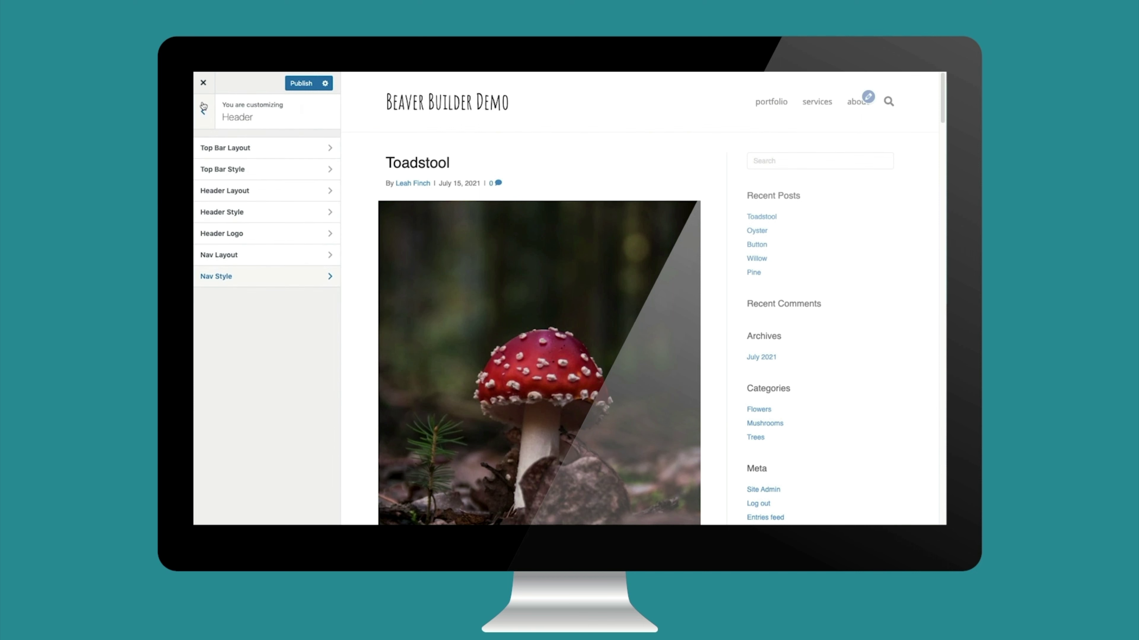
{"action": "left_click", "coordinate": [225, 256]}
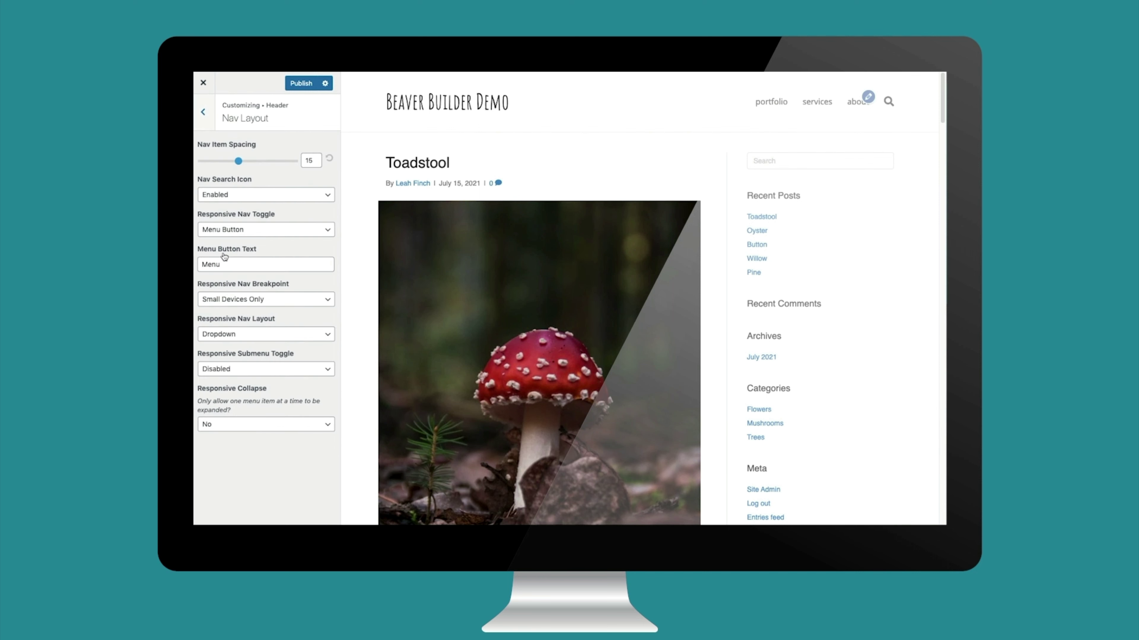
{"action": "left_click", "coordinate": [227, 200]}
{"action": "left_click", "coordinate": [227, 204]}
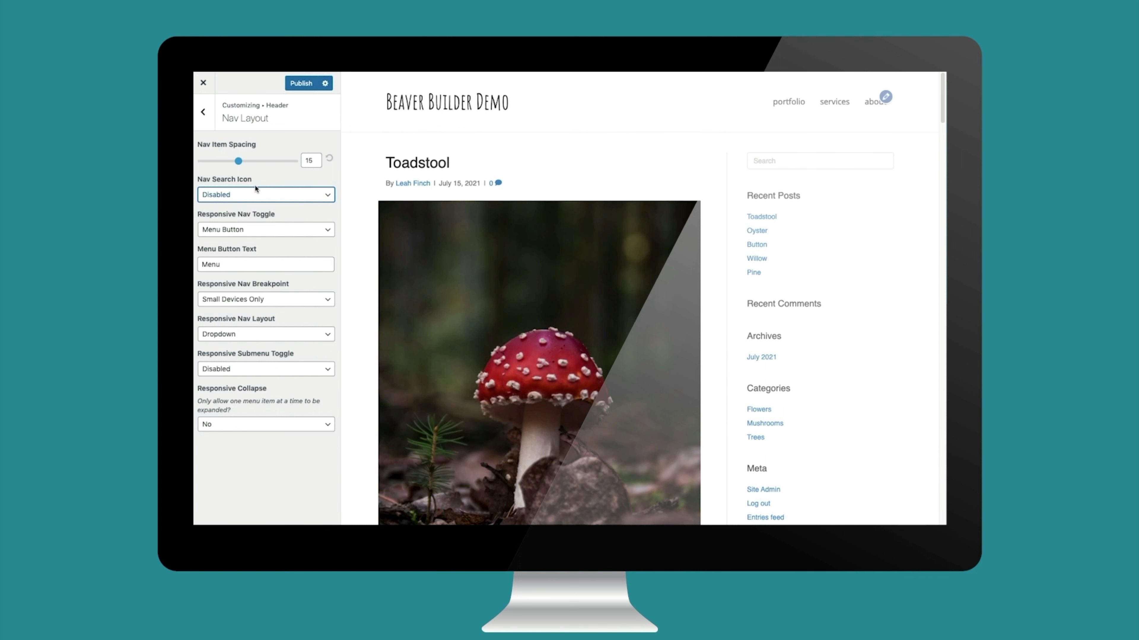
{"action": "left_click_drag", "start_coordinate": [238, 161], "coordinate": [294, 161]}
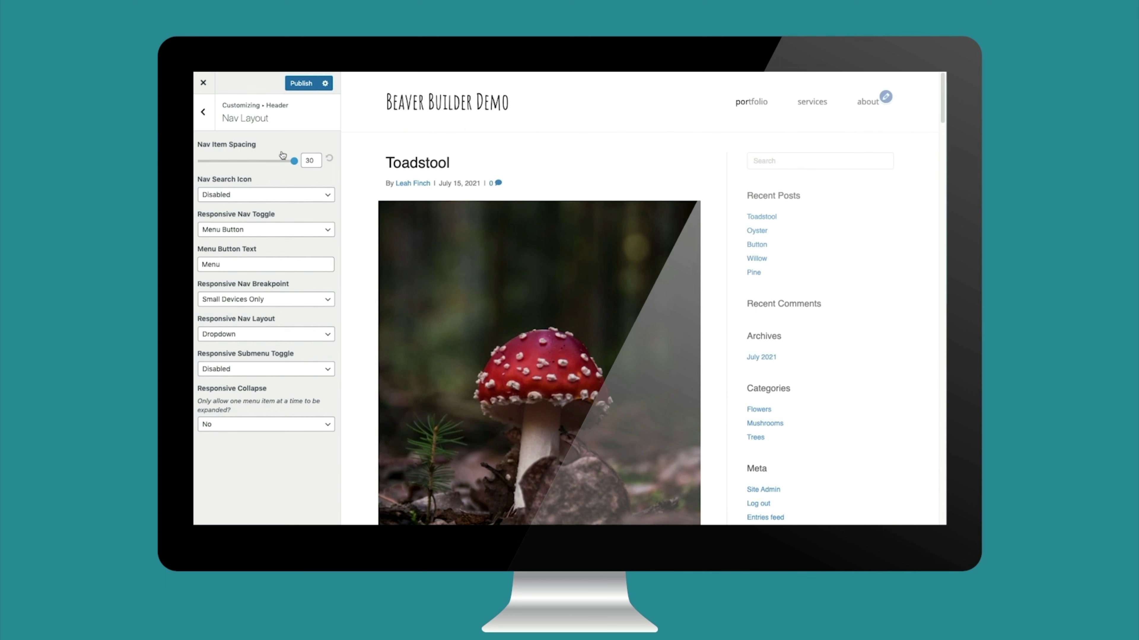
In the Header Layout settings, reduce the header padding to 14.
{"action": "left_click", "coordinate": [203, 114]}
{"action": "left_click", "coordinate": [220, 190]}
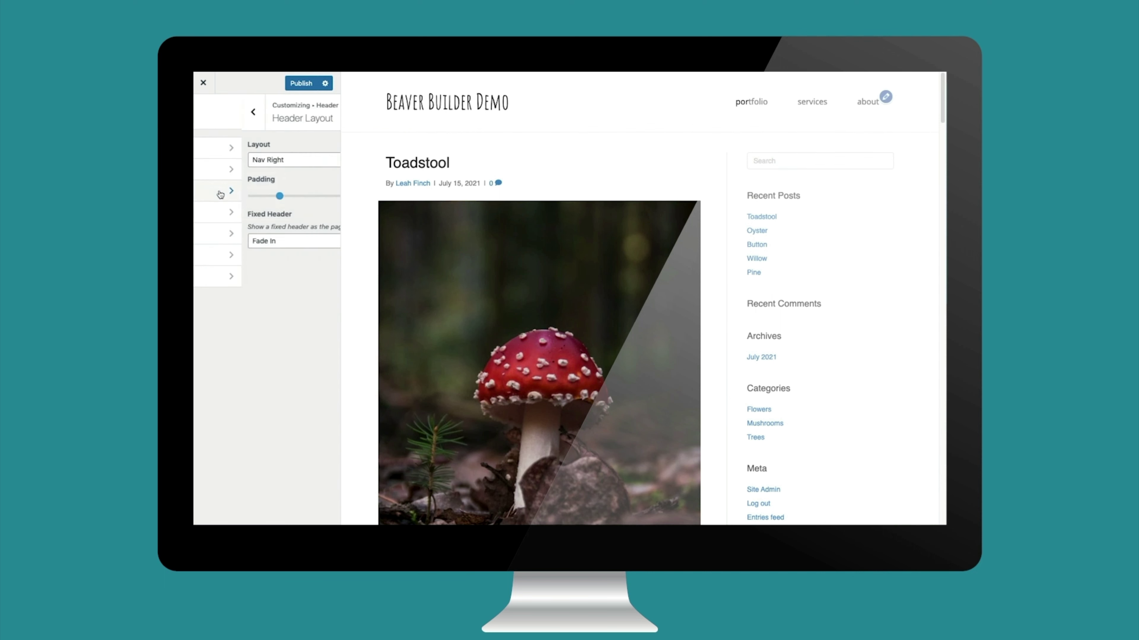
{"action": "mouse_move", "coordinate": [227, 196]}
{"action": "left_mouse_down"}
{"action": "mouse_move", "coordinate": [204, 198]}
{"action": "mouse_move", "coordinate": [215, 200]}
{"action": "left_mouse_up"}
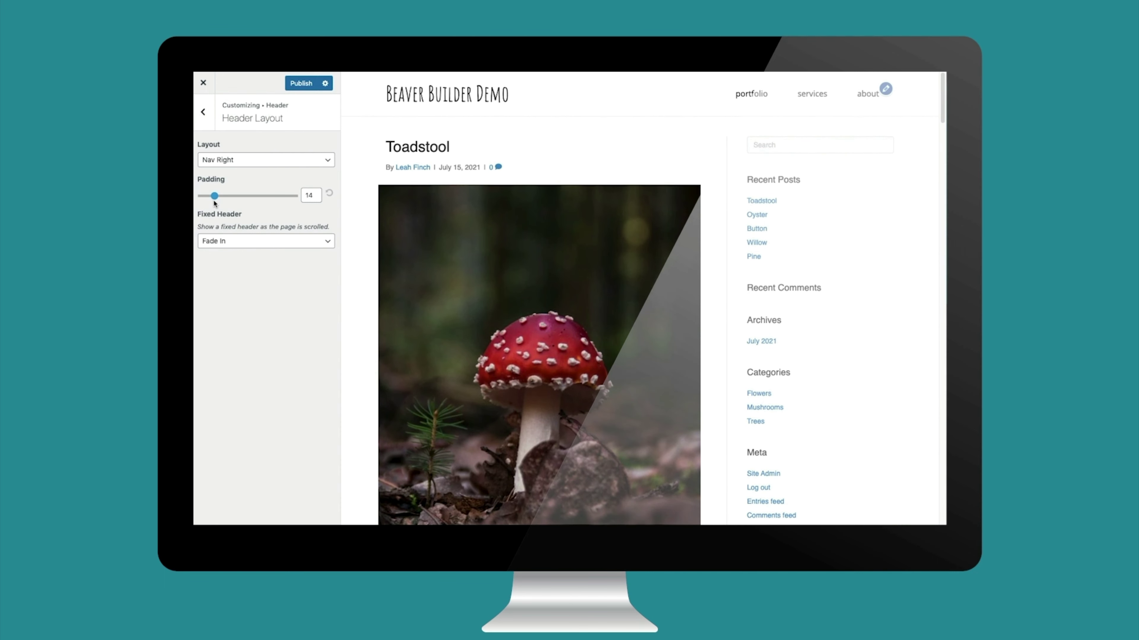
Keep the fixed header option at Fade In and check how the header behaves while the preview page scrolls.
{"action": "left_click", "coordinate": [294, 242]}
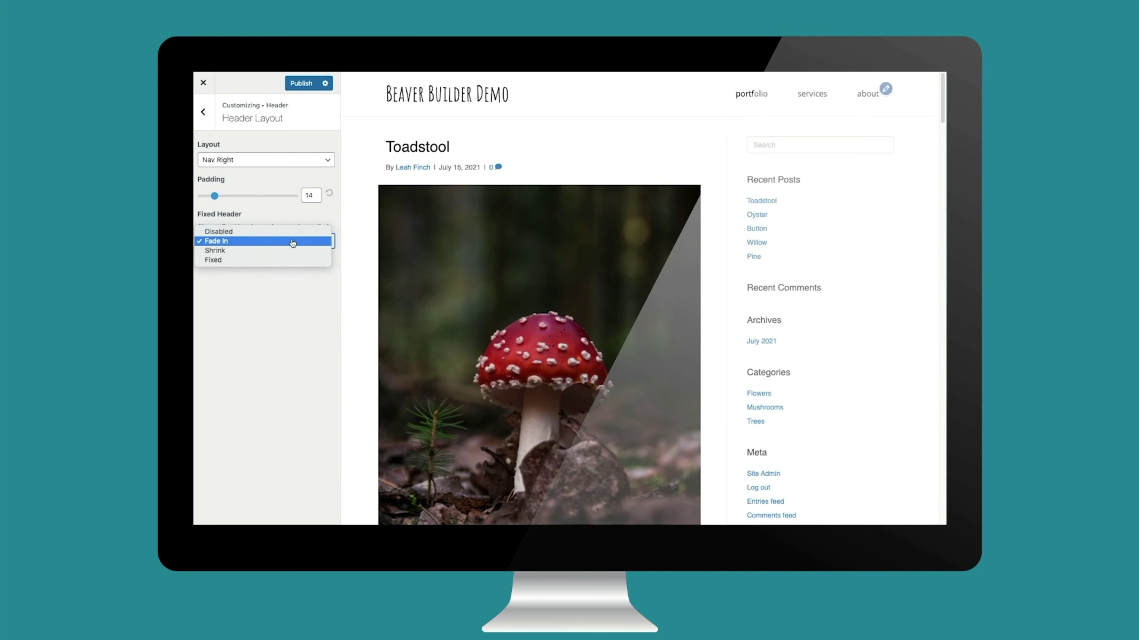
{"action": "left_click", "coordinate": [293, 242]}
{"action": "scroll", "coordinate": [393, 241], "scroll_direction": "down", "scroll_amount": 5}
{"action": "scroll", "coordinate": [393, 240], "scroll_direction": "up", "scroll_amount": 5}
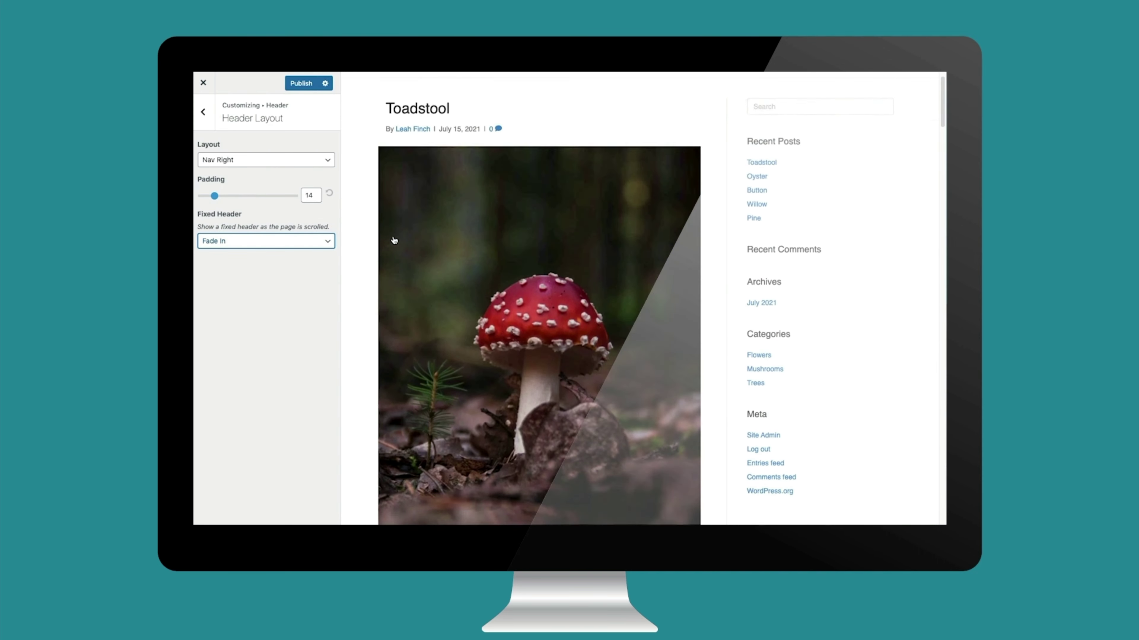
{"action": "scroll", "coordinate": [393, 241], "scroll_direction": "down", "scroll_amount": 2}
{"action": "scroll", "coordinate": [394, 240], "scroll_direction": "up", "scroll_amount": 3}
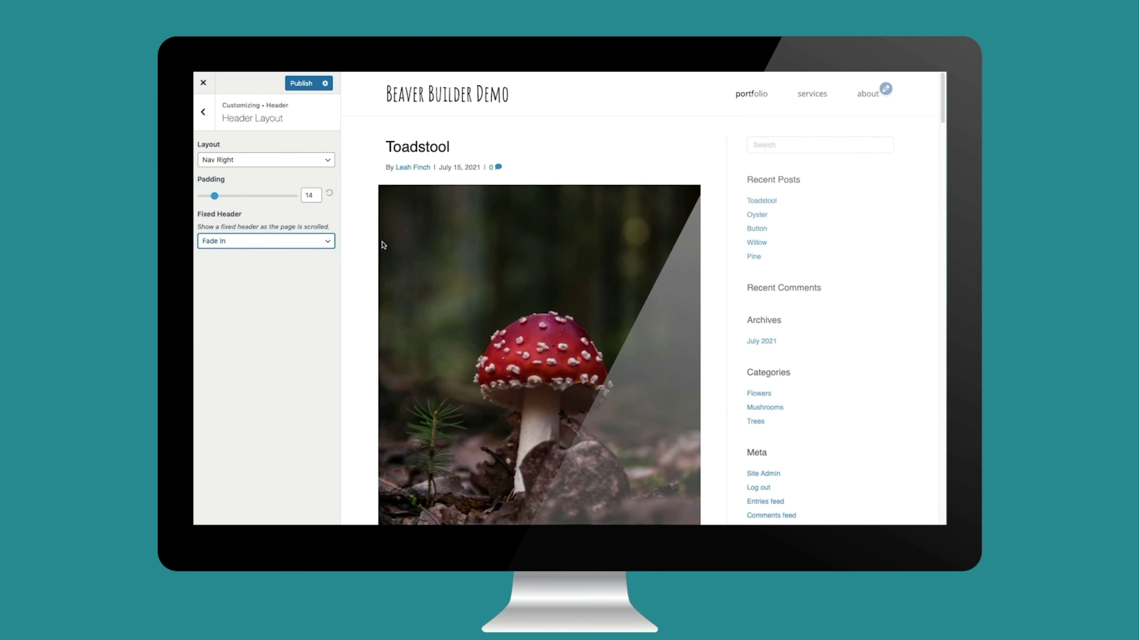
Set the fixed header option to Disabled, check the scrolling preview and return to the header options.
{"action": "left_click", "coordinate": [309, 245]}
{"action": "left_click", "coordinate": [309, 232]}
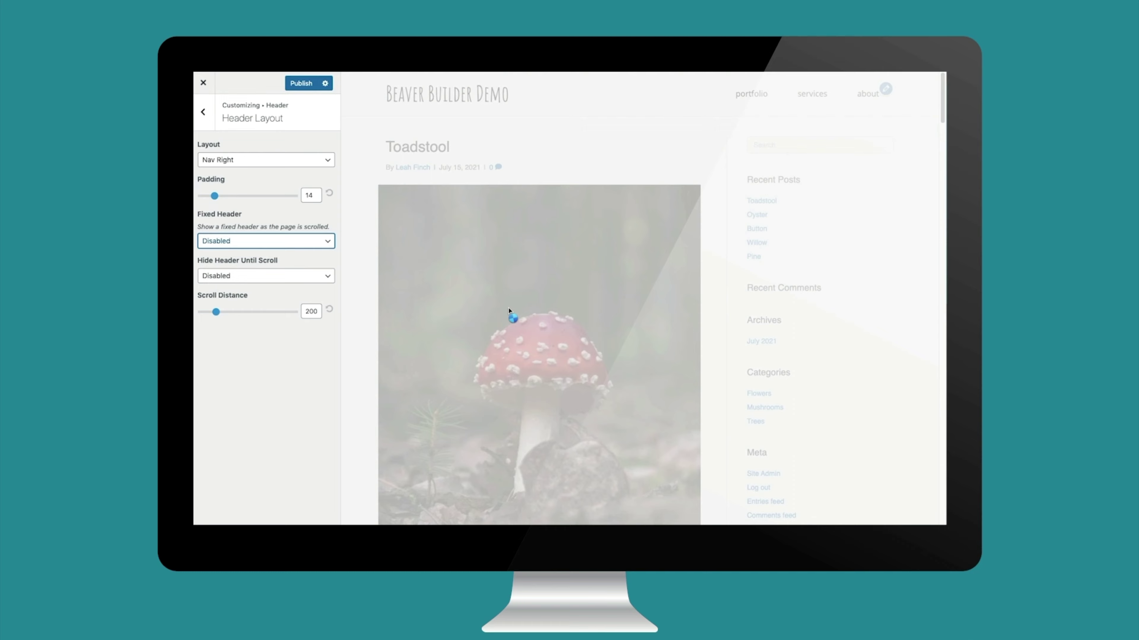
{"action": "scroll", "coordinate": [510, 310], "scroll_direction": "down", "scroll_amount": 10}
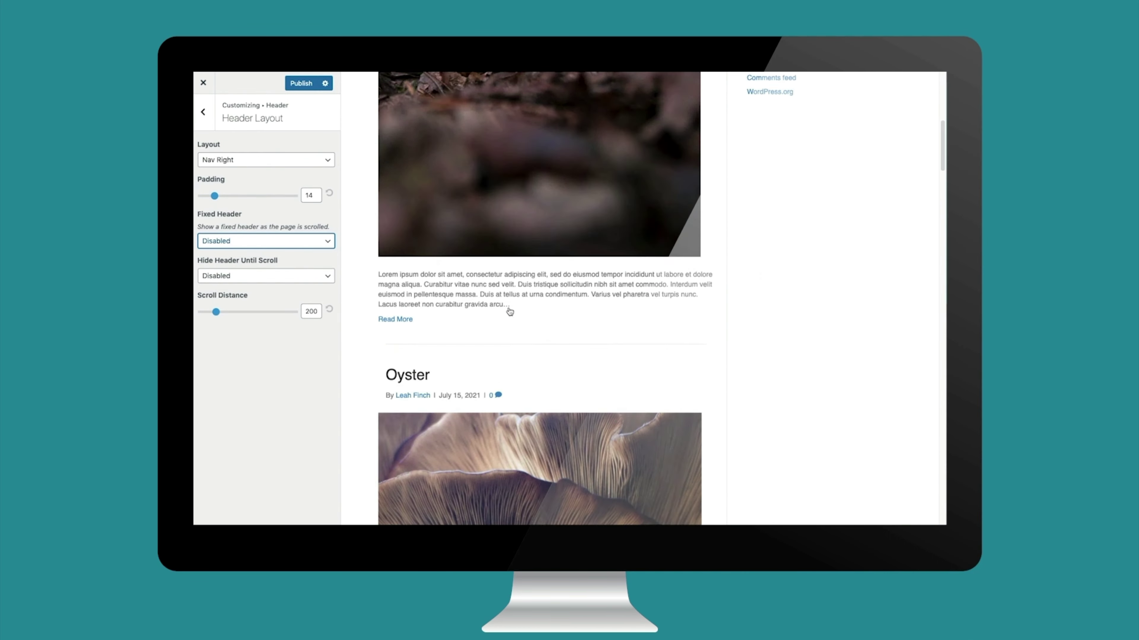
{"action": "scroll", "coordinate": [510, 311], "scroll_direction": "up", "scroll_amount": 10}
{"action": "left_click", "coordinate": [205, 113]}
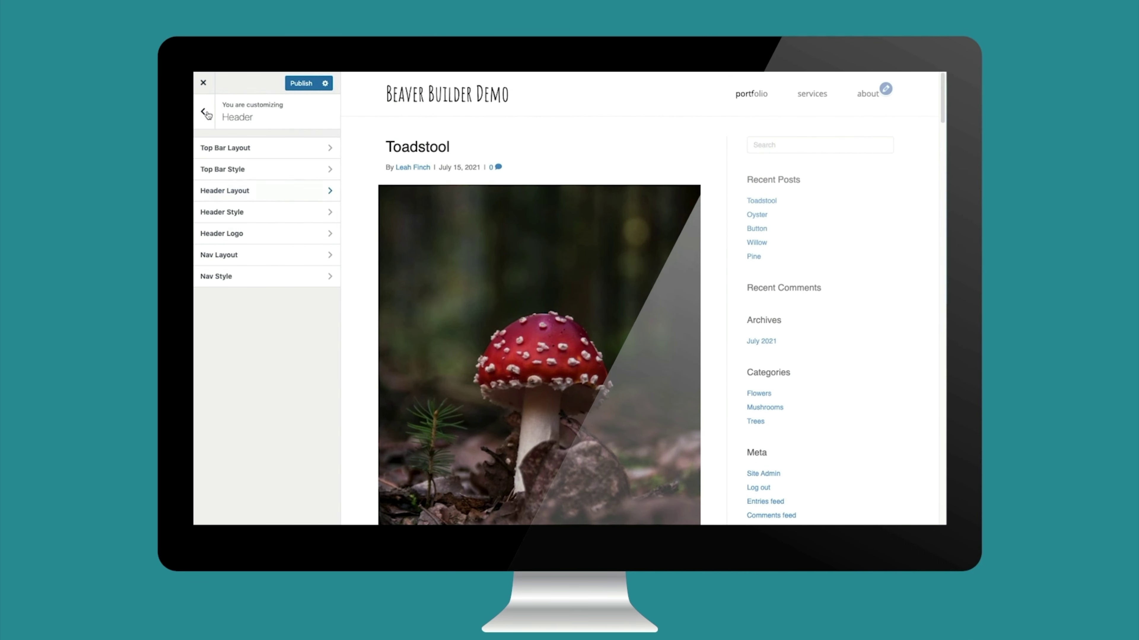
Check the Main Menu and Shop Menu location assignments, publish the customizer changes and return to the main customizer options.
{"action": "left_click", "coordinate": [205, 113]}
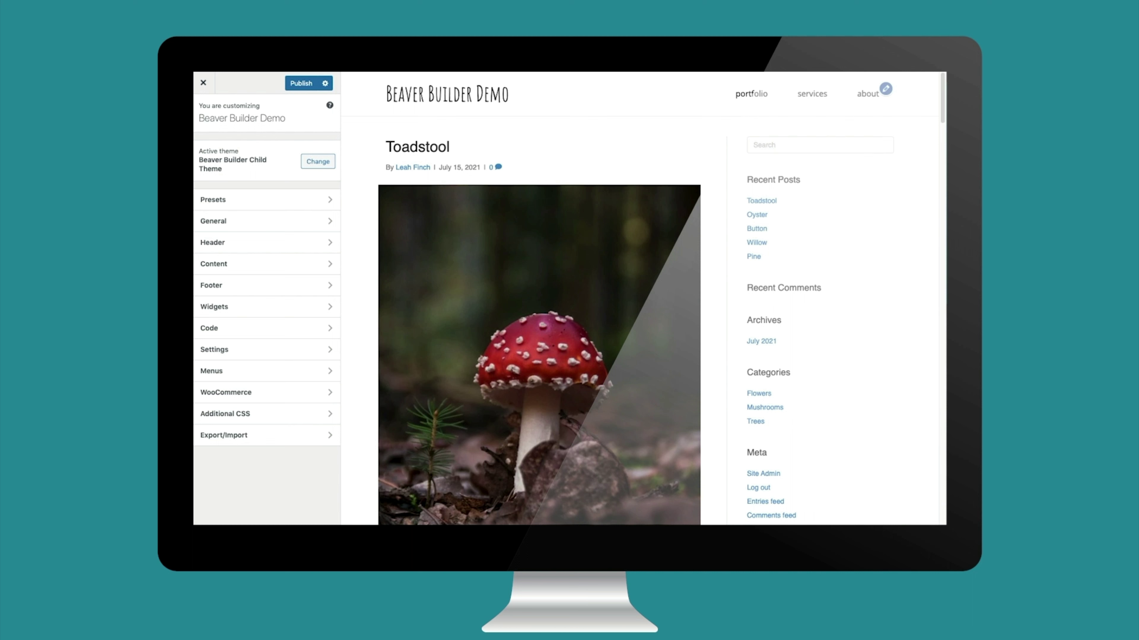
{"action": "left_click", "coordinate": [304, 371]}
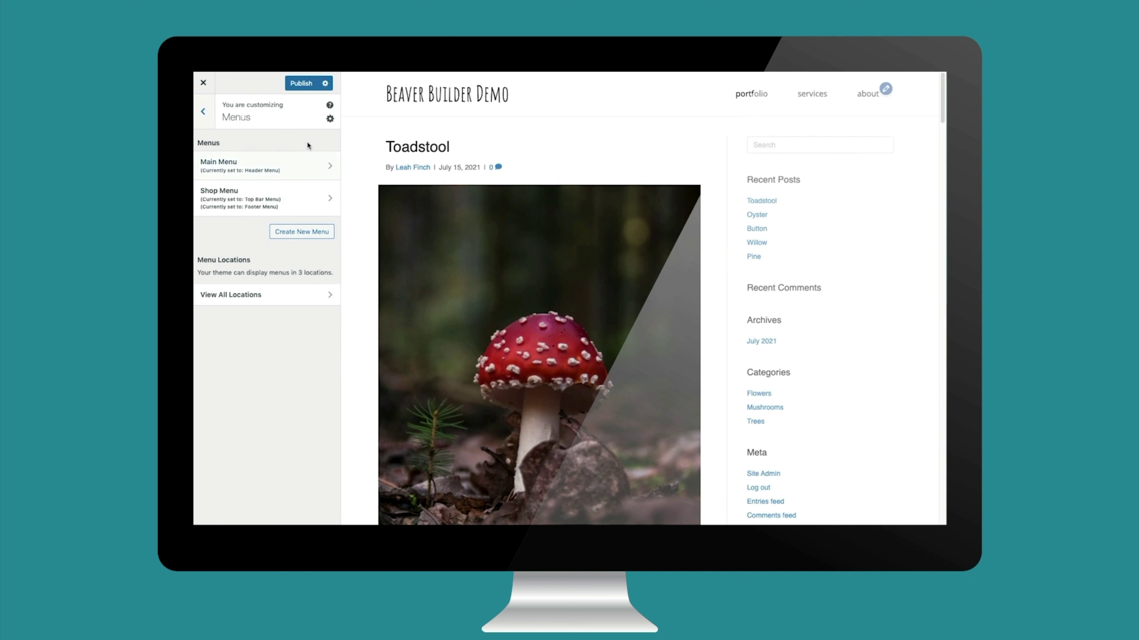
{"action": "left_click", "coordinate": [300, 83]}
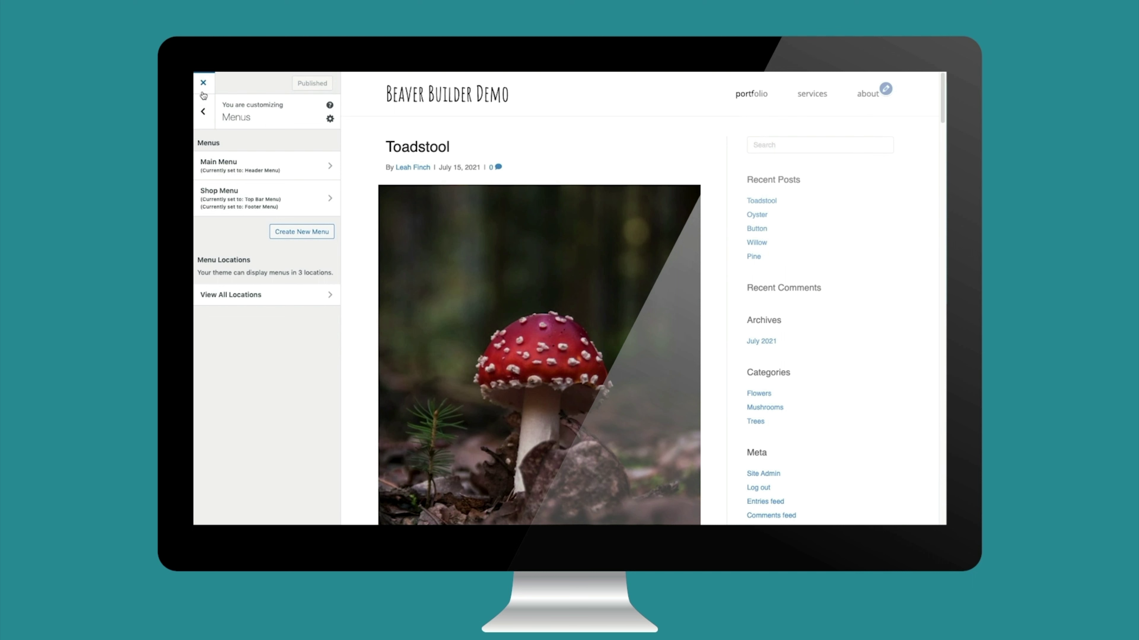
{"action": "left_click", "coordinate": [203, 111]}
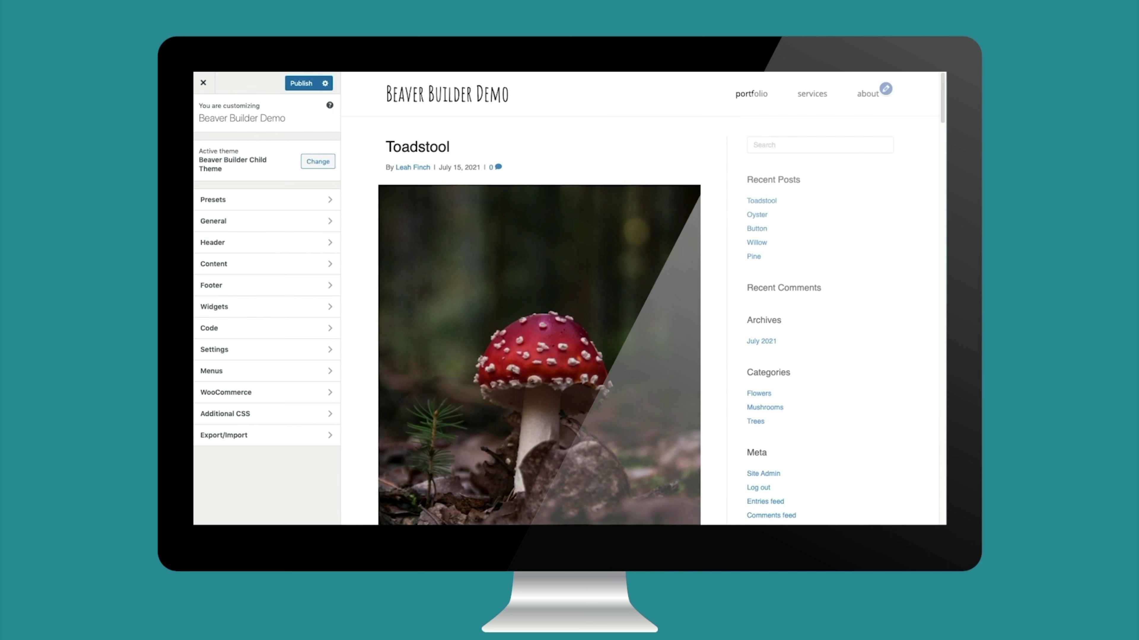
{"action": "left_click", "coordinate": [310, 229]}
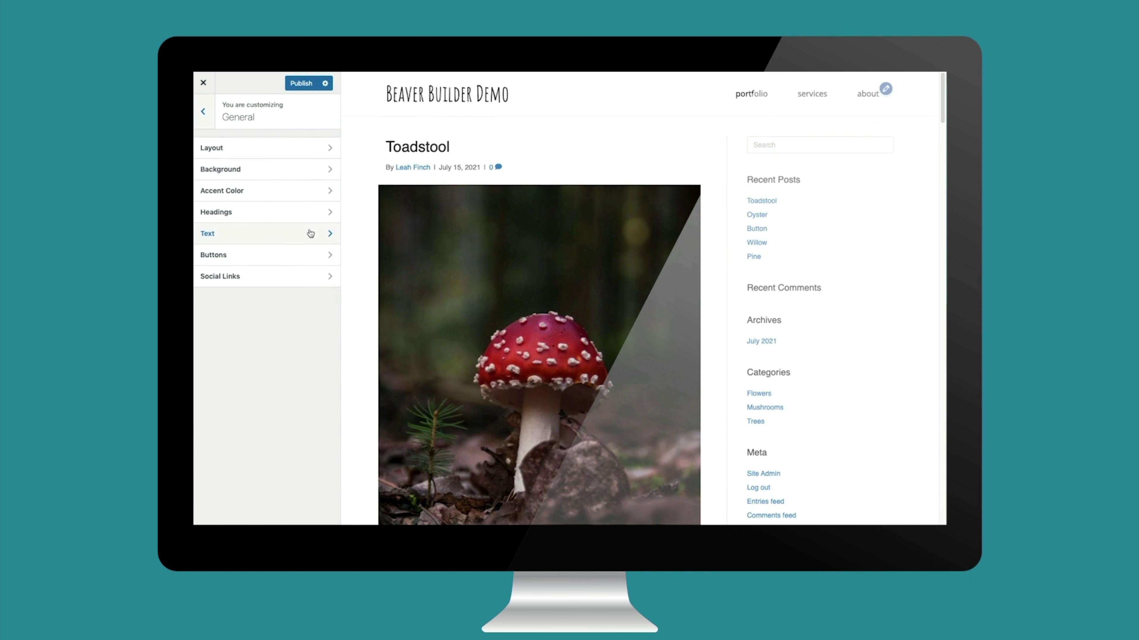
{"action": "left_click", "coordinate": [300, 277]}
{"action": "left_click", "coordinate": [232, 194]}
{"action": "type", "text": "https://www.facebook.com/"}
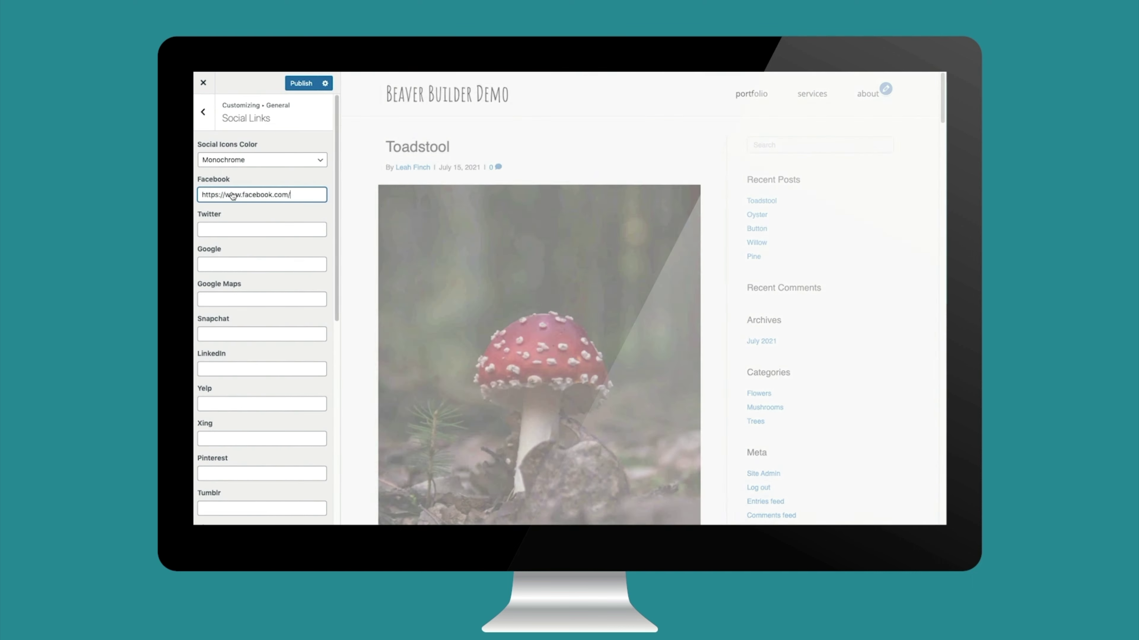
{"action": "left_click", "coordinate": [285, 222]}
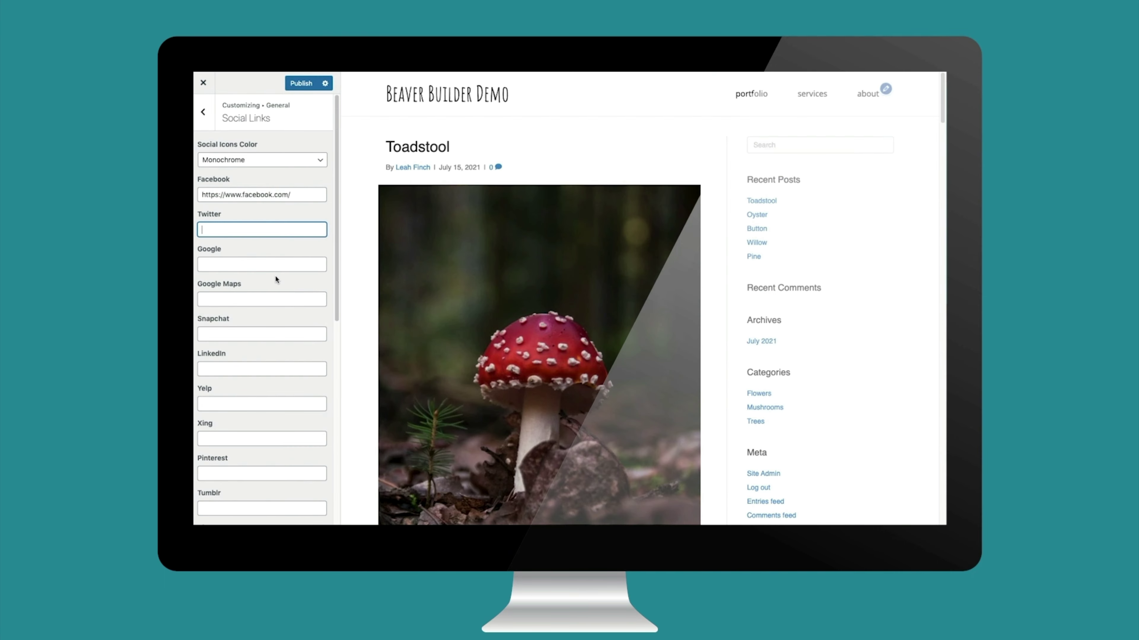
{"action": "scroll", "coordinate": [280, 381], "scroll_direction": "down", "scroll_amount": 4}
{"action": "left_click", "coordinate": [288, 471]}
{"action": "type", "text": "https://www.instagram.com/"}
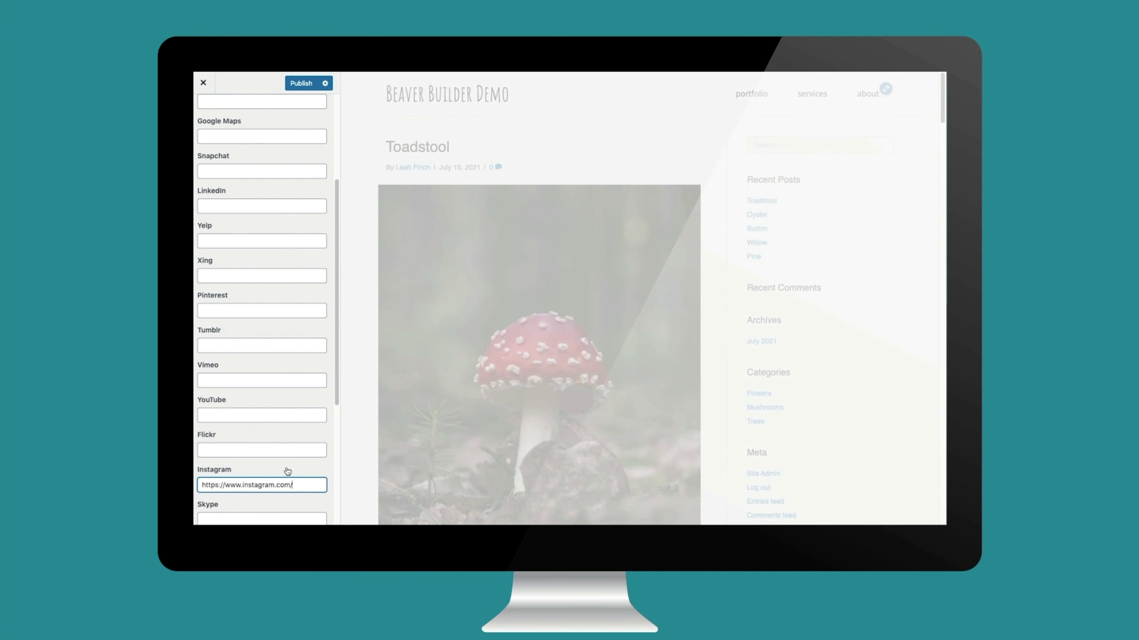
{"action": "left_click", "coordinate": [292, 409]}
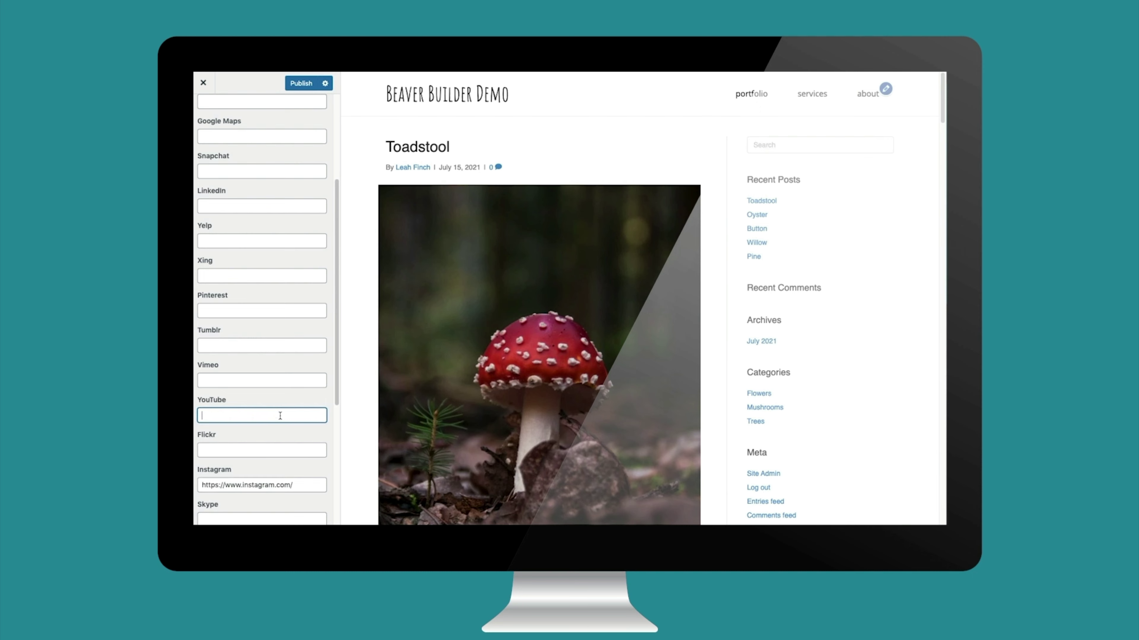
{"action": "type", "text": "https://www.youtube.com/"}
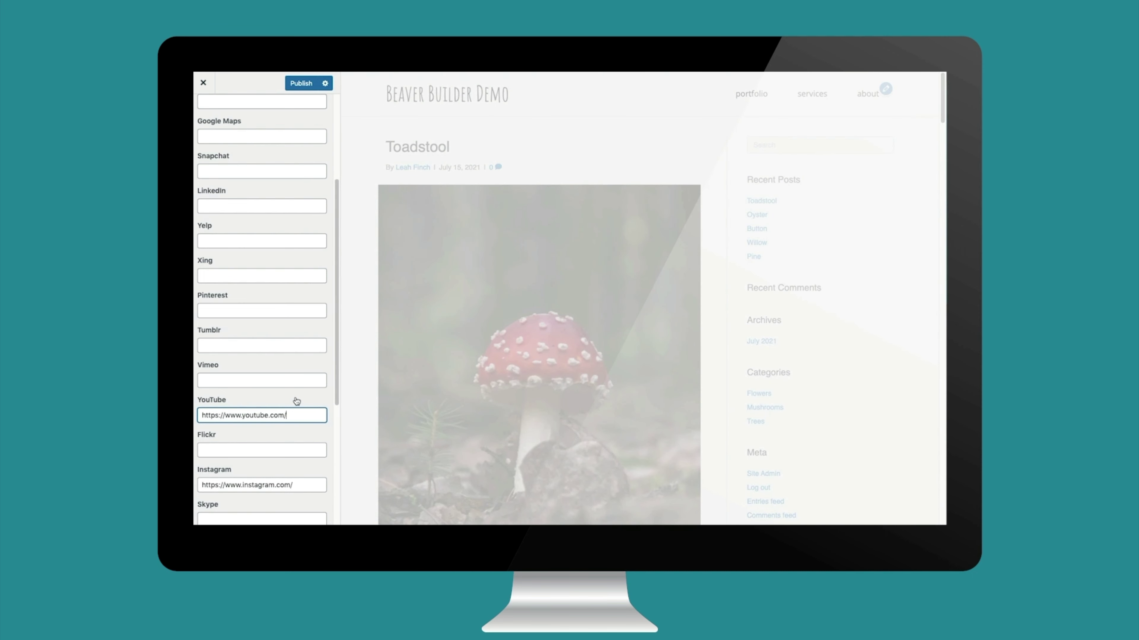
{"action": "left_click", "coordinate": [292, 88]}
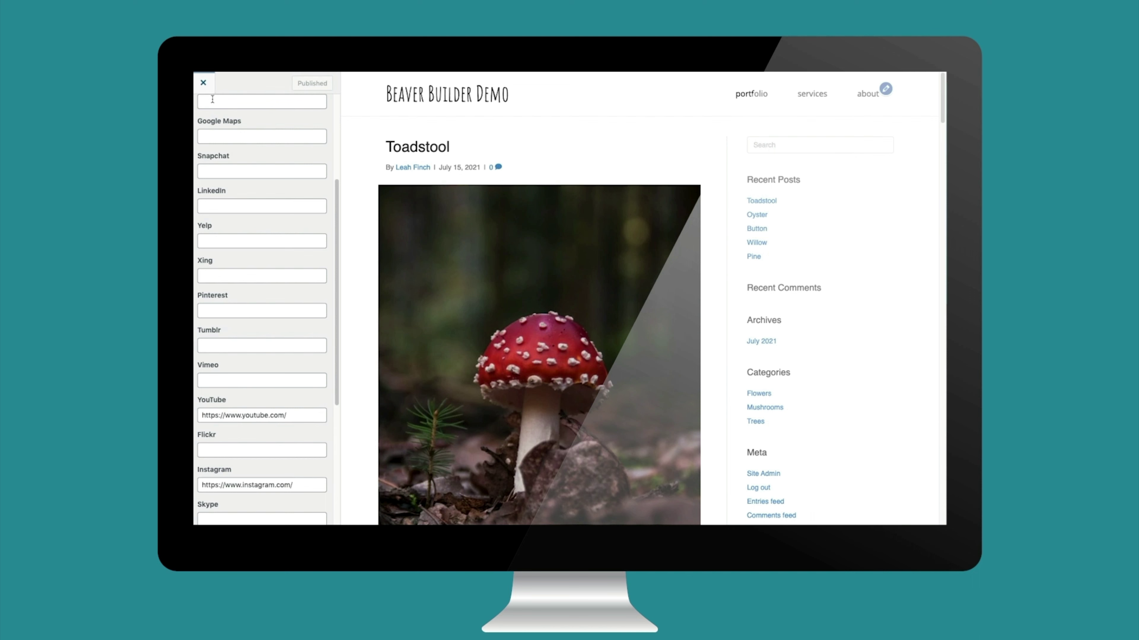
Leave the social links and set the header's top bar layout to 2 Columns.
{"action": "scroll", "coordinate": [212, 99], "scroll_direction": "up", "scroll_amount": 5}
{"action": "left_click", "coordinate": [208, 118]}
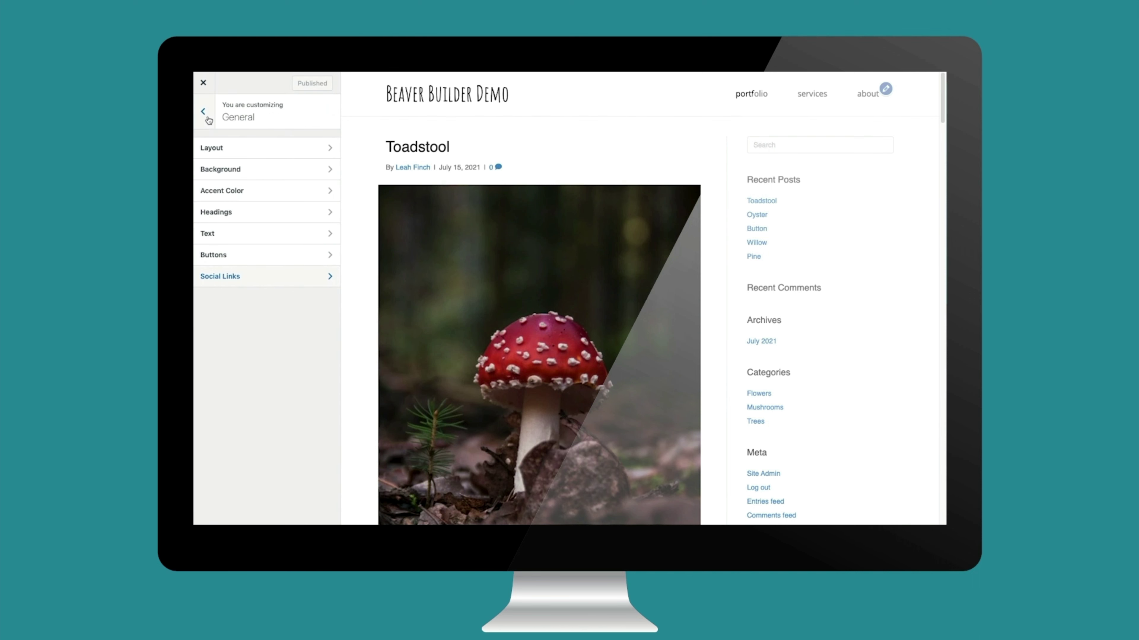
{"action": "left_click", "coordinate": [207, 119]}
{"action": "left_click", "coordinate": [228, 244]}
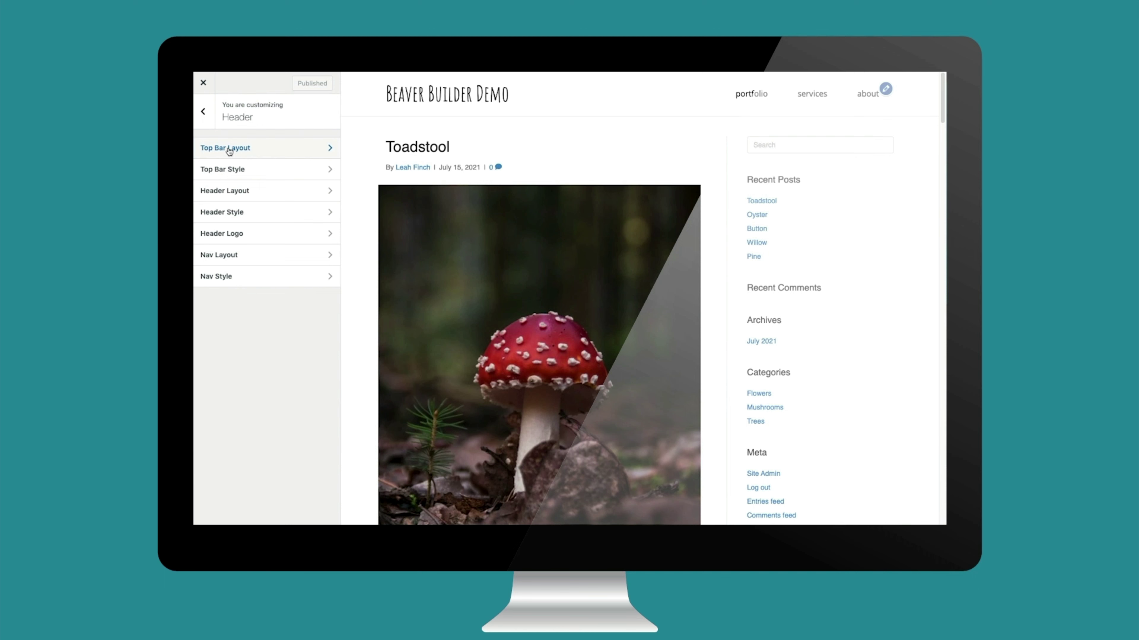
{"action": "left_click", "coordinate": [229, 150]}
{"action": "left_click", "coordinate": [221, 160]}
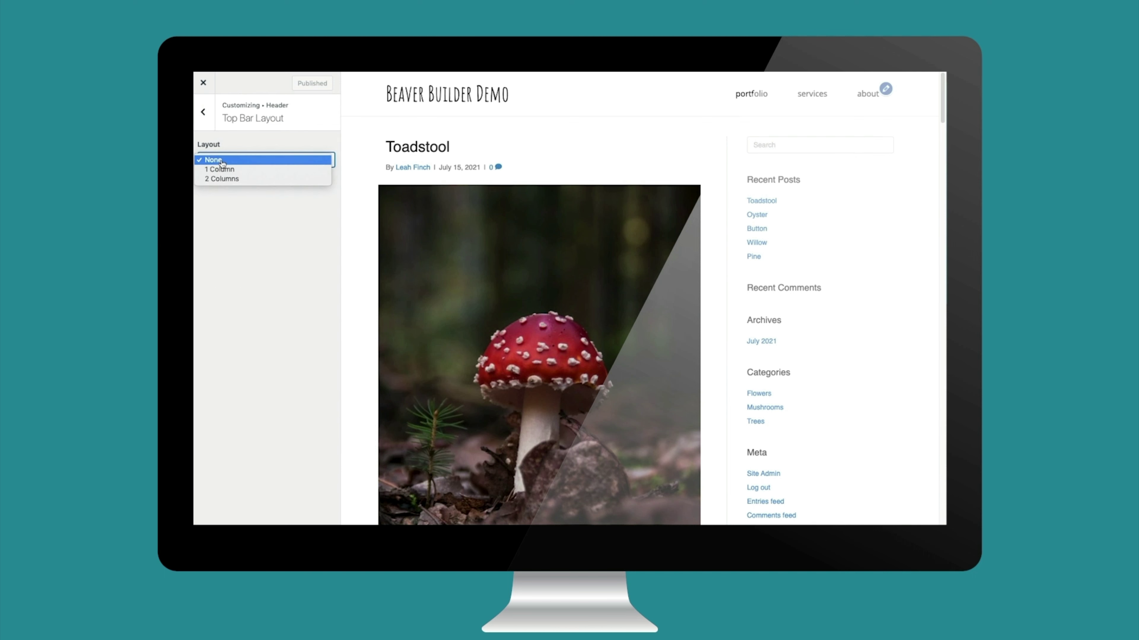
{"action": "left_click", "coordinate": [221, 161]}
{"action": "left_click", "coordinate": [206, 163]}
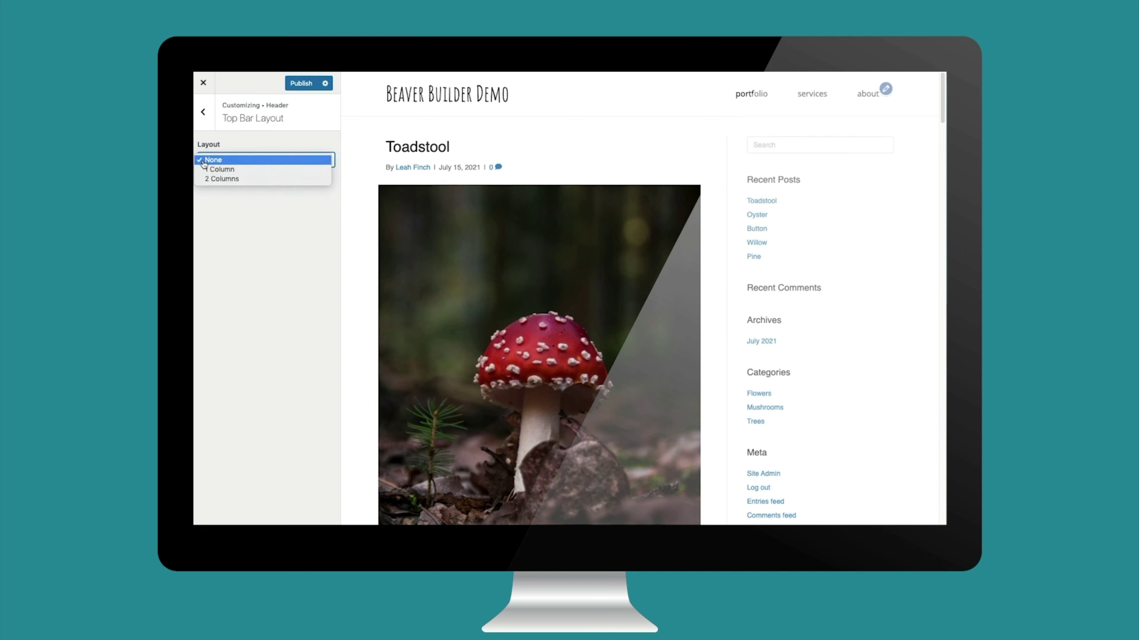
{"action": "left_click", "coordinate": [206, 179]}
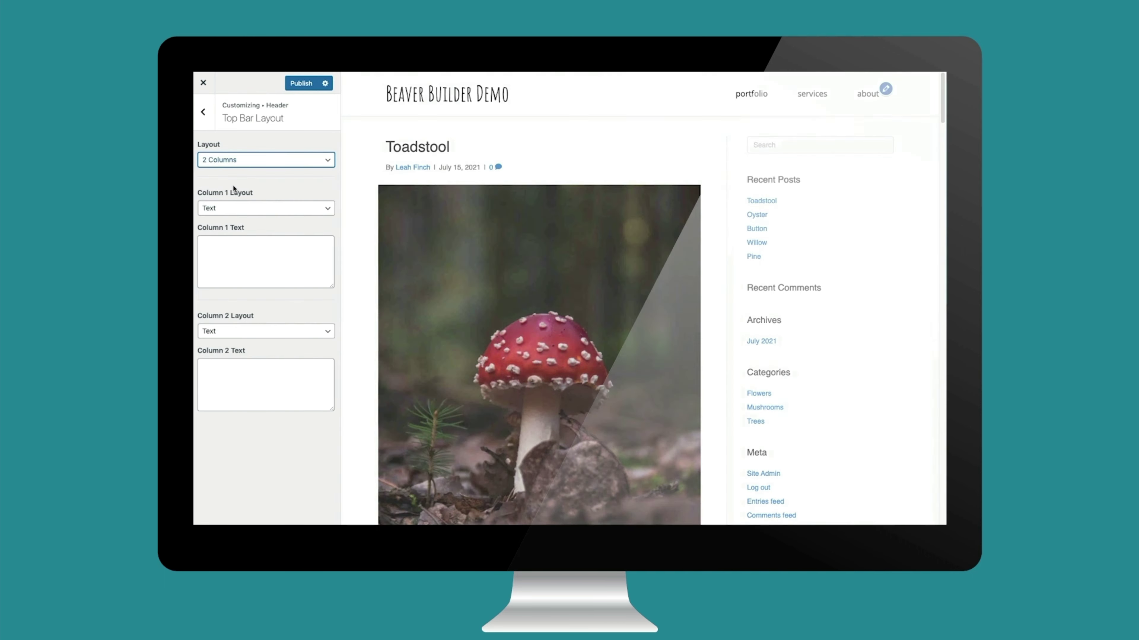
Set top bar column 1 to Menu and column 2 to Social Icons, and publish the changes.
{"action": "left_click", "coordinate": [235, 209]}
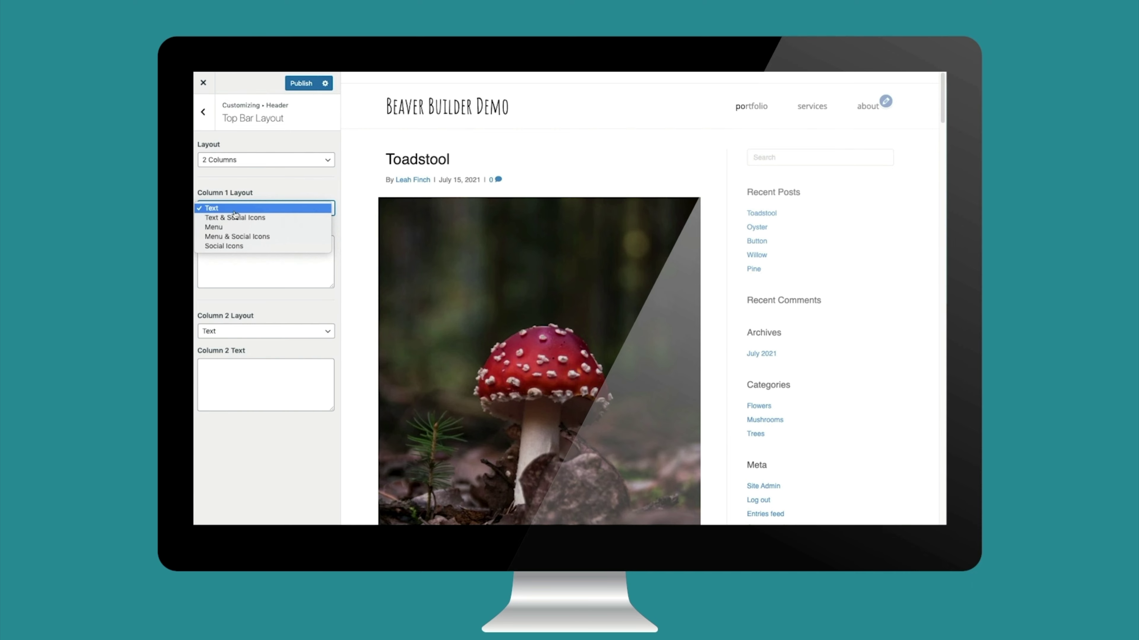
{"action": "left_click", "coordinate": [224, 227]}
{"action": "left_click", "coordinate": [258, 262]}
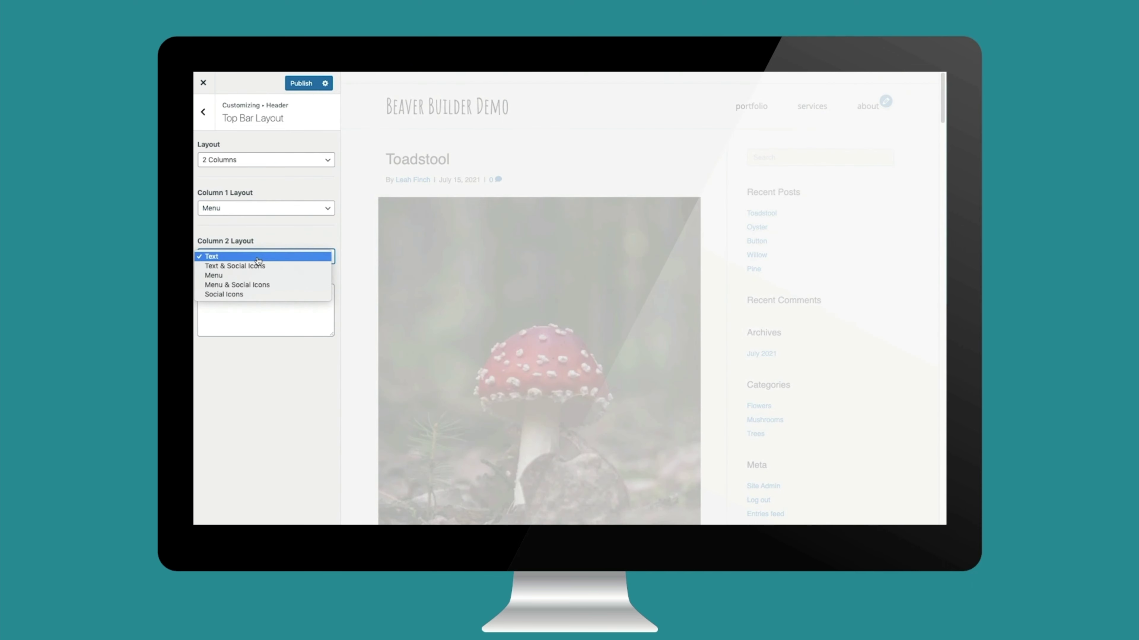
{"action": "left_click", "coordinate": [250, 296]}
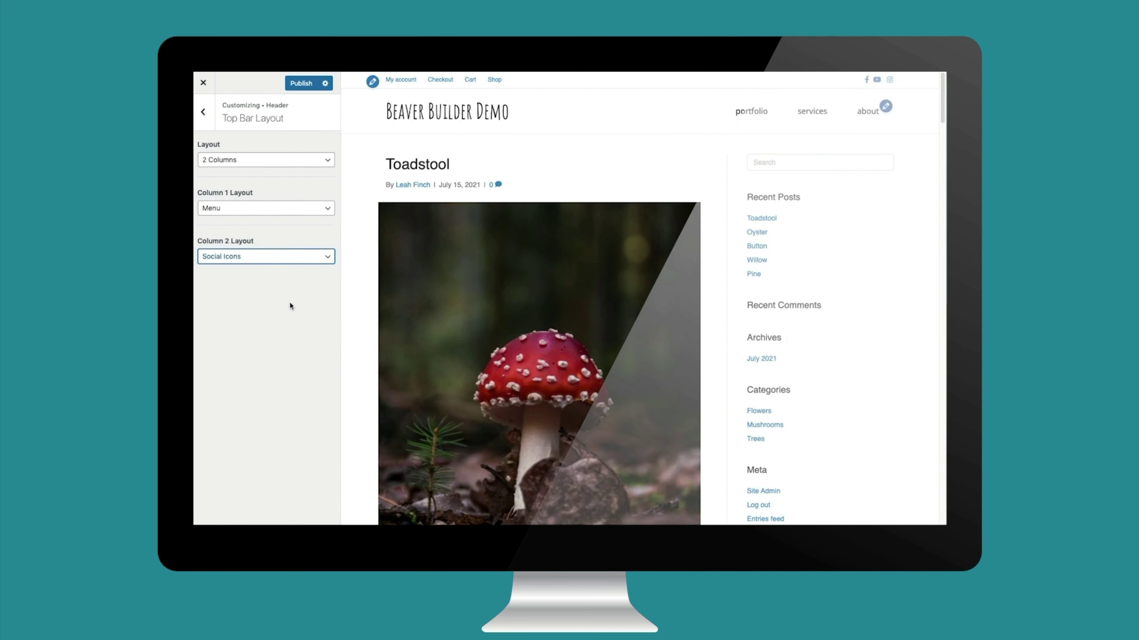
{"action": "left_click", "coordinate": [300, 83]}
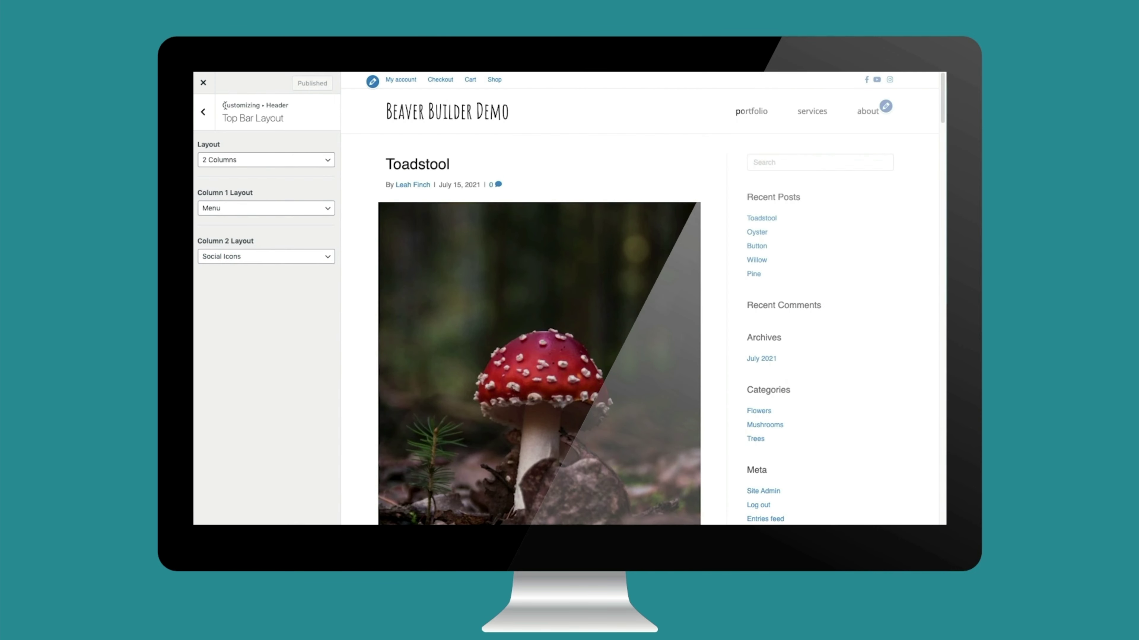
In the Top Bar Style settings, change the link color to black.
{"action": "left_click", "coordinate": [204, 111]}
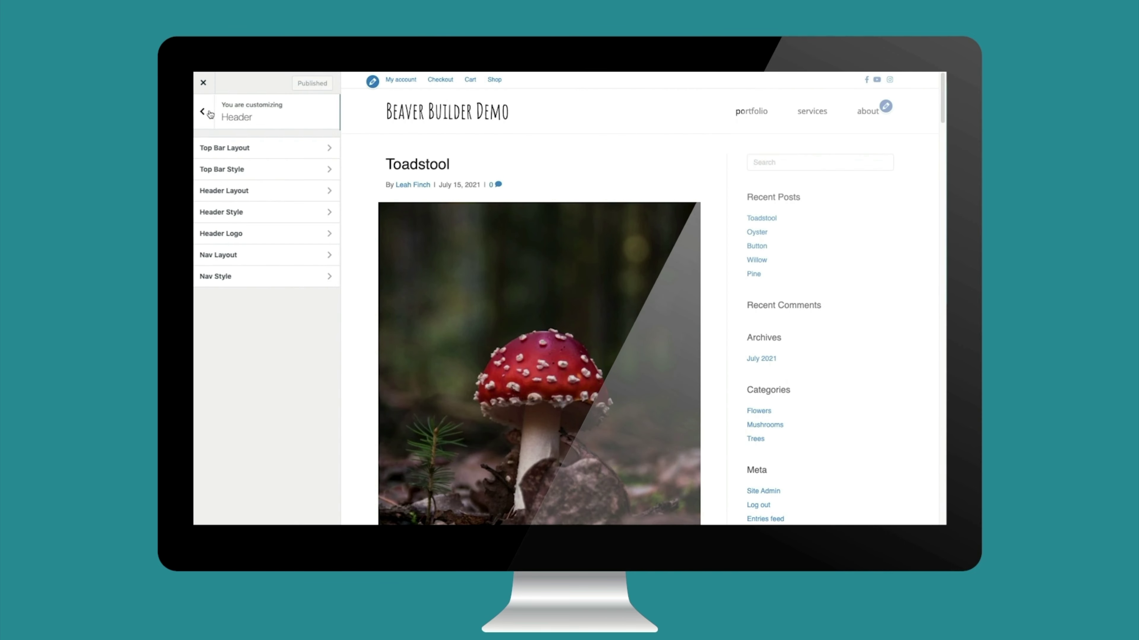
{"action": "left_click", "coordinate": [285, 166]}
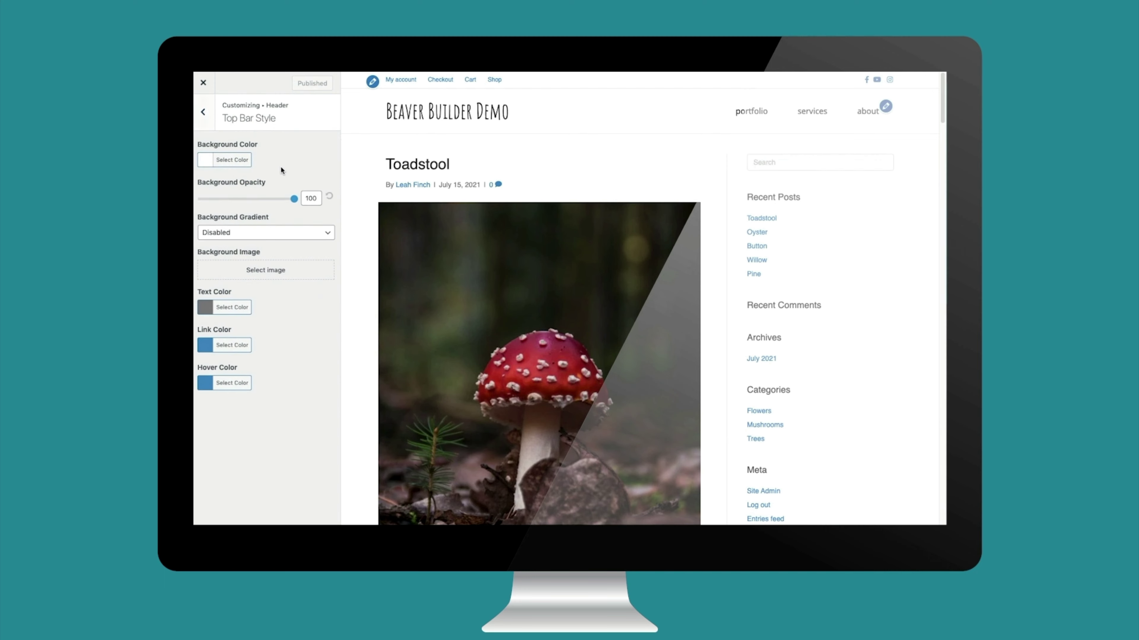
{"action": "left_click", "coordinate": [232, 345]}
{"action": "left_click", "coordinate": [207, 462]}
{"action": "left_click", "coordinate": [286, 303]}
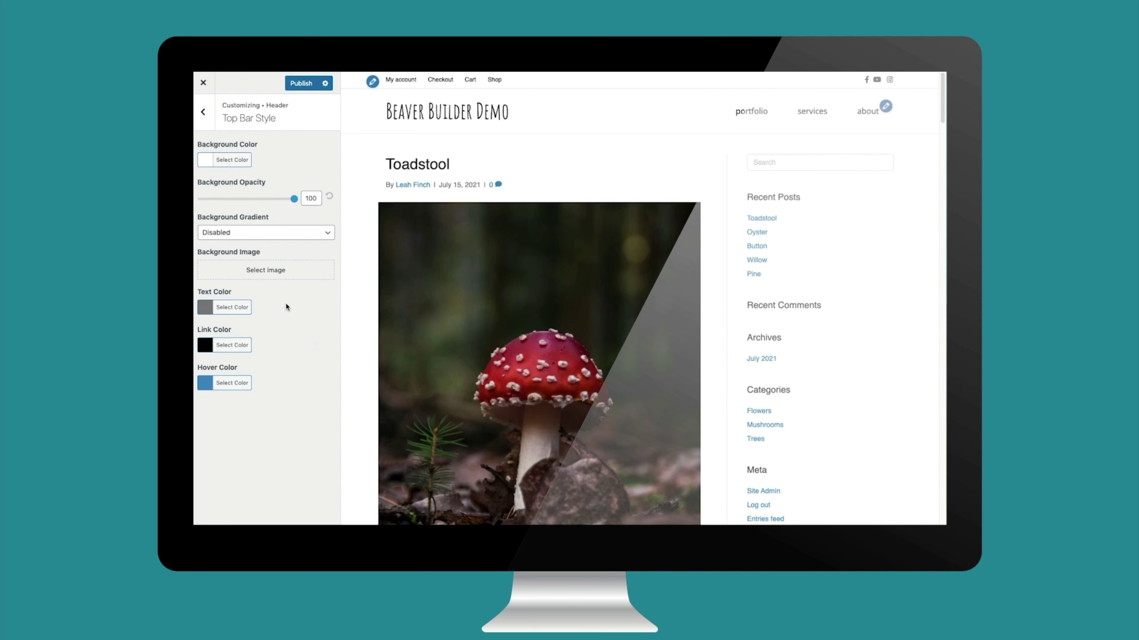
Set the top bar hover color to magenta, publish the change and return to the main customizer options.
{"action": "left_click", "coordinate": [233, 382]}
{"action": "left_click", "coordinate": [271, 382]}
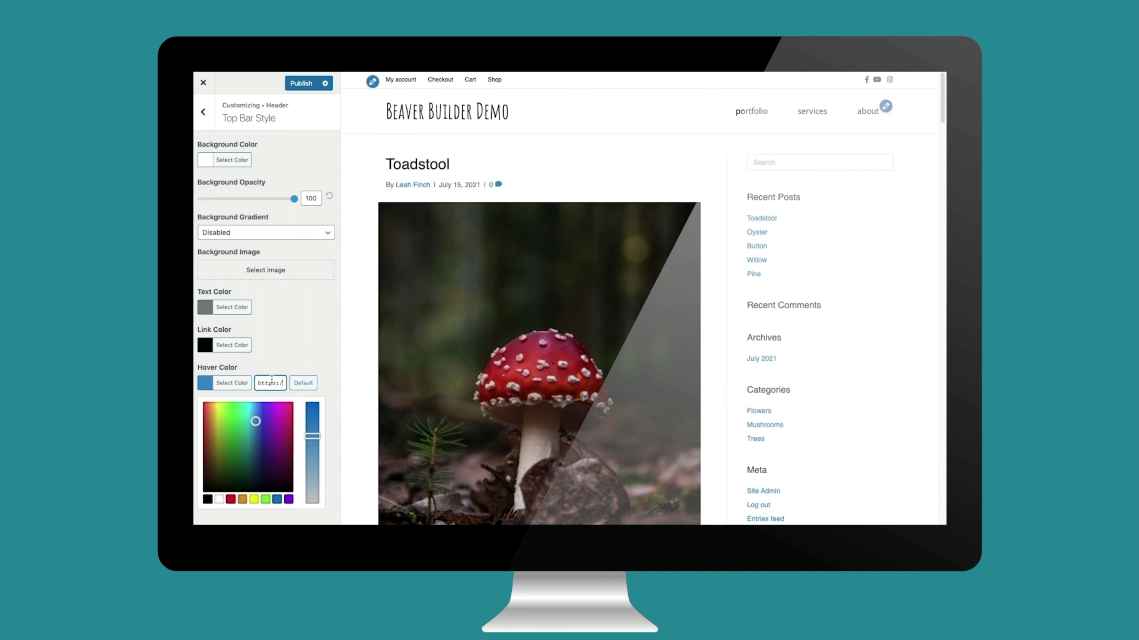
{"action": "type", "text": "https:/"}
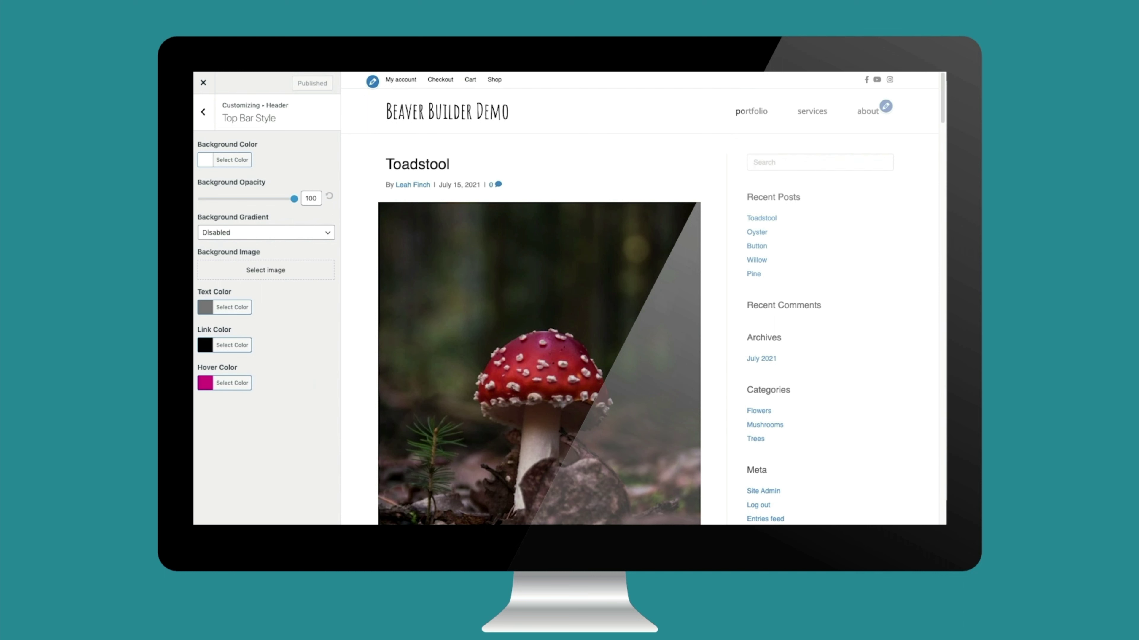
{"action": "left_click", "coordinate": [202, 112]}
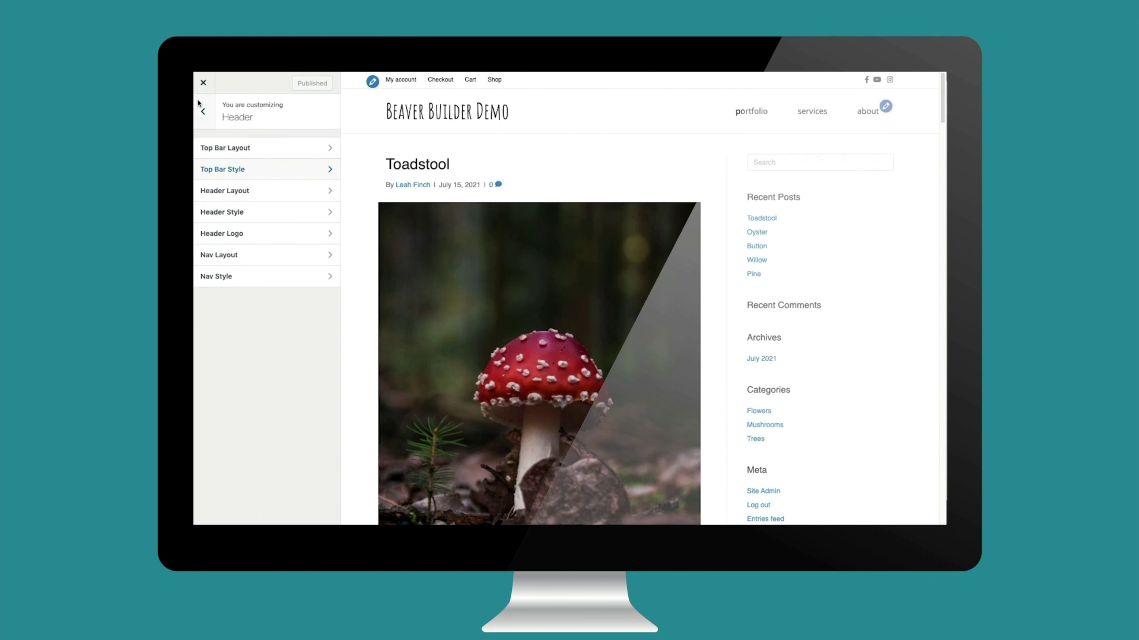
{"action": "left_click", "coordinate": [202, 113]}
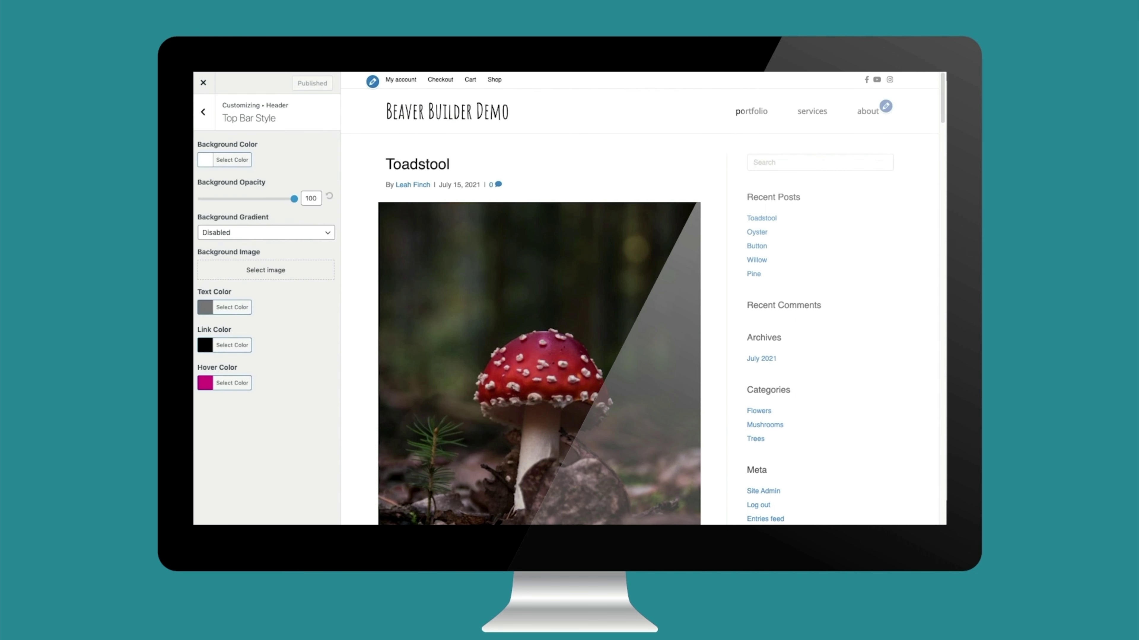
{"action": "left_click", "coordinate": [202, 113]}
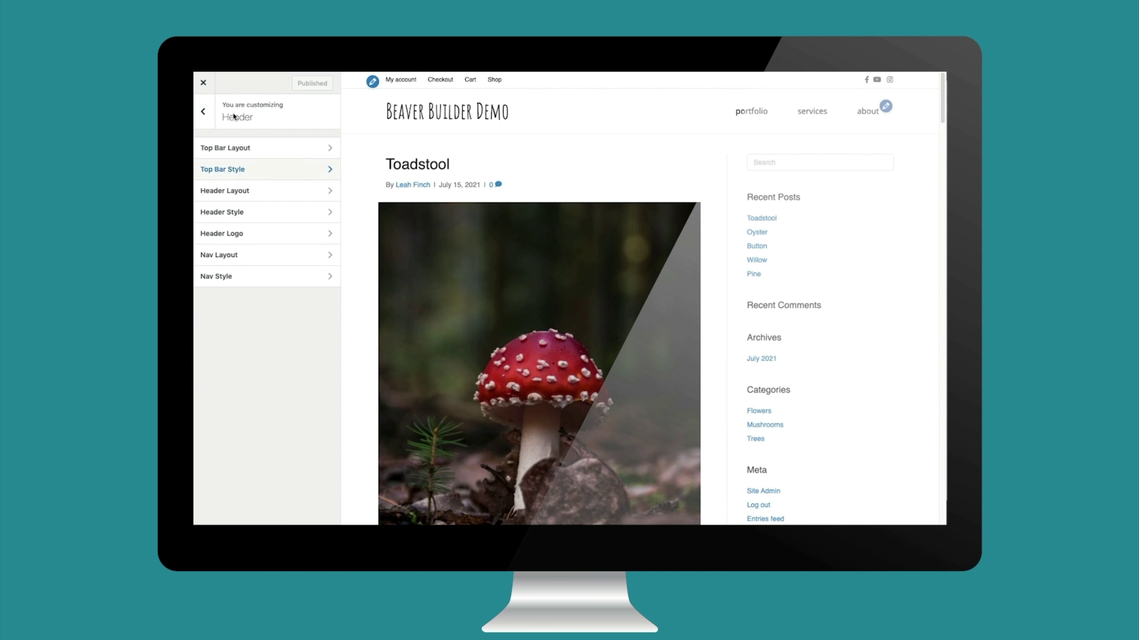
{"action": "left_click", "coordinate": [202, 113]}
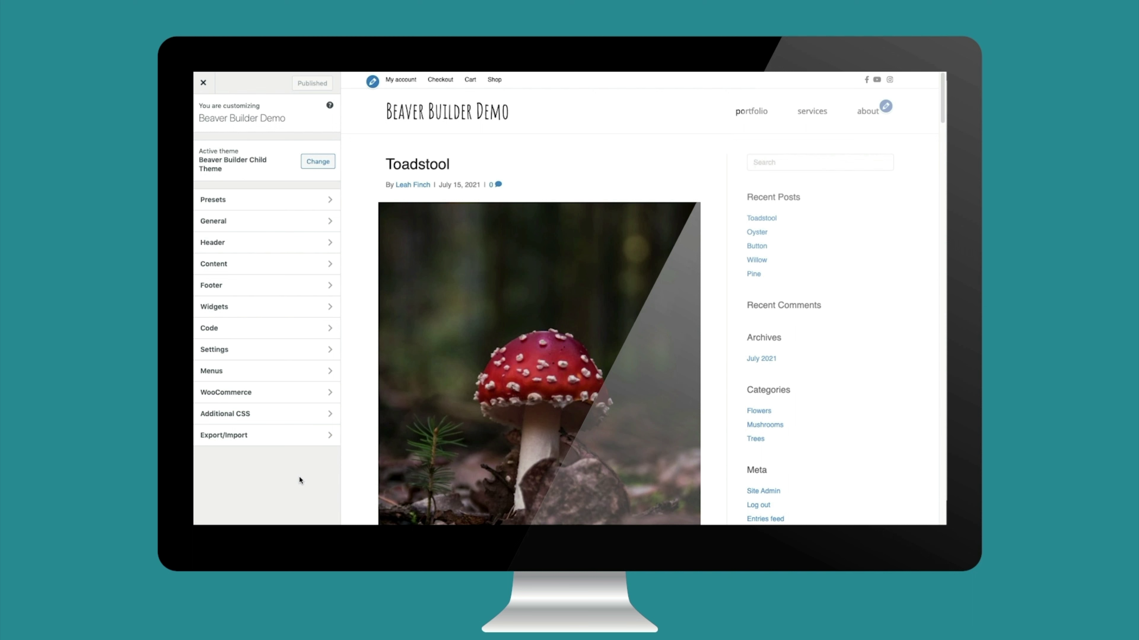
In the General text settings, try Times as the font family and switch back to Helvetica.
{"action": "left_click", "coordinate": [314, 222]}
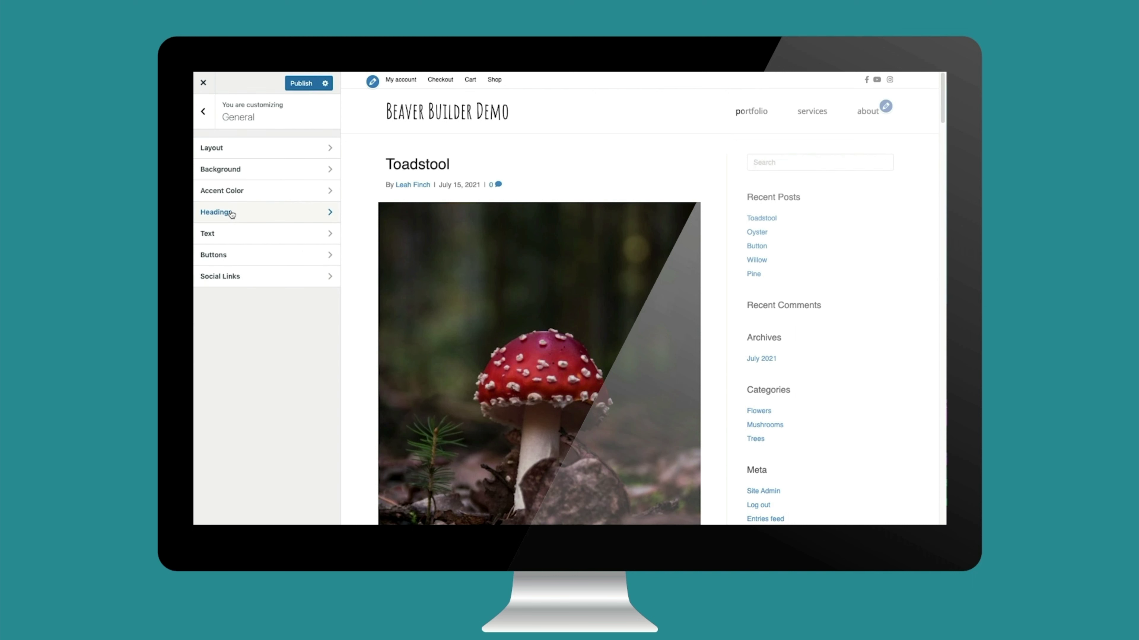
{"action": "left_click", "coordinate": [230, 234]}
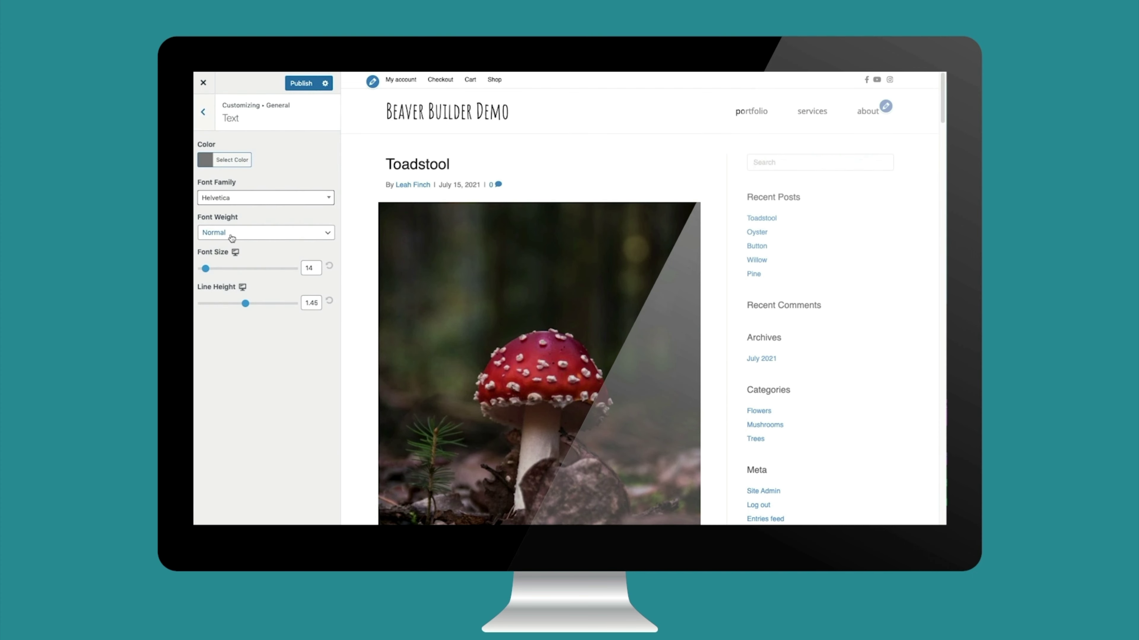
{"action": "left_click", "coordinate": [233, 202]}
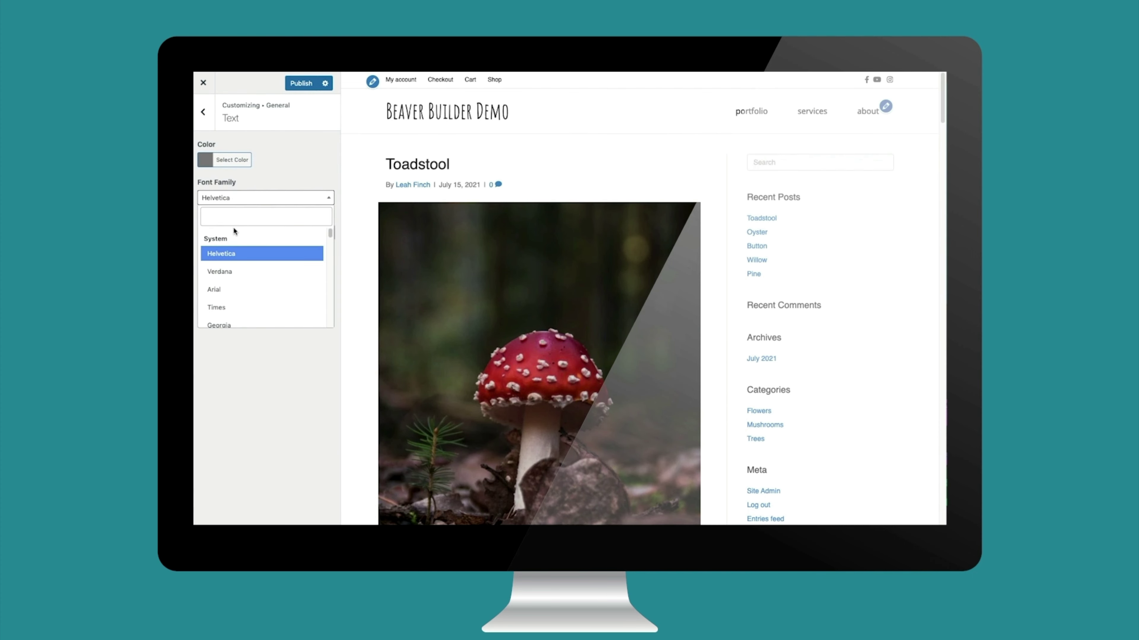
{"action": "left_click", "coordinate": [231, 306]}
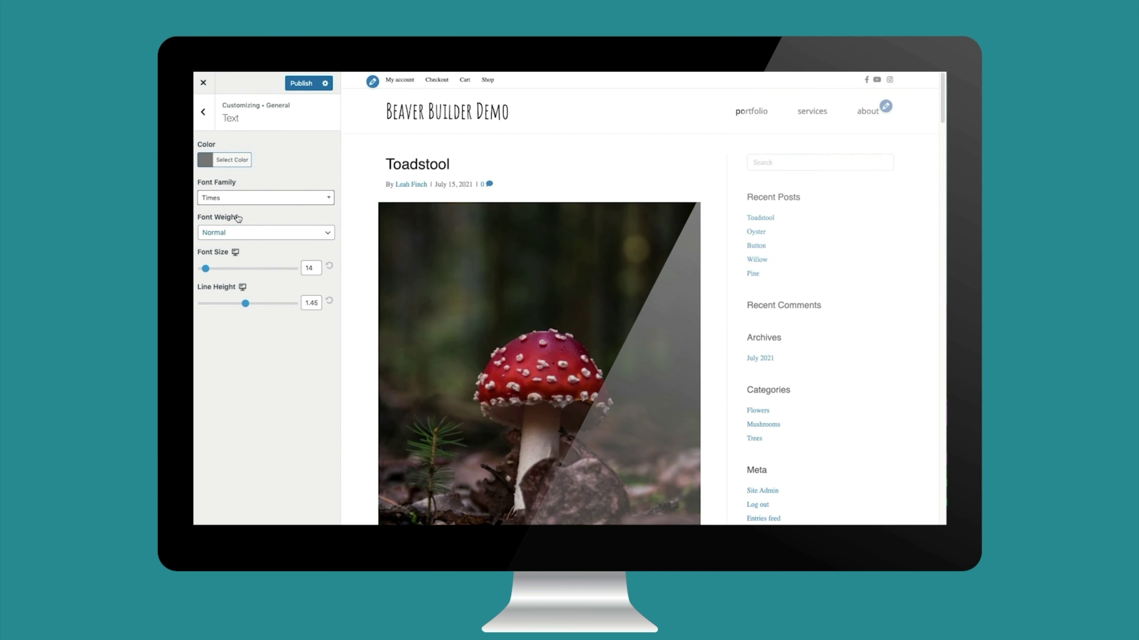
{"action": "left_click", "coordinate": [237, 200]}
{"action": "left_click", "coordinate": [234, 249]}
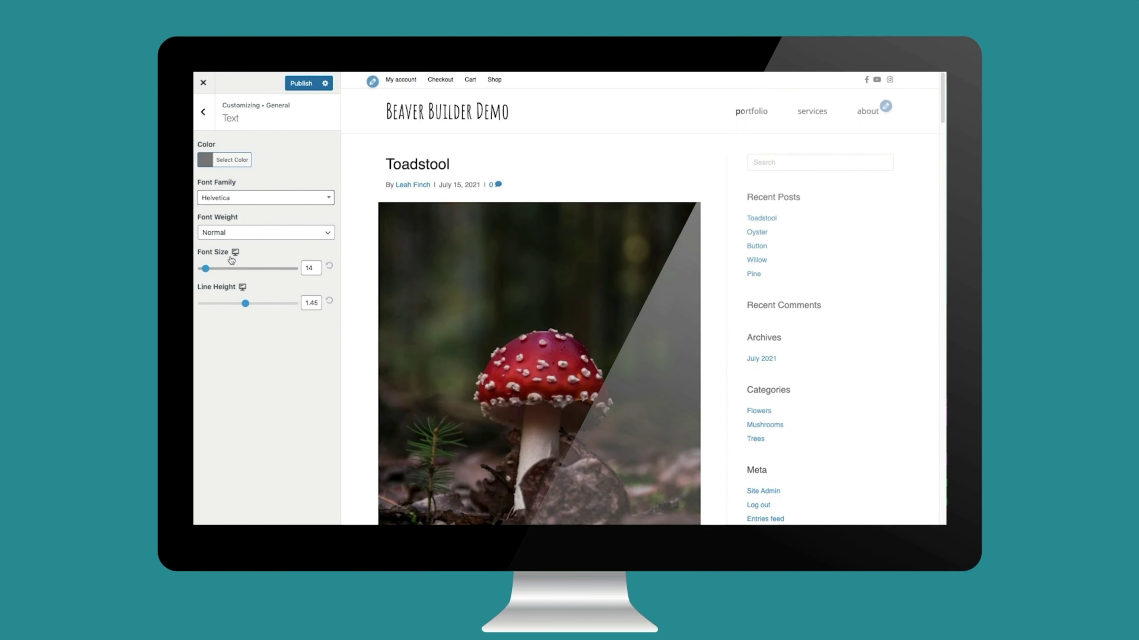
{"action": "left_click", "coordinate": [203, 111]}
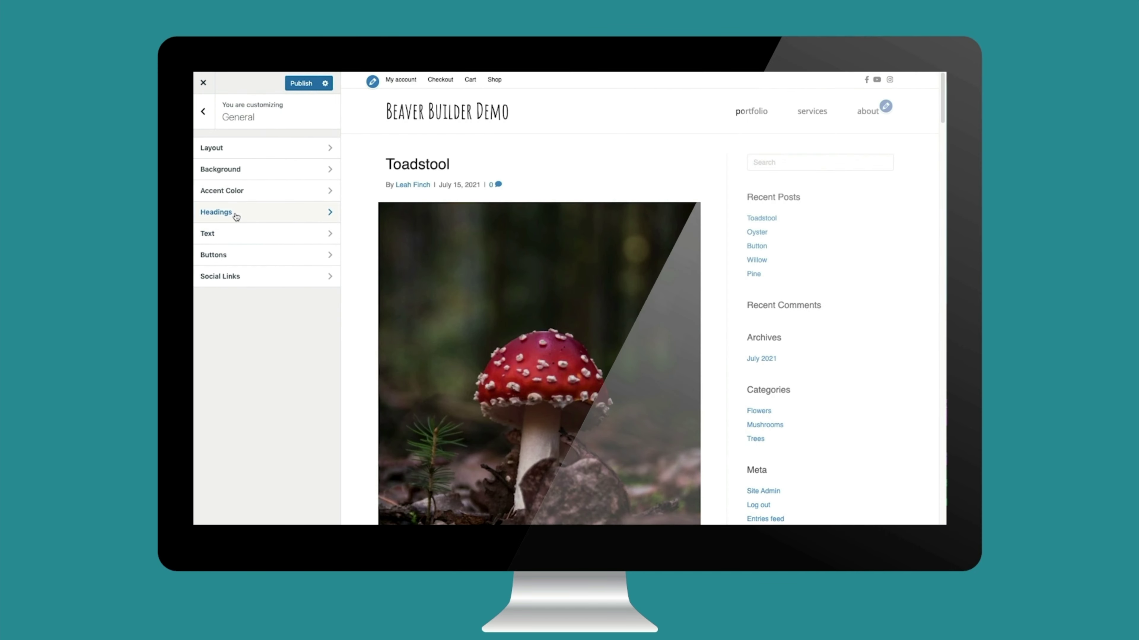
Look over the Social Links settings under General and open the Header settings.
{"action": "left_click", "coordinate": [285, 278]}
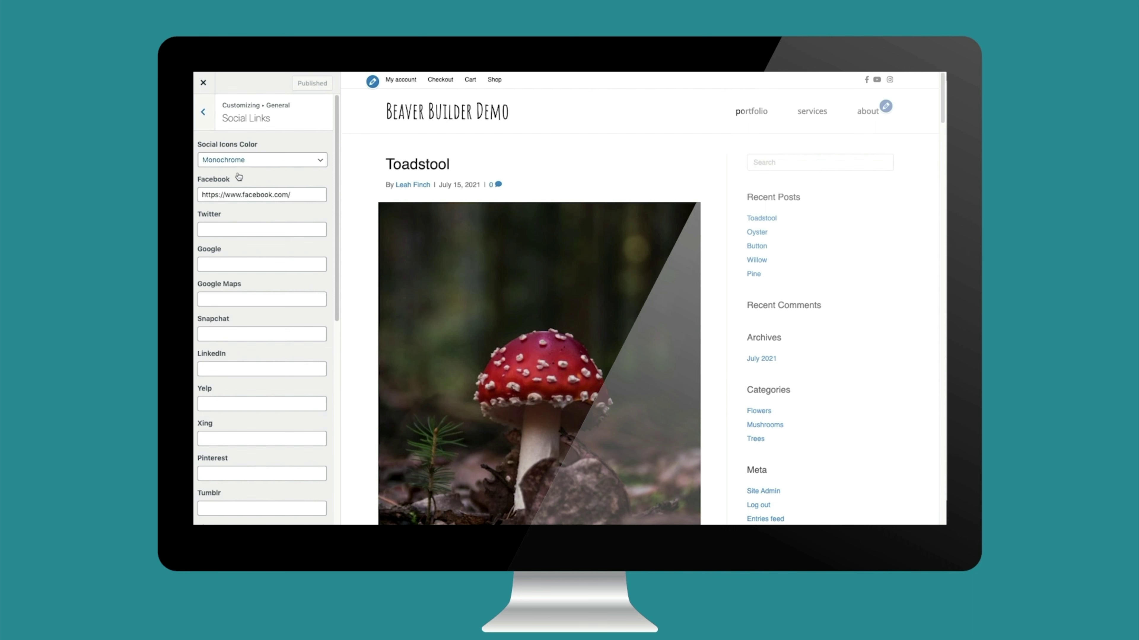
{"action": "left_click", "coordinate": [207, 113]}
{"action": "left_click", "coordinate": [208, 115]}
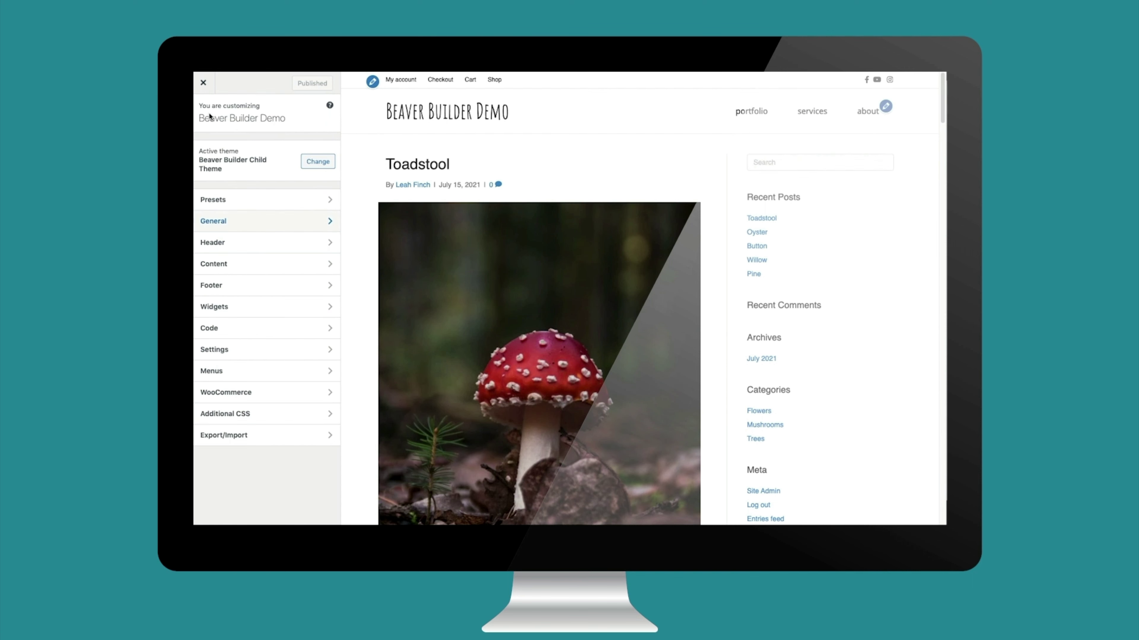
{"action": "left_click", "coordinate": [237, 258]}
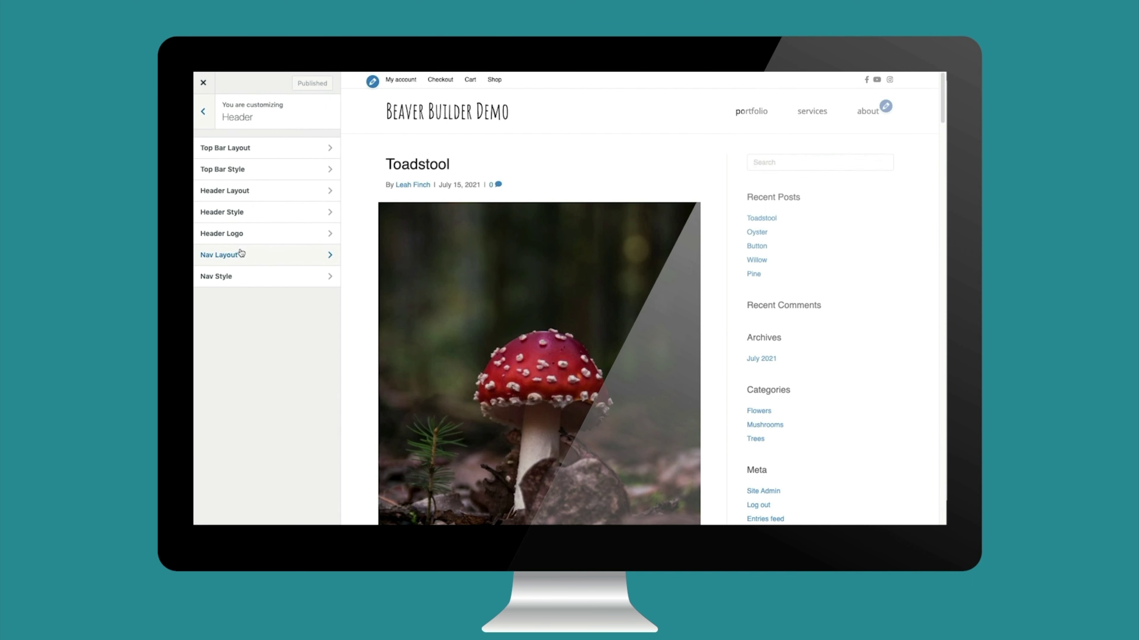
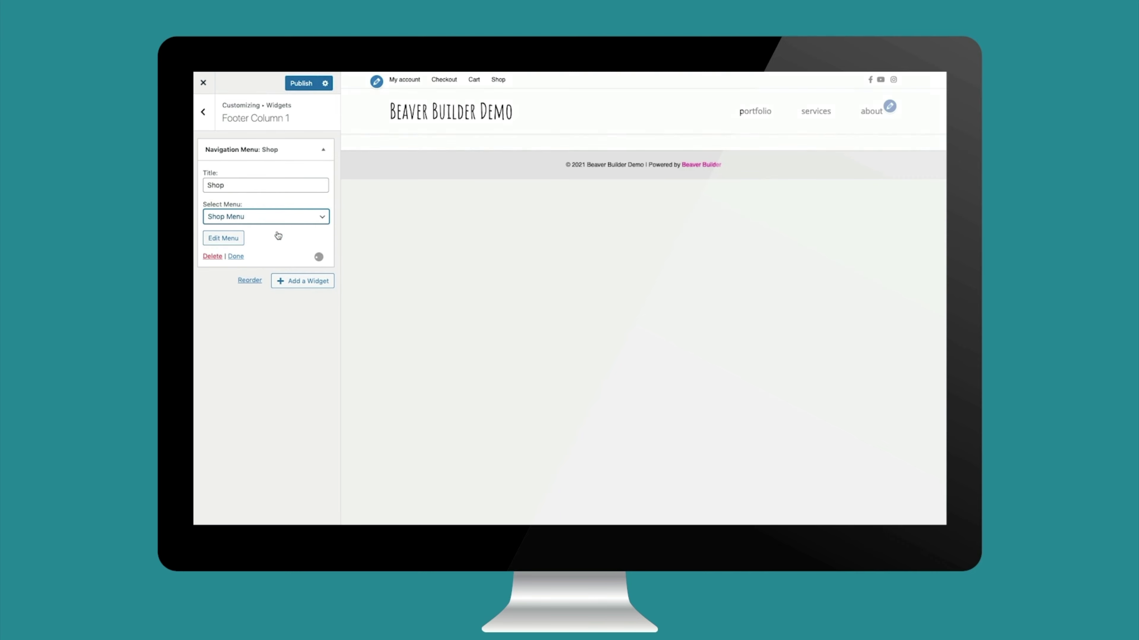
Add a Product Categories widget to Footer Column 2 with empty categories hidden.
{"action": "left_click", "coordinate": [203, 112]}
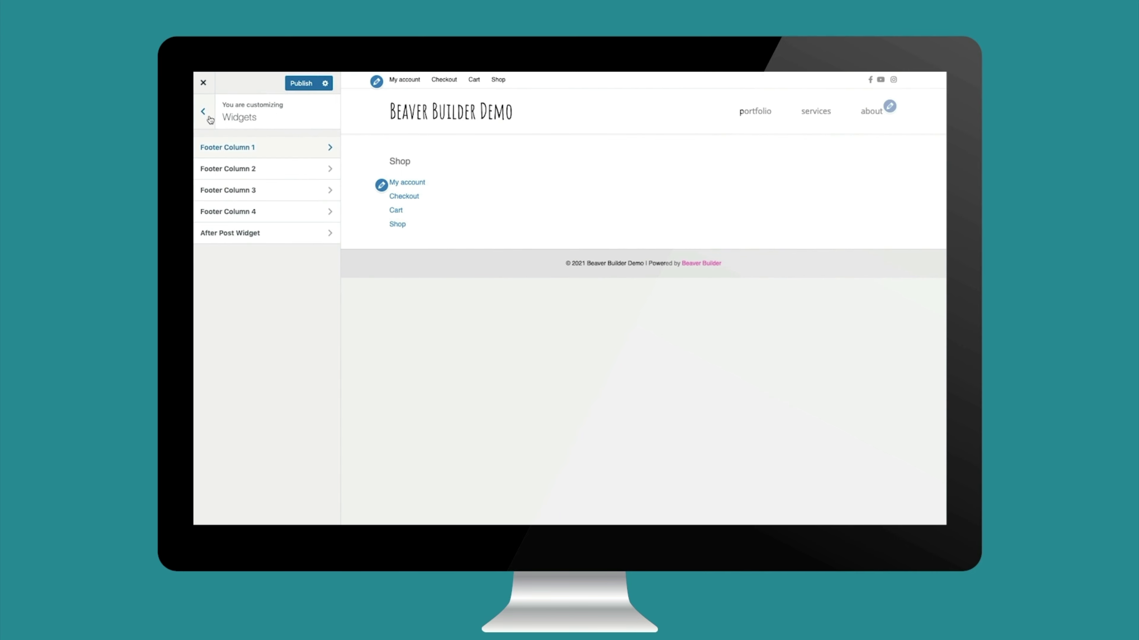
{"action": "left_click", "coordinate": [224, 168]}
{"action": "left_click", "coordinate": [277, 150]}
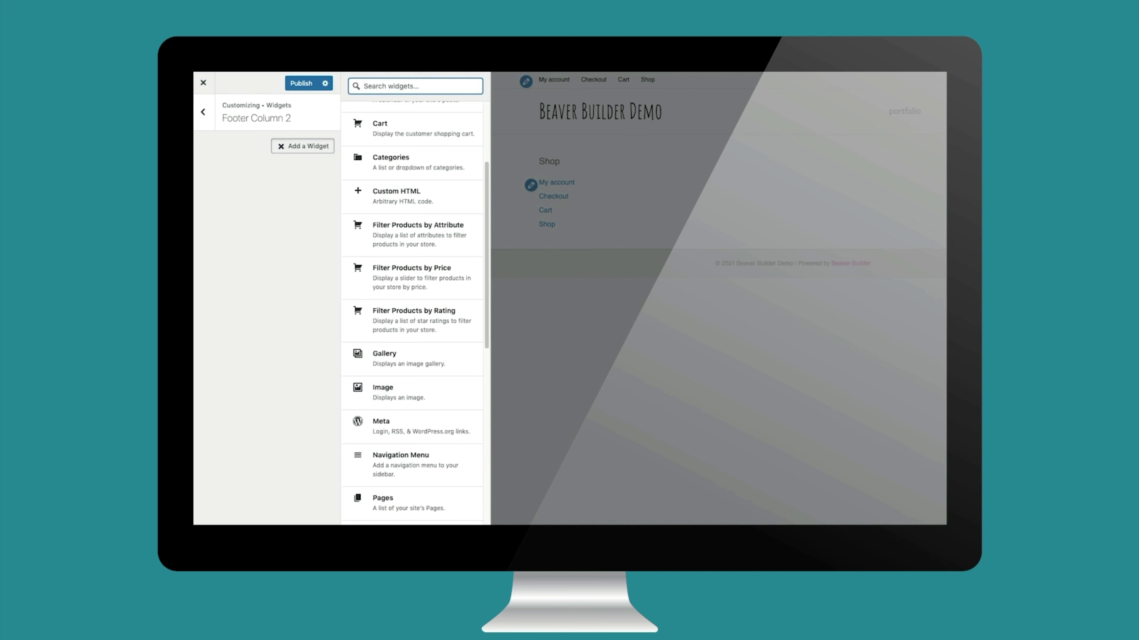
{"action": "left_click", "coordinate": [364, 395]}
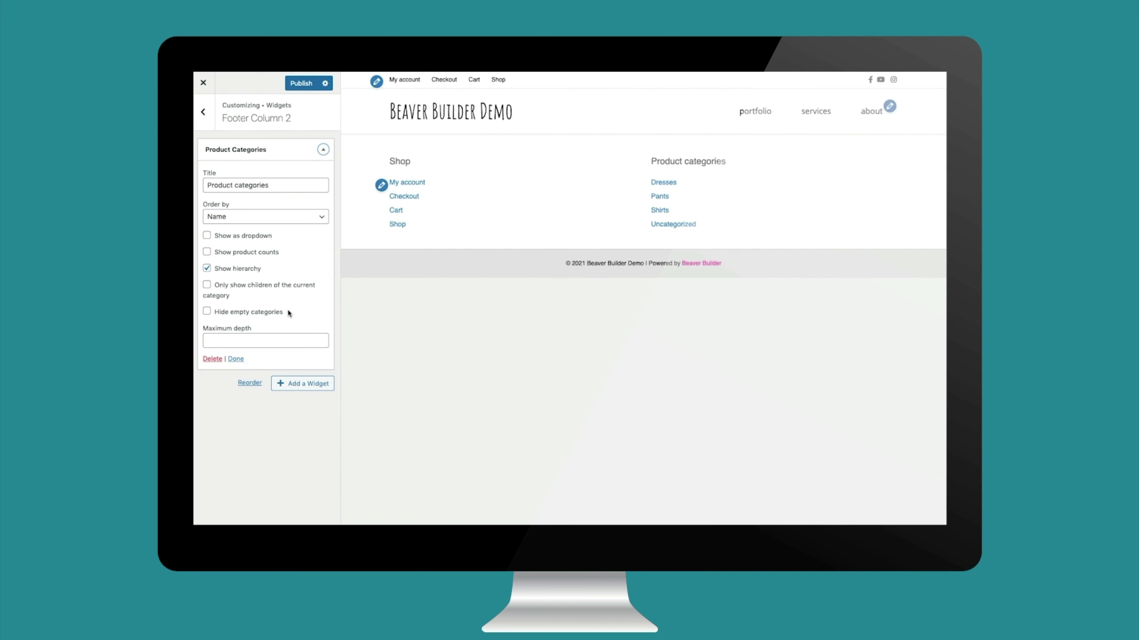
{"action": "left_click", "coordinate": [207, 311]}
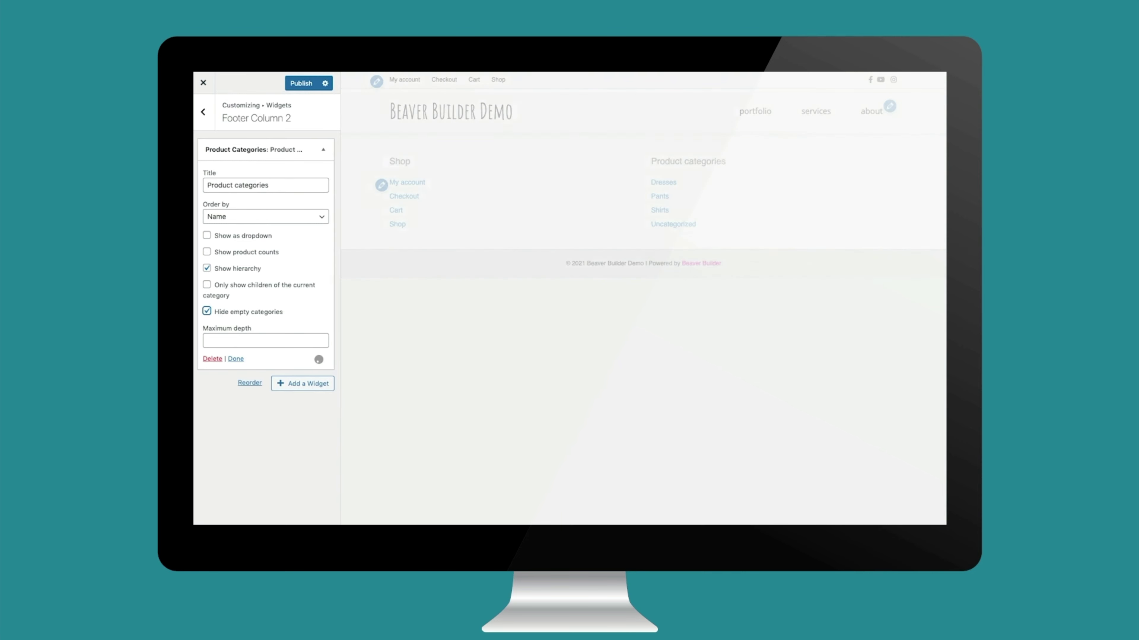
{"action": "left_click", "coordinate": [203, 114]}
Add a Pages widget titled "Sitemap" to Footer Column 3.
{"action": "left_click", "coordinate": [228, 190]}
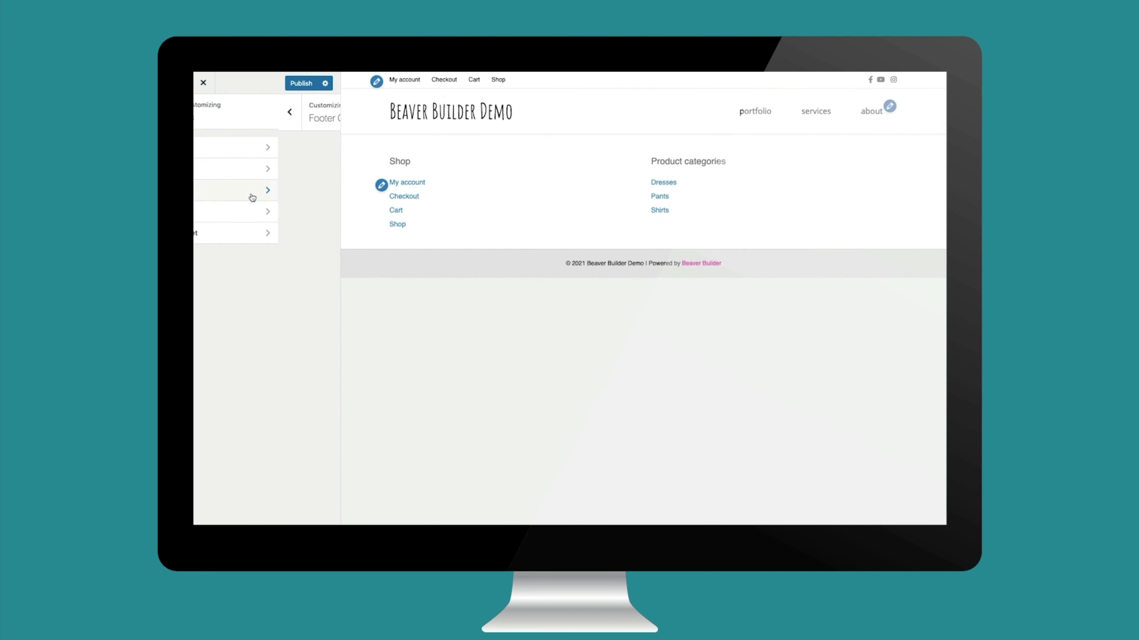
{"action": "left_click", "coordinate": [302, 146]}
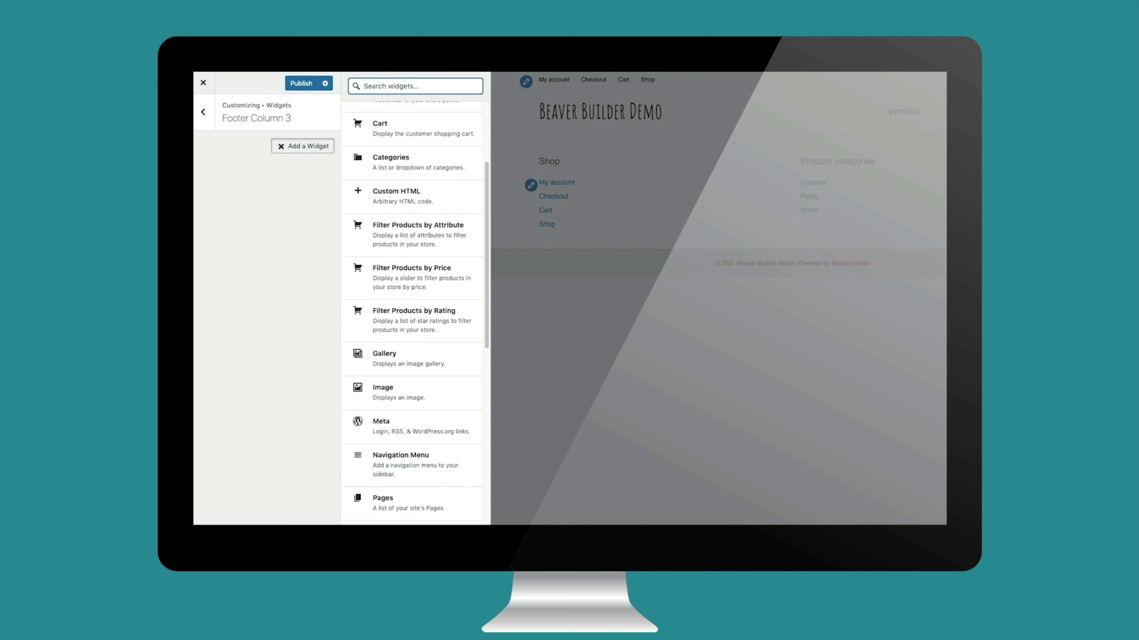
{"action": "left_click", "coordinate": [394, 501]}
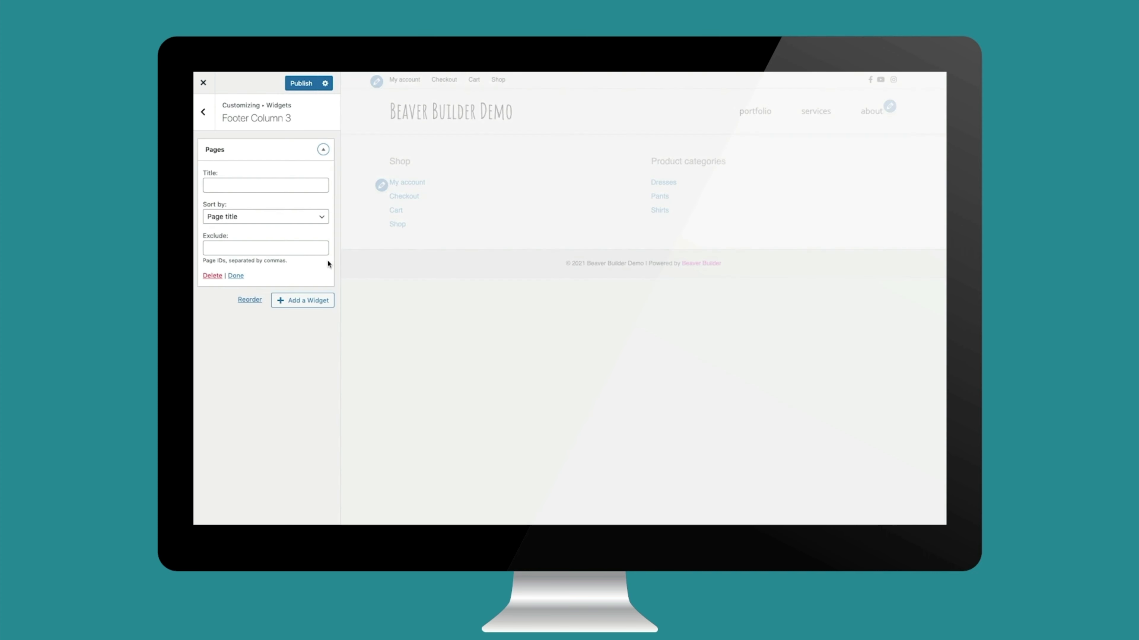
{"action": "left_click", "coordinate": [285, 184]}
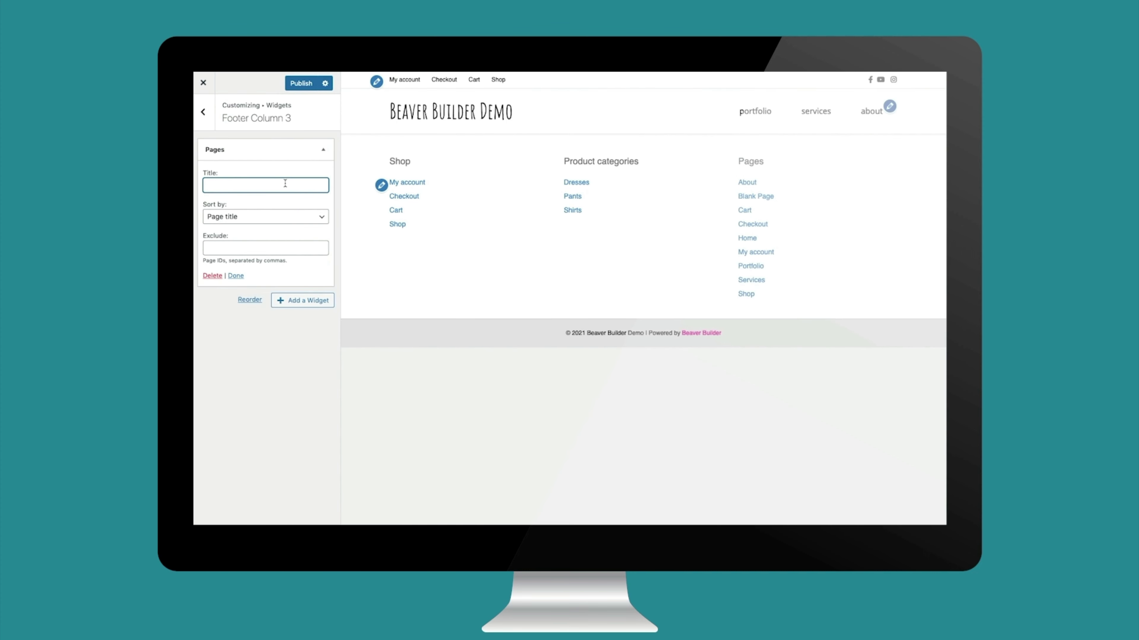
{"action": "type", "text": "Sitemap"}
{"action": "left_click", "coordinate": [203, 112]}
Add a Custom HTML widget to Footer Column 4 with the content "Thanks for visiting my site!".
{"action": "left_click", "coordinate": [256, 210]}
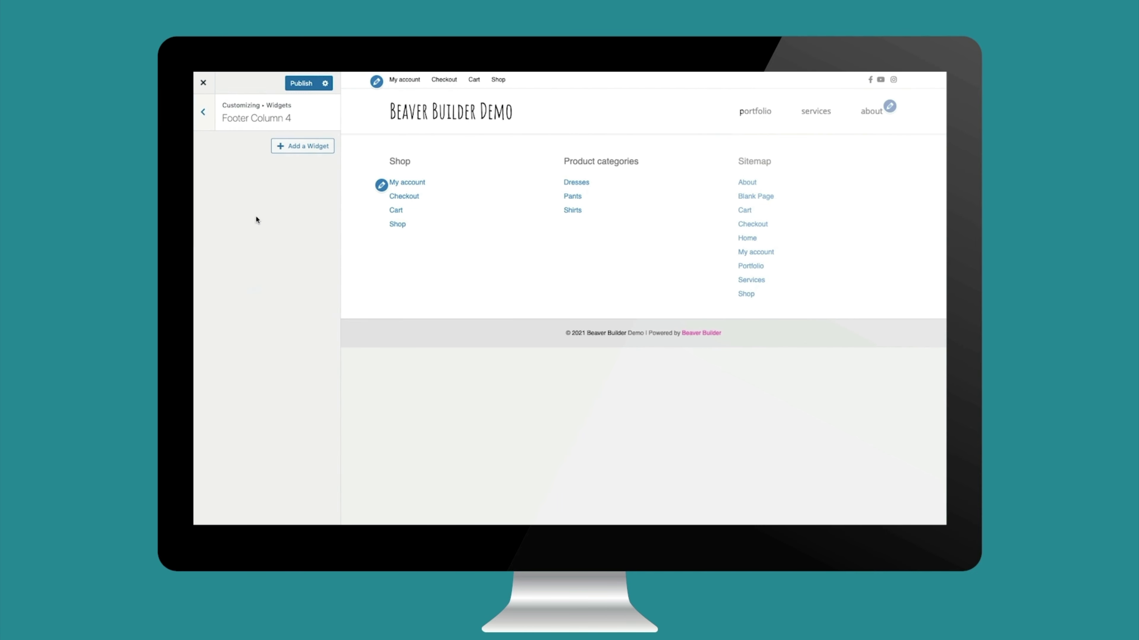
{"action": "left_click", "coordinate": [303, 146]}
{"action": "left_click", "coordinate": [372, 335]}
{"action": "left_click", "coordinate": [272, 234]}
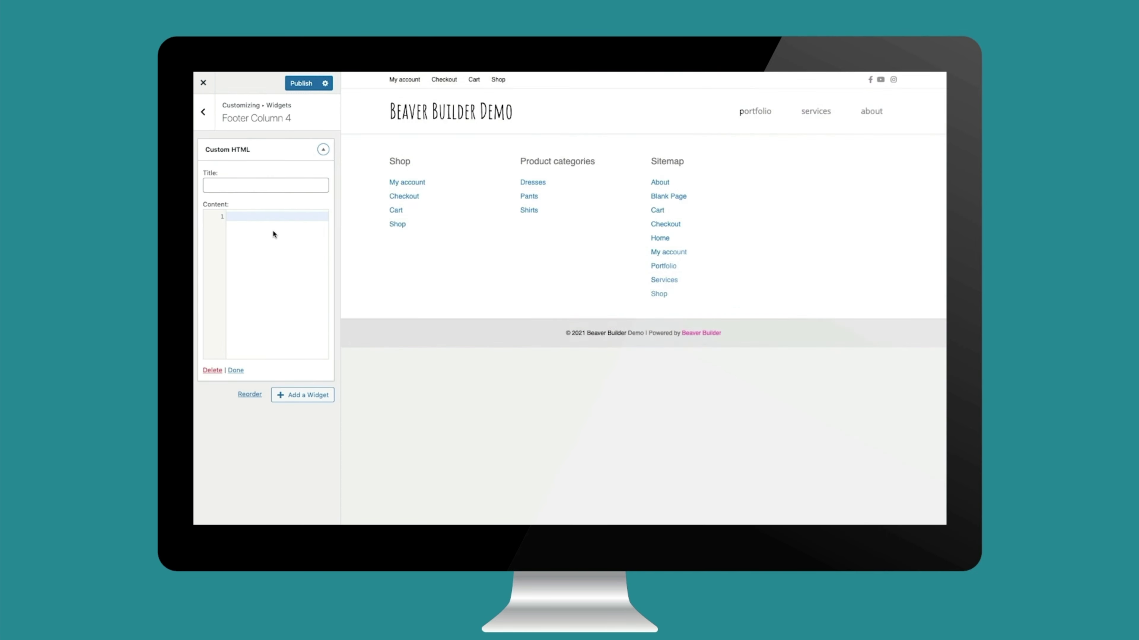
{"action": "type", "text": "THanks for vis"}
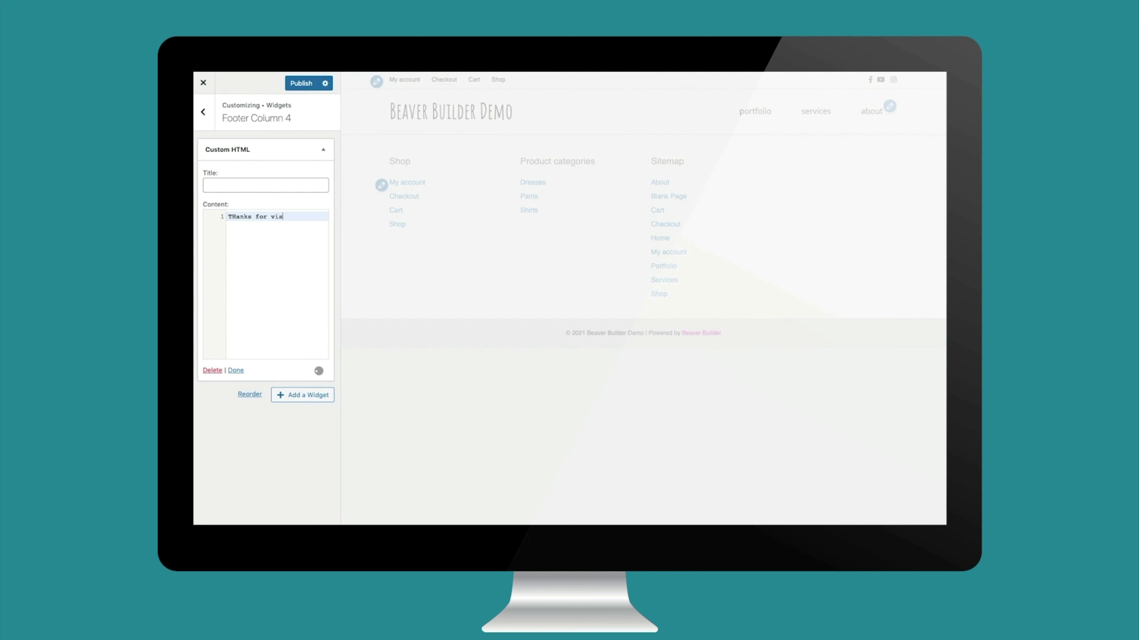
{"action": "type", "text": "iting my site!"}
{"action": "left_click", "coordinate": [237, 216]}
{"action": "key", "text": "BackSpace"}
{"action": "type", "text": "h"}
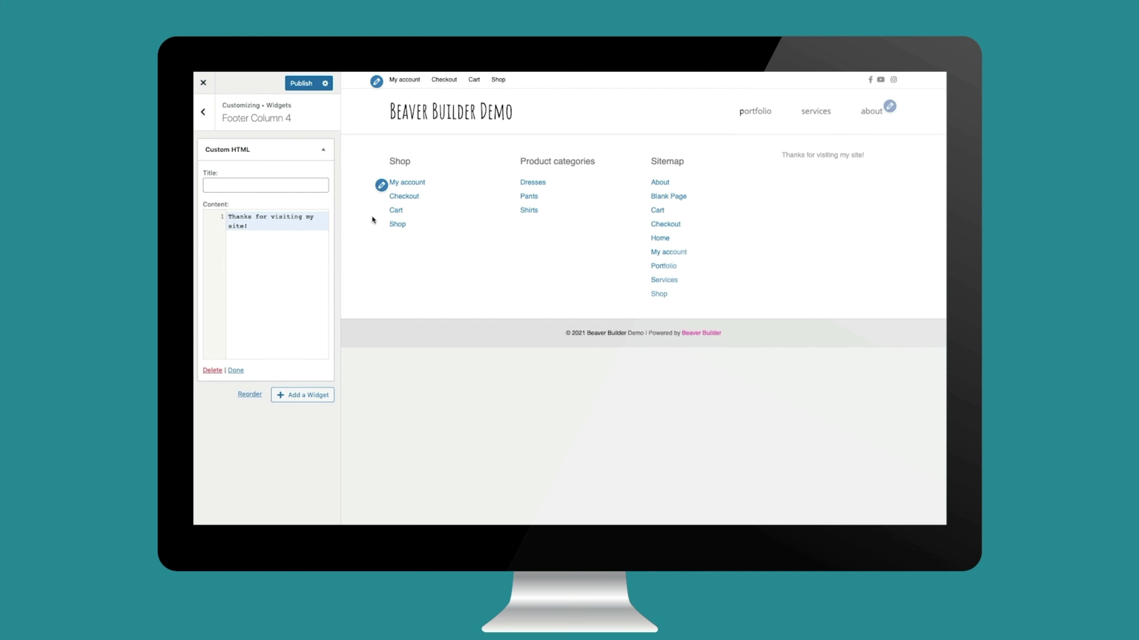
Publish the footer widget changes and return to the main customizer options.
{"action": "left_click", "coordinate": [203, 112]}
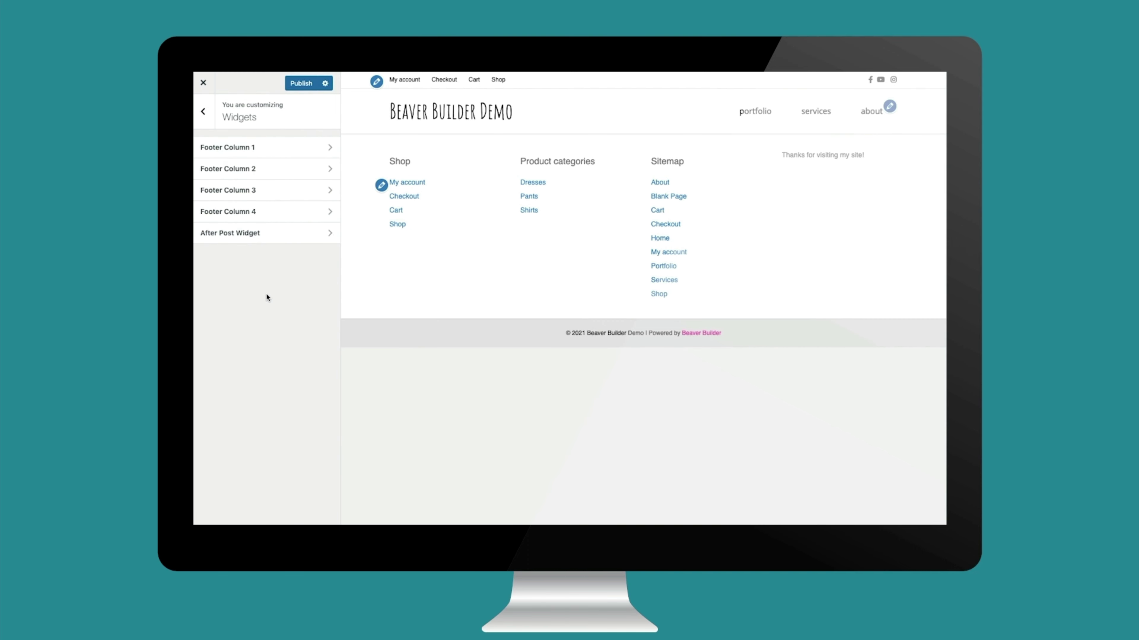
{"action": "left_click", "coordinate": [300, 86]}
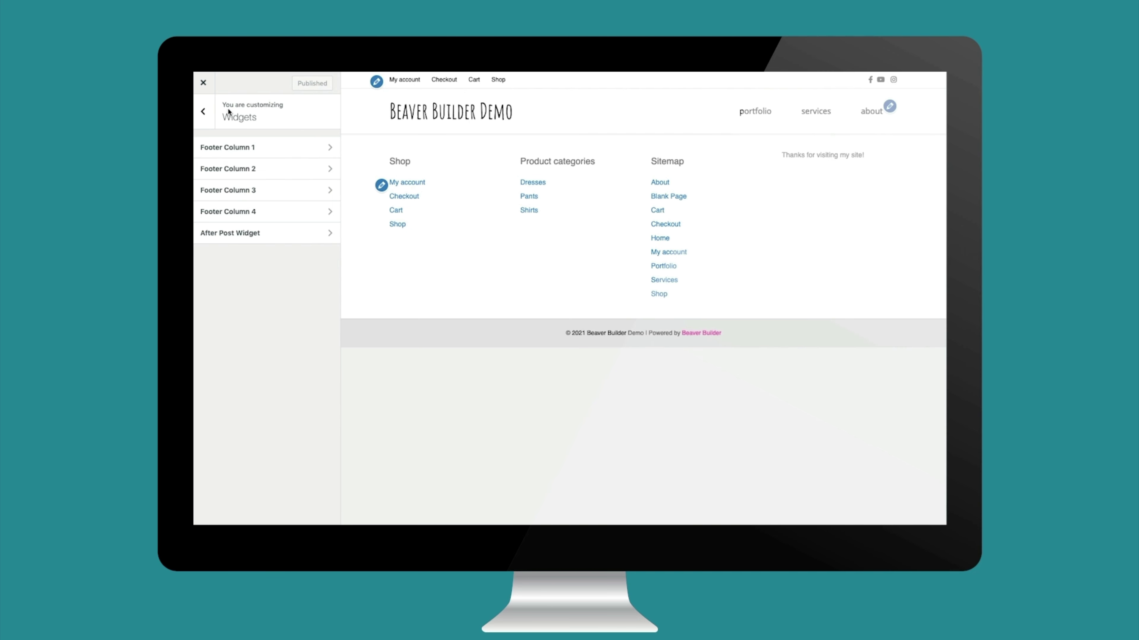
{"action": "left_click", "coordinate": [204, 112]}
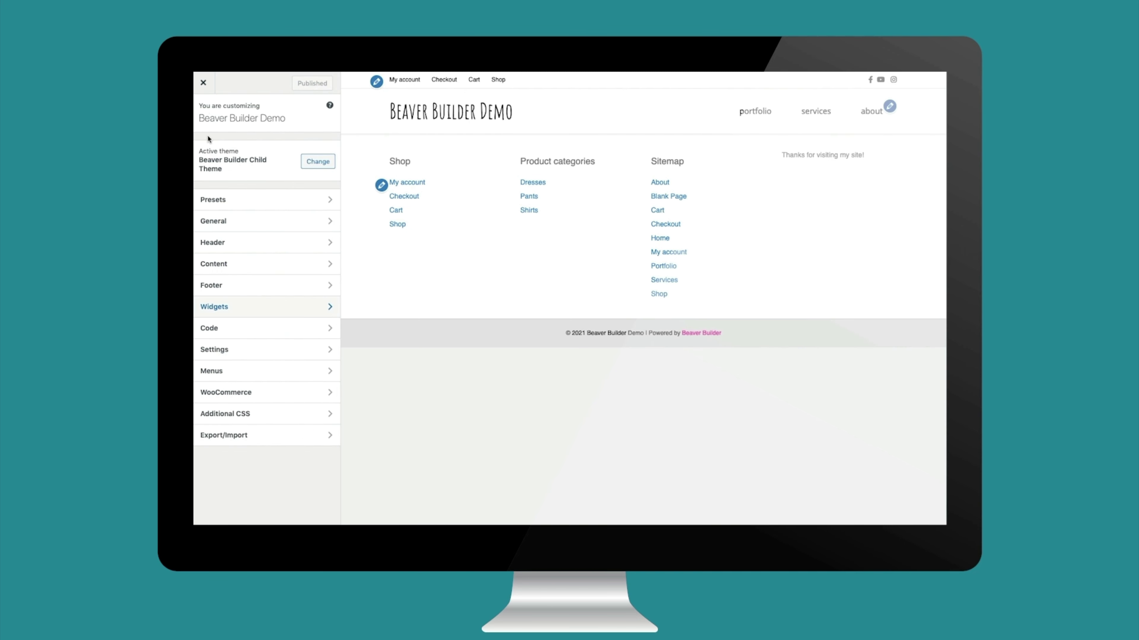
In the Footer Widgets Style settings, set the background color to #e5e5e5 and lighten it to #f4f4f4.
{"action": "left_click", "coordinate": [231, 285]}
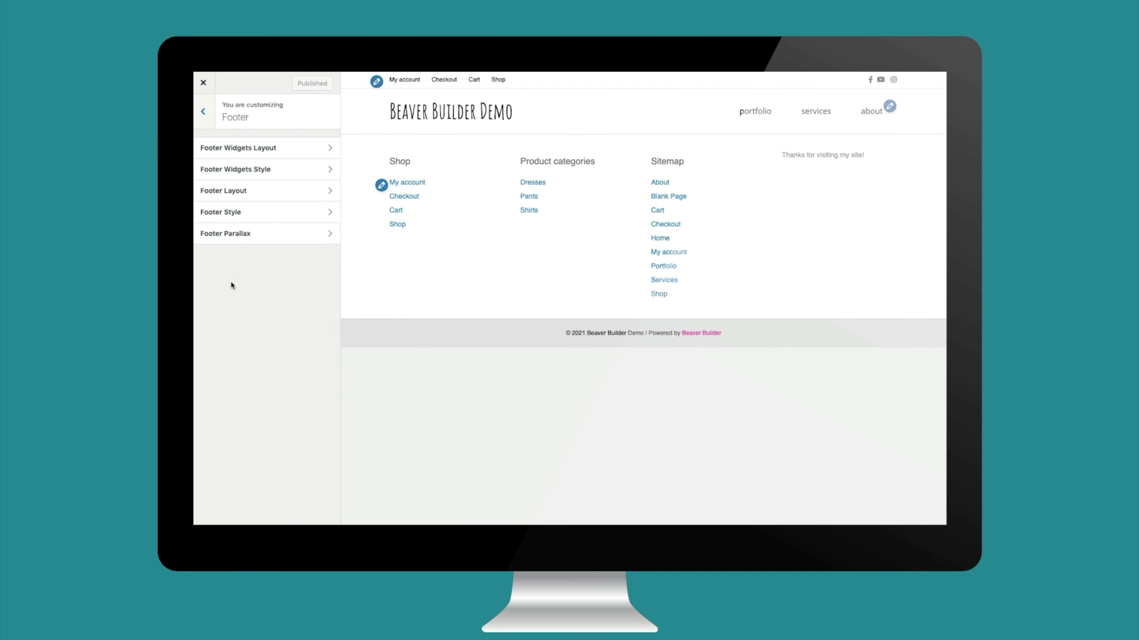
{"action": "left_click", "coordinate": [240, 170]}
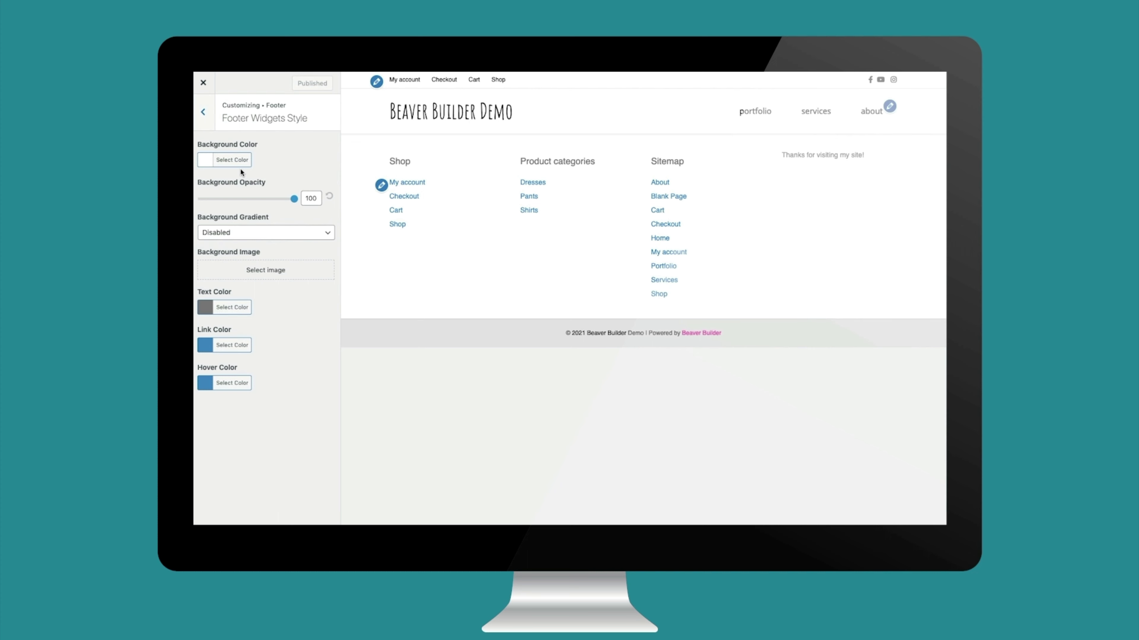
{"action": "left_click", "coordinate": [239, 163]}
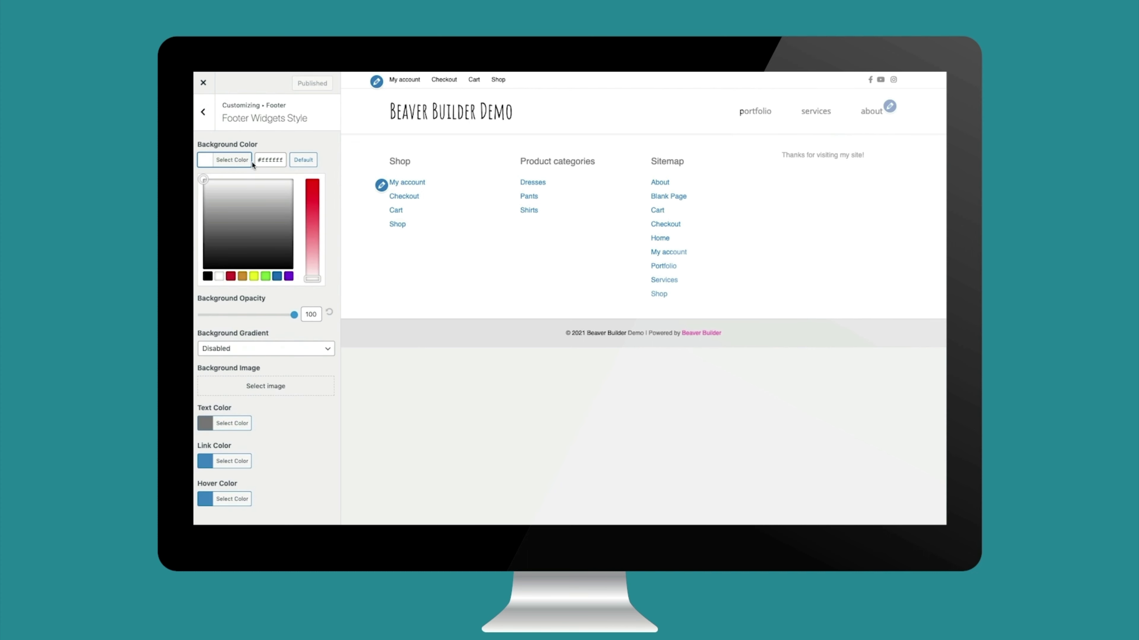
{"action": "left_click_drag", "start_coordinate": [283, 160], "coordinate": [262, 159]}
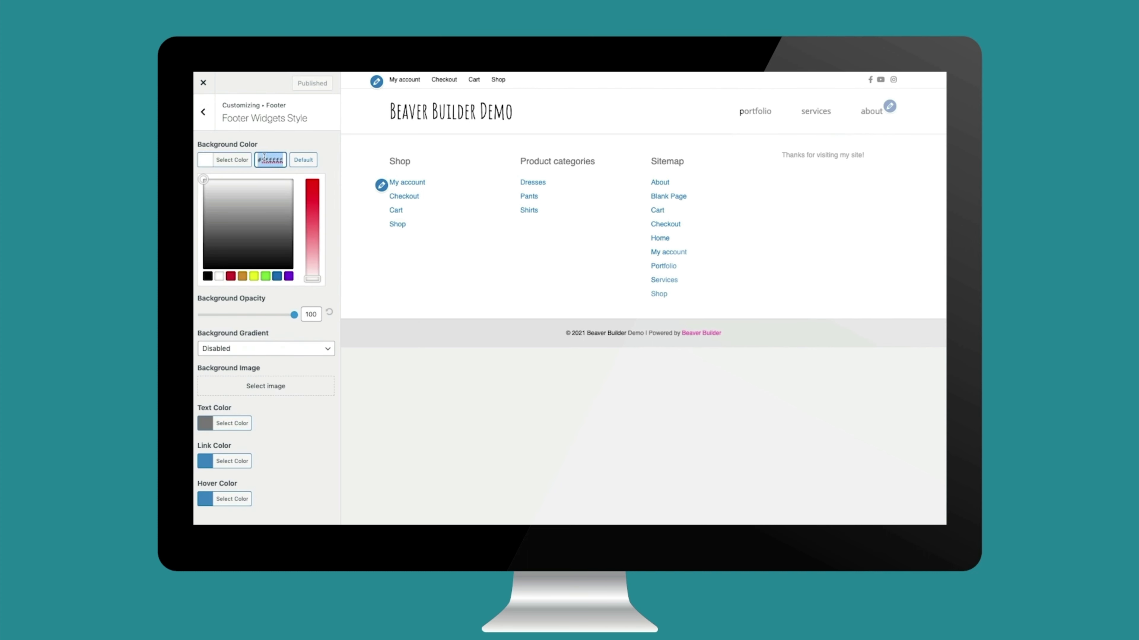
{"action": "type", "text": "#e5e5e5"}
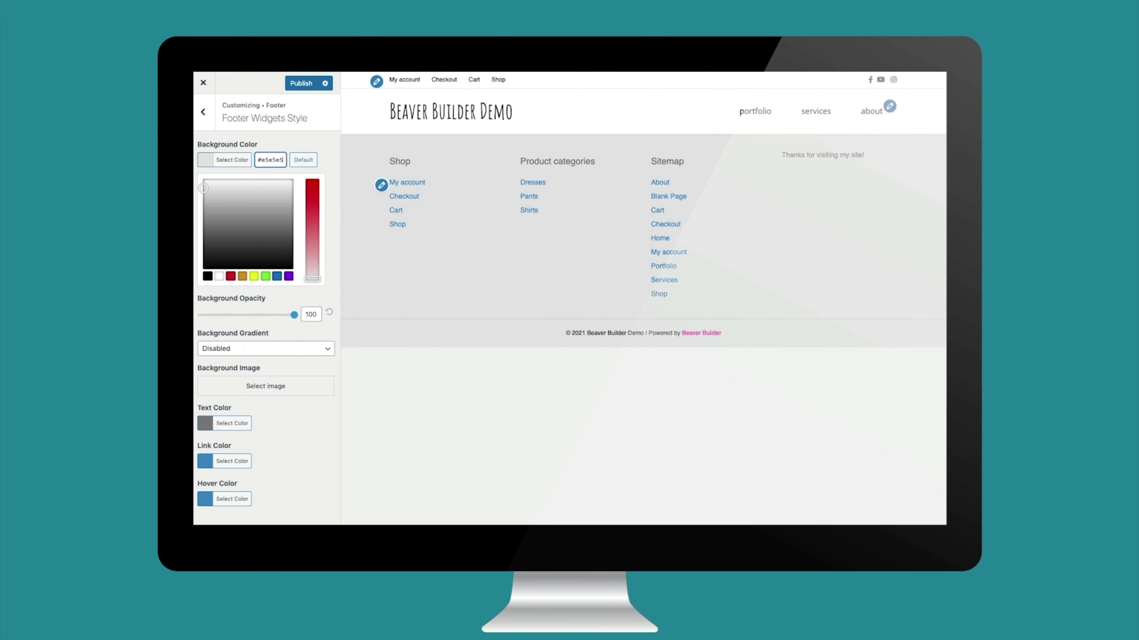
{"action": "left_click", "coordinate": [205, 188]}
{"action": "left_click_drag", "start_coordinate": [205, 188], "coordinate": [203, 182]}
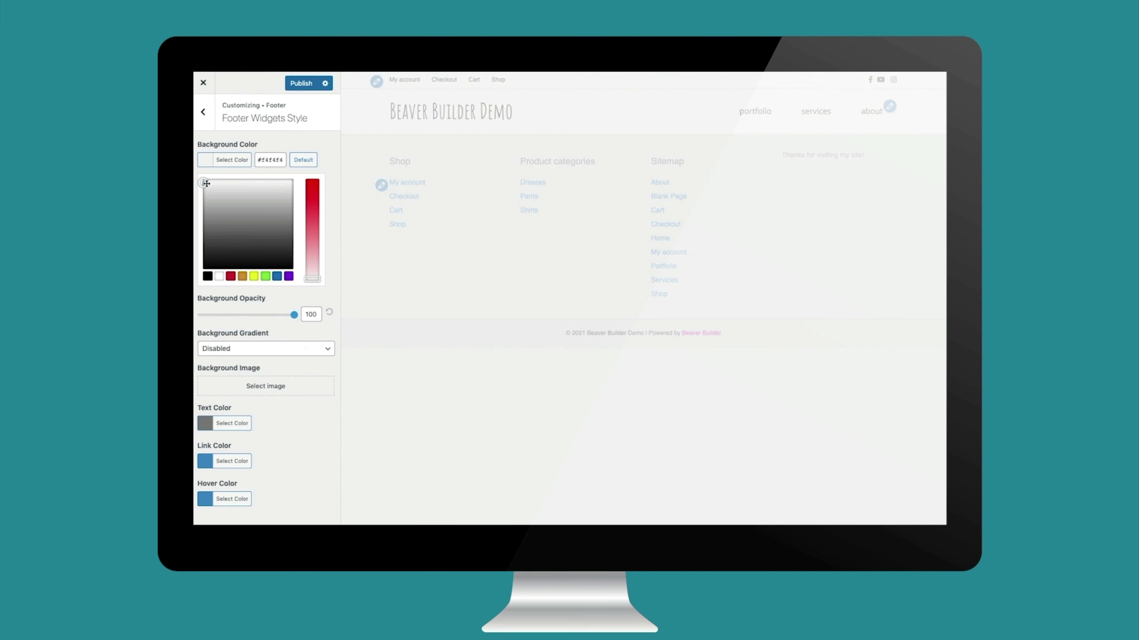
Set the footer widgets' text color to black and their link color to #e7138b.
{"action": "left_click", "coordinate": [244, 423]}
{"action": "left_click", "coordinate": [209, 422]}
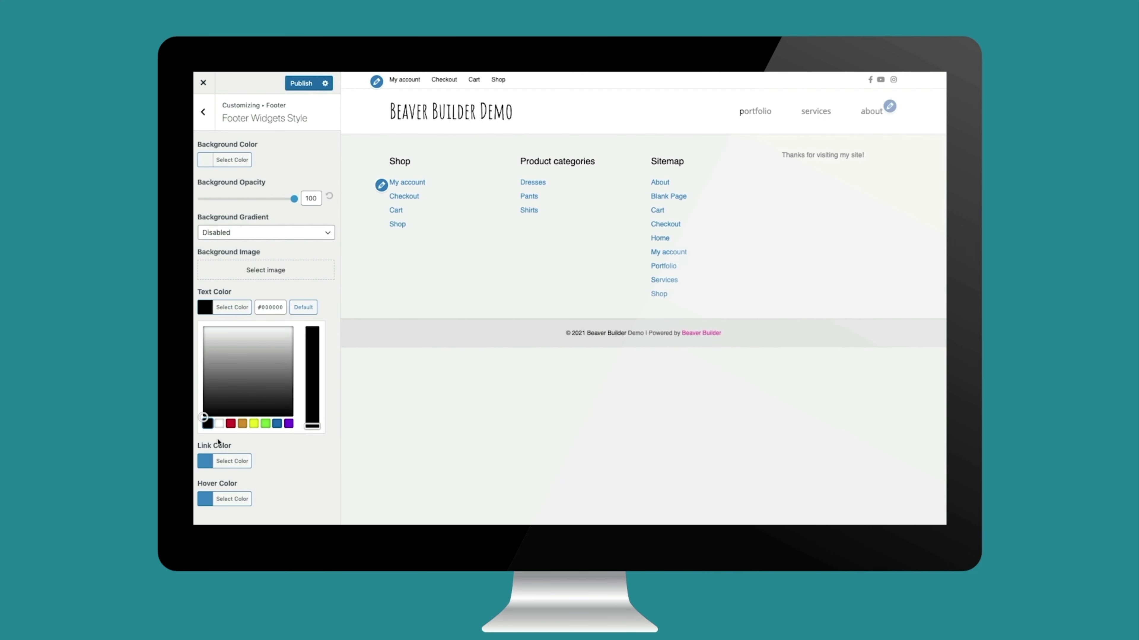
{"action": "left_click", "coordinate": [227, 462]}
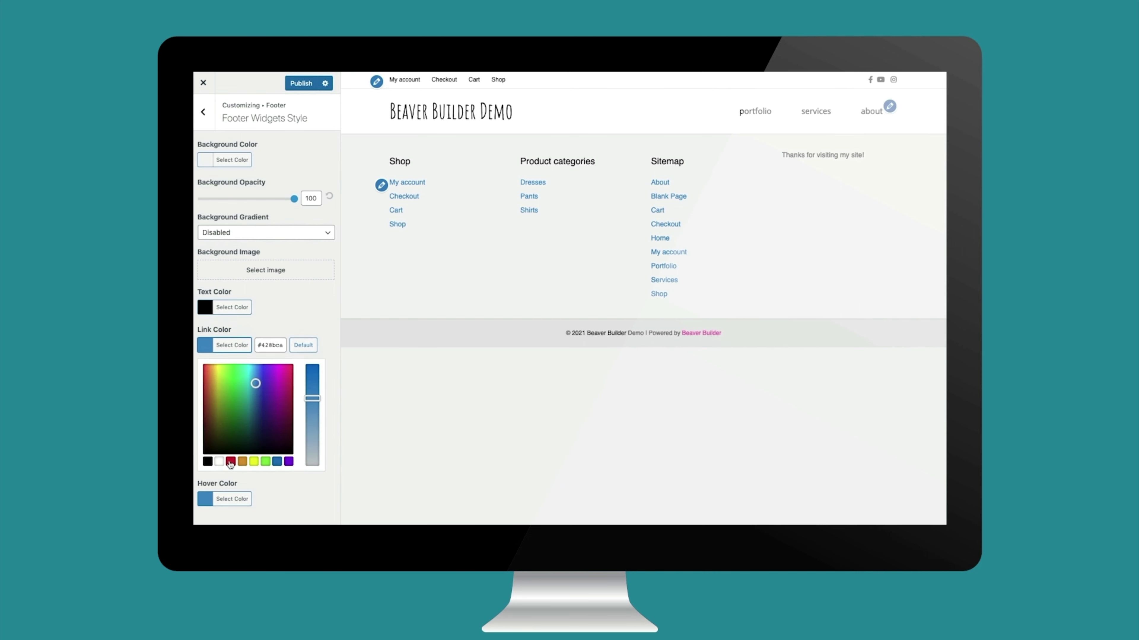
{"action": "left_click", "coordinate": [270, 345]}
{"action": "key", "text": "ctrl+a"}
{"action": "type", "text": "#e7138b"}
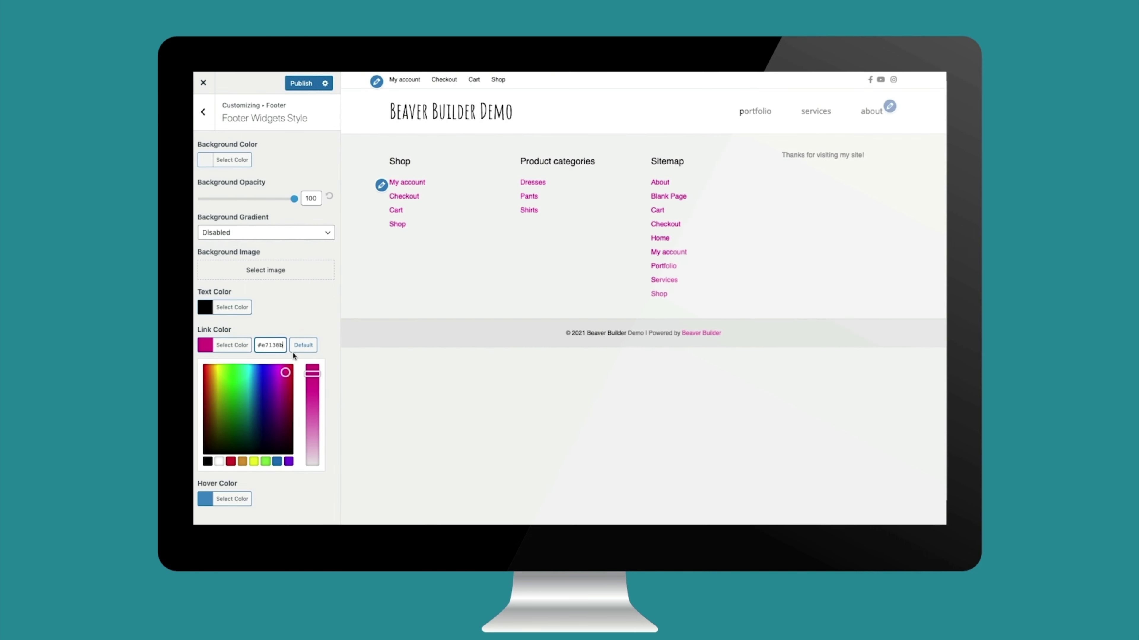
Set the footer widgets' hover color to #e7138b, darken it to #aa0d71 and publish the changes.
{"action": "left_click", "coordinate": [238, 500]}
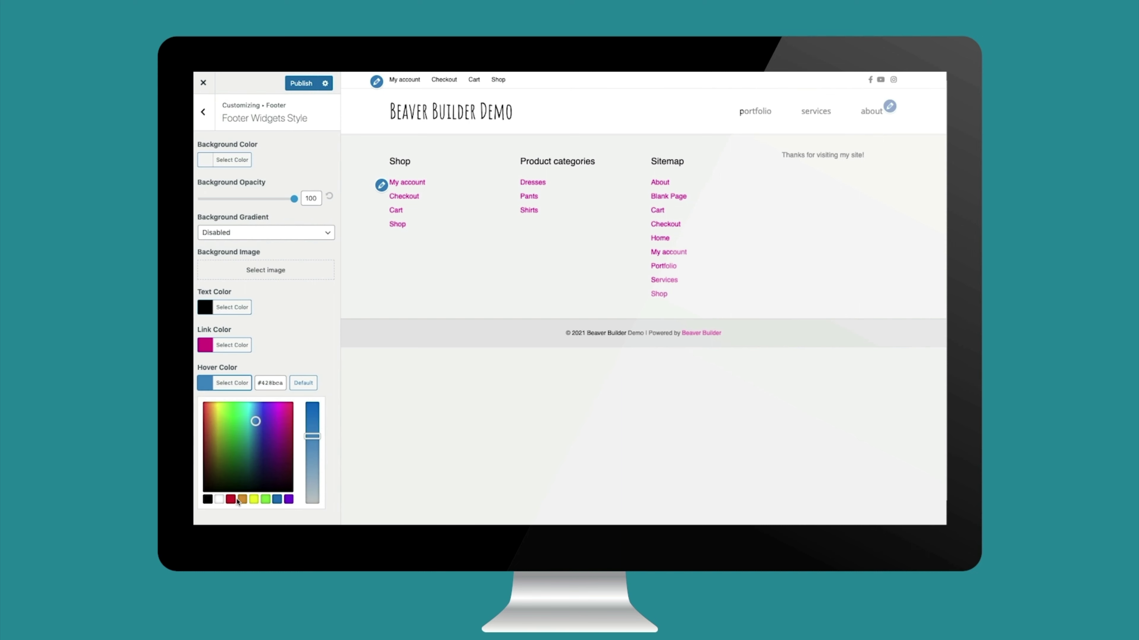
{"action": "left_click", "coordinate": [271, 382]}
{"action": "key", "text": "ctrl+a"}
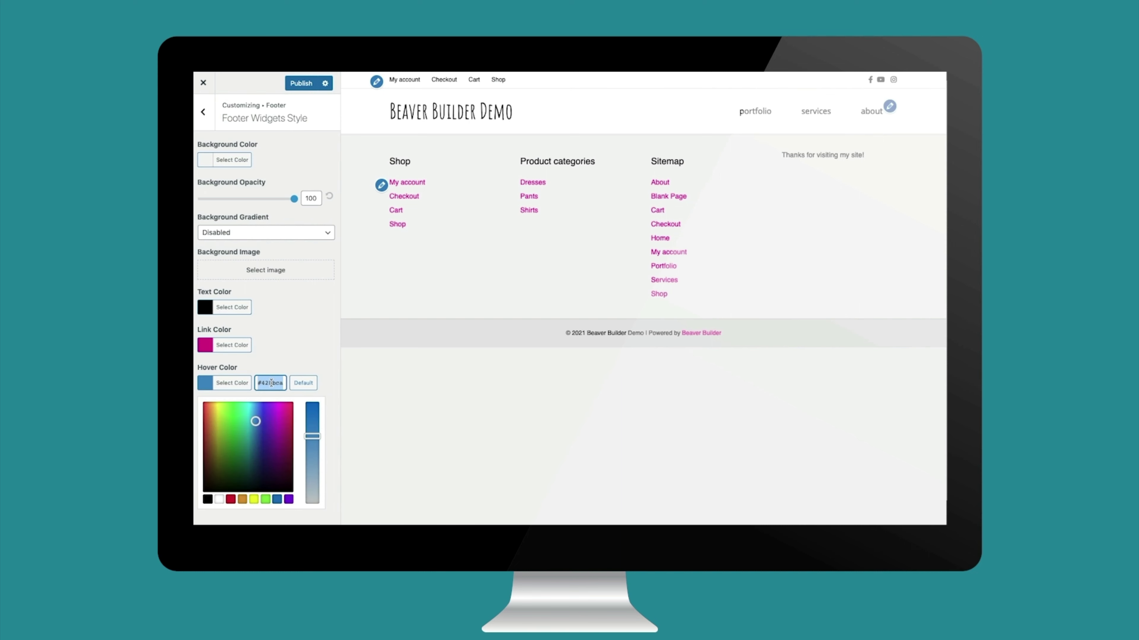
{"action": "type", "text": "#e7138b"}
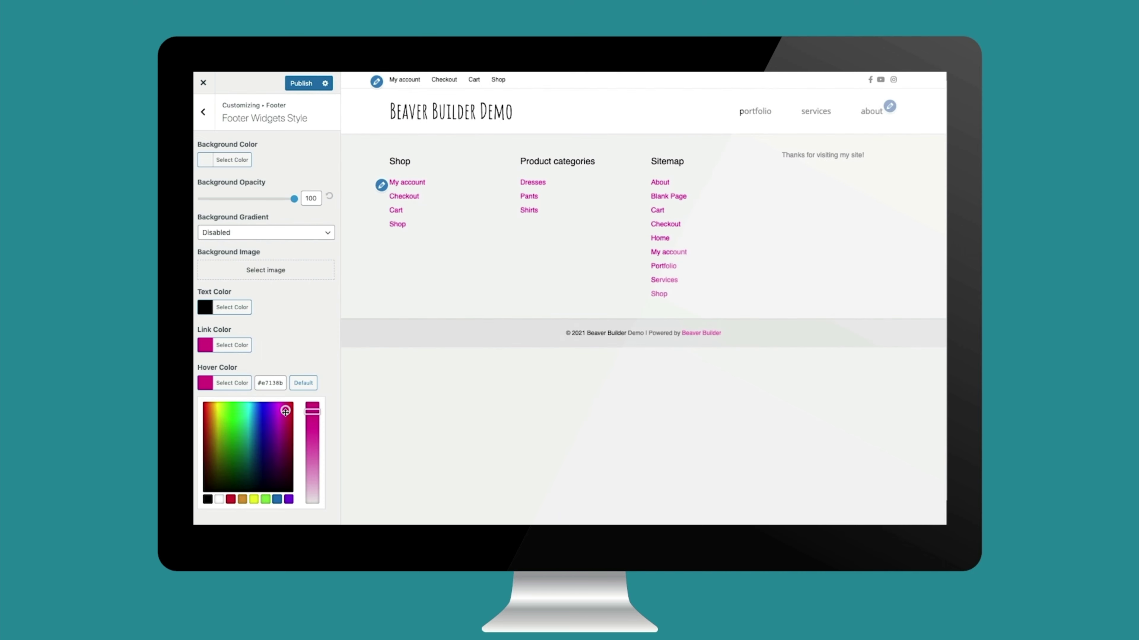
{"action": "left_click_drag", "start_coordinate": [285, 411], "coordinate": [285, 432]}
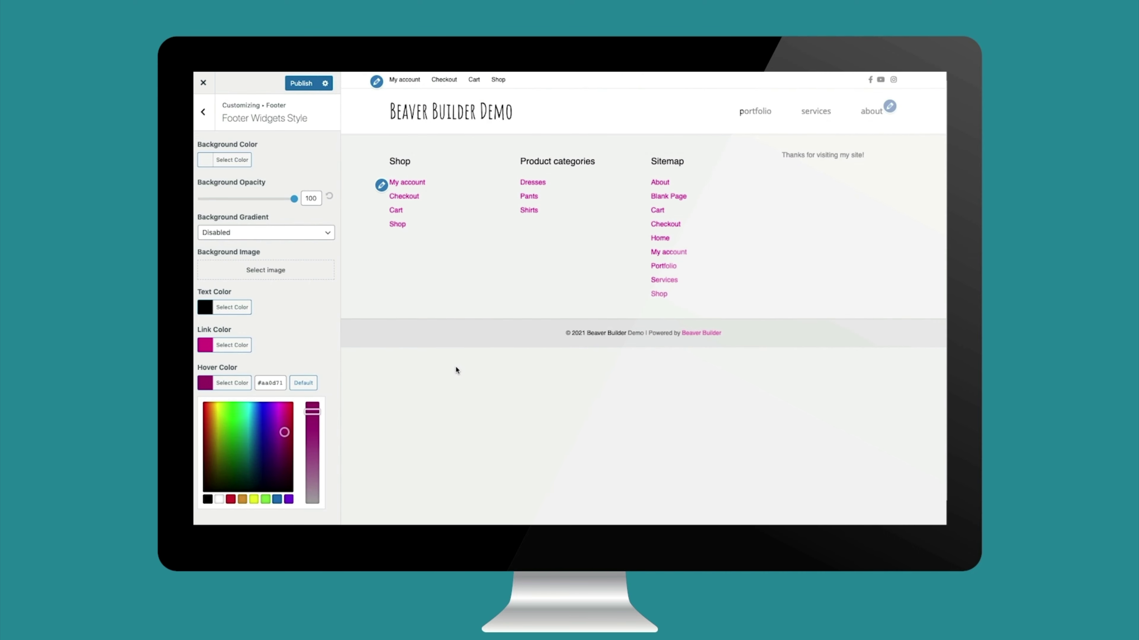
{"action": "left_click", "coordinate": [301, 84]}
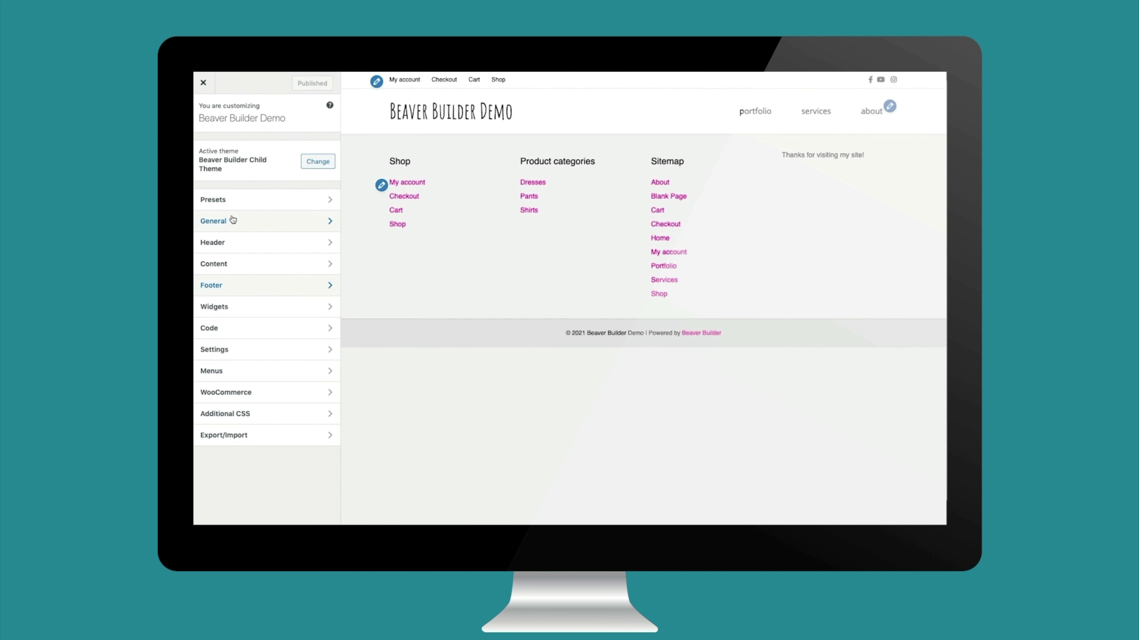
In the general Text settings, try Times as the font family and restore Helvetica.
{"action": "left_click", "coordinate": [233, 219]}
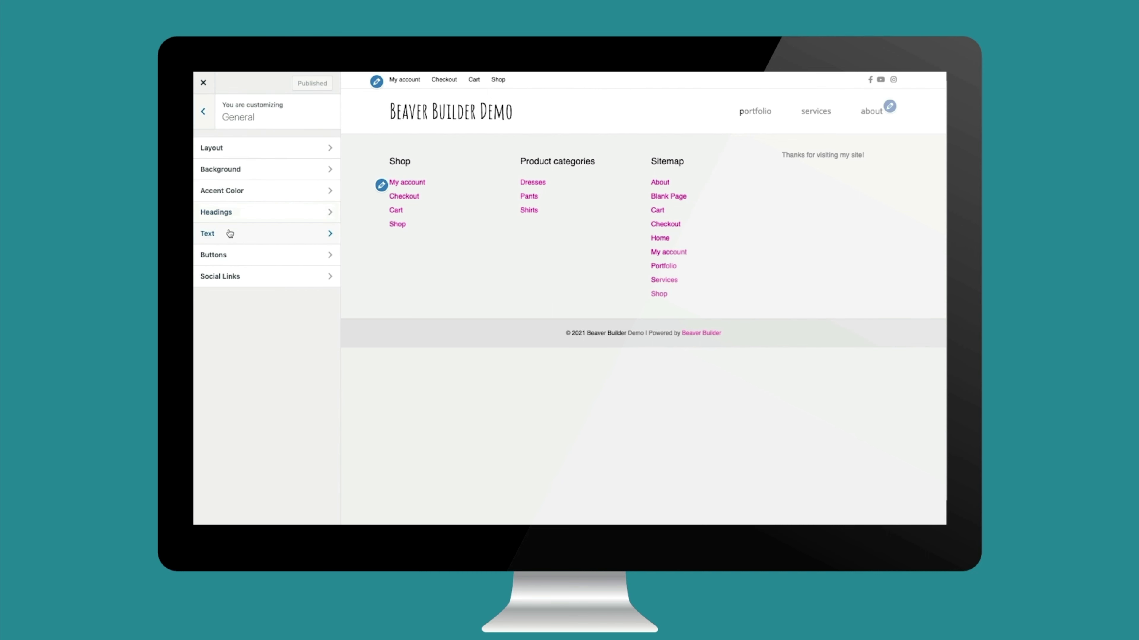
{"action": "left_click", "coordinate": [229, 233]}
{"action": "left_click", "coordinate": [225, 199]}
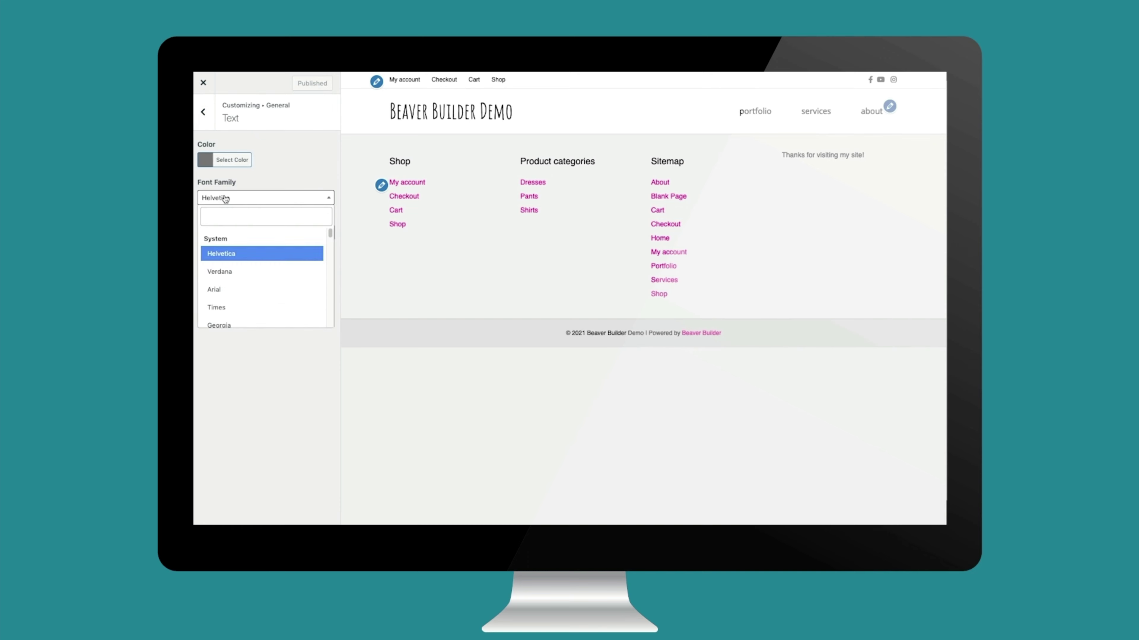
{"action": "left_click", "coordinate": [228, 310]}
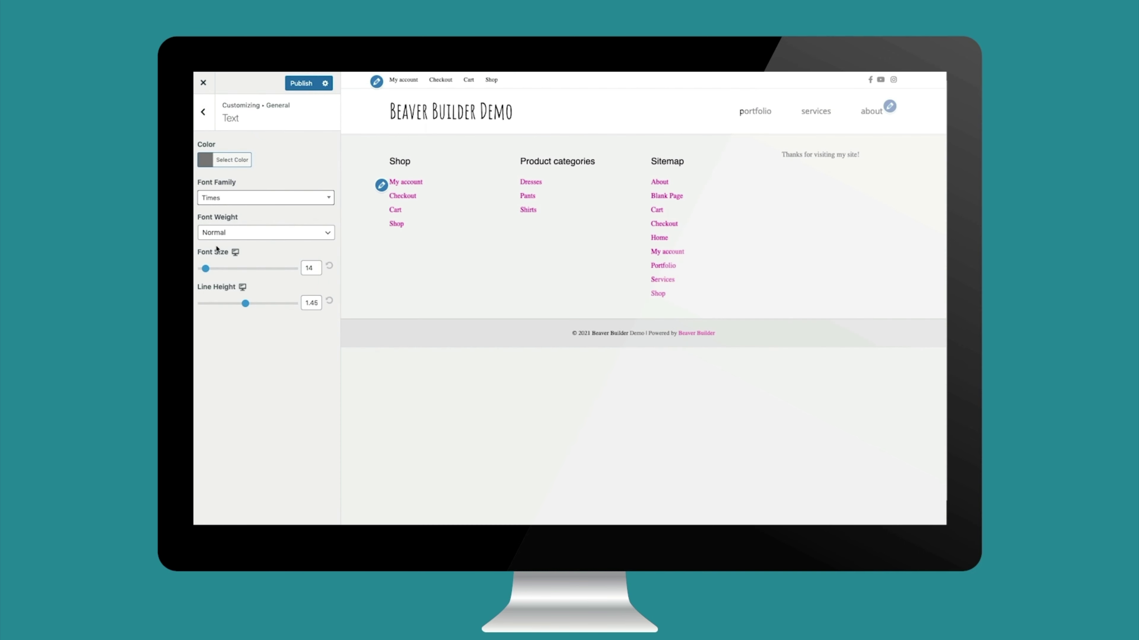
{"action": "left_click", "coordinate": [217, 200]}
{"action": "left_click", "coordinate": [221, 255]}
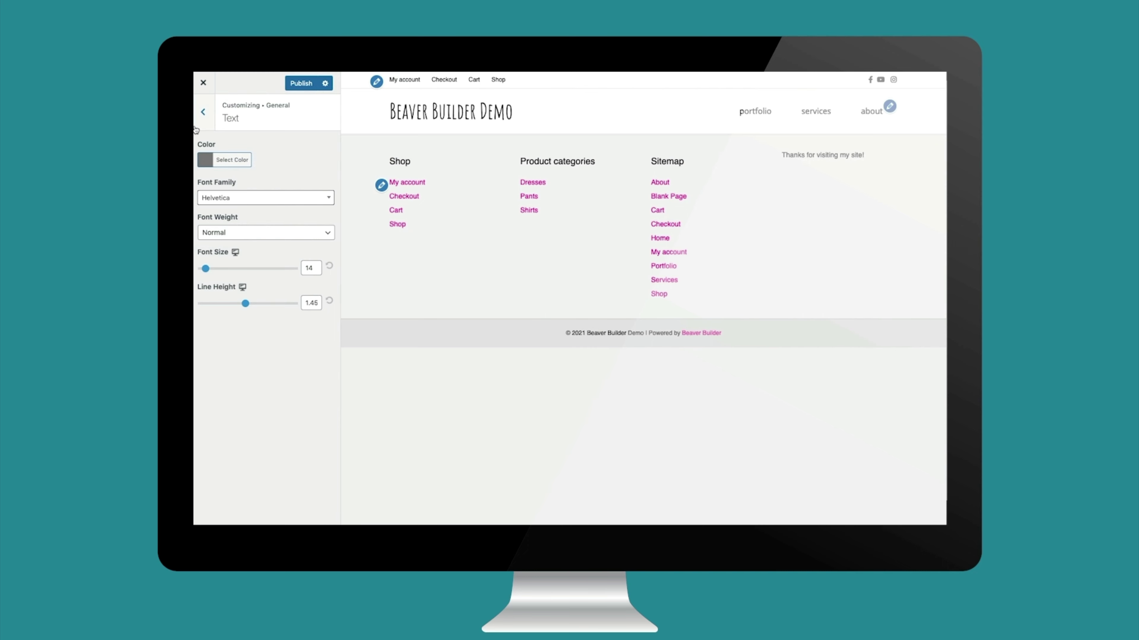
{"action": "left_click", "coordinate": [204, 112]}
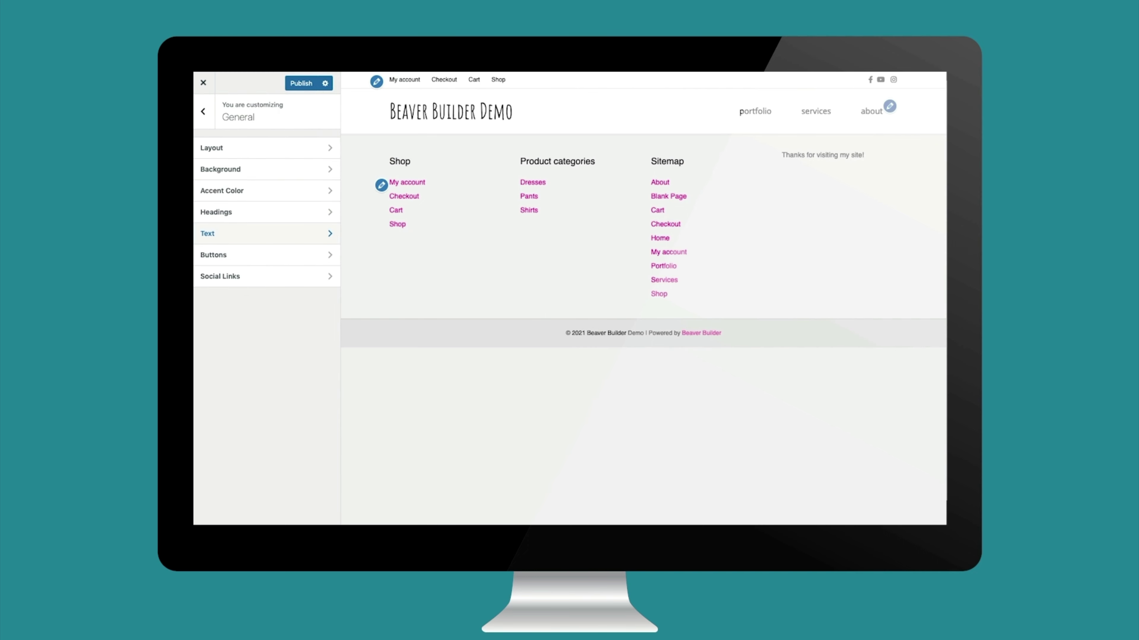
Try Times as the font family for all headings and change it back to Helvetica.
{"action": "left_click", "coordinate": [316, 212]}
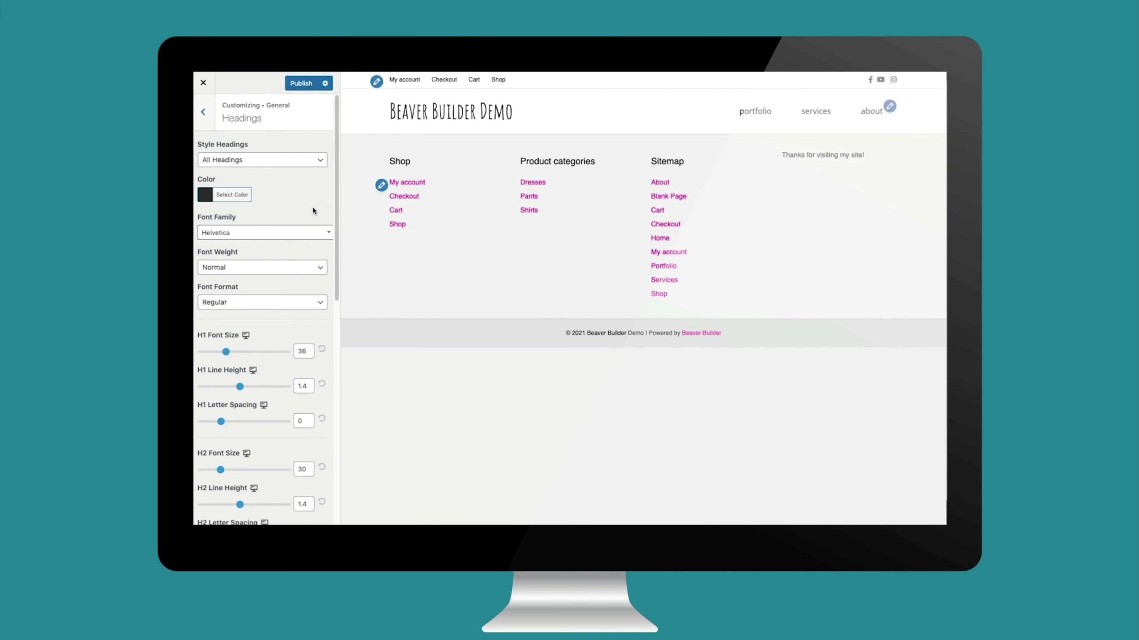
{"action": "left_click", "coordinate": [297, 238]}
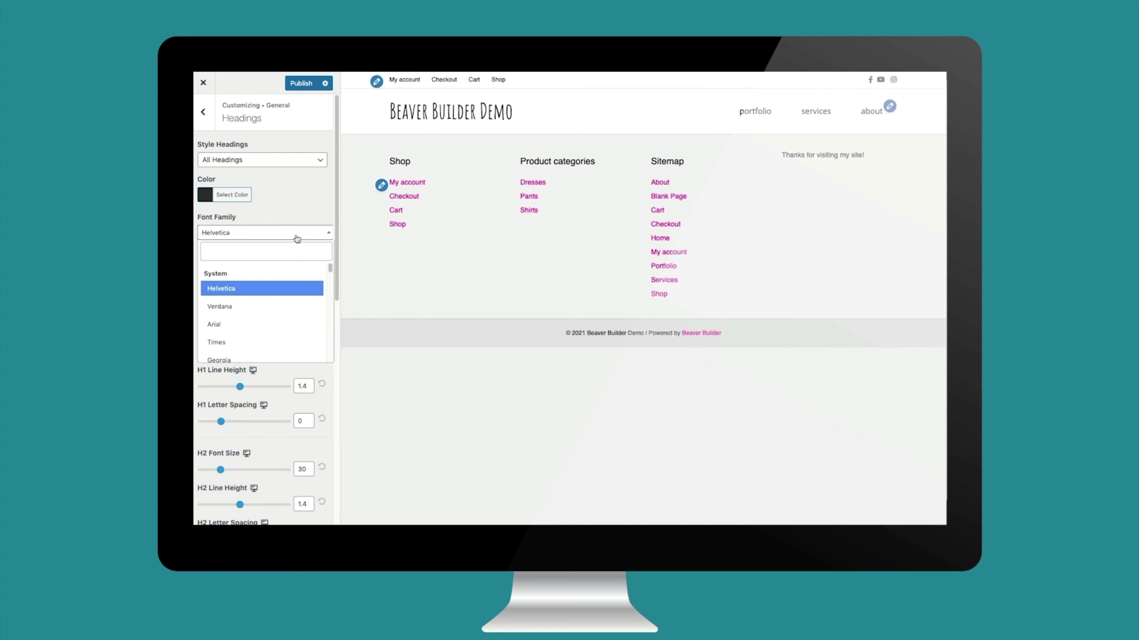
{"action": "left_click", "coordinate": [277, 341]}
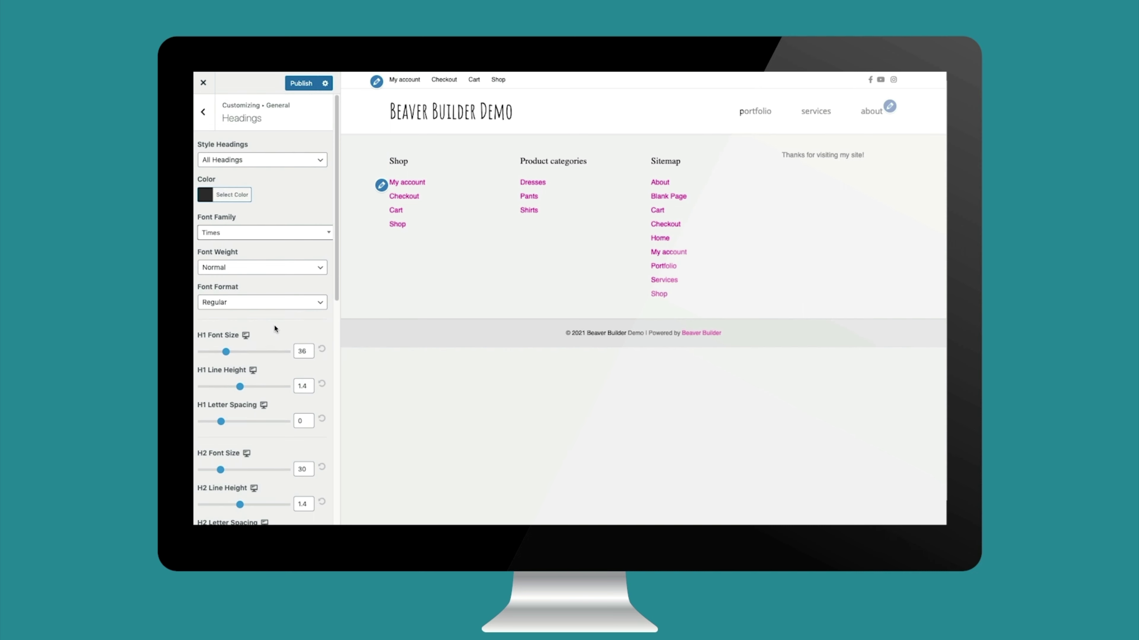
{"action": "left_click", "coordinate": [254, 237]}
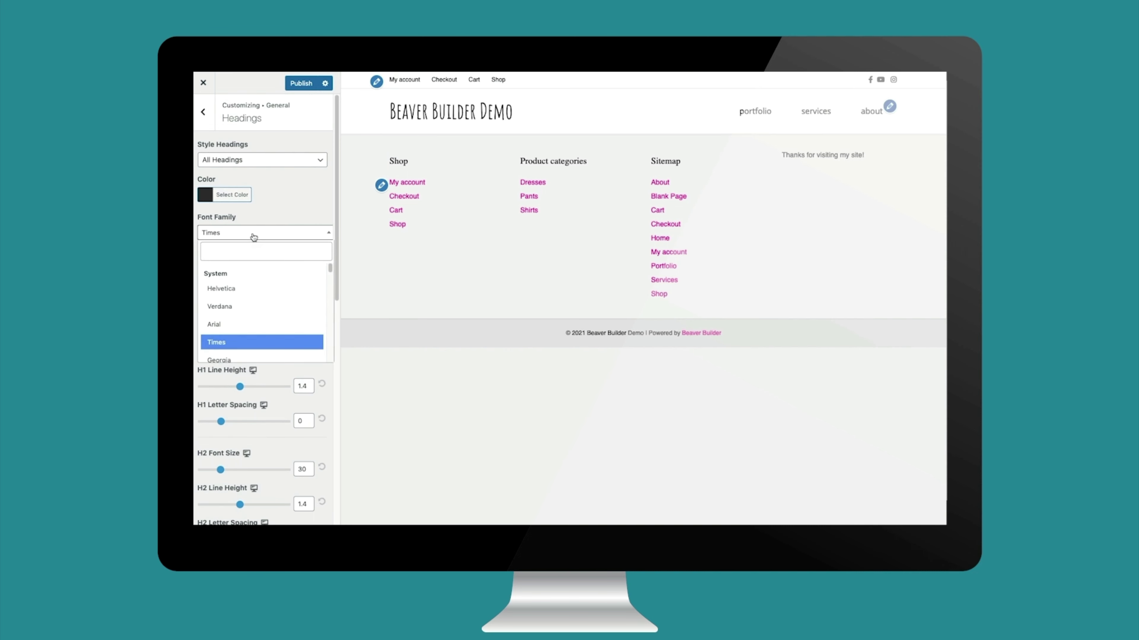
{"action": "left_click", "coordinate": [252, 289]}
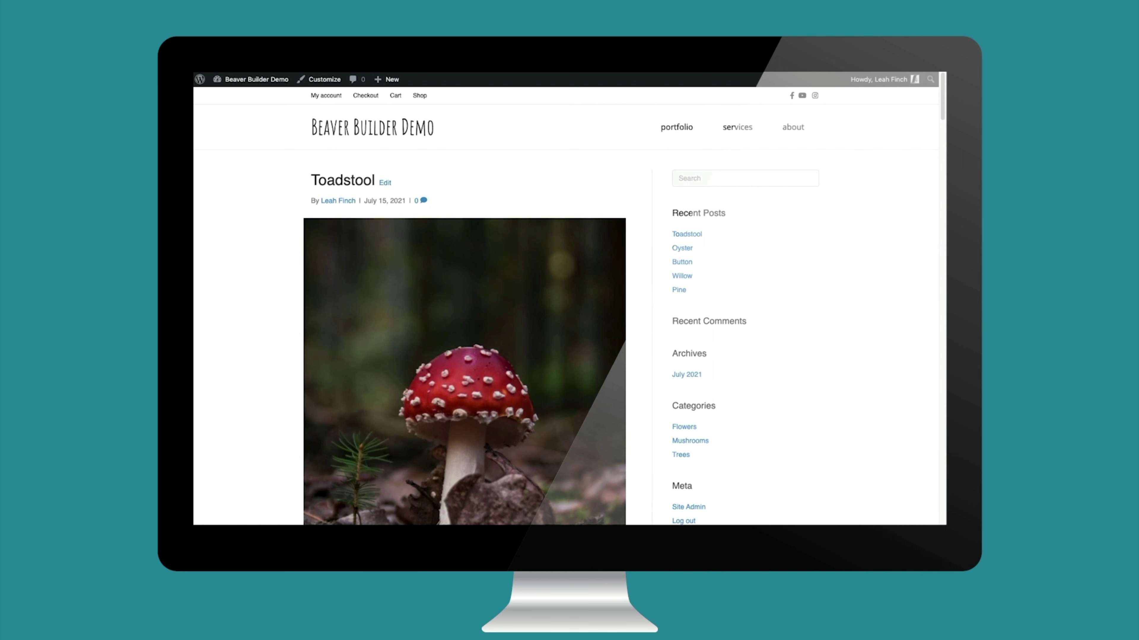
Open the site customizer's Homepage Settings and make the homepage display the static page Home.
{"action": "left_click", "coordinate": [308, 80]}
{"action": "left_click", "coordinate": [332, 351]}
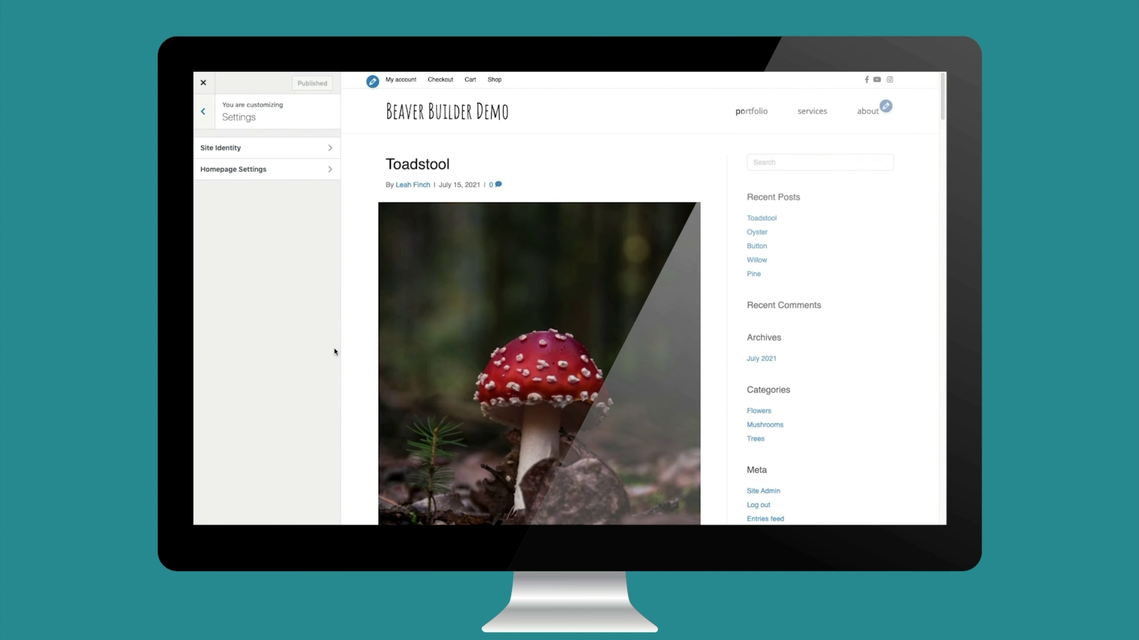
{"action": "left_click", "coordinate": [329, 172]}
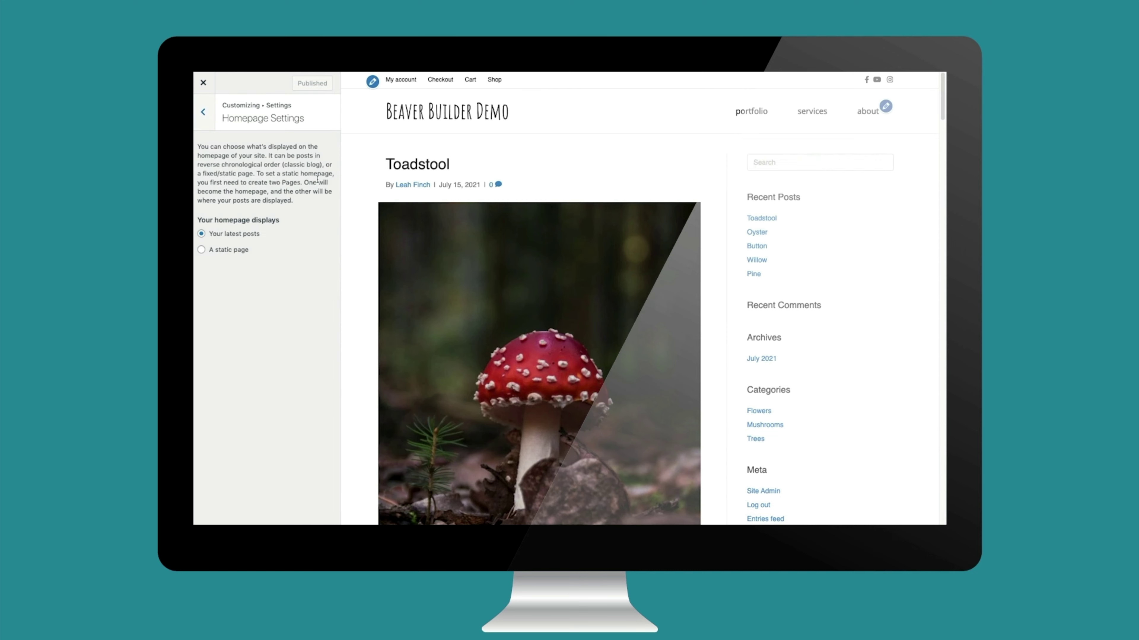
{"action": "left_click", "coordinate": [220, 252]}
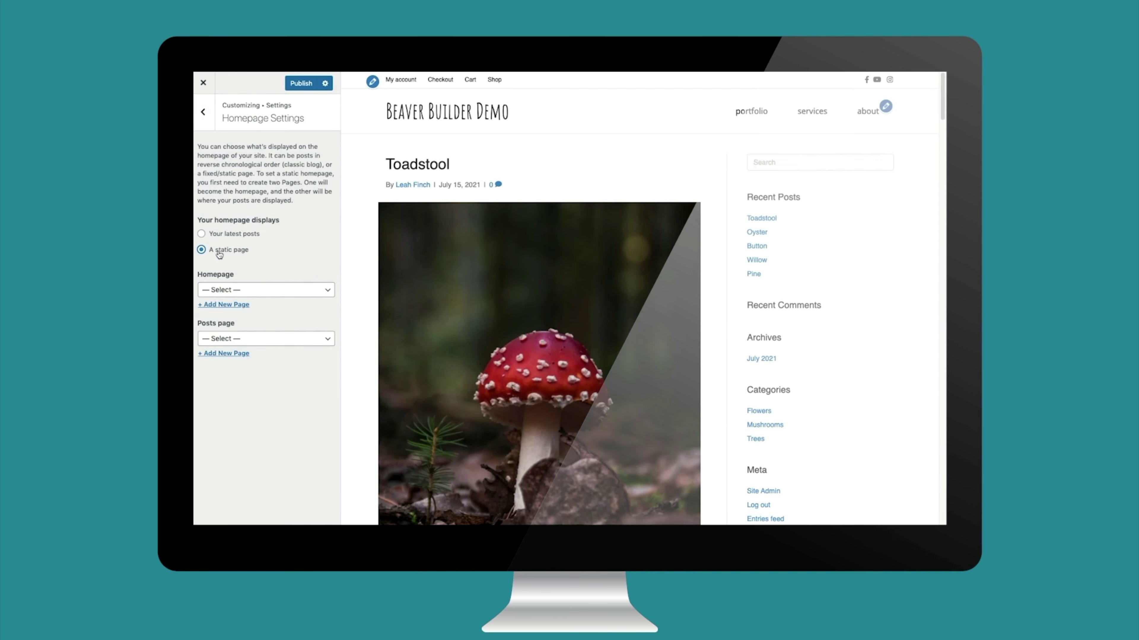
{"action": "left_click", "coordinate": [240, 294]}
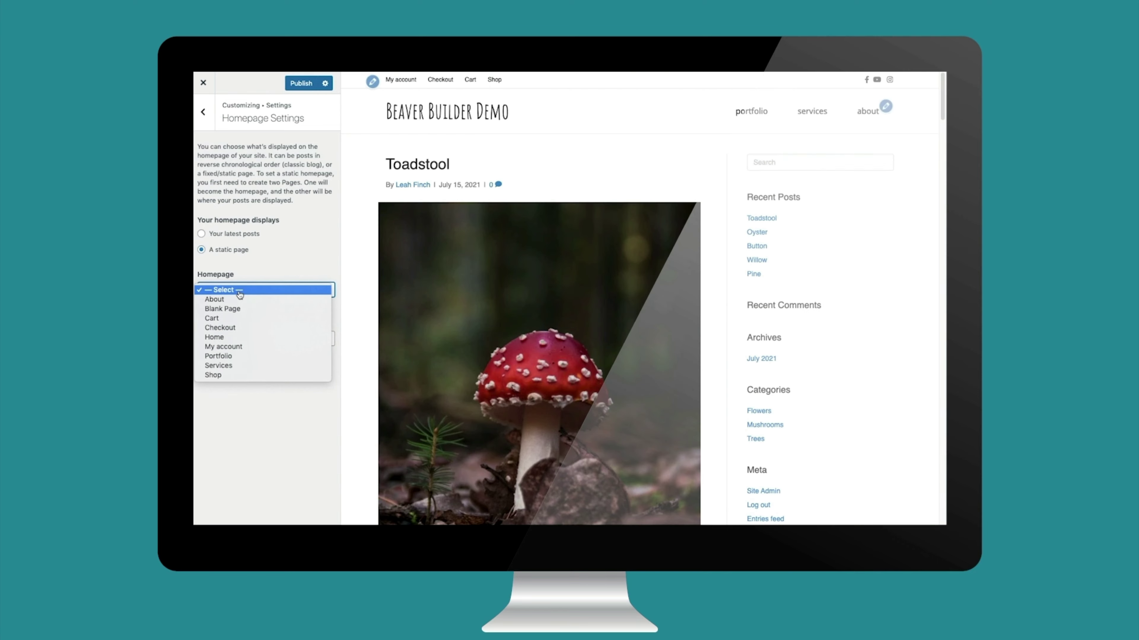
{"action": "left_click", "coordinate": [236, 337]}
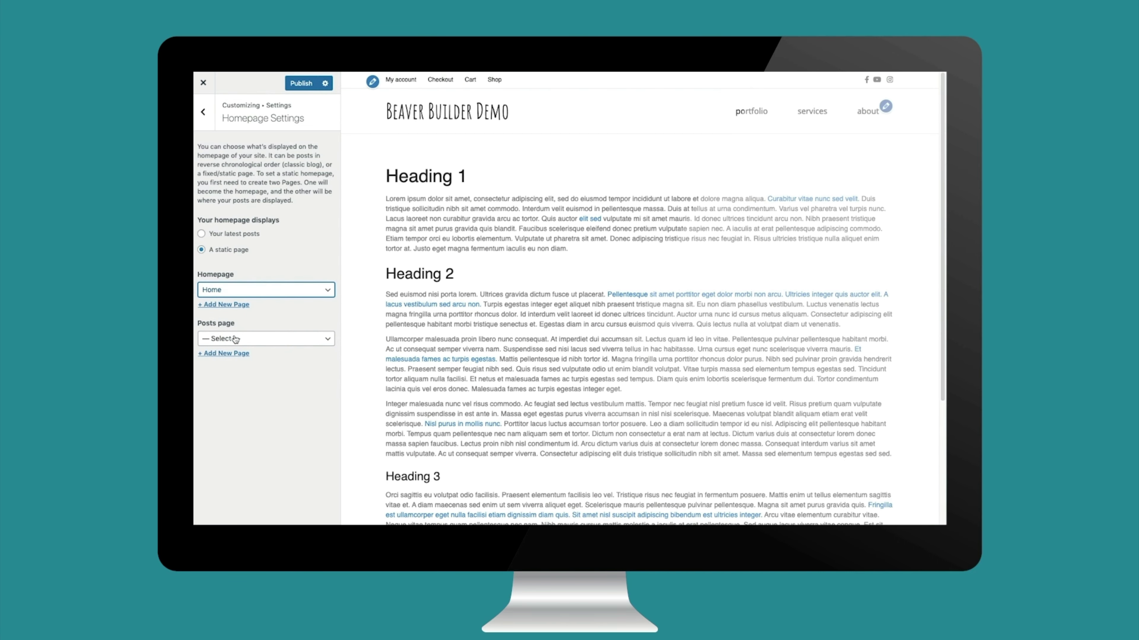
Add a new page named Blog as the posts page and publish the homepage settings.
{"action": "left_click", "coordinate": [235, 340]}
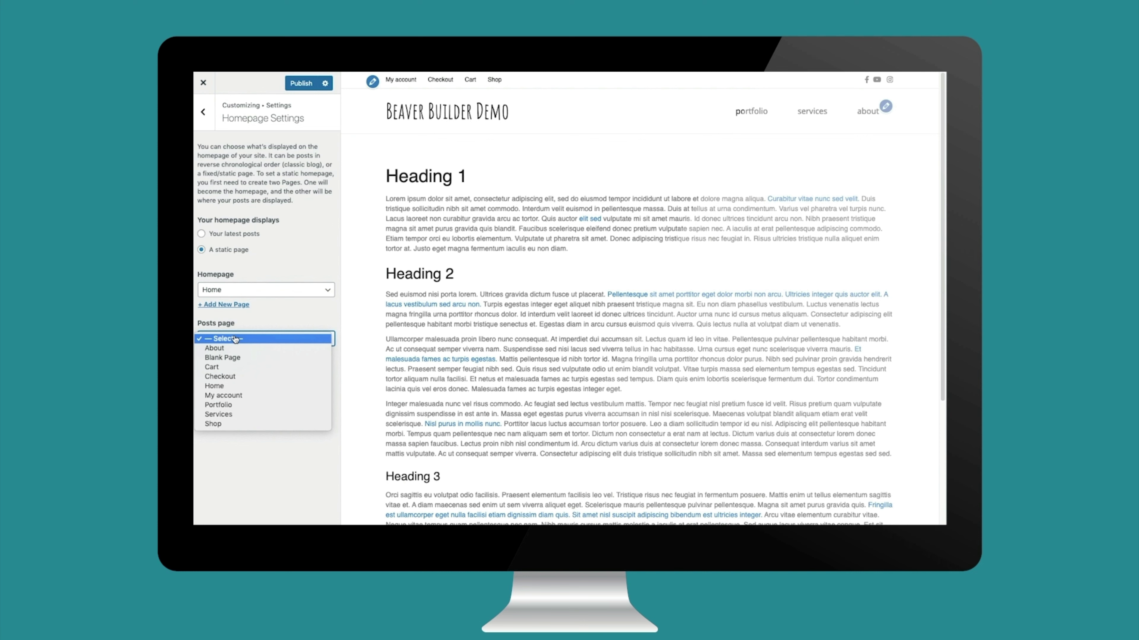
{"action": "left_click", "coordinate": [287, 320]}
{"action": "left_click", "coordinate": [242, 353]}
{"action": "type", "text": "Blog"}
{"action": "left_click", "coordinate": [323, 357]}
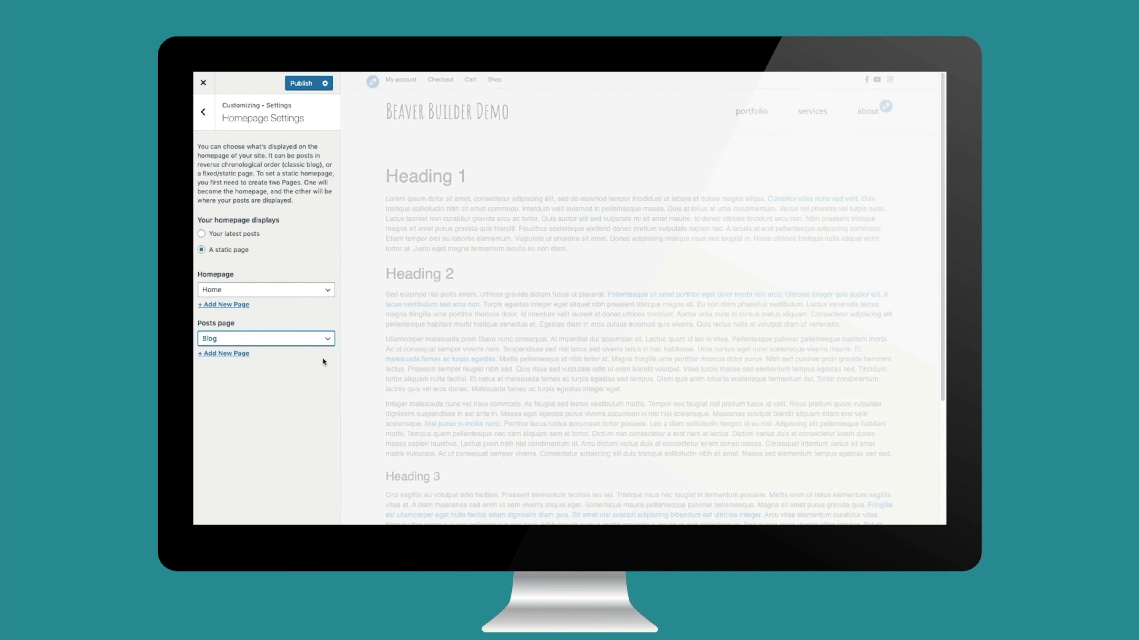
{"action": "left_click", "coordinate": [435, 109]}
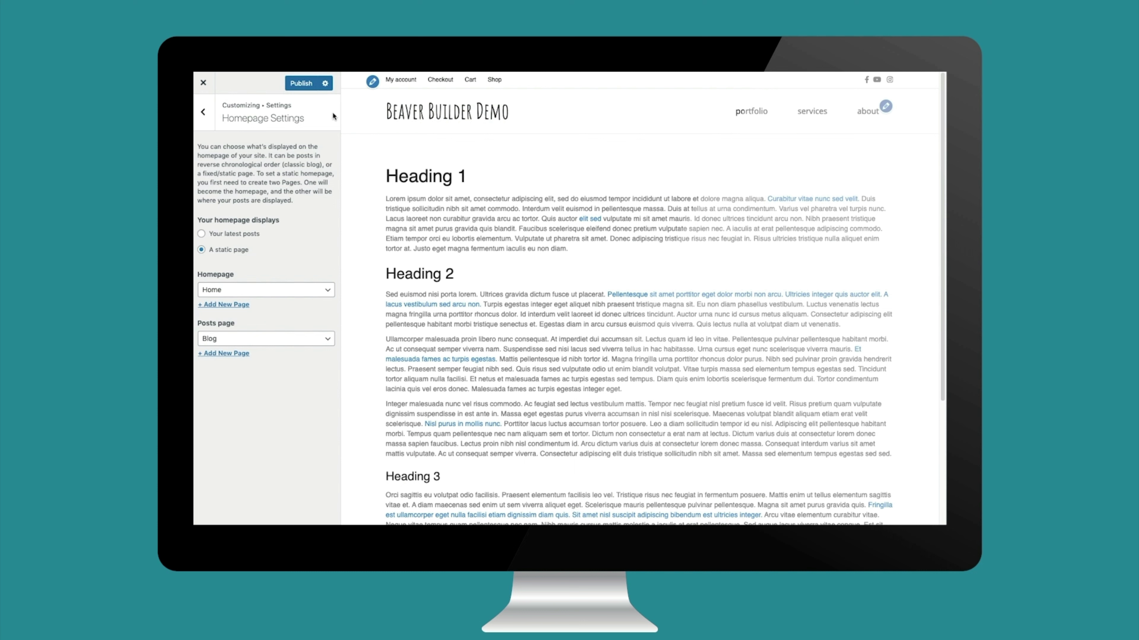
{"action": "left_click", "coordinate": [309, 84]}
{"action": "left_click", "coordinate": [207, 112]}
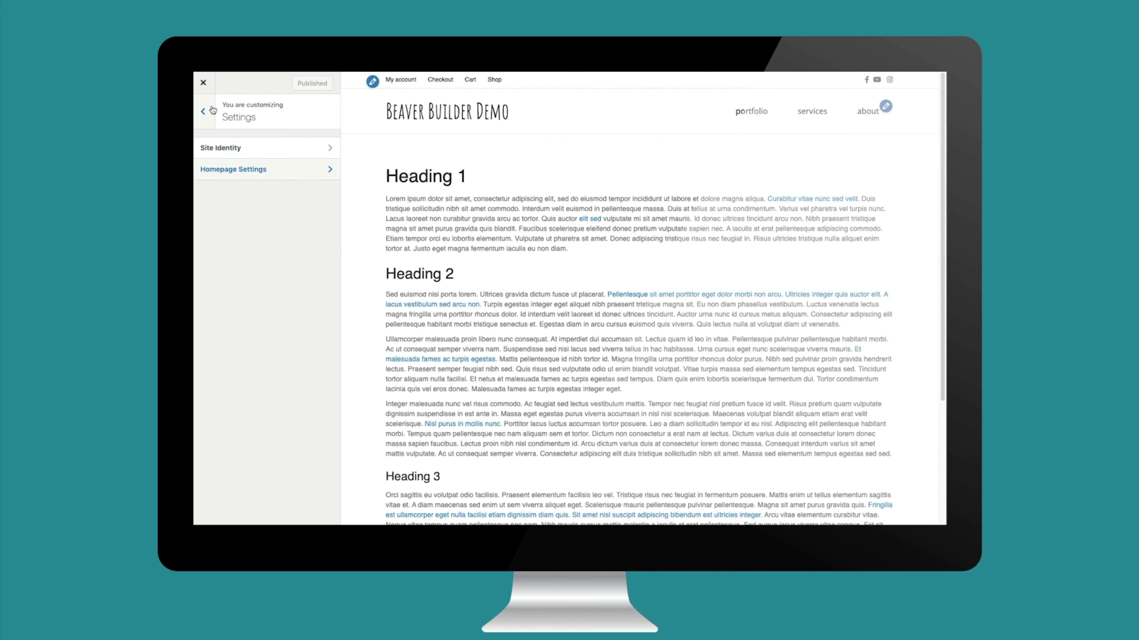
Preview the Classic and Stripe theme presets and restore the Default preset.
{"action": "left_click", "coordinate": [213, 111]}
{"action": "left_click", "coordinate": [292, 200]}
{"action": "left_click", "coordinate": [270, 157]}
{"action": "left_click", "coordinate": [269, 177]}
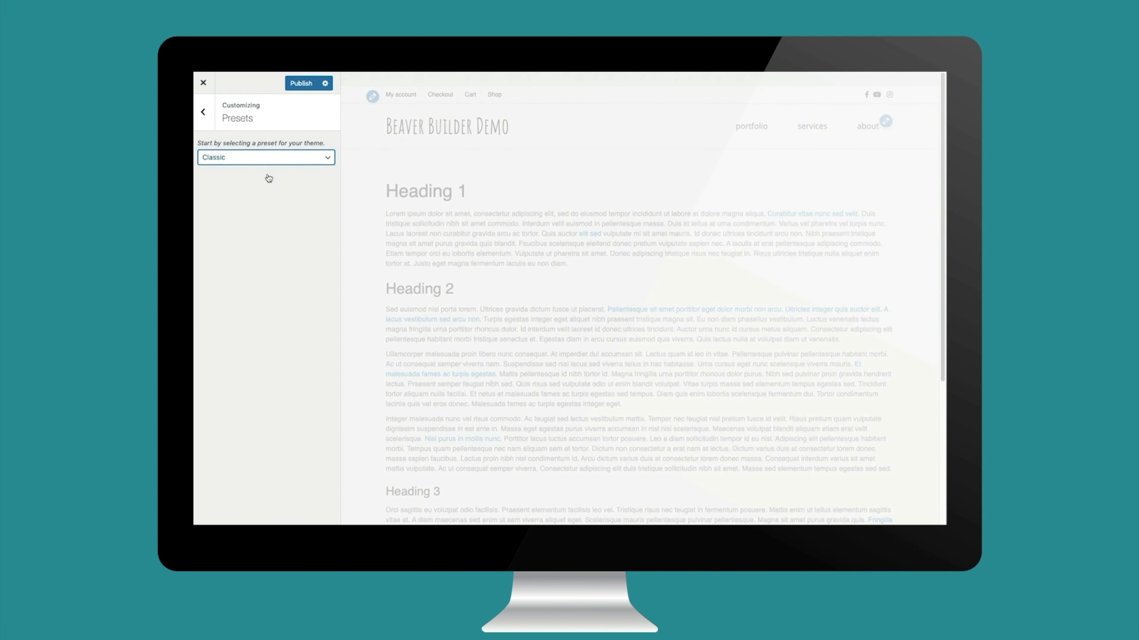
{"action": "left_click", "coordinate": [268, 159]}
{"action": "left_click", "coordinate": [268, 187]}
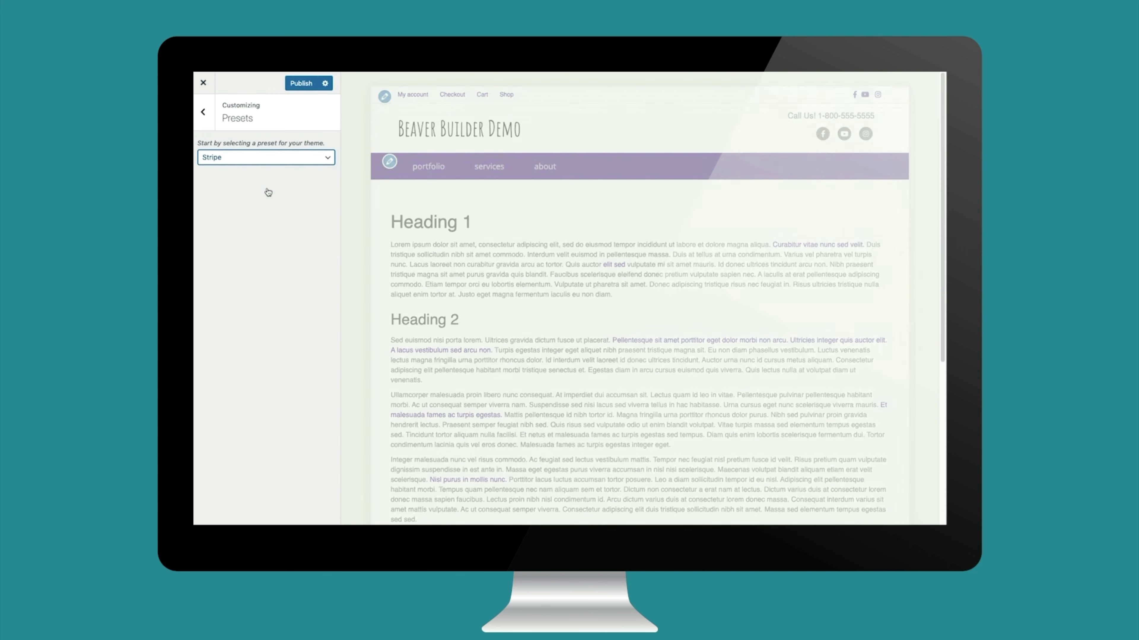
{"action": "left_click", "coordinate": [269, 158]}
{"action": "left_click", "coordinate": [270, 112]}
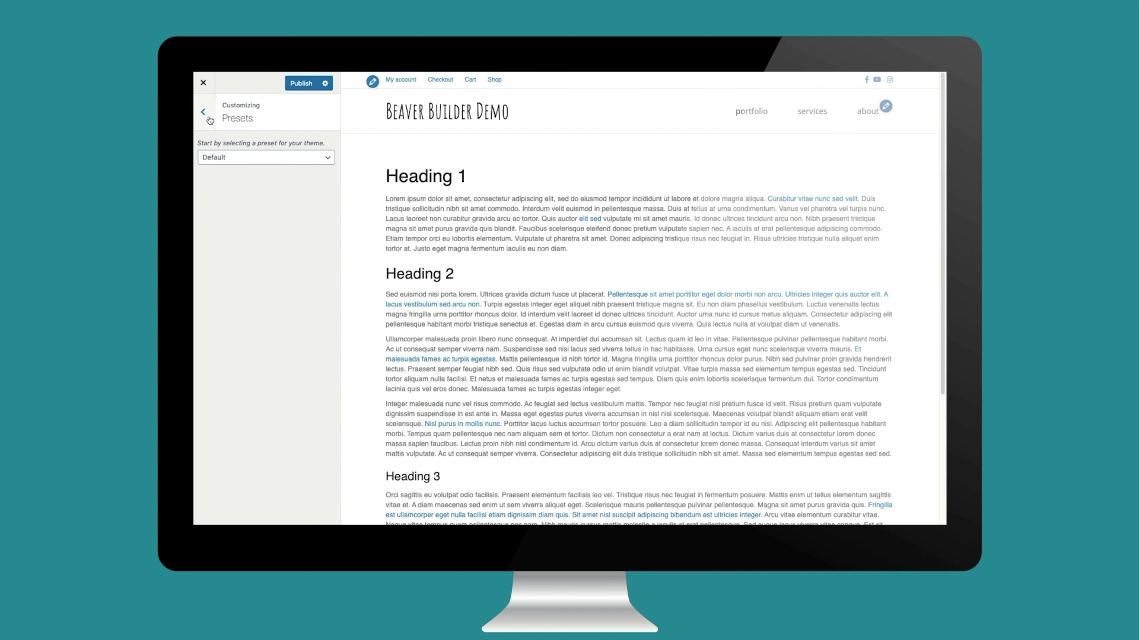
{"action": "left_click", "coordinate": [209, 119]}
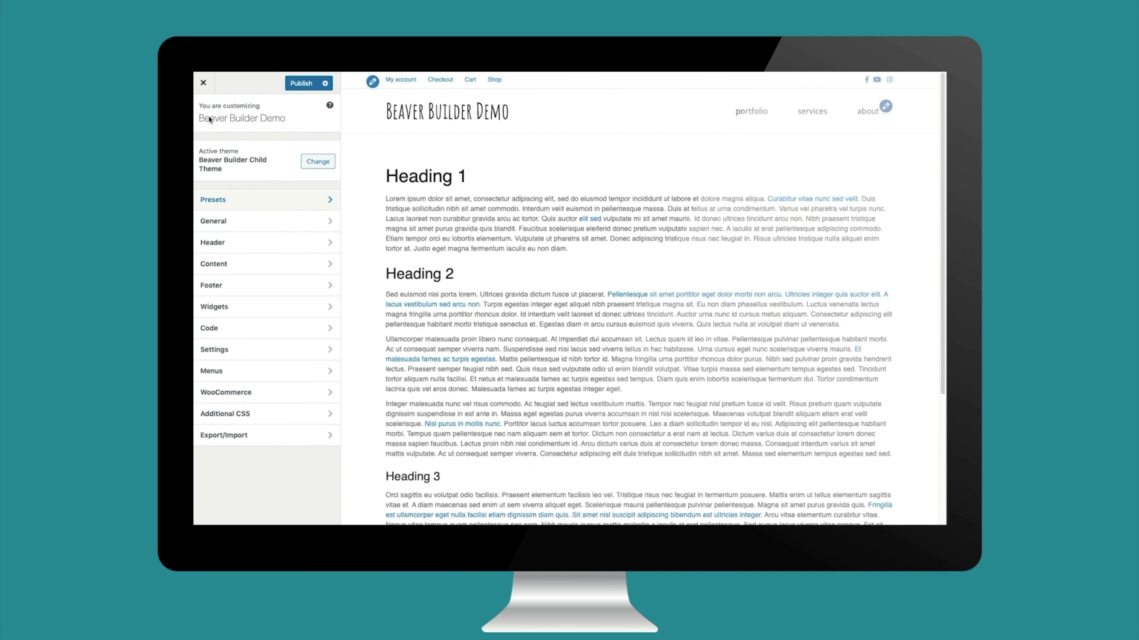
In the general Layout settings, switch the site width to Boxed.
{"action": "left_click", "coordinate": [226, 221]}
{"action": "left_click", "coordinate": [230, 149]}
{"action": "left_click", "coordinate": [231, 158]}
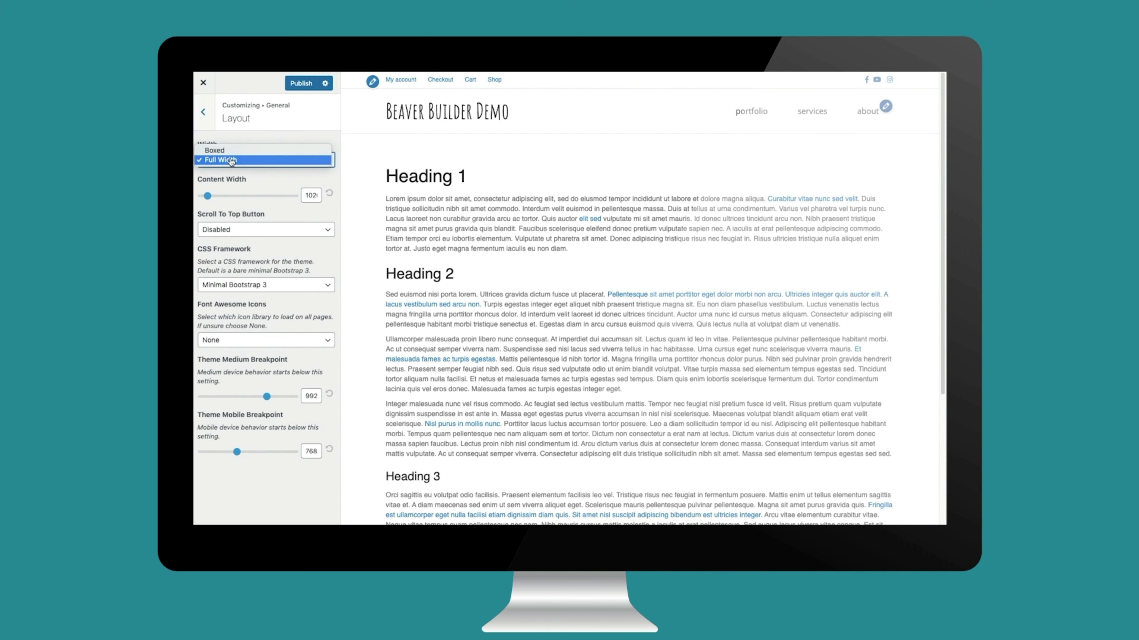
{"action": "left_click", "coordinate": [224, 150]}
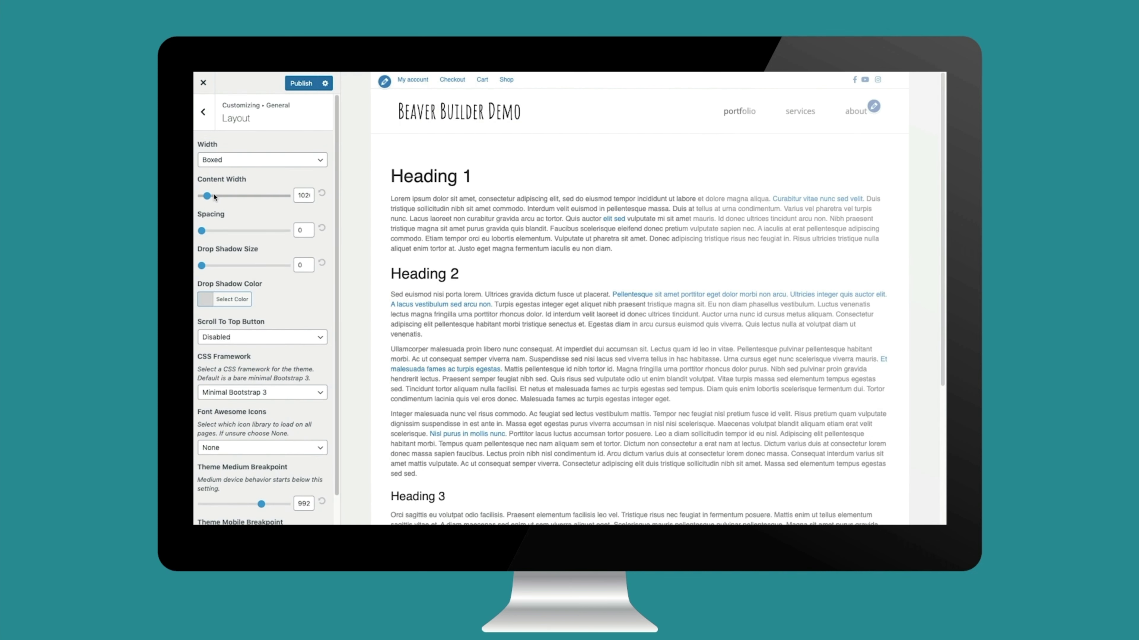
{"action": "left_click_drag", "start_coordinate": [211, 196], "coordinate": [195, 202]}
{"action": "left_click", "coordinate": [204, 113]}
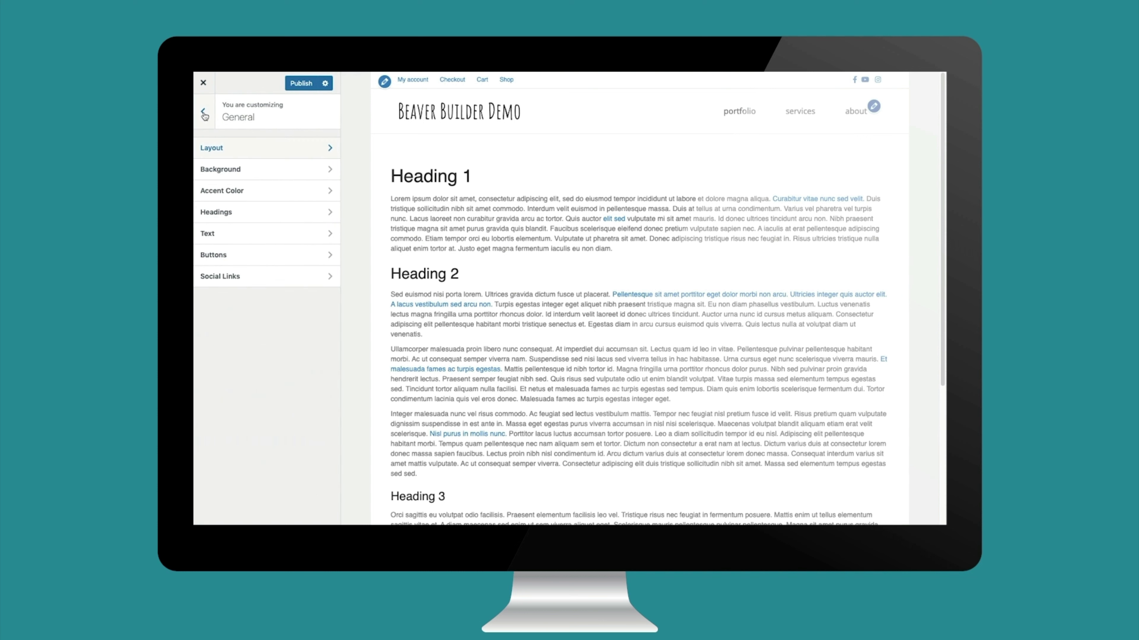
Try the general background color #4e4e4e and reset it to the default.
{"action": "left_click", "coordinate": [224, 171]}
{"action": "left_click", "coordinate": [226, 165]}
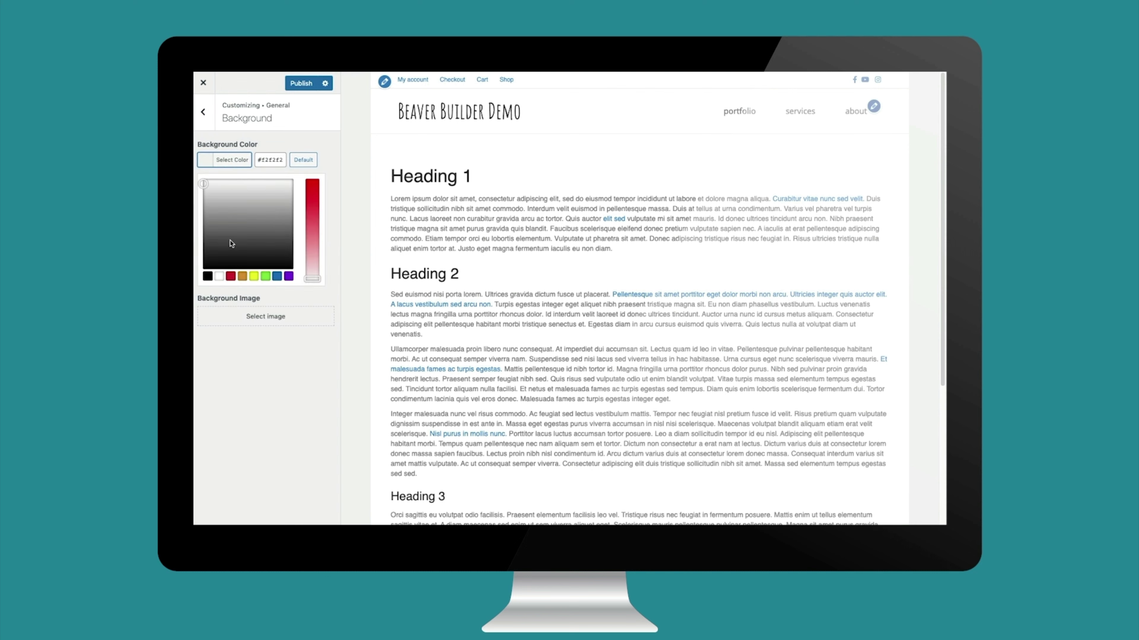
{"action": "left_click", "coordinate": [231, 242]}
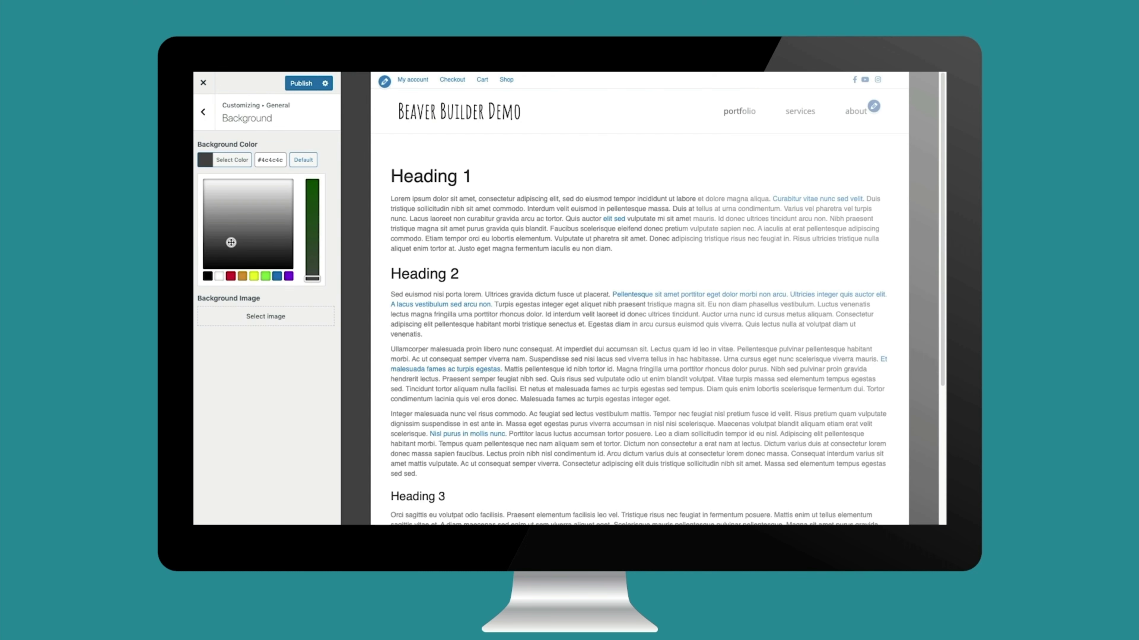
{"action": "left_click", "coordinate": [300, 166]}
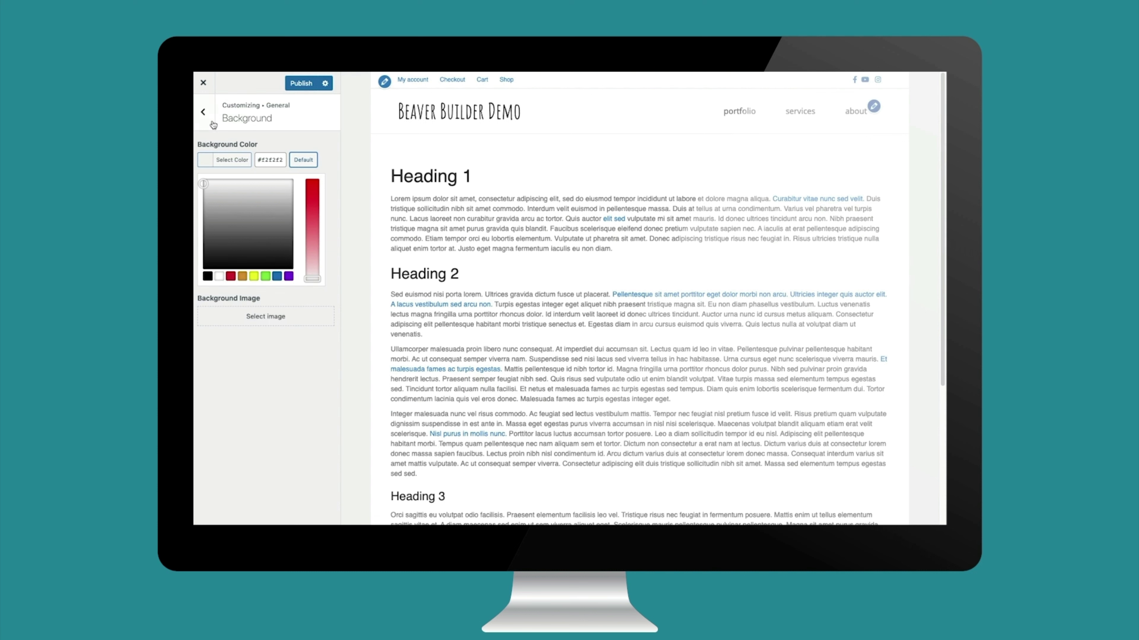
{"action": "left_click", "coordinate": [213, 125]}
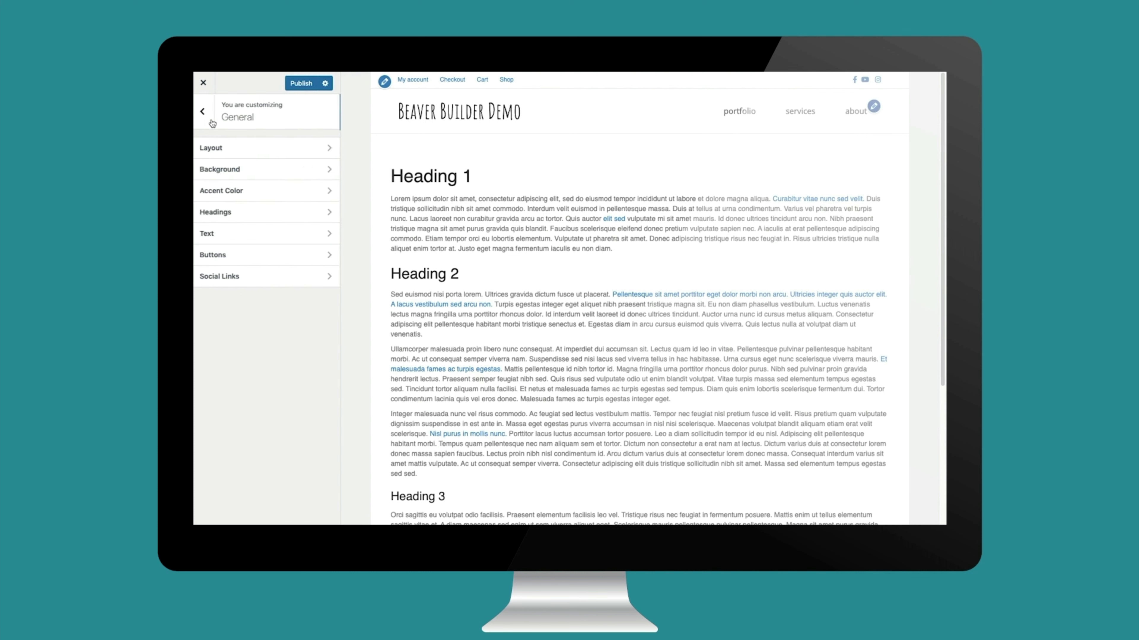
Change the general layout's width back to Full Width.
{"action": "left_click", "coordinate": [219, 148]}
{"action": "left_click", "coordinate": [221, 160]}
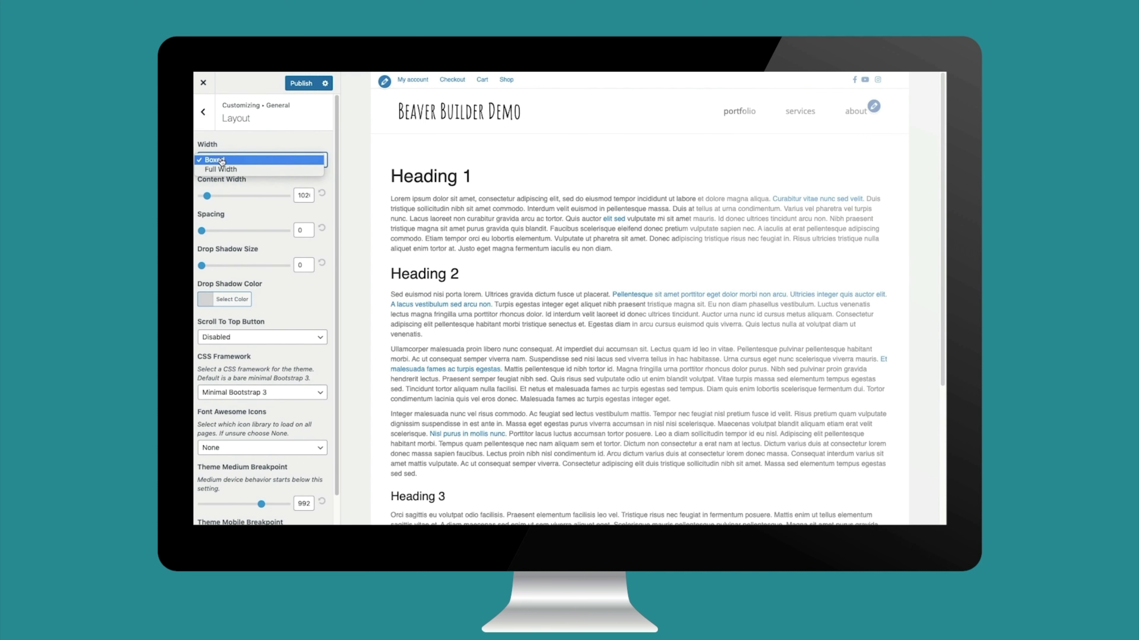
{"action": "left_click", "coordinate": [221, 170]}
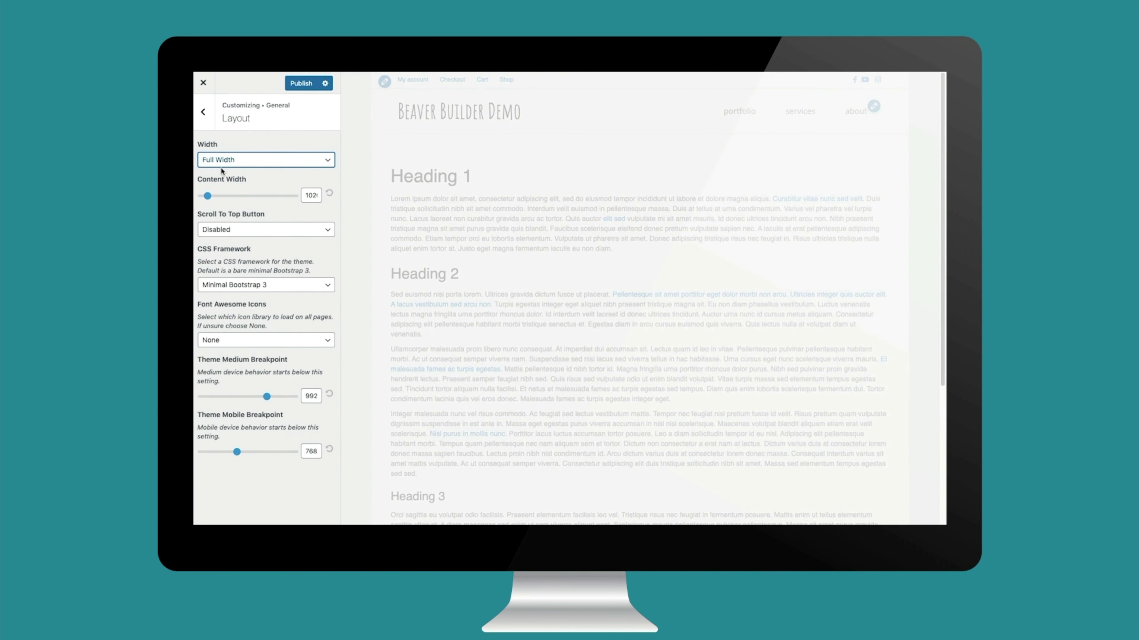
{"action": "left_click", "coordinate": [203, 111]}
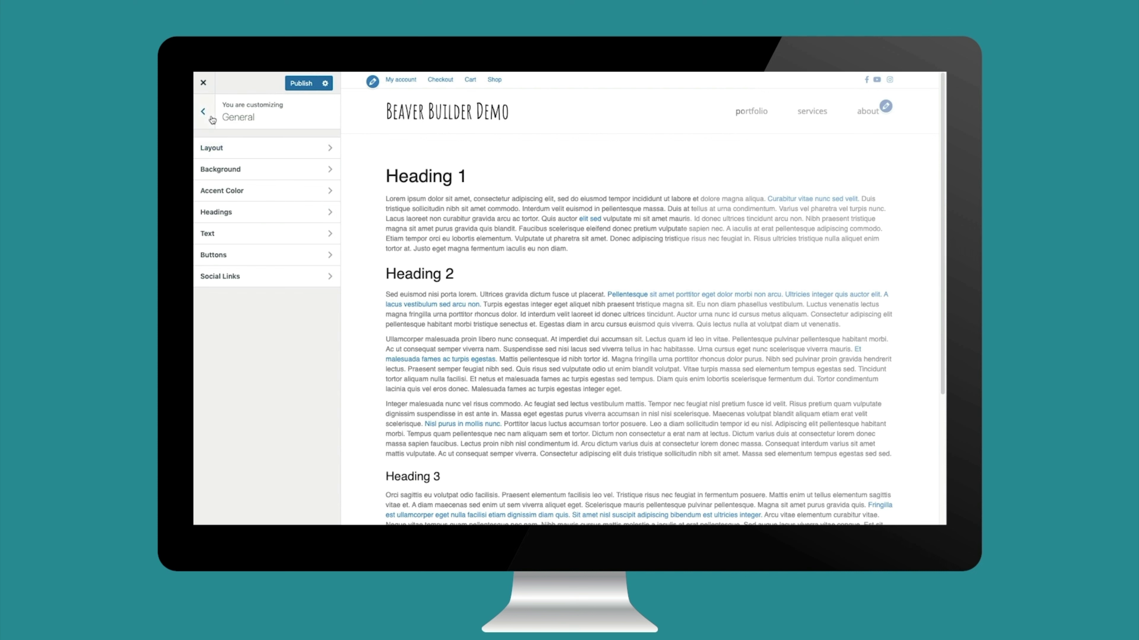
Set the Content Background color to #f4eff9, publish the change, and return to the General settings.
{"action": "left_click", "coordinate": [203, 112]}
{"action": "left_click", "coordinate": [218, 261]}
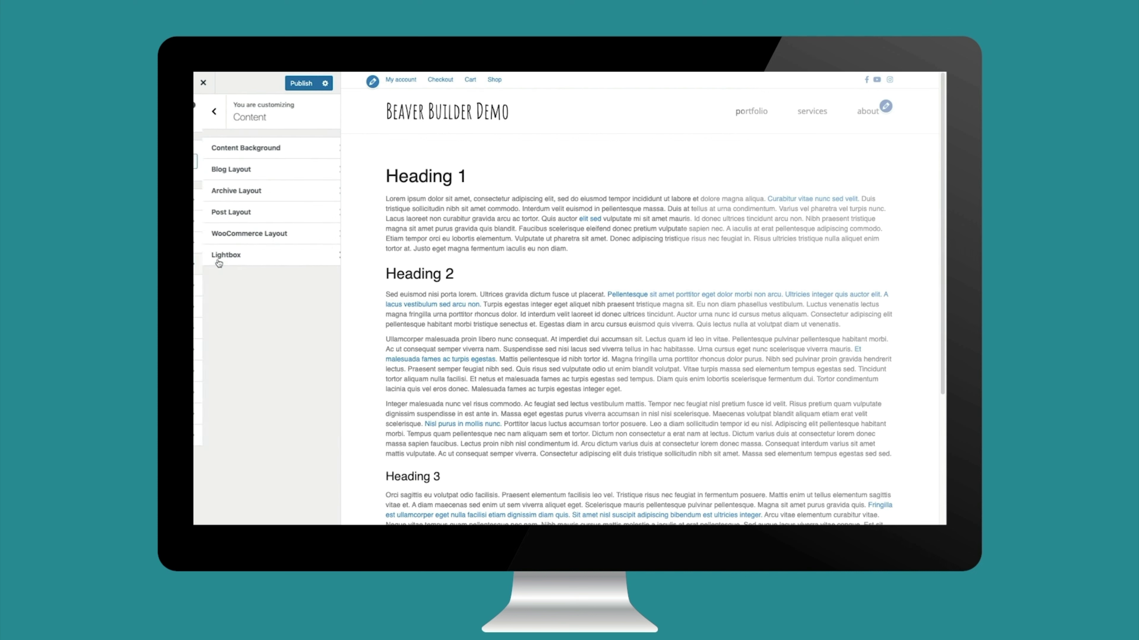
{"action": "left_click", "coordinate": [224, 148]}
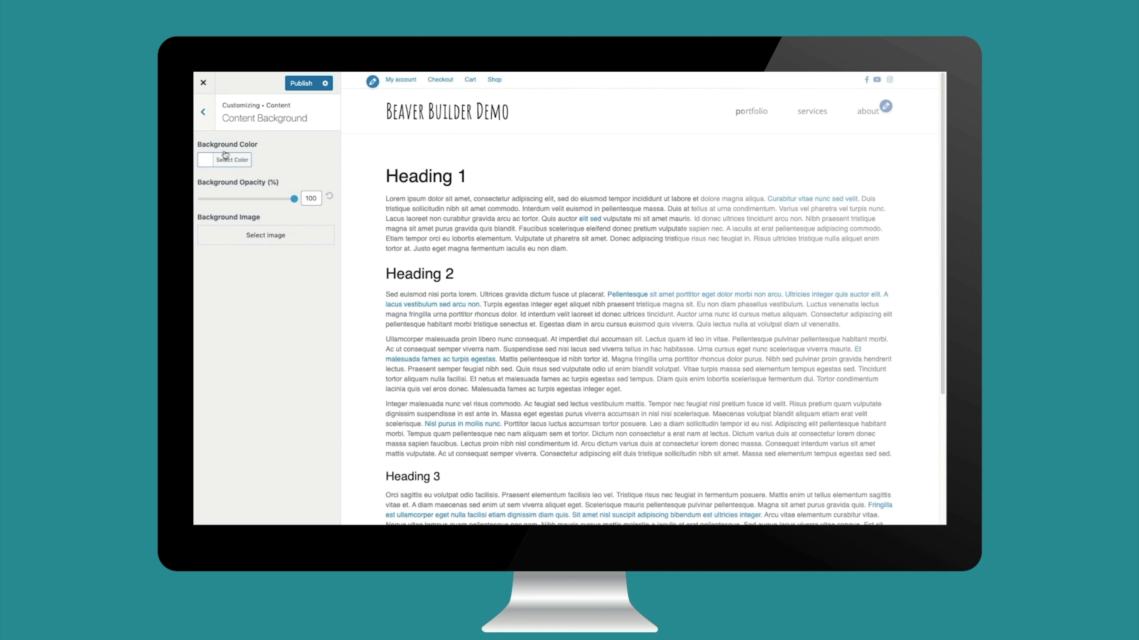
{"action": "left_click", "coordinate": [225, 157]}
{"action": "left_click_drag", "start_coordinate": [283, 160], "coordinate": [262, 160]}
{"action": "type", "text": "#f4eff9"}
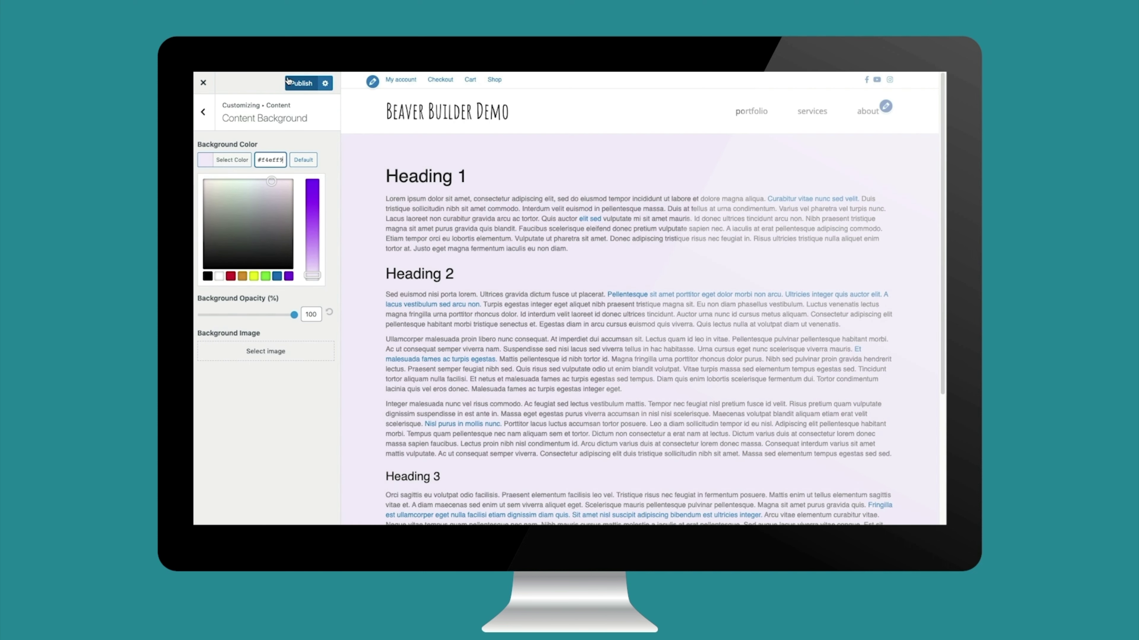
{"action": "left_click", "coordinate": [298, 83]}
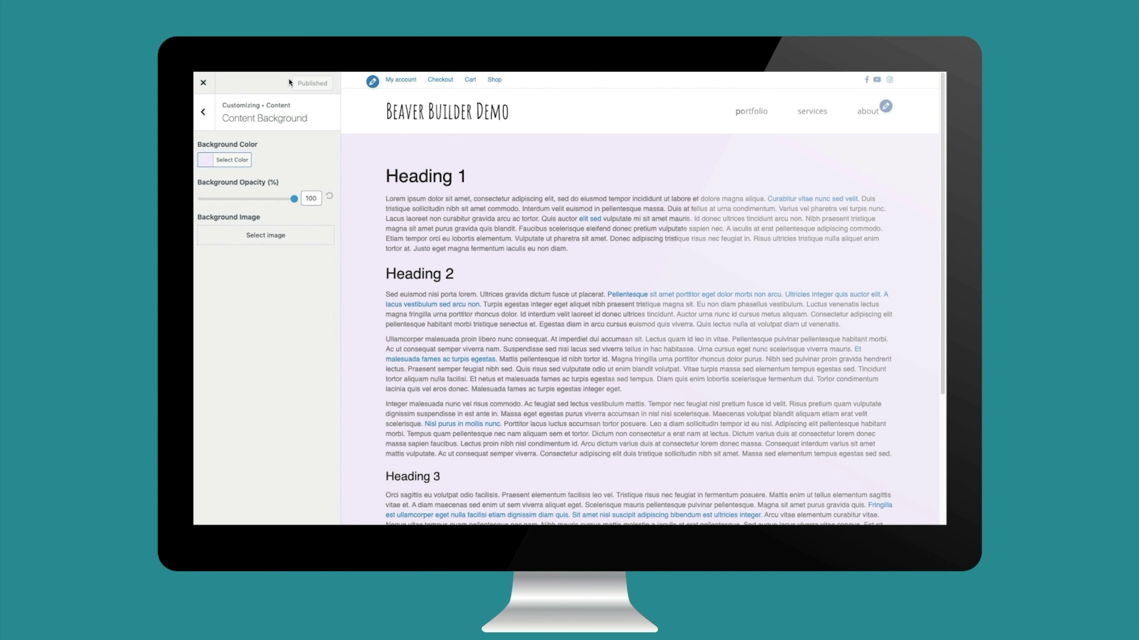
{"action": "left_click", "coordinate": [206, 109]}
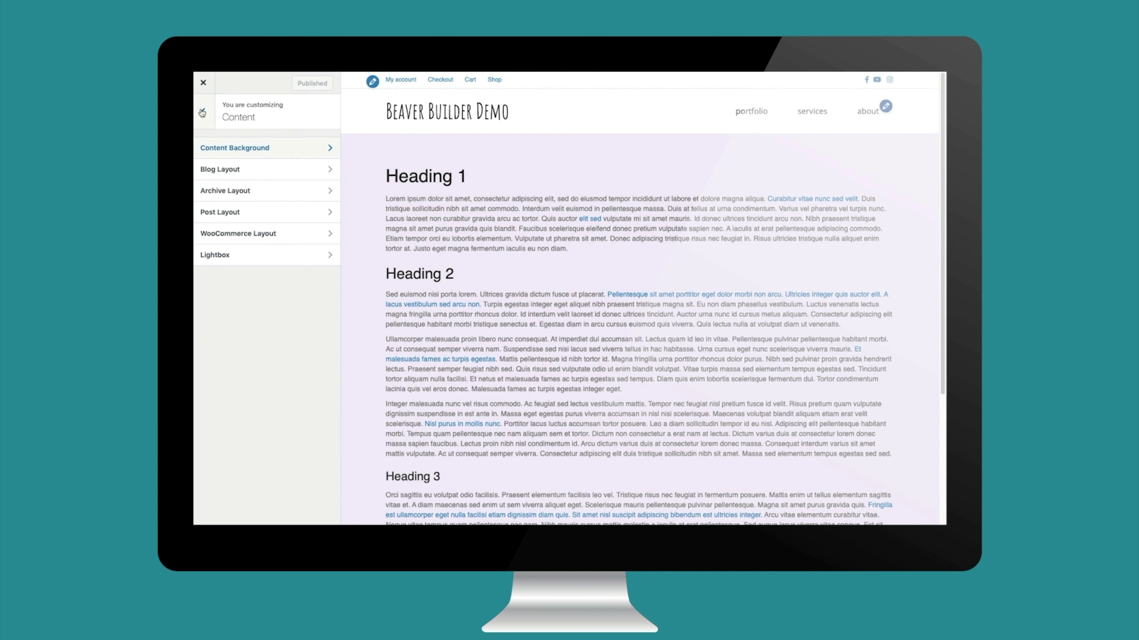
{"action": "left_click", "coordinate": [203, 112]}
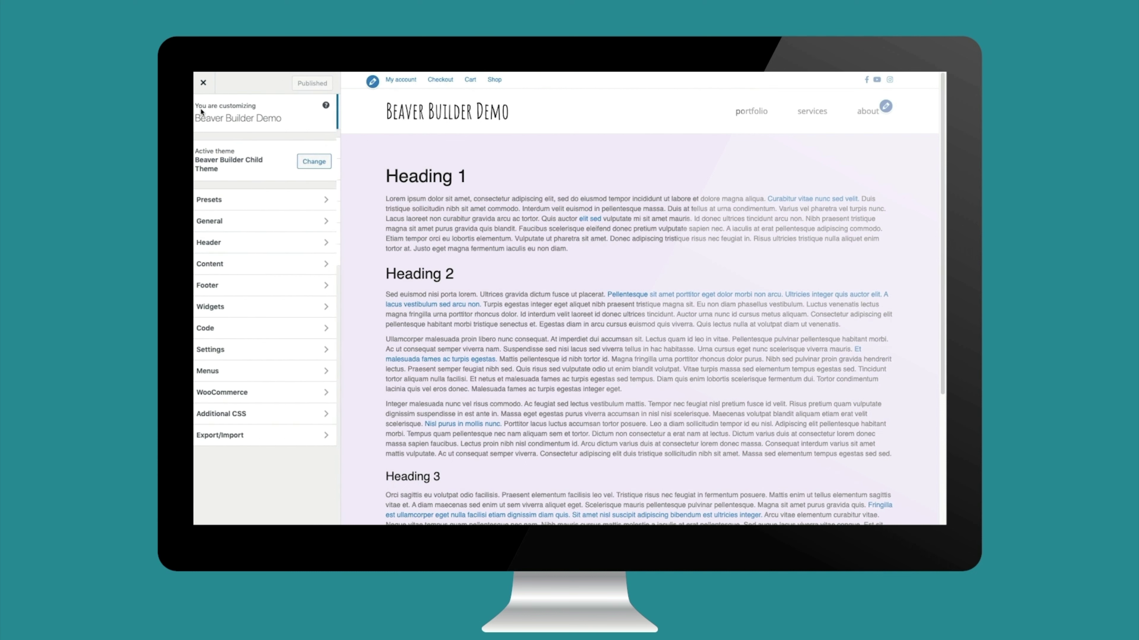
{"action": "left_click", "coordinate": [220, 229]}
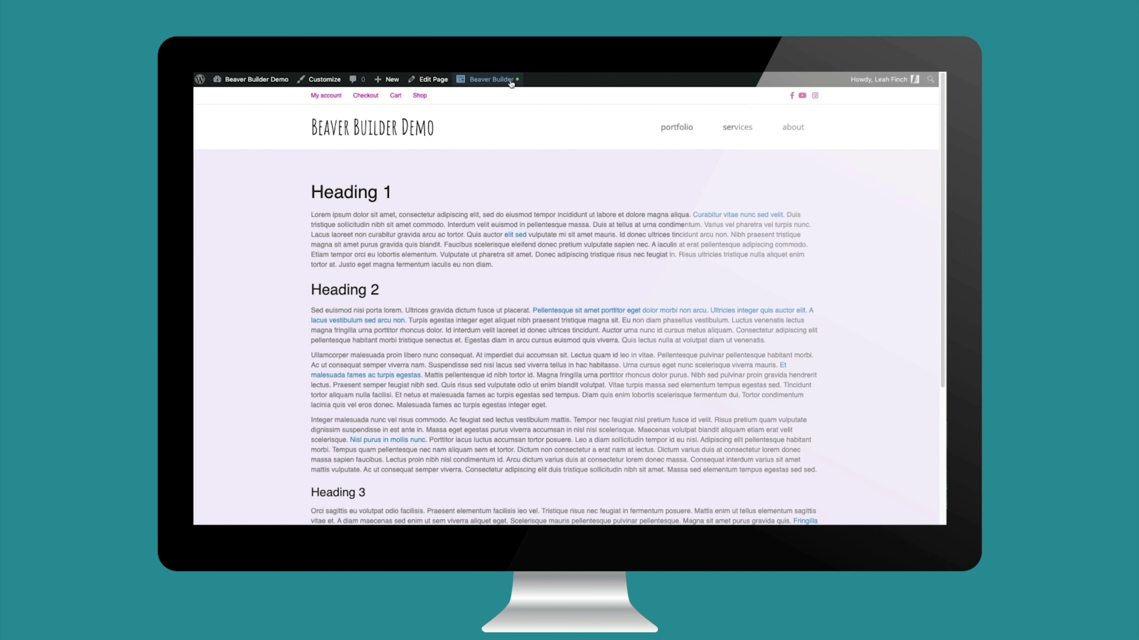
Add a Button Group module with three "Click Here" buttons above Heading 1 on the Home page and publish the page.
{"action": "left_click", "coordinate": [510, 81]}
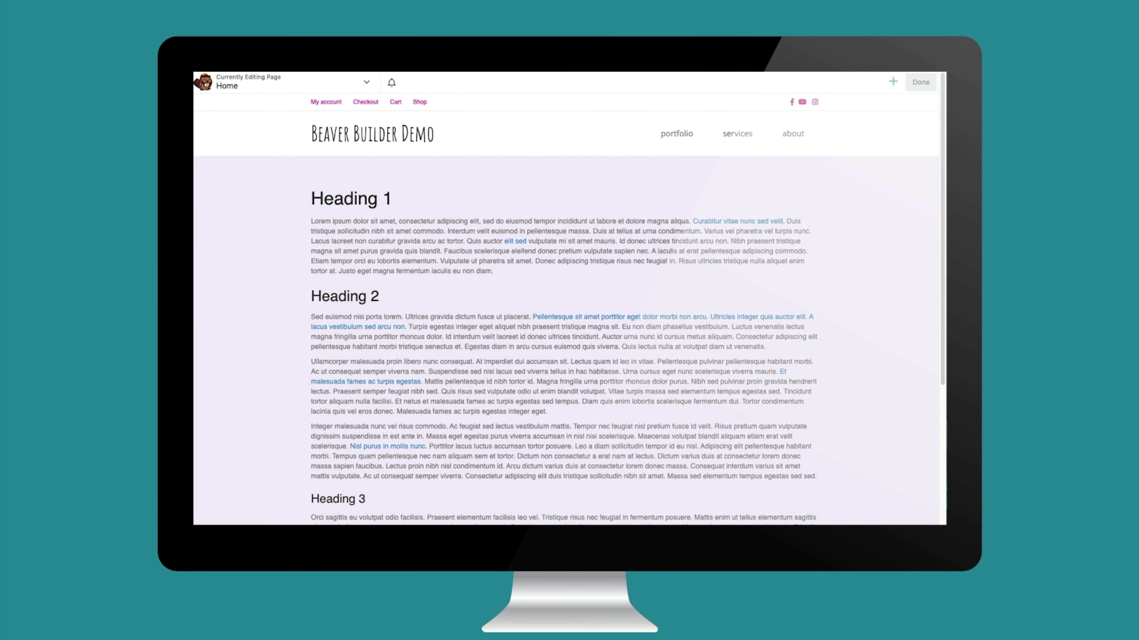
{"action": "left_click", "coordinate": [892, 81]}
{"action": "left_click_drag", "start_coordinate": [789, 185], "coordinate": [507, 196]}
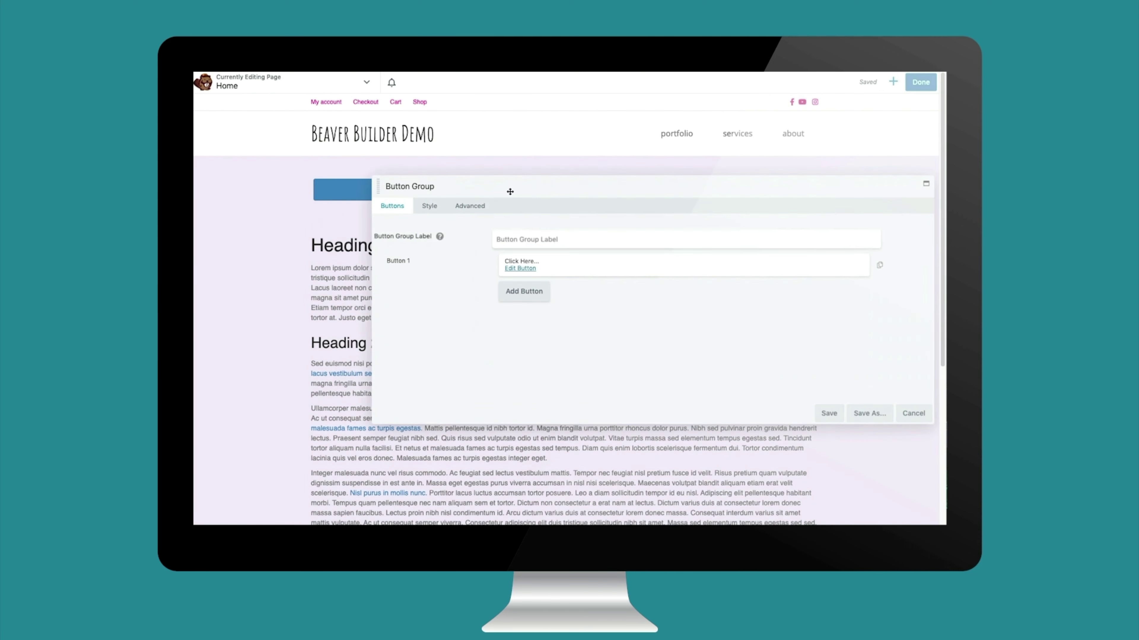
{"action": "left_click", "coordinate": [829, 413]}
{"action": "left_click", "coordinate": [921, 82]}
{"action": "left_click", "coordinate": [920, 82]}
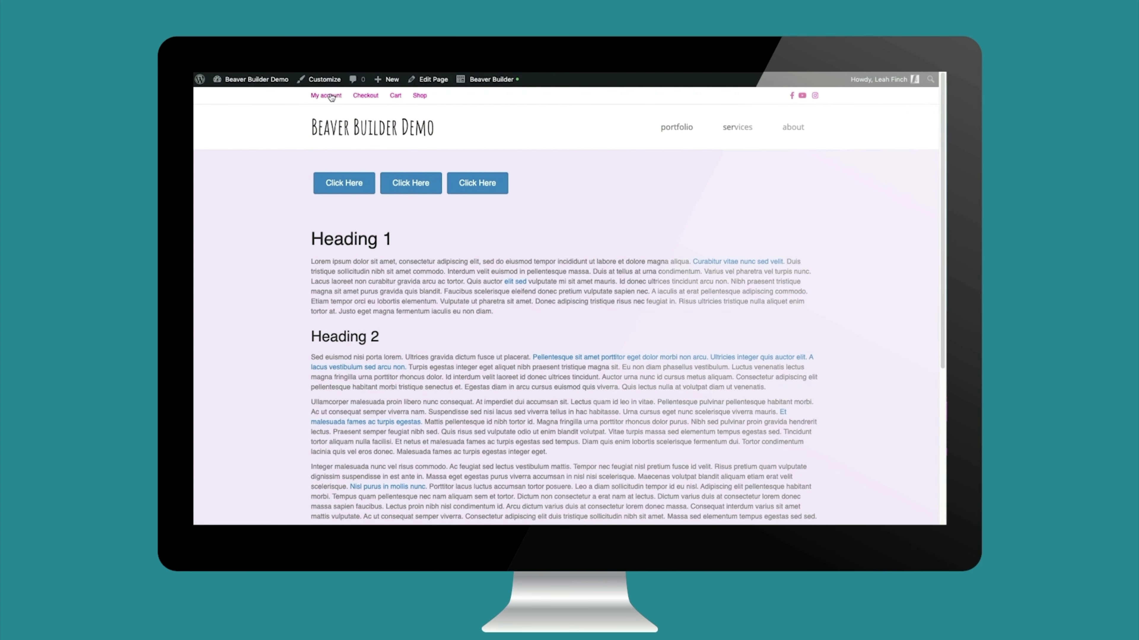
Reopen the theme customizer and set the general Text color to black, #000000.
{"action": "left_click", "coordinate": [325, 80]}
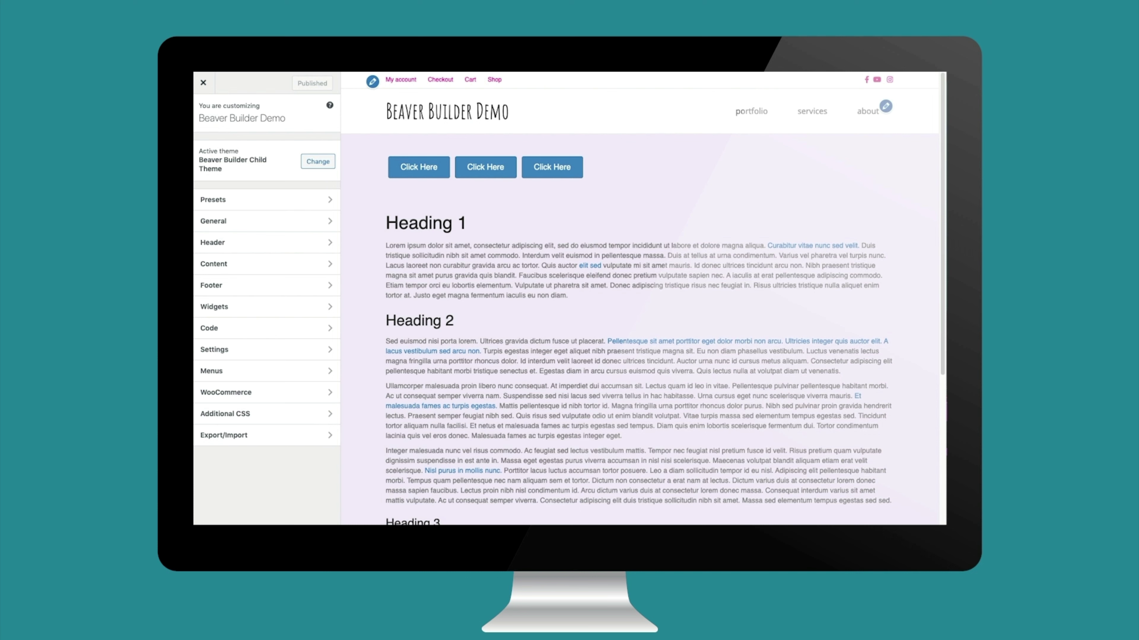
{"action": "left_click", "coordinate": [323, 224]}
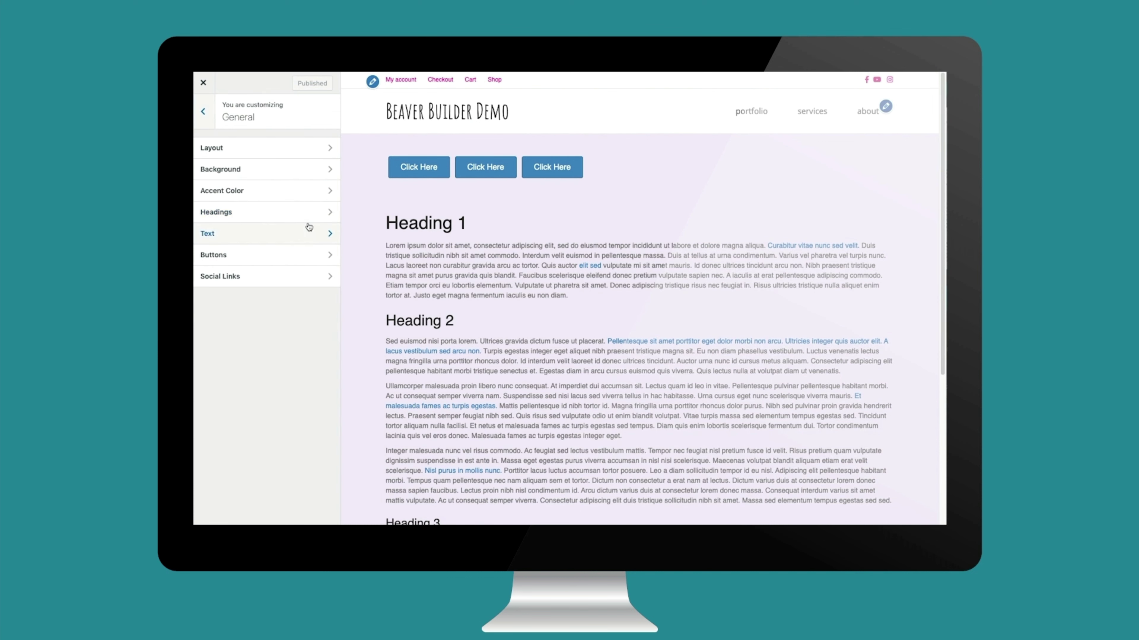
{"action": "left_click", "coordinate": [309, 227]}
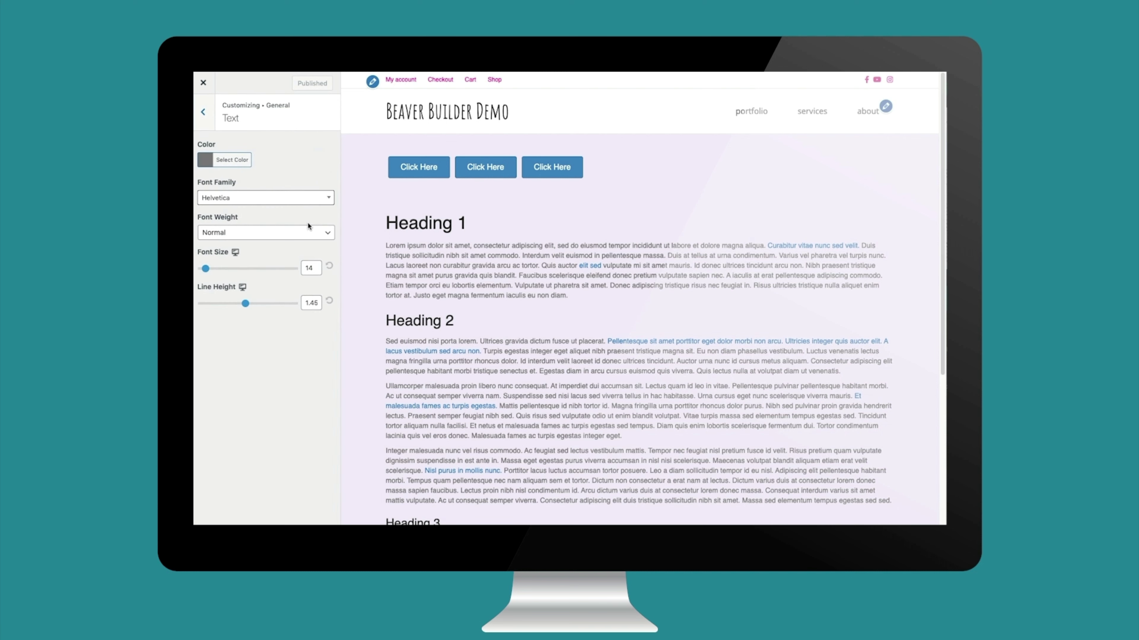
{"action": "left_click", "coordinate": [228, 160]}
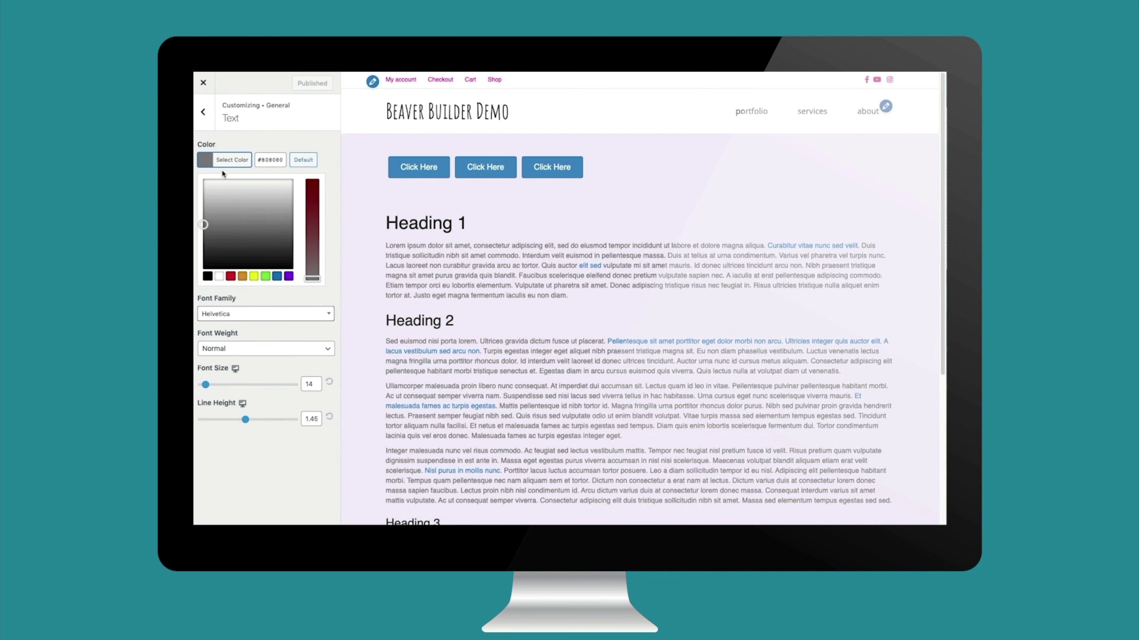
{"action": "left_click", "coordinate": [206, 276]}
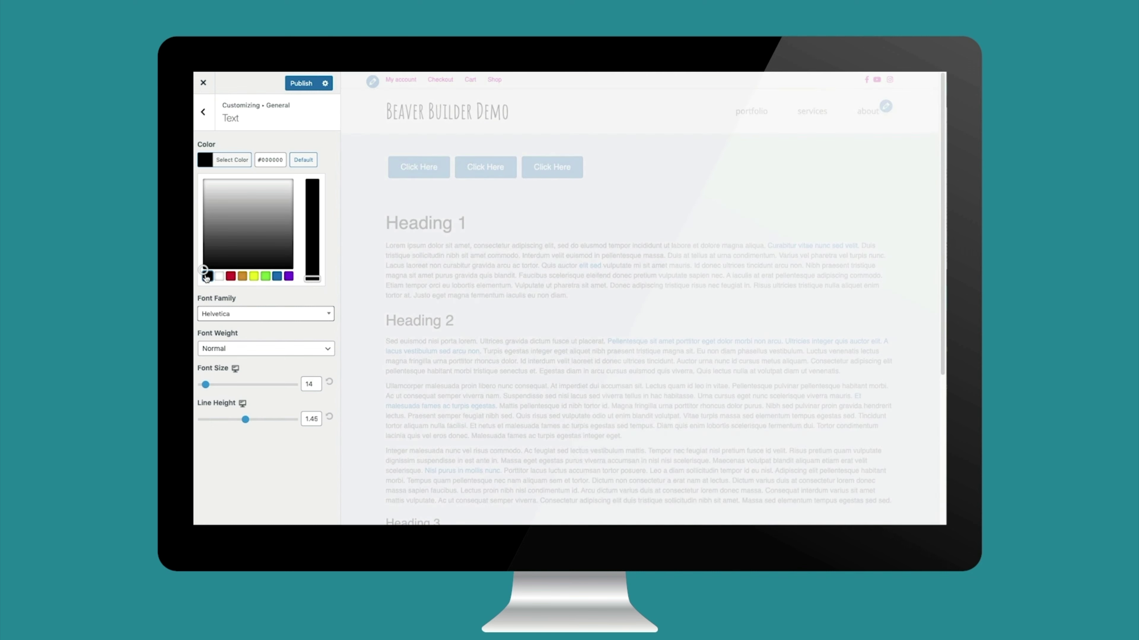
Change the general Text font family to Open Sans.
{"action": "left_click", "coordinate": [220, 313]}
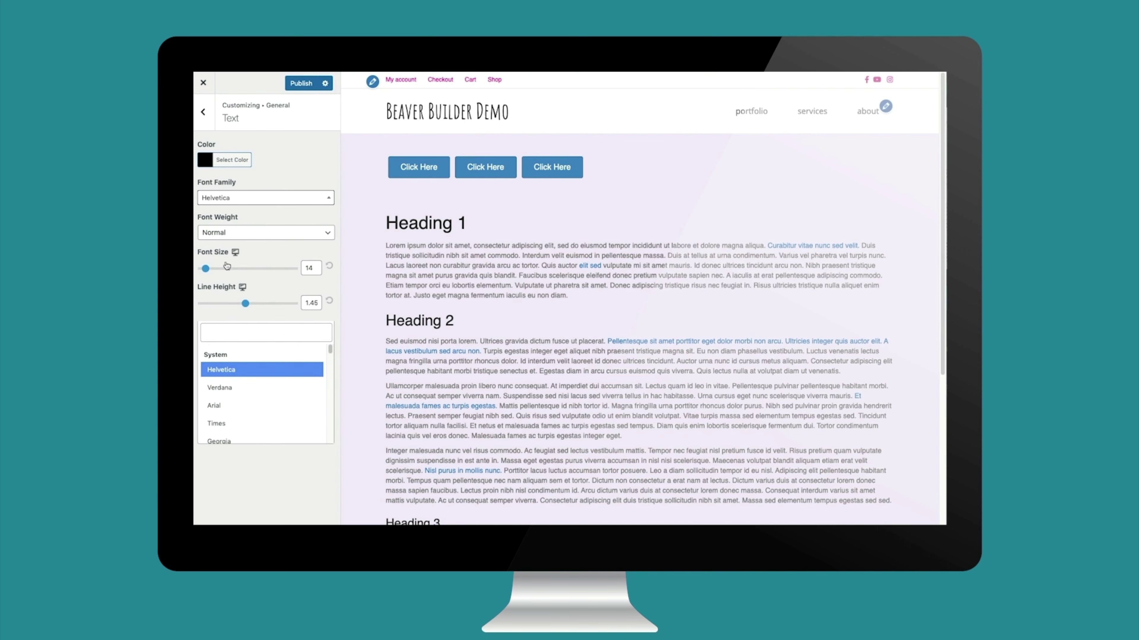
{"action": "left_click", "coordinate": [237, 201]}
{"action": "left_click", "coordinate": [238, 202]}
{"action": "type", "text": "o"}
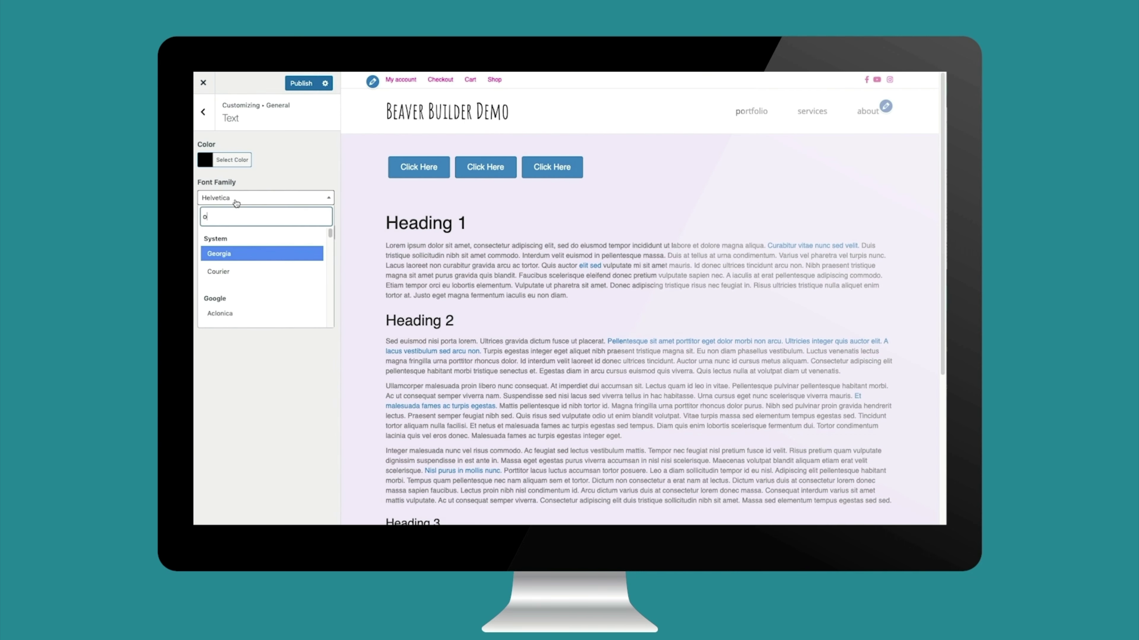
{"action": "type", "text": "pen"}
{"action": "left_click", "coordinate": [264, 248]}
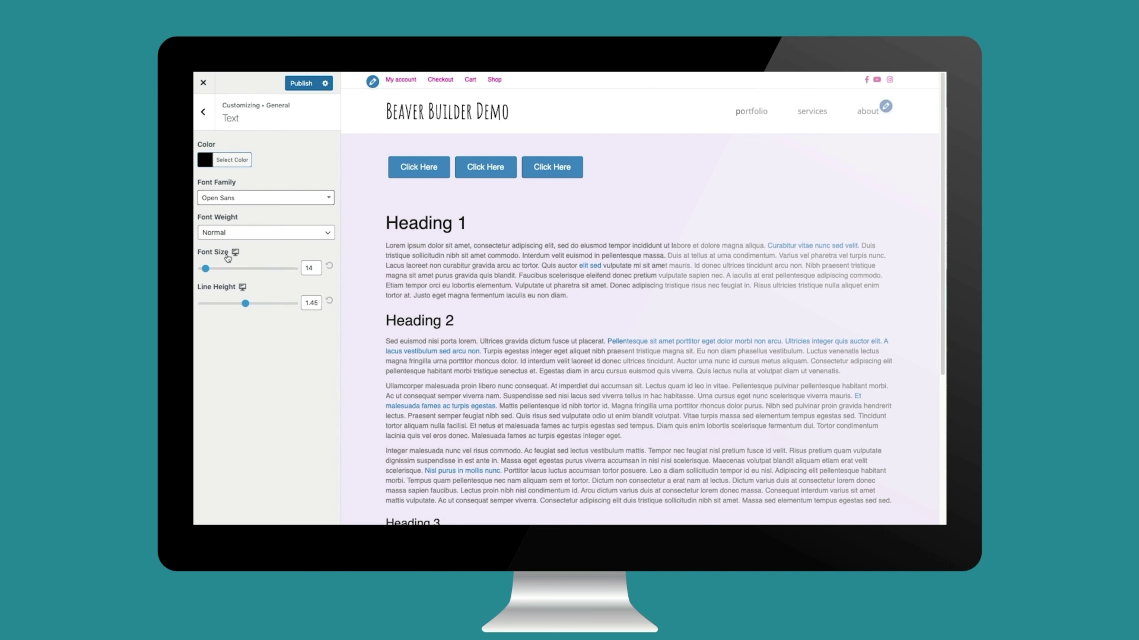
Set the general text's font size to 18 and line height to 1.8, and publish the changes.
{"action": "left_click_drag", "start_coordinate": [205, 268], "coordinate": [210, 269]}
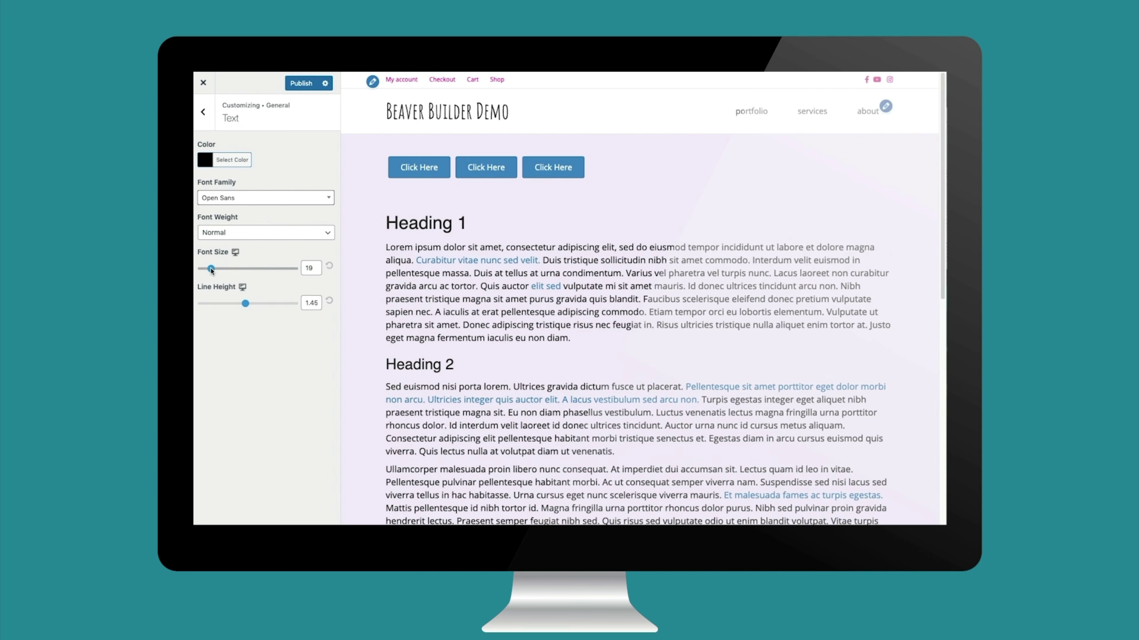
{"action": "mouse_move", "coordinate": [245, 304]}
{"action": "left_mouse_down"}
{"action": "mouse_move", "coordinate": [268, 304]}
{"action": "mouse_move", "coordinate": [258, 305]}
{"action": "left_mouse_up"}
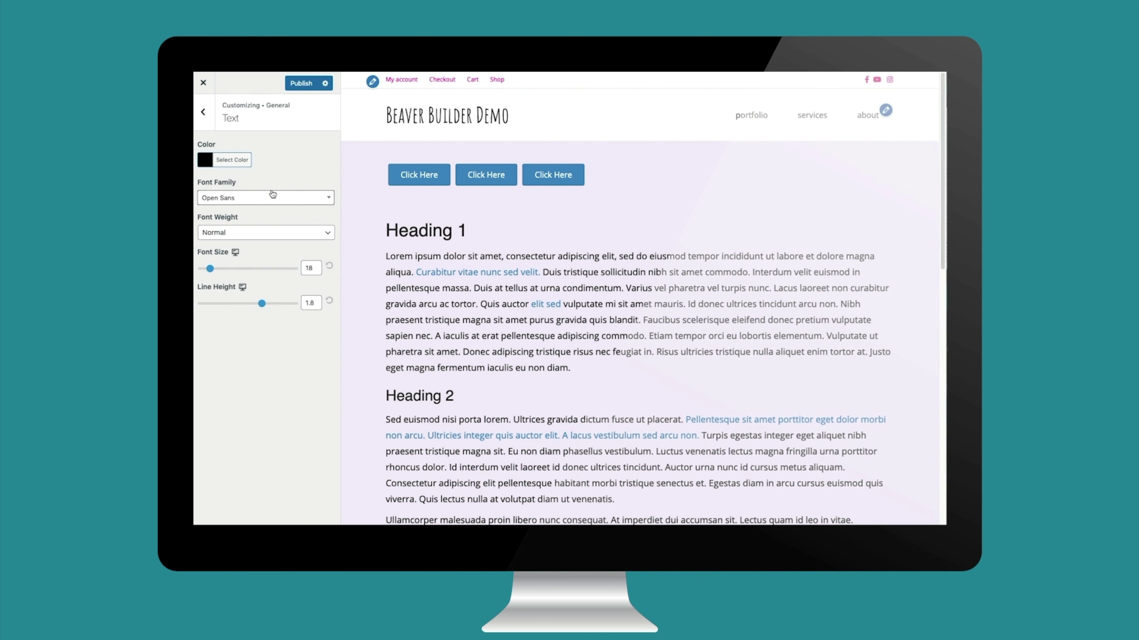
{"action": "left_click", "coordinate": [301, 84]}
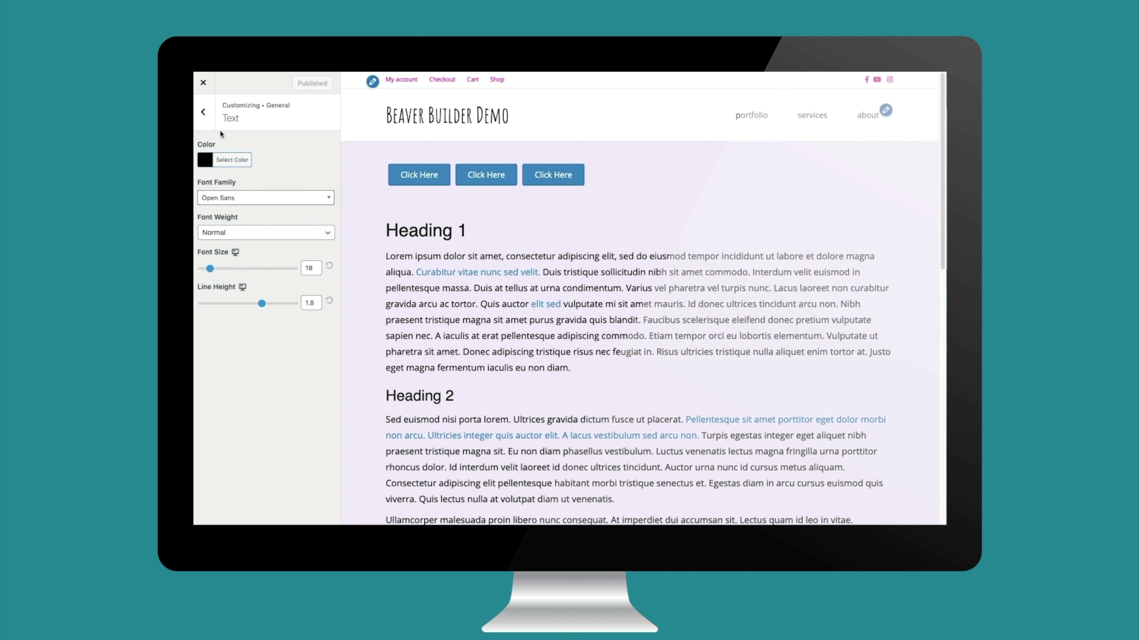
Set the general Accent Color to #e7138b.
{"action": "left_click", "coordinate": [204, 112]}
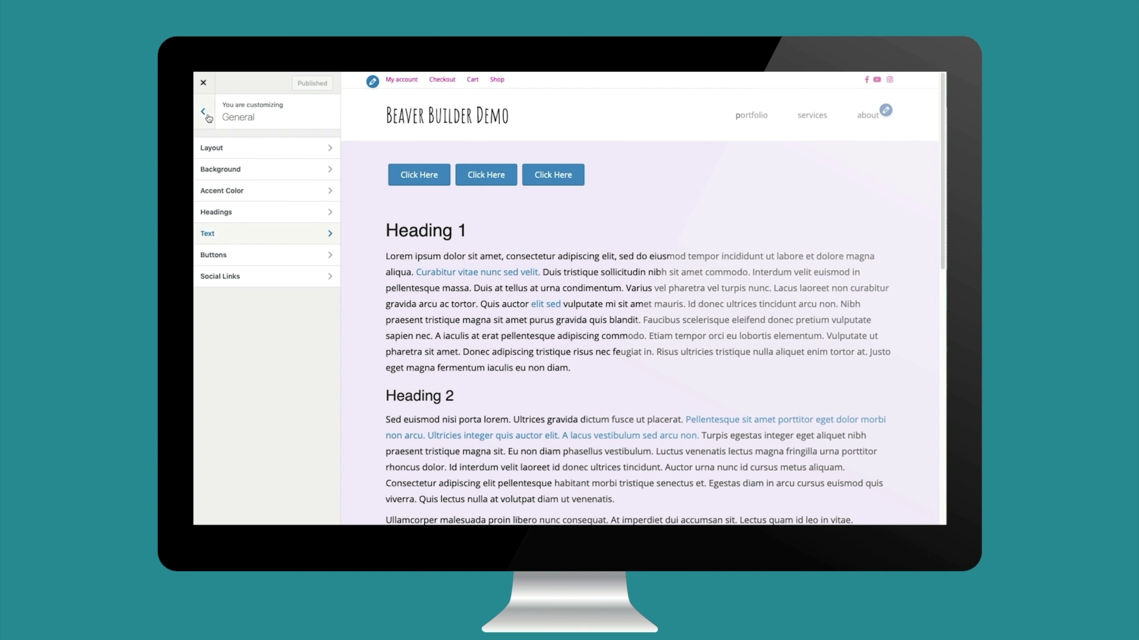
{"action": "left_click", "coordinate": [218, 191]}
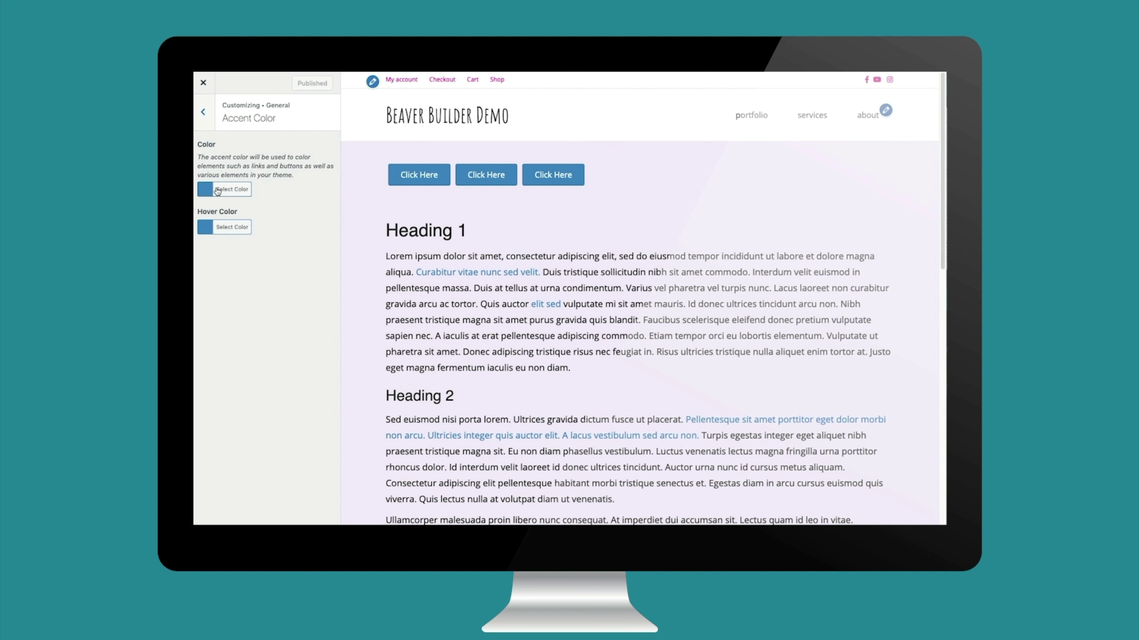
{"action": "left_click", "coordinate": [218, 190]}
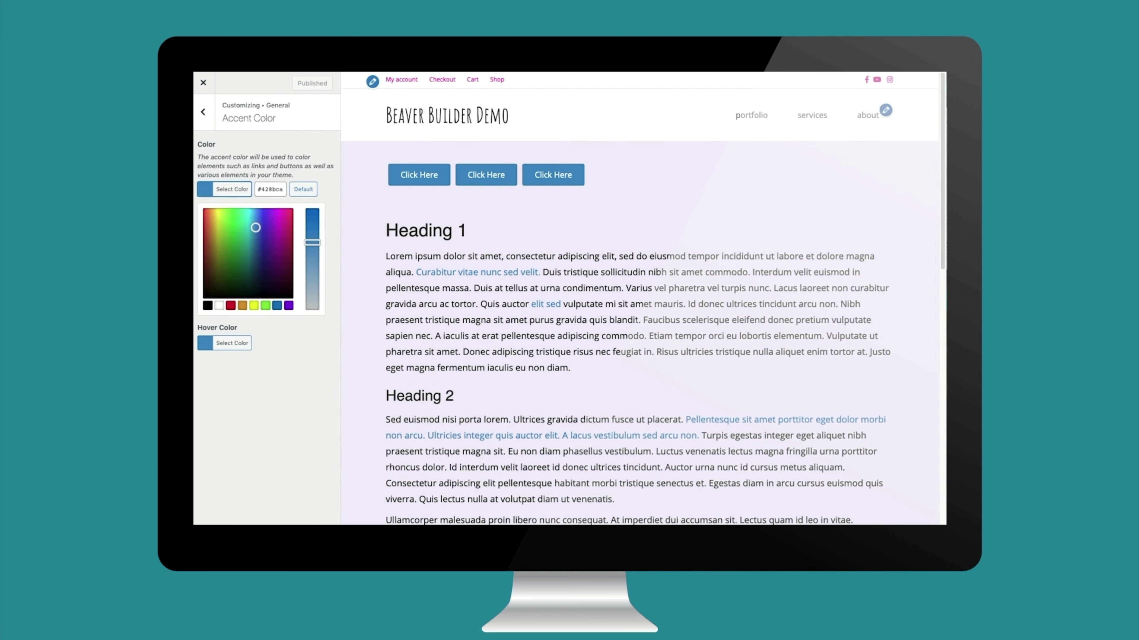
{"action": "triple_click", "coordinate": [270, 189]}
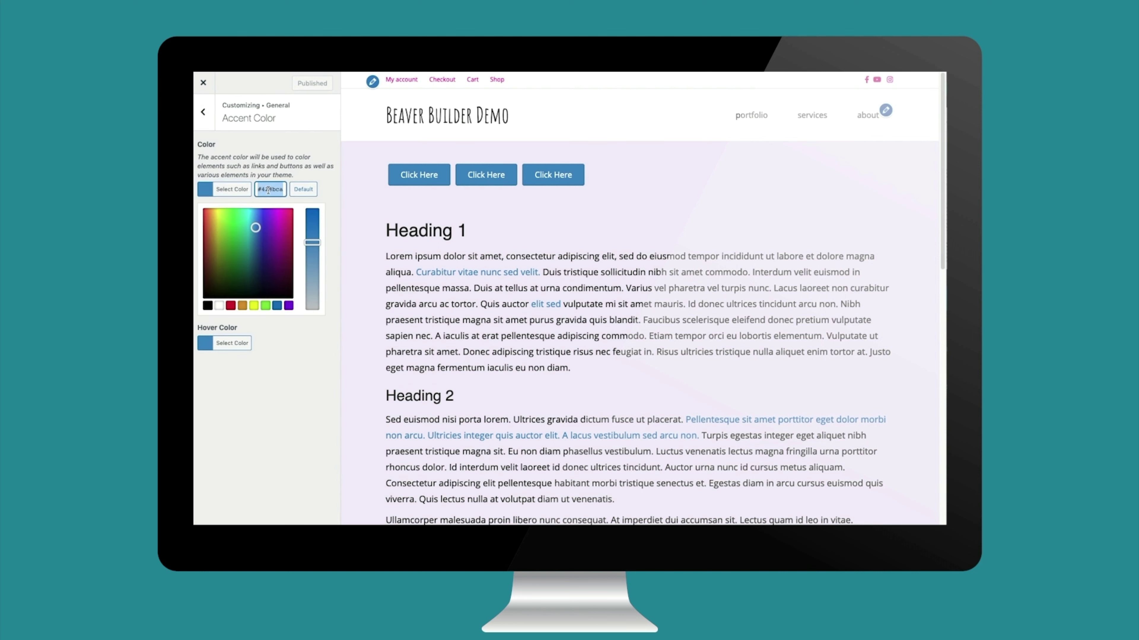
{"action": "type", "text": "#e7138b"}
Set the accent hover color to the darker magenta #aa006c and publish the accent colors.
{"action": "left_click", "coordinate": [232, 344]}
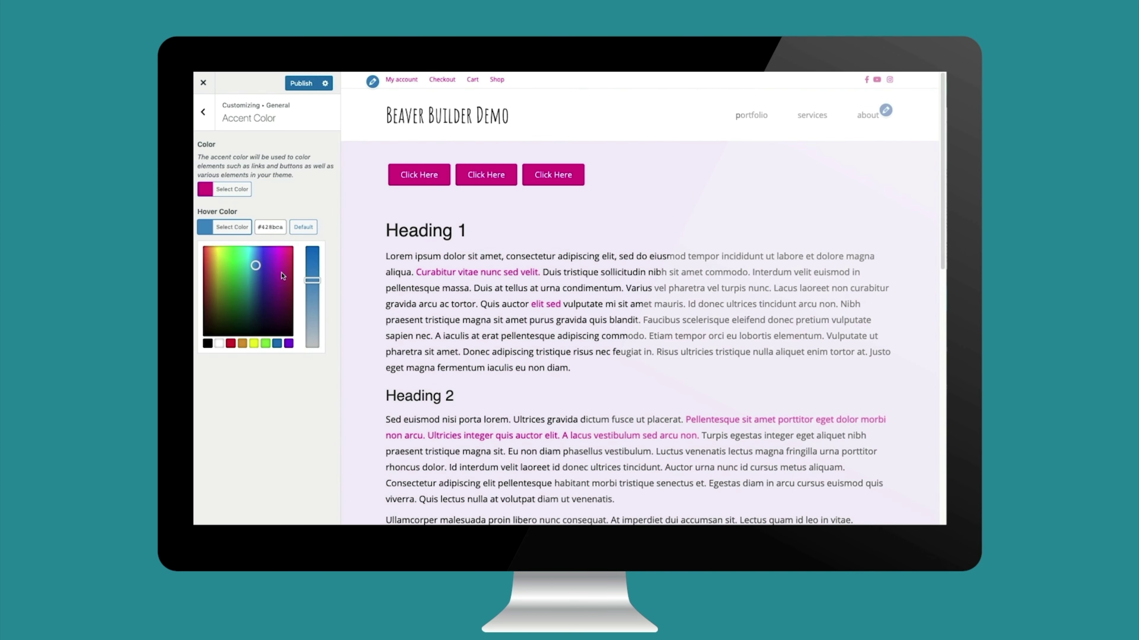
{"action": "triple_click", "coordinate": [271, 226]}
{"action": "type", "text": "#e7138b"}
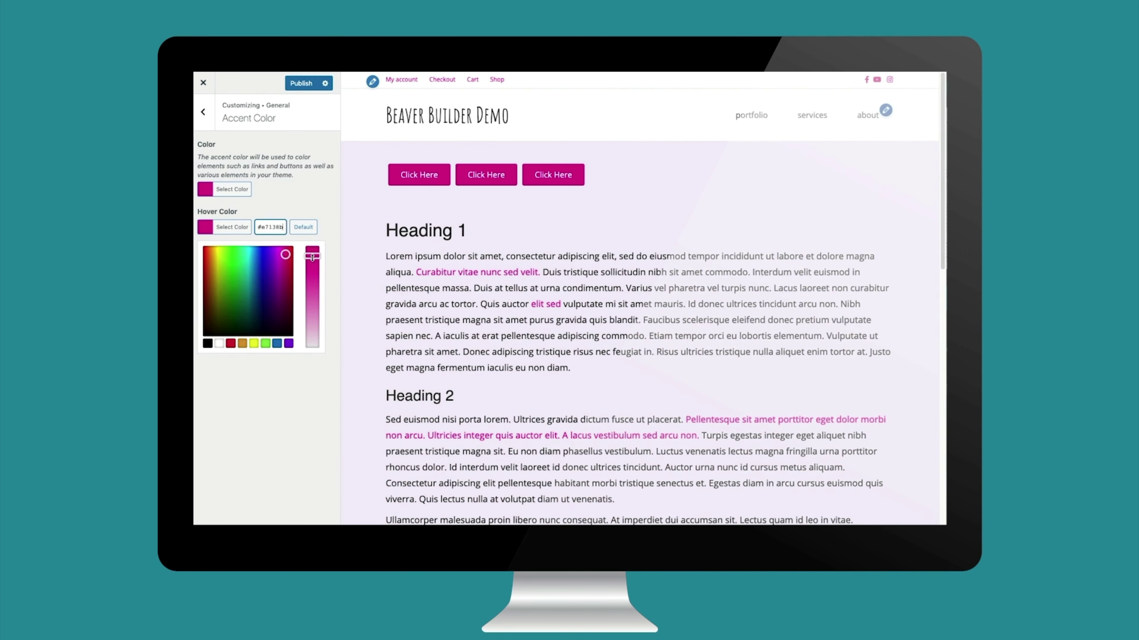
{"action": "left_click", "coordinate": [285, 253]}
{"action": "left_click_drag", "start_coordinate": [286, 254], "coordinate": [284, 276]}
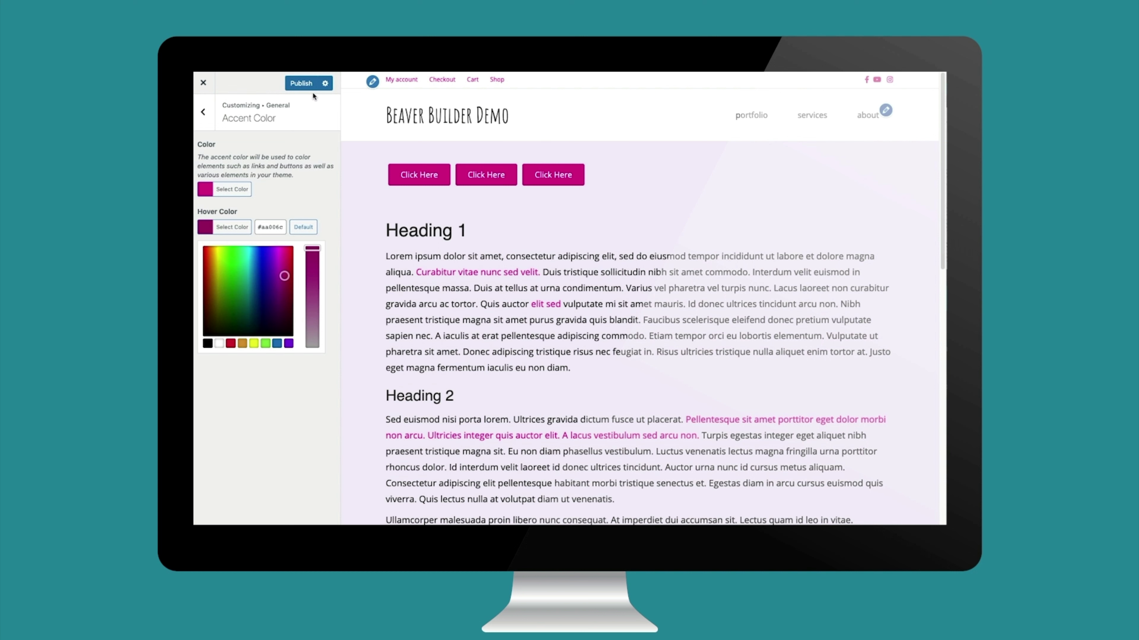
{"action": "left_click", "coordinate": [305, 86]}
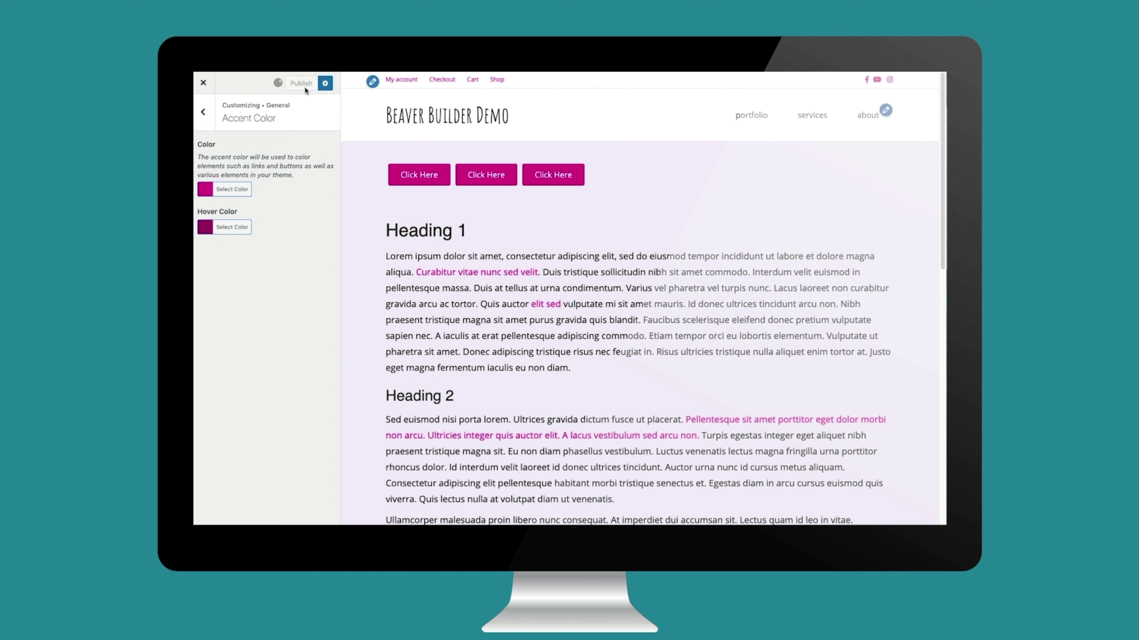
Switch the general Button Style to Custom and set the button font family to Open Sans.
{"action": "left_click", "coordinate": [206, 115]}
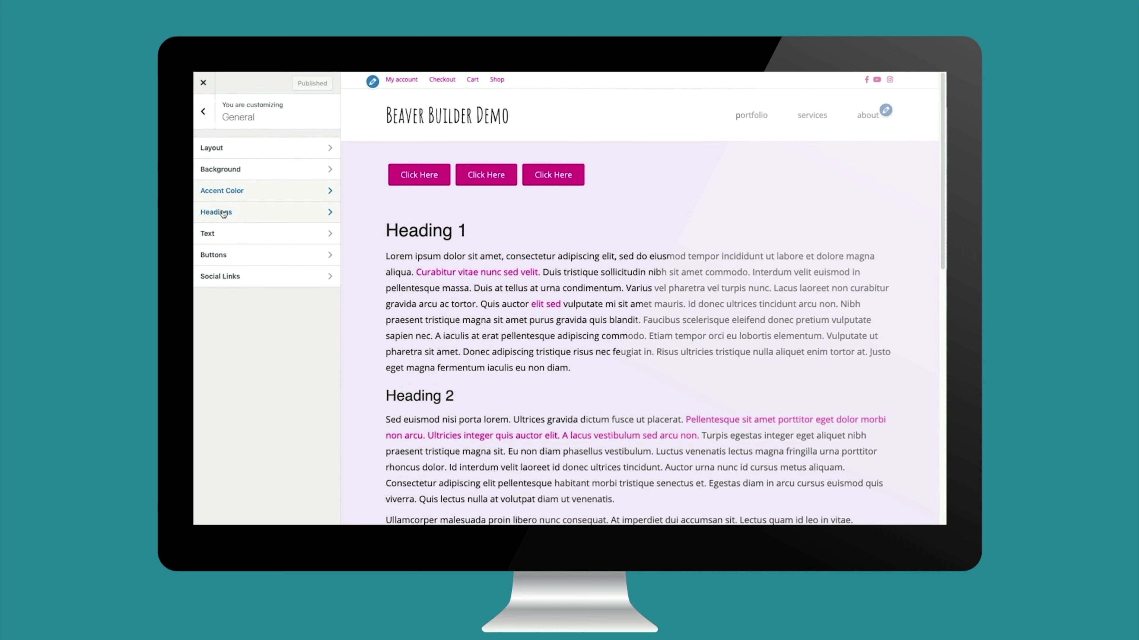
{"action": "left_click", "coordinate": [221, 255]}
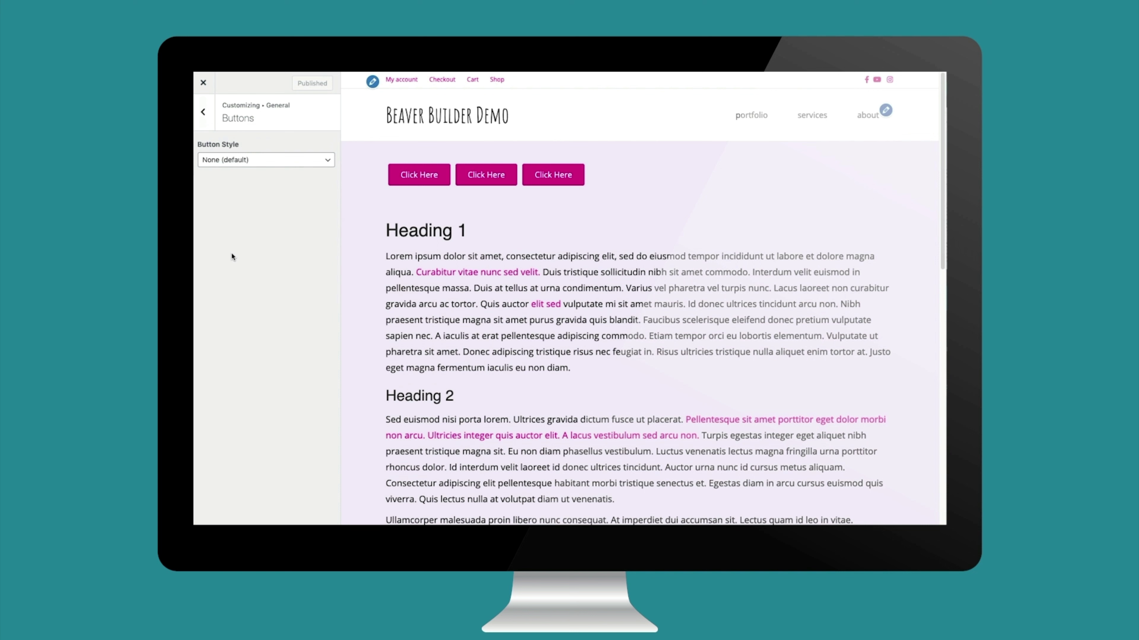
{"action": "left_click", "coordinate": [271, 160]}
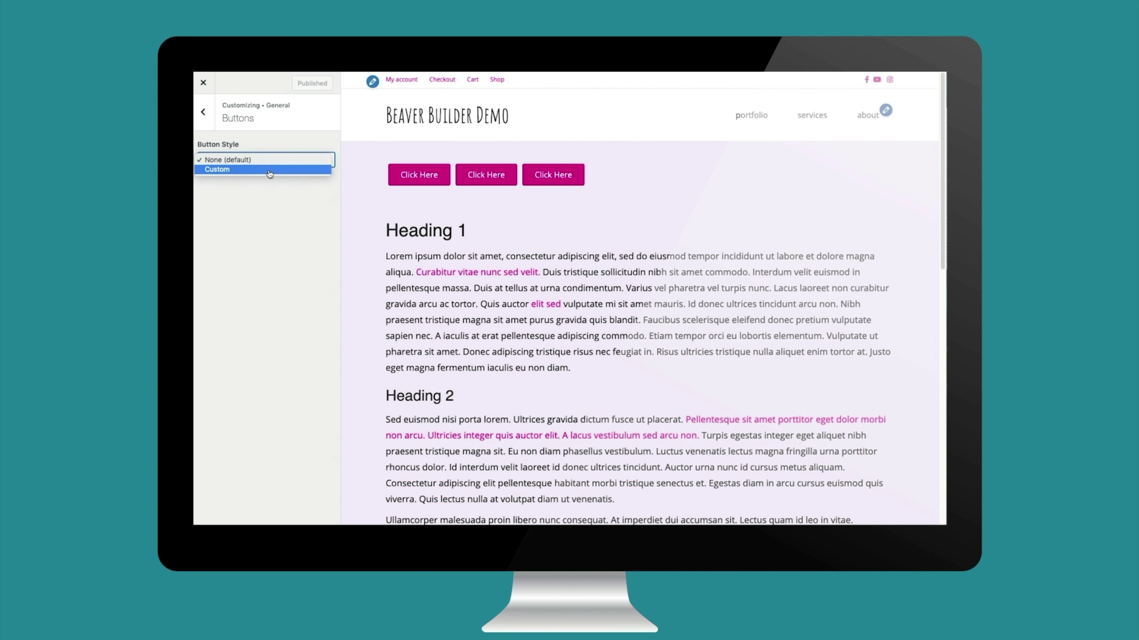
{"action": "left_click", "coordinate": [269, 174]}
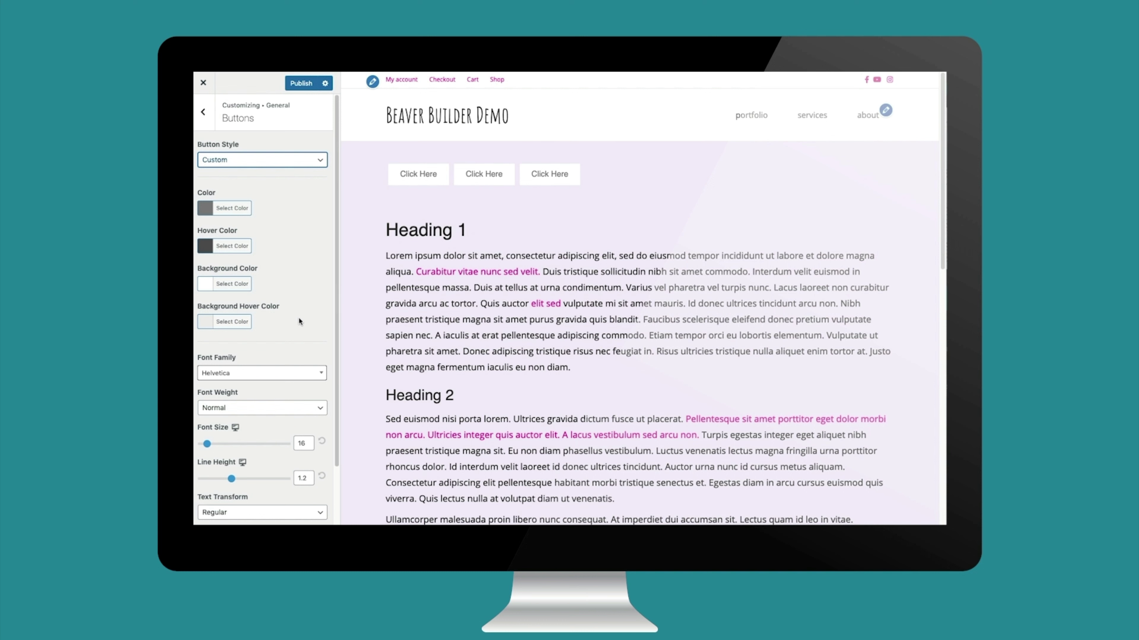
{"action": "left_click", "coordinate": [257, 376]}
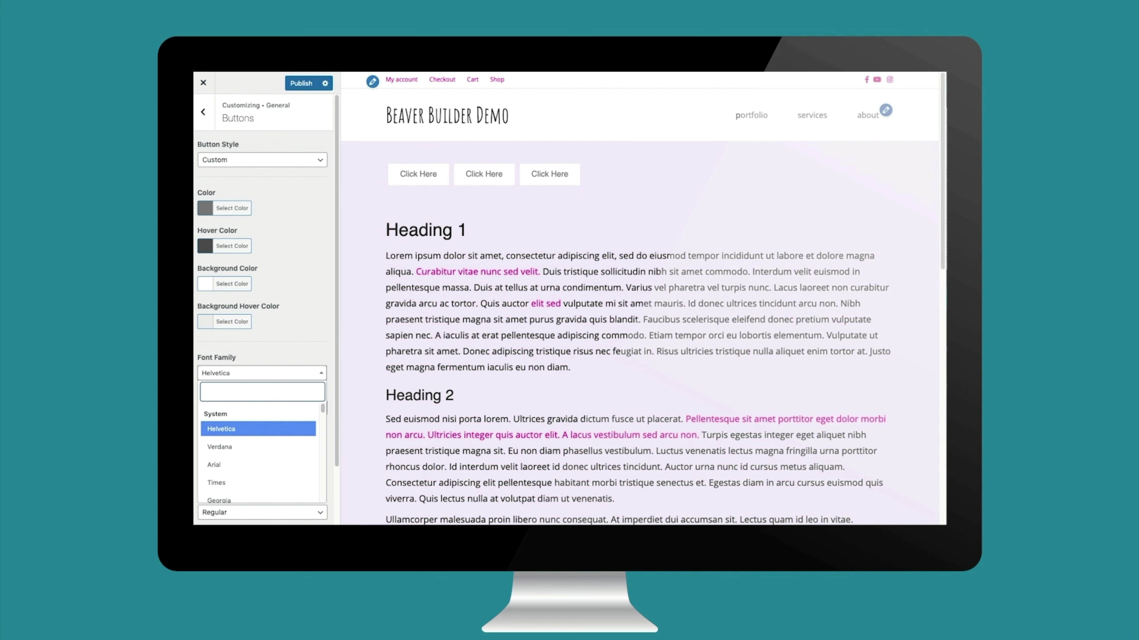
{"action": "type", "text": "open"}
{"action": "left_click", "coordinate": [244, 432]}
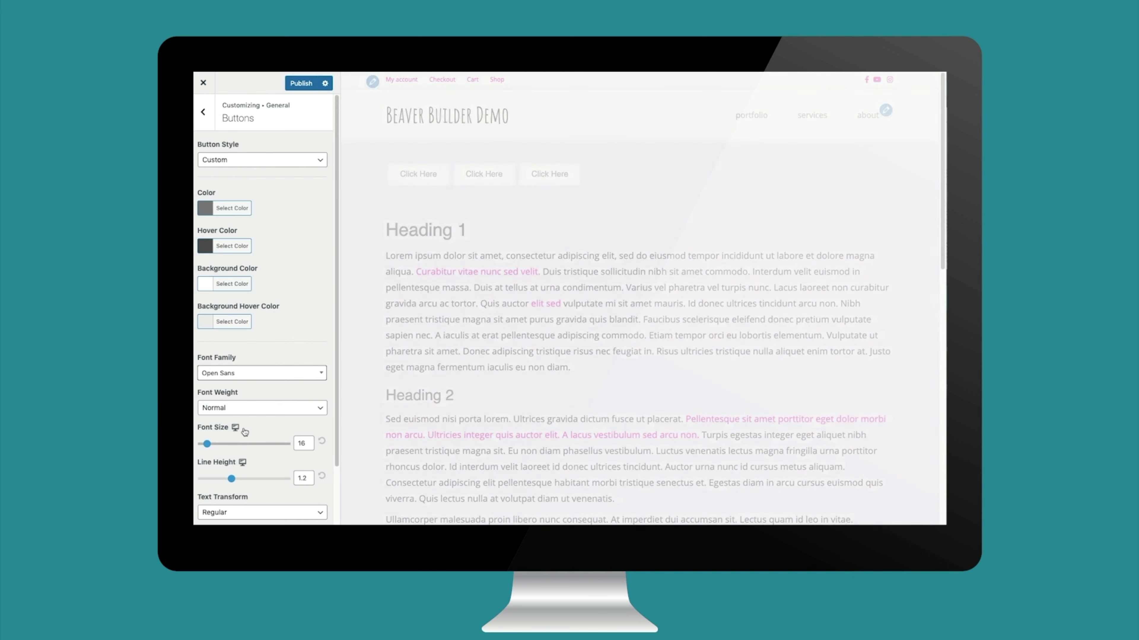
Set the button font weight to Semi-Bold and the button border style to Solid.
{"action": "left_click", "coordinate": [249, 408]}
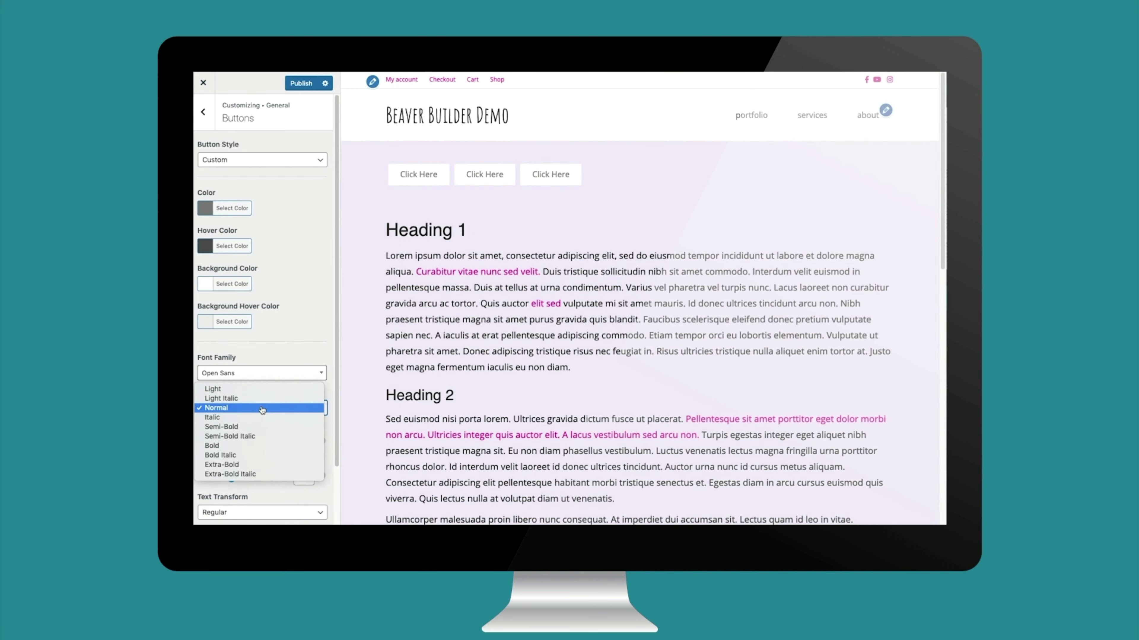
{"action": "left_click", "coordinate": [252, 426]}
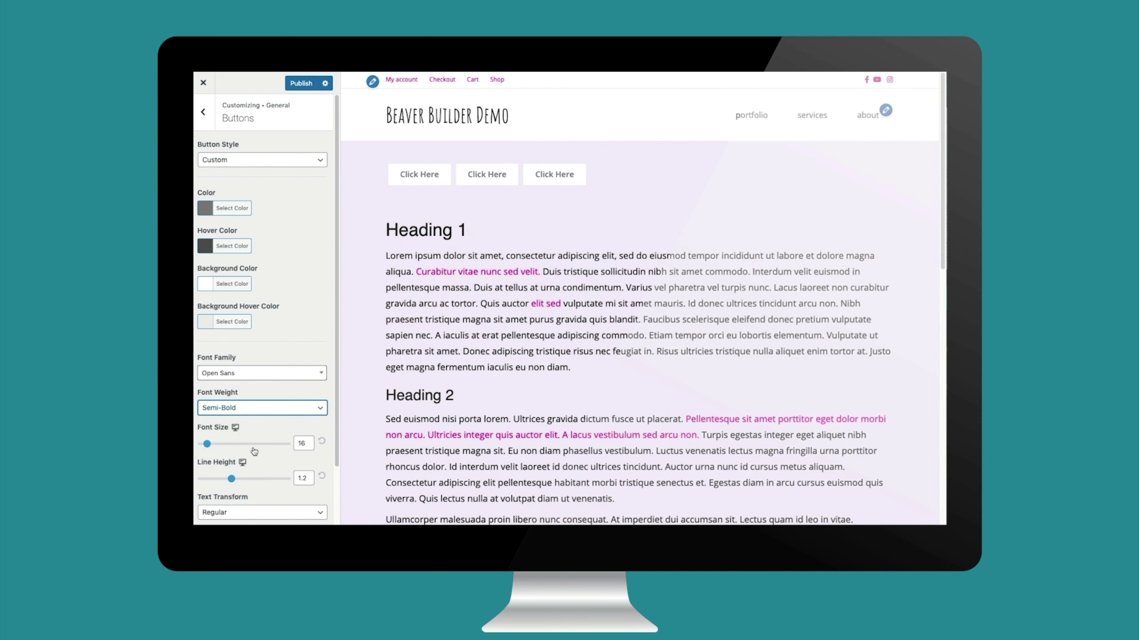
{"action": "scroll", "coordinate": [254, 448], "scroll_direction": "down", "scroll_amount": 3}
{"action": "left_click", "coordinate": [262, 481]}
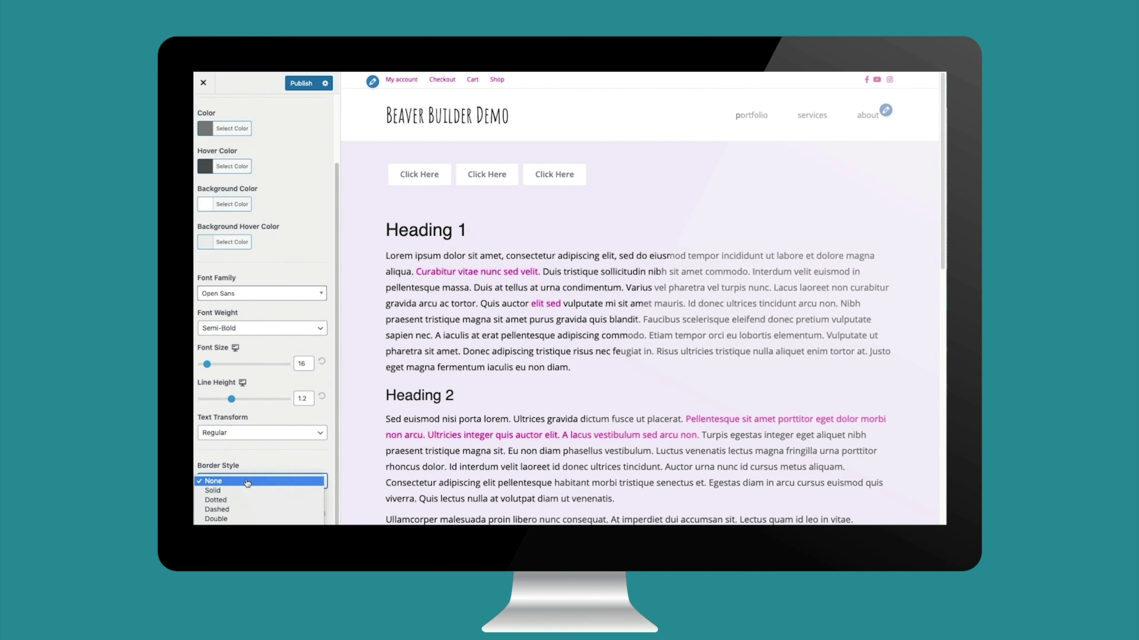
{"action": "left_click", "coordinate": [248, 494]}
Set the button border color to the light teal #84d3d6 and the border width to 2.
{"action": "scroll", "coordinate": [269, 484], "scroll_direction": "down", "scroll_amount": 2}
{"action": "scroll", "coordinate": [274, 476], "scroll_direction": "down", "scroll_amount": 2}
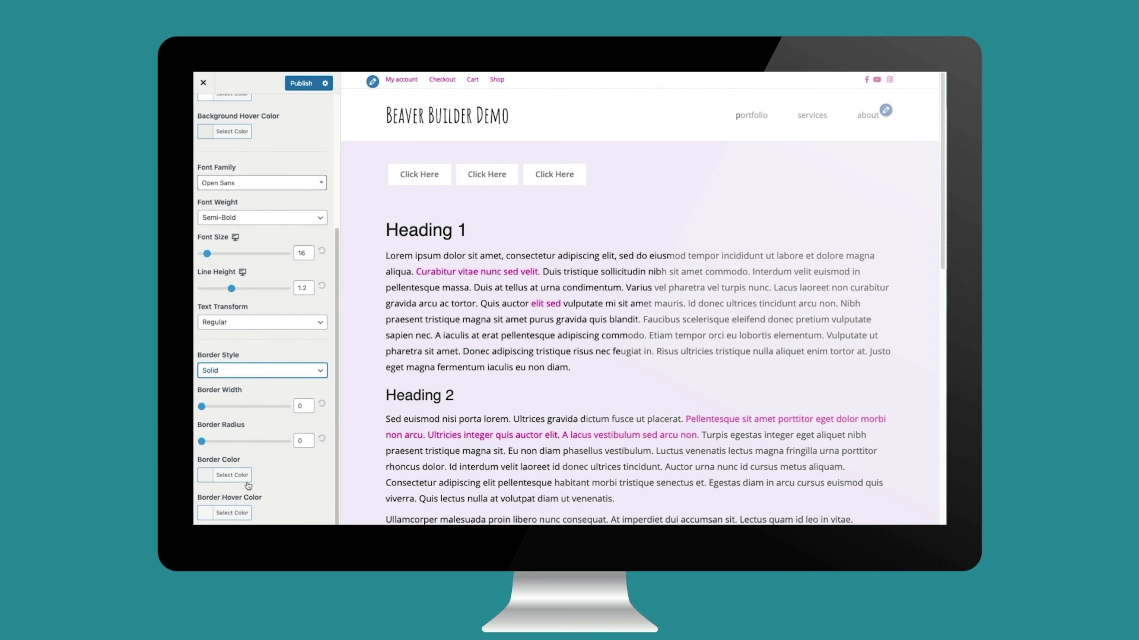
{"action": "left_click", "coordinate": [242, 476]}
{"action": "scroll", "coordinate": [269, 484], "scroll_direction": "down", "scroll_amount": 4}
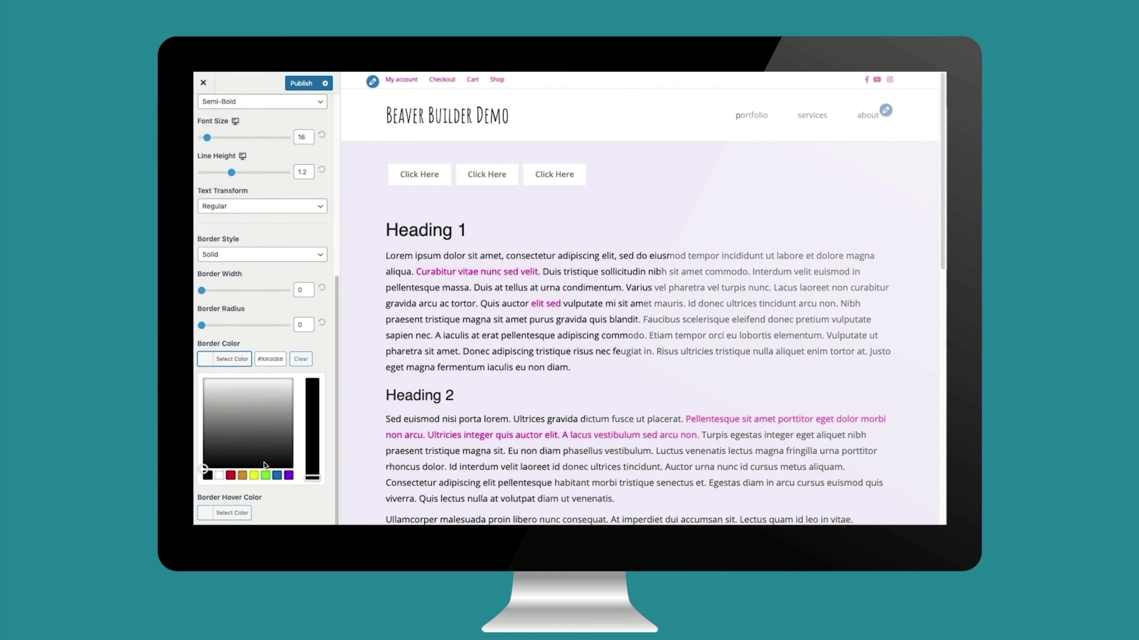
{"action": "mouse_move", "coordinate": [248, 448]}
{"action": "left_mouse_down"}
{"action": "mouse_move", "coordinate": [270, 418]}
{"action": "mouse_move", "coordinate": [267, 436]}
{"action": "mouse_move", "coordinate": [249, 393]}
{"action": "mouse_move", "coordinate": [311, 421]}
{"action": "mouse_move", "coordinate": [310, 441]}
{"action": "left_mouse_up"}
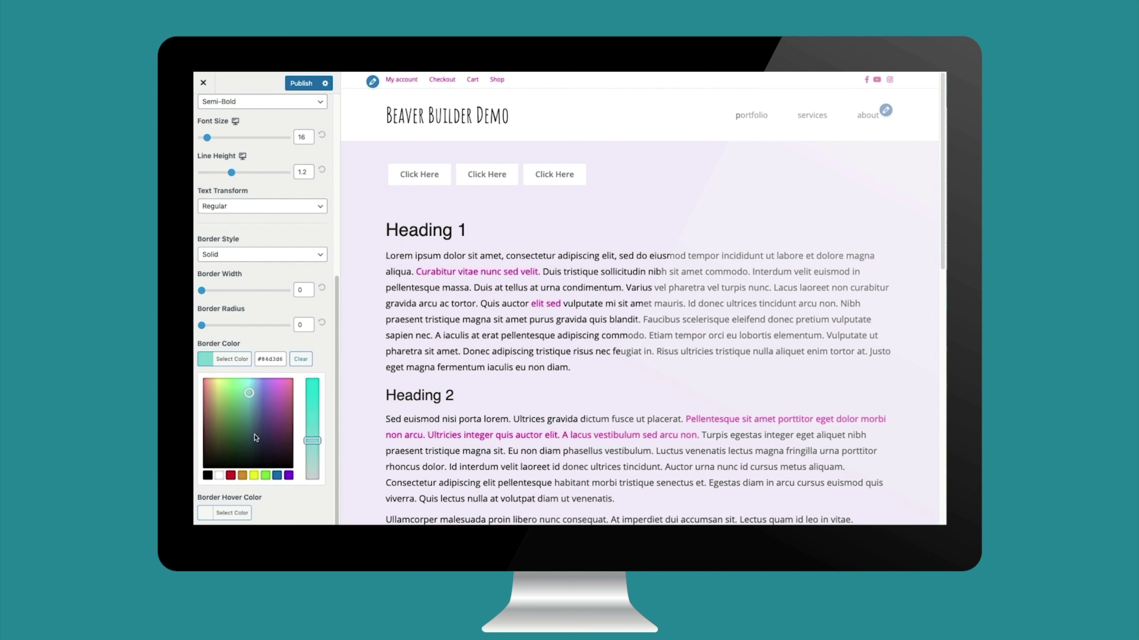
{"action": "left_click", "coordinate": [279, 341]}
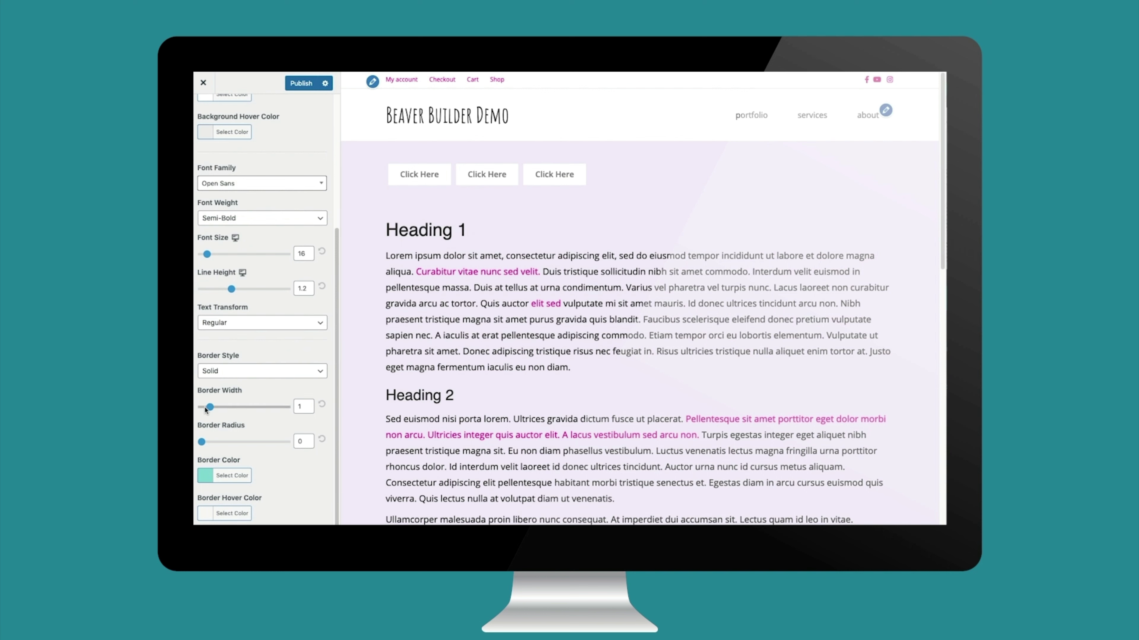
{"action": "left_click_drag", "start_coordinate": [201, 406], "coordinate": [218, 407]}
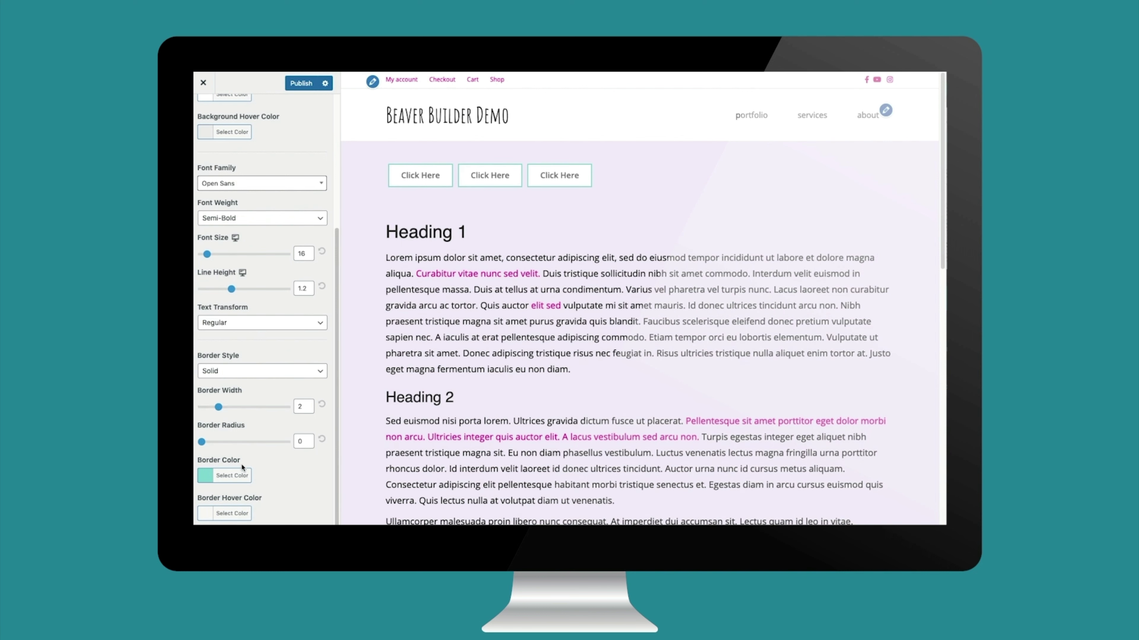
Reuse the border color for the button's border hover color and darken it to #629c9e.
{"action": "left_click", "coordinate": [236, 515]}
{"action": "left_click", "coordinate": [237, 477]}
{"action": "left_click", "coordinate": [268, 475]}
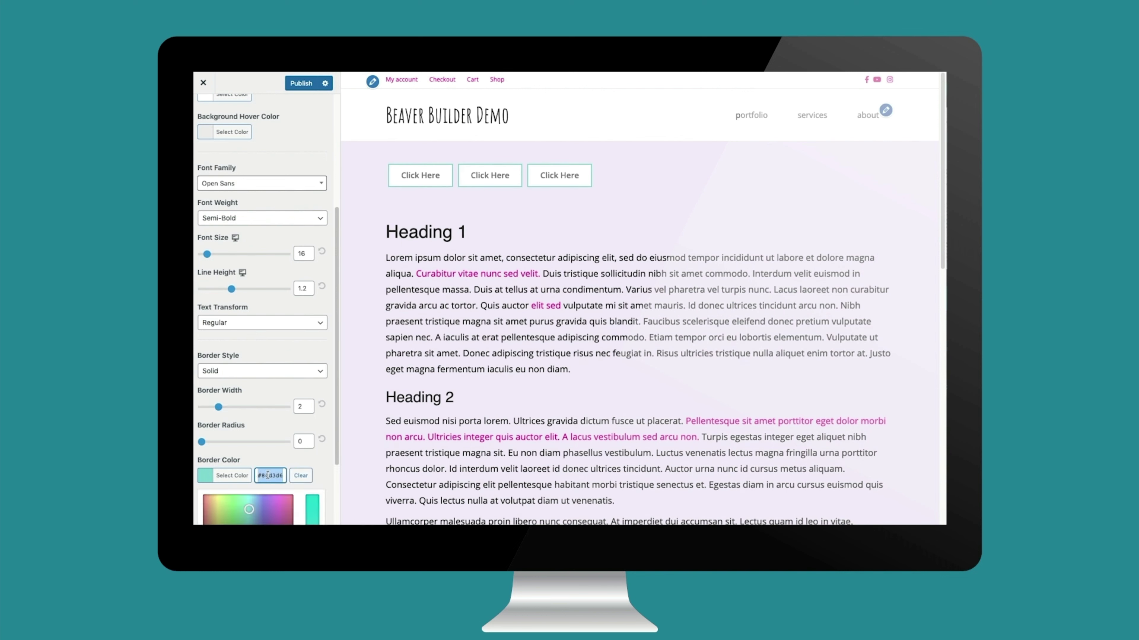
{"action": "left_click", "coordinate": [231, 357]}
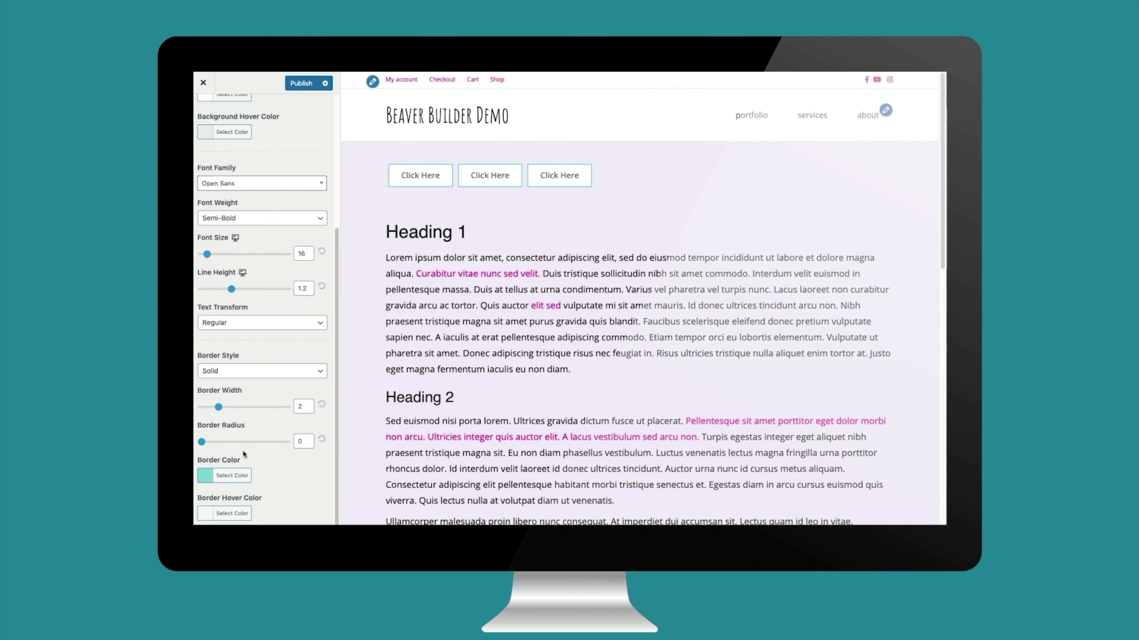
{"action": "left_click", "coordinate": [221, 515]}
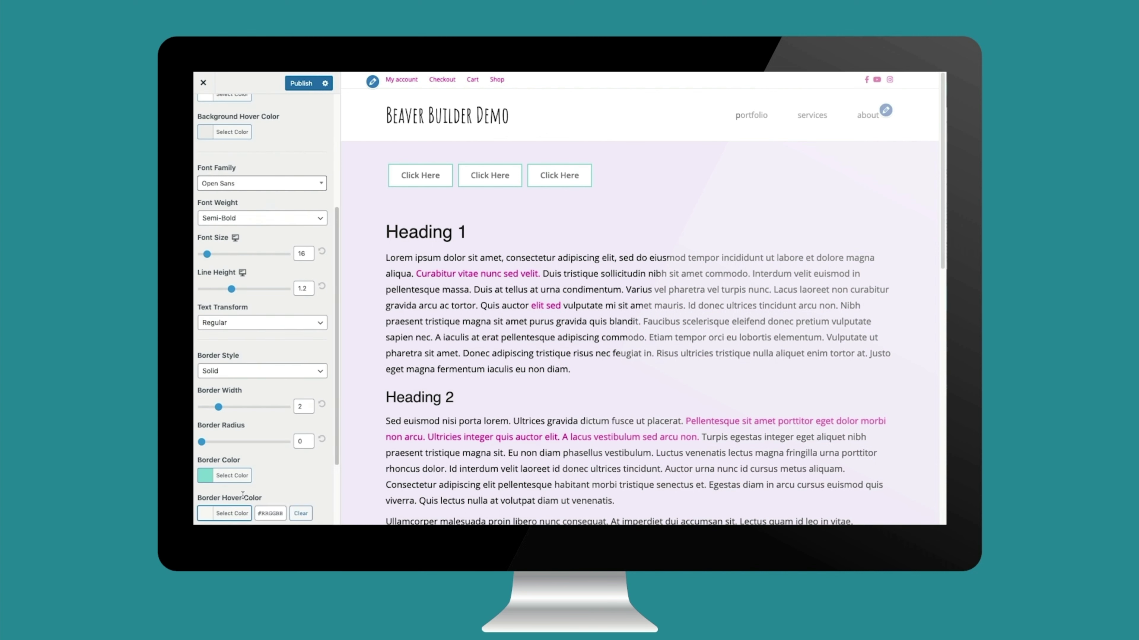
{"action": "left_click", "coordinate": [275, 512]}
{"action": "left_click_drag", "start_coordinate": [250, 445], "coordinate": [250, 464]}
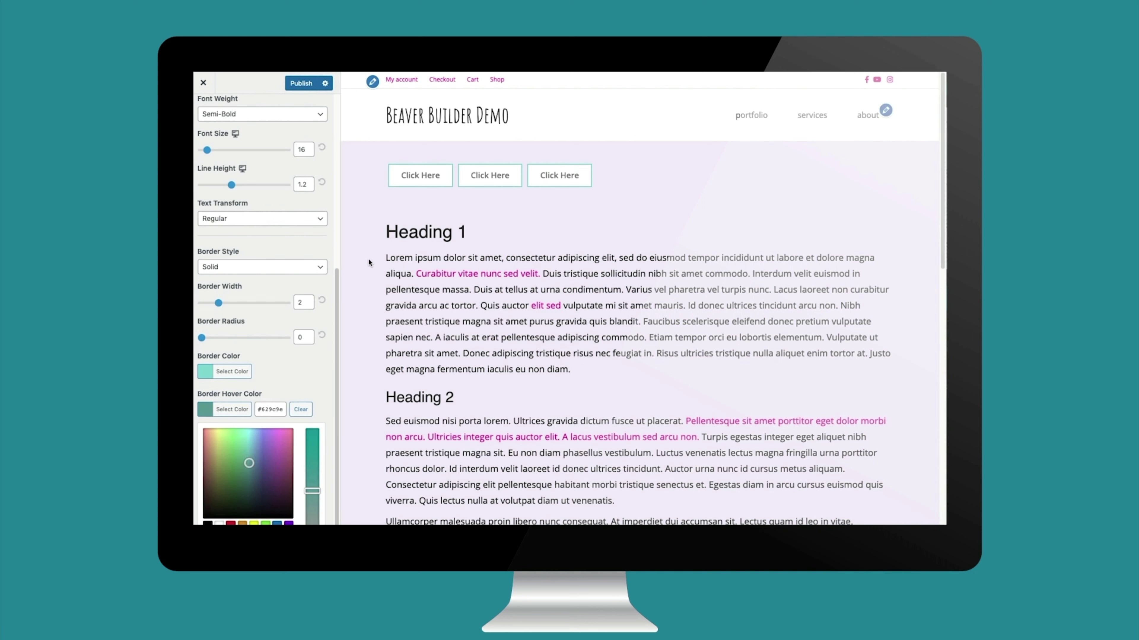
Set the button background hover color to white #ffffff and the button text color to black #000000.
{"action": "scroll", "coordinate": [225, 260], "scroll_direction": "up", "scroll_amount": 5}
{"action": "left_click", "coordinate": [225, 259]}
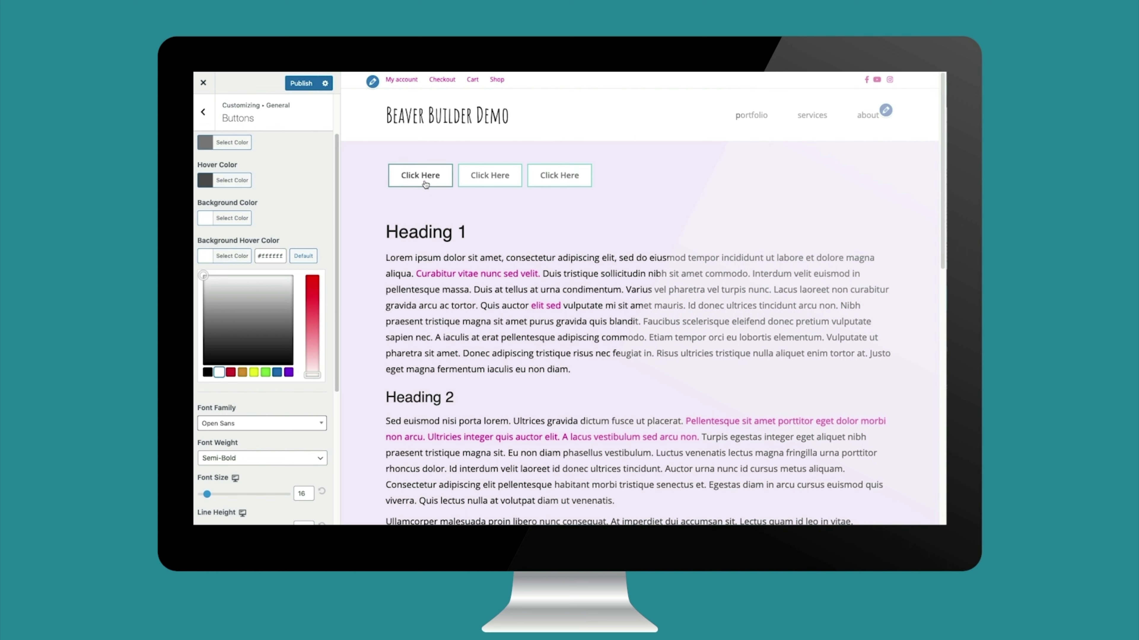
{"action": "scroll", "coordinate": [294, 232], "scroll_direction": "up", "scroll_amount": 2}
{"action": "left_click", "coordinate": [246, 216]}
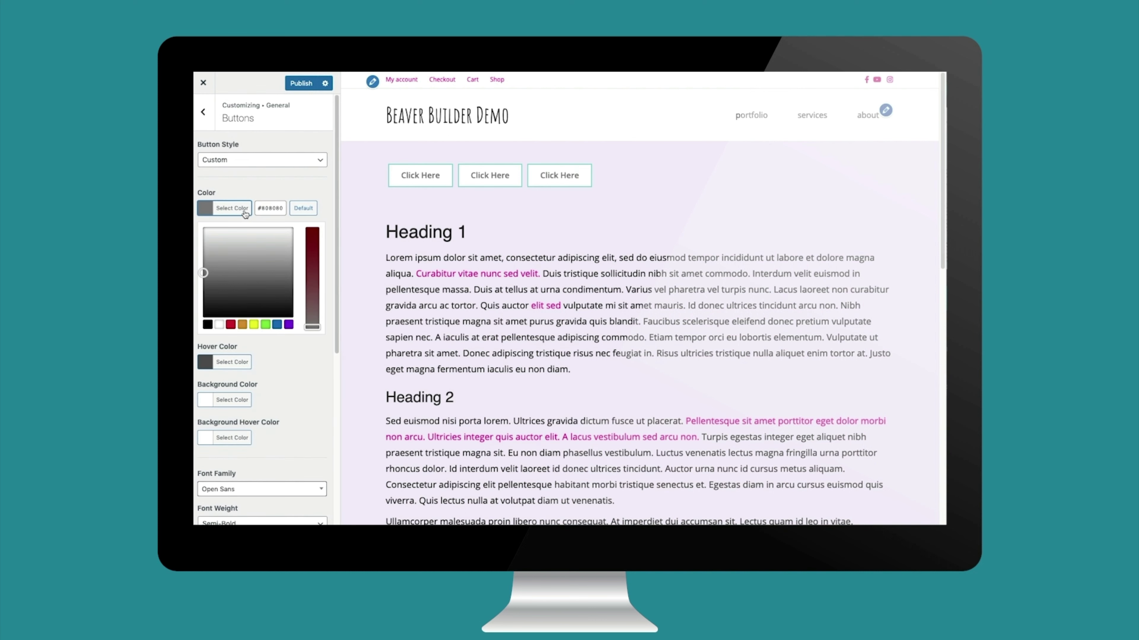
{"action": "left_click", "coordinate": [207, 325]}
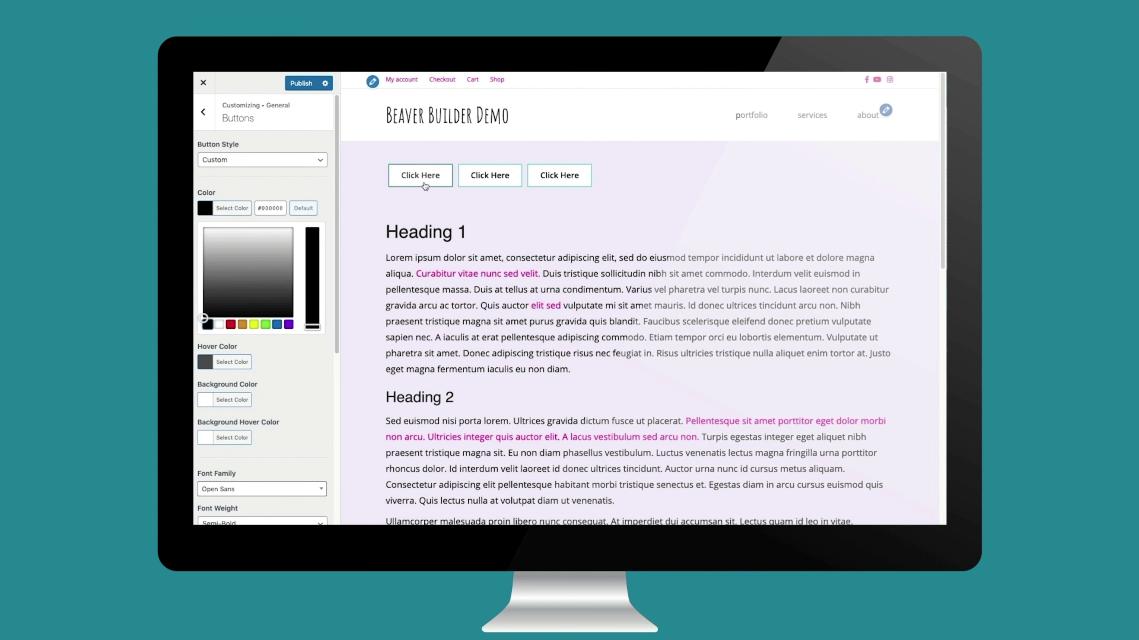
Set the button font size to 14 and line height to 0.8, and publish the button styling.
{"action": "scroll", "coordinate": [292, 304], "scroll_direction": "down", "scroll_amount": 9}
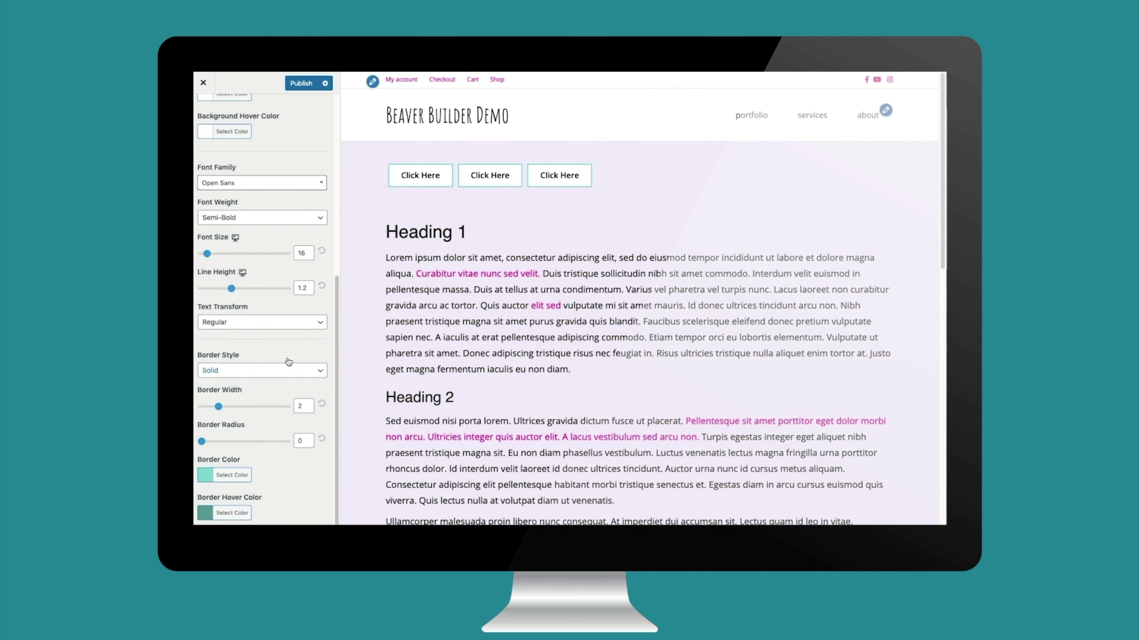
{"action": "scroll", "coordinate": [288, 362], "scroll_direction": "up", "scroll_amount": 1}
{"action": "left_click_drag", "start_coordinate": [270, 261], "coordinate": [215, 297]}
{"action": "left_click", "coordinate": [300, 83]}
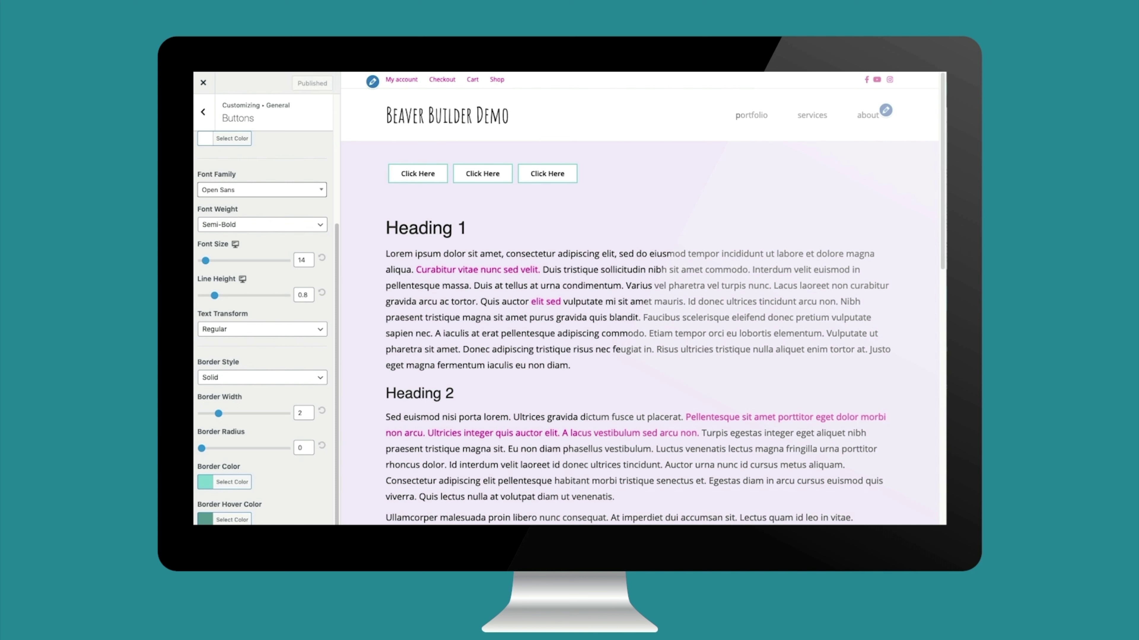
In the general Headings settings, set the font family of all headings to Open Sans and the font weight to Bold.
{"action": "key", "text": "Escape"}
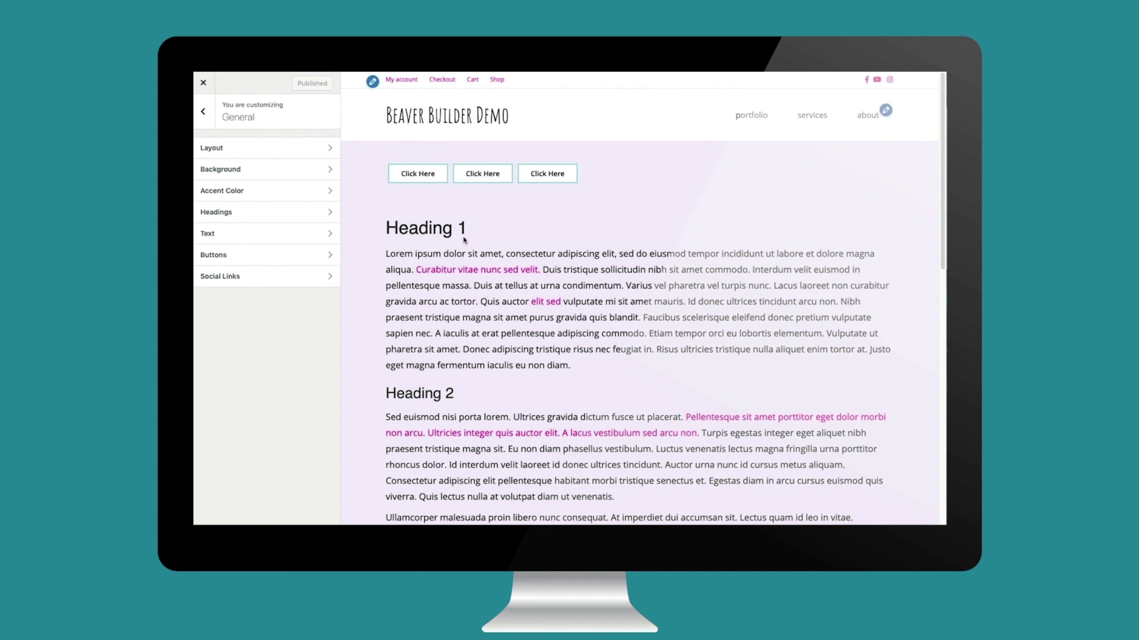
{"action": "left_click", "coordinate": [269, 211]}
{"action": "left_click", "coordinate": [268, 233]}
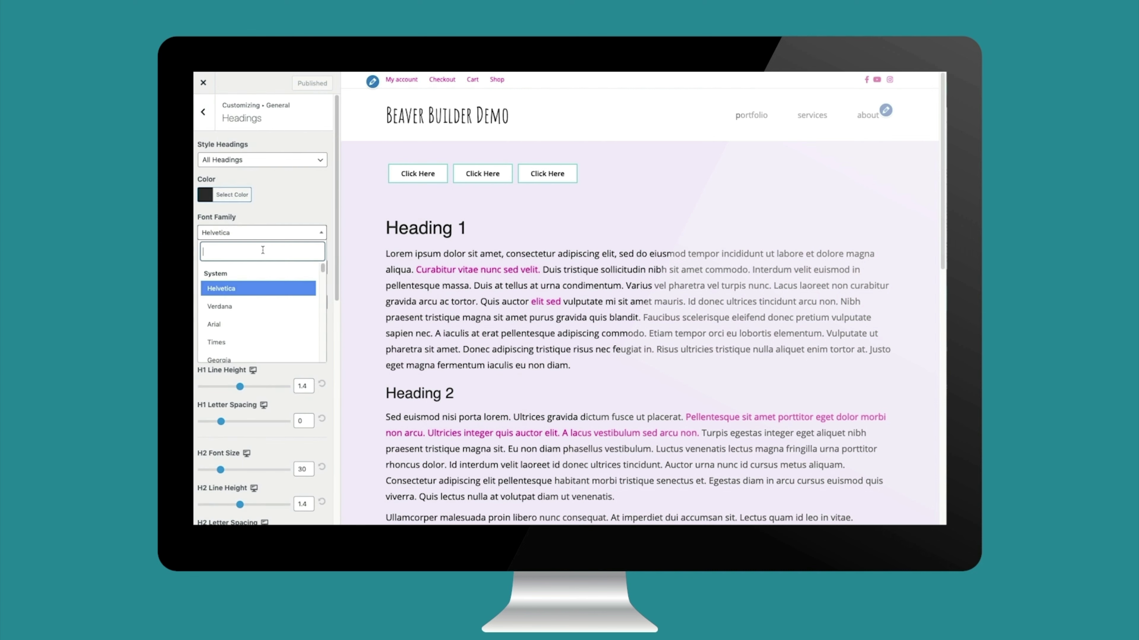
{"action": "type", "text": "open sans"}
{"action": "key", "text": "Return"}
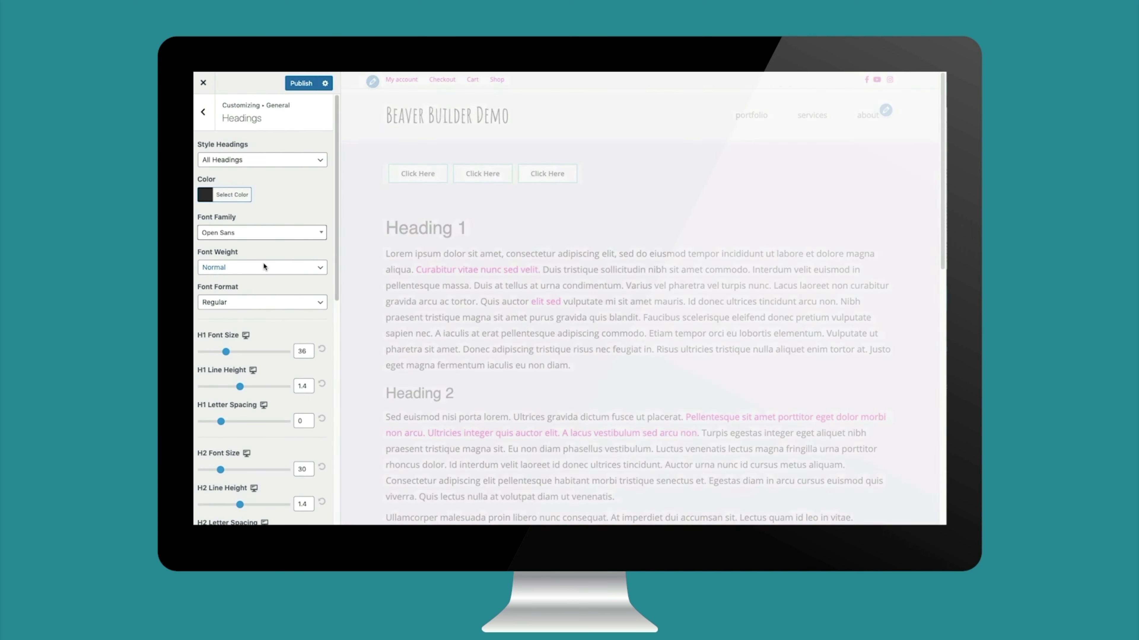
{"action": "left_click", "coordinate": [270, 266]}
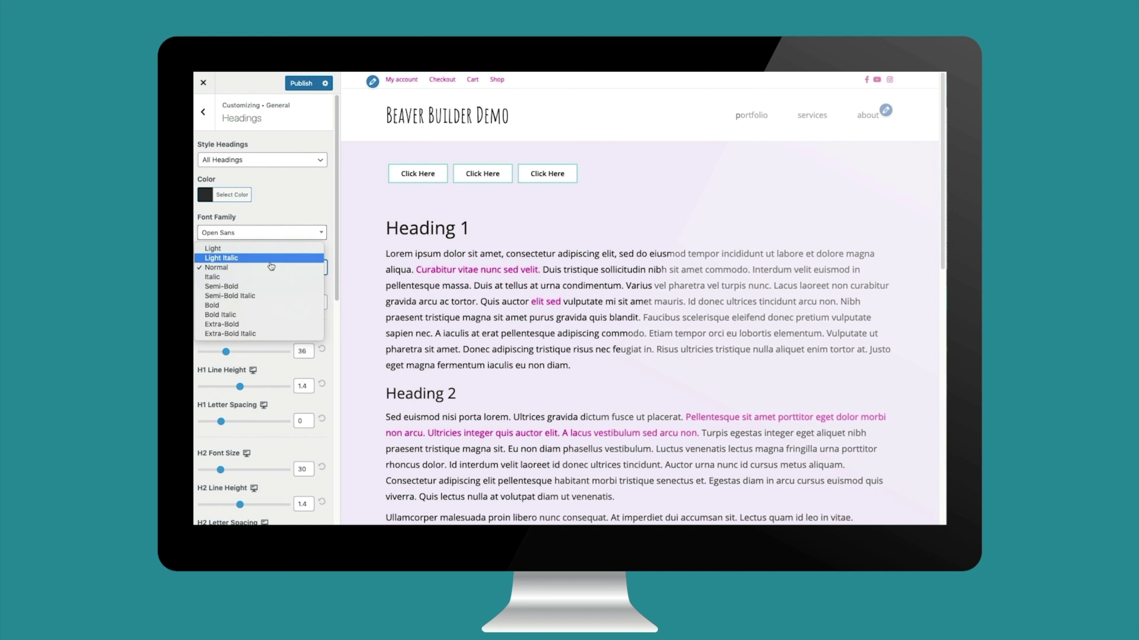
{"action": "left_click", "coordinate": [267, 311]}
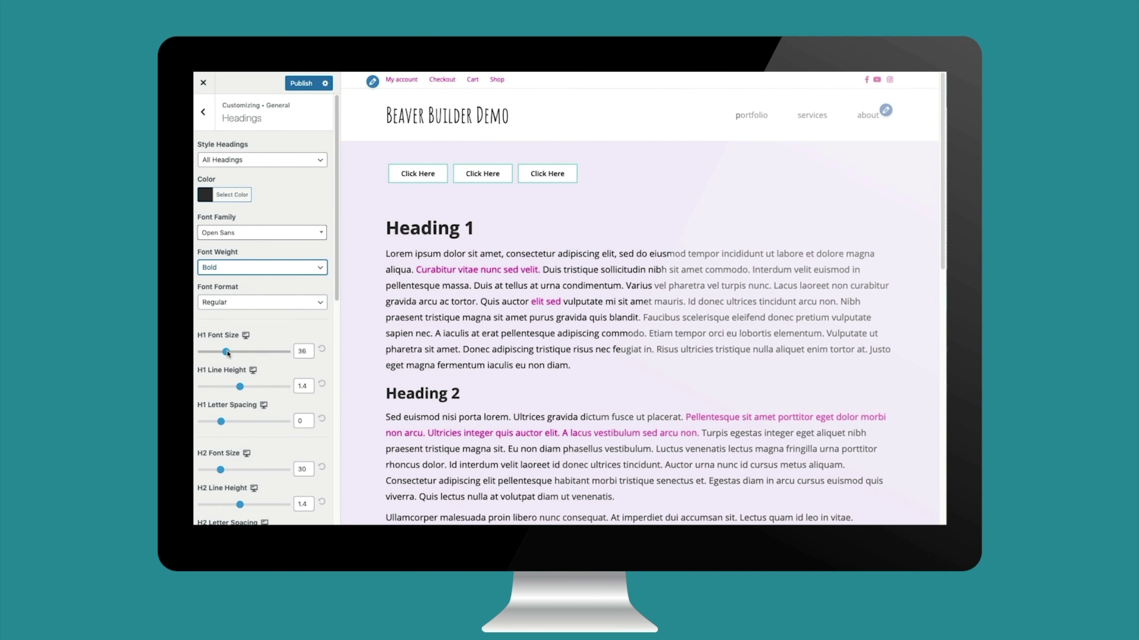
Set the H1 font size to 43, line height to 1.45 and letter spacing to 2.
{"action": "left_click_drag", "start_coordinate": [226, 352], "coordinate": [242, 388]}
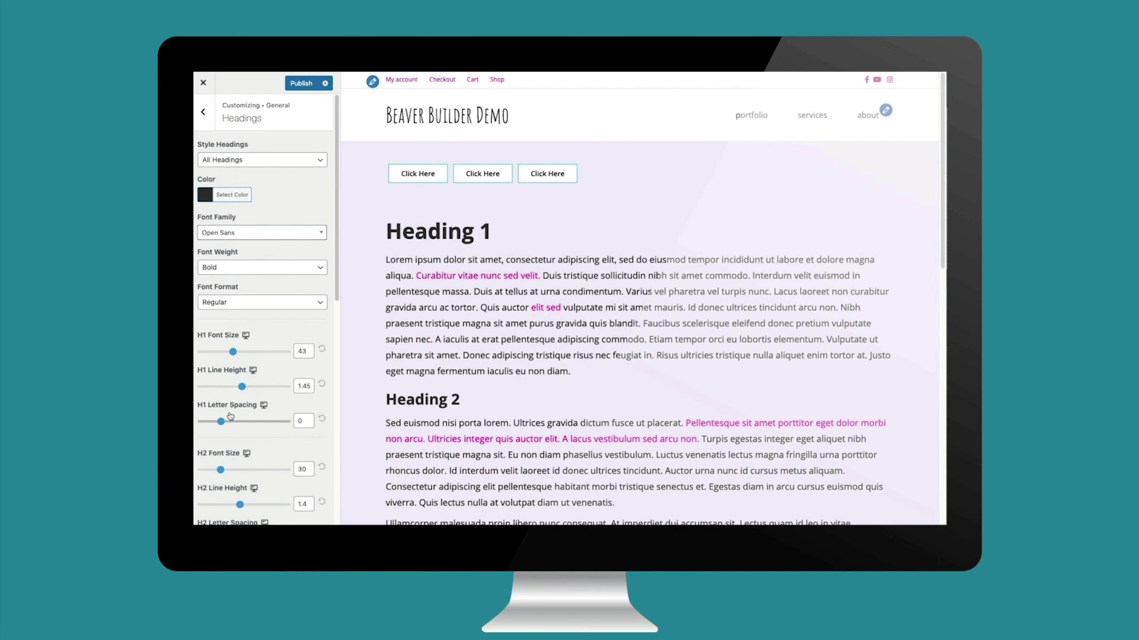
{"action": "left_click_drag", "start_coordinate": [220, 421], "coordinate": [235, 426]}
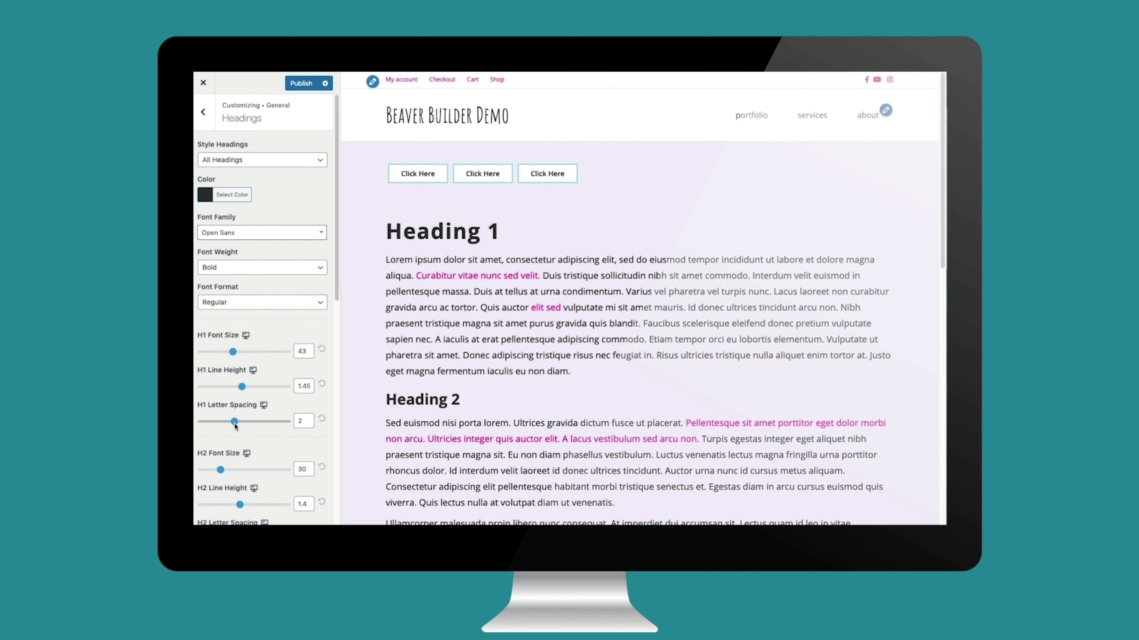
Set the H2 line height to 1.44 and letter spacing to 2, and publish the heading changes.
{"action": "scroll", "coordinate": [240, 447], "scroll_direction": "down", "scroll_amount": 2}
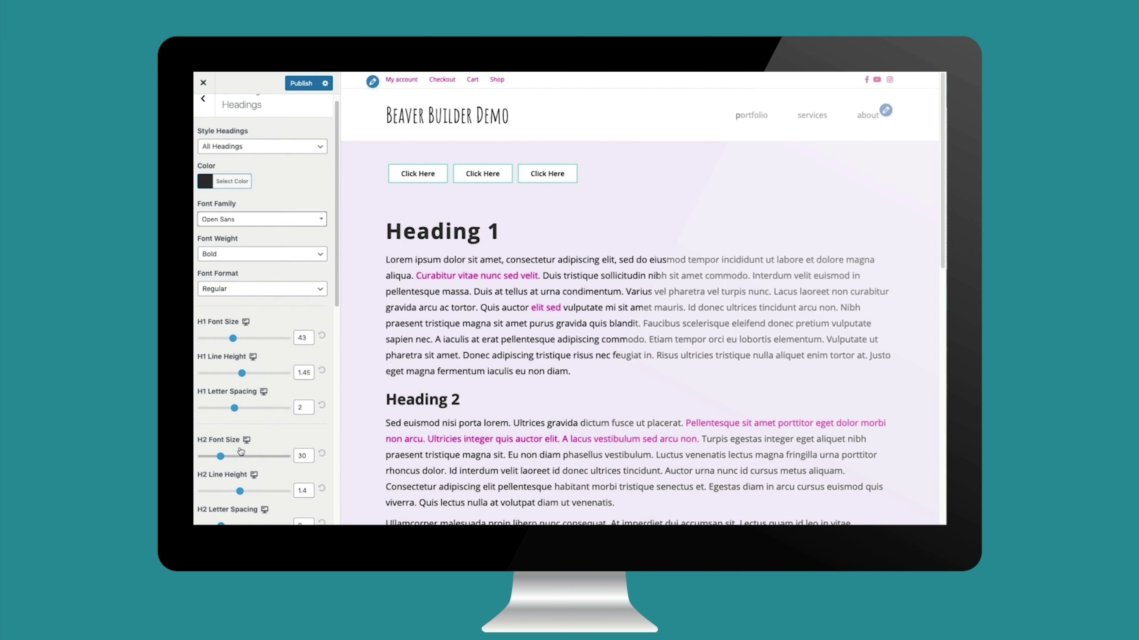
{"action": "scroll", "coordinate": [240, 447], "scroll_direction": "down", "scroll_amount": 1}
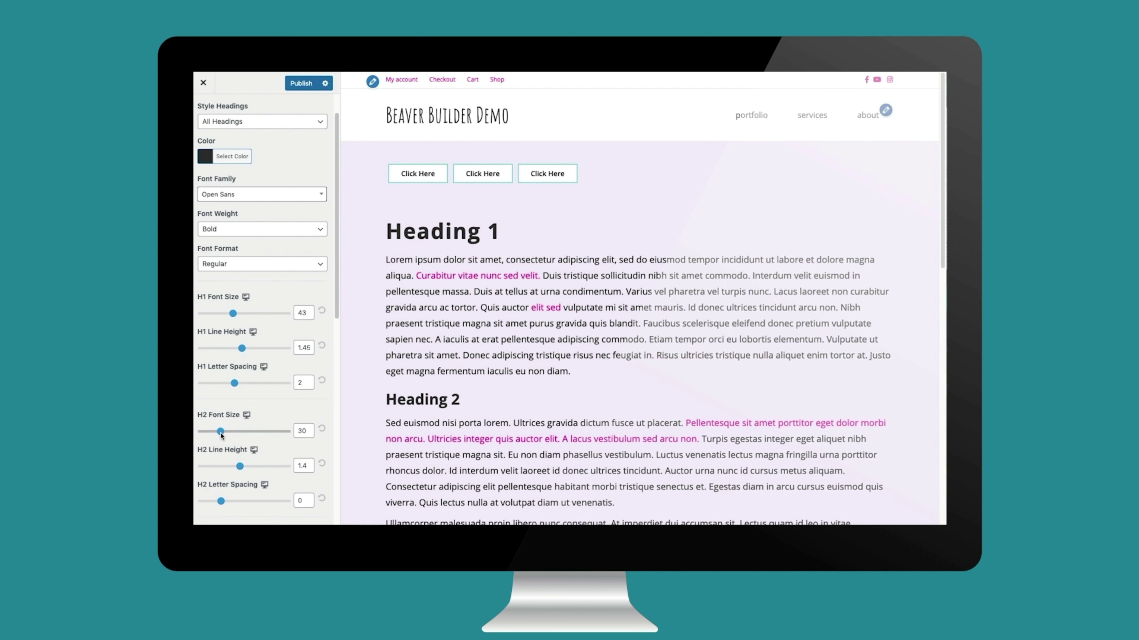
{"action": "left_click", "coordinate": [306, 464]}
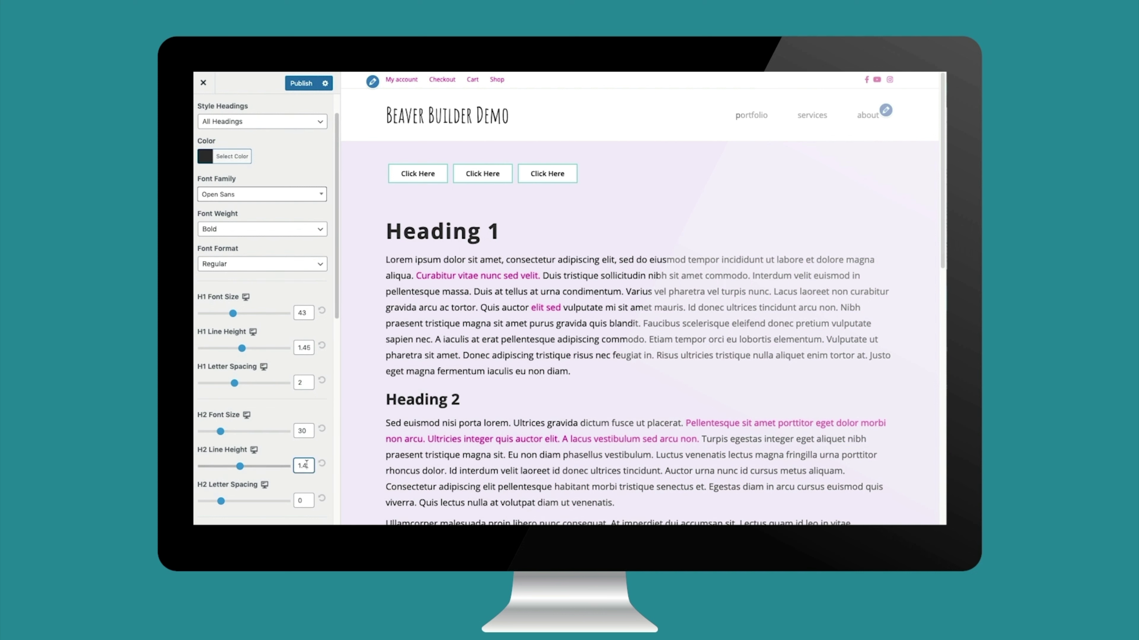
{"action": "type", "text": "4"}
{"action": "key", "text": "Tab"}
{"action": "type", "text": "2"}
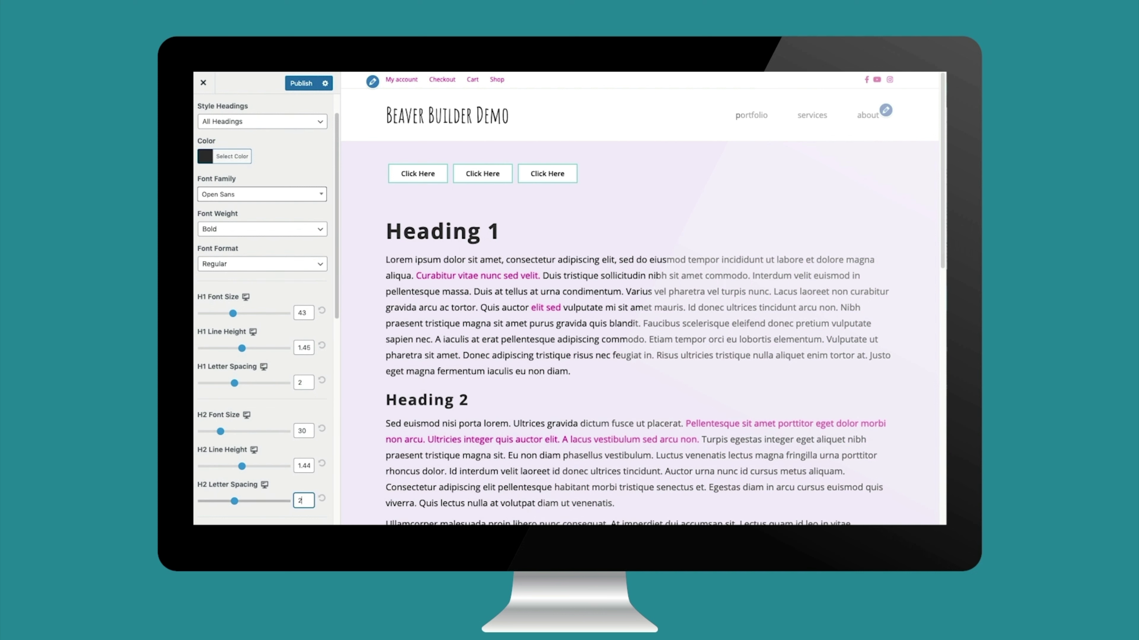
{"action": "scroll", "coordinate": [291, 491], "scroll_direction": "down", "scroll_amount": 2}
{"action": "scroll", "coordinate": [282, 484], "scroll_direction": "up", "scroll_amount": 3}
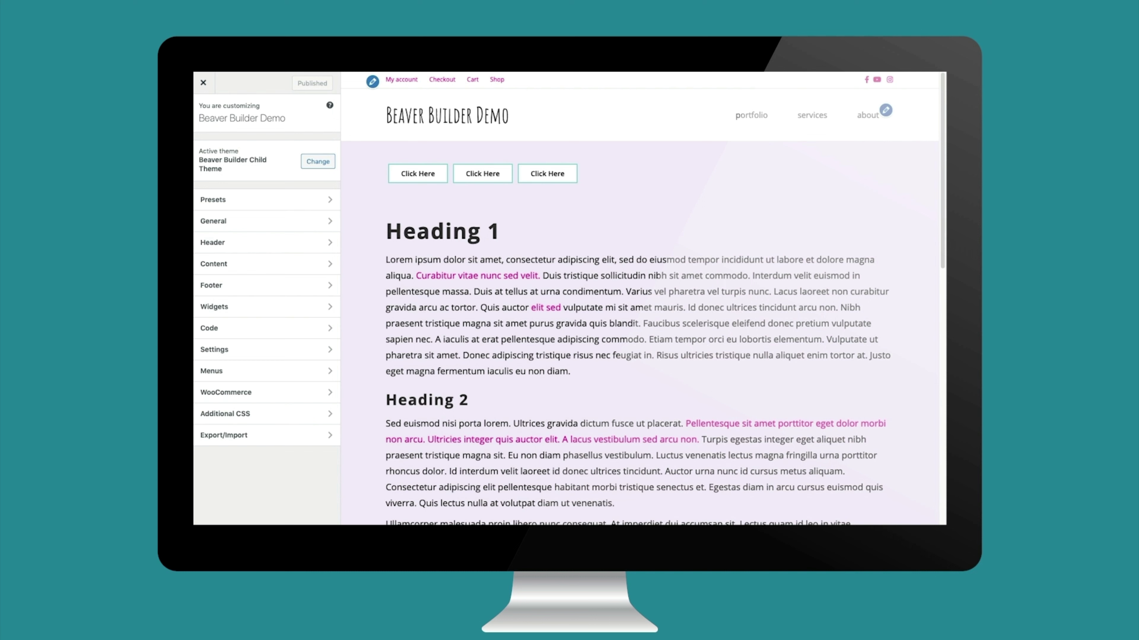
Change the Homepage Settings so that the homepage displays the latest posts.
{"action": "left_click", "coordinate": [314, 356]}
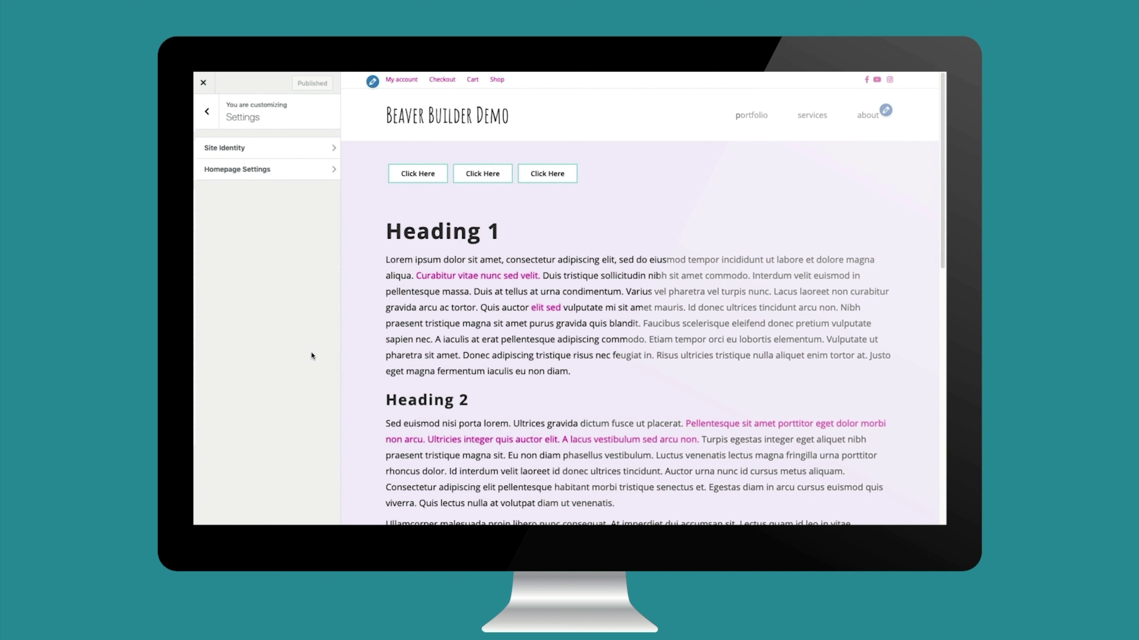
{"action": "left_click", "coordinate": [288, 173]}
{"action": "left_click", "coordinate": [201, 233]}
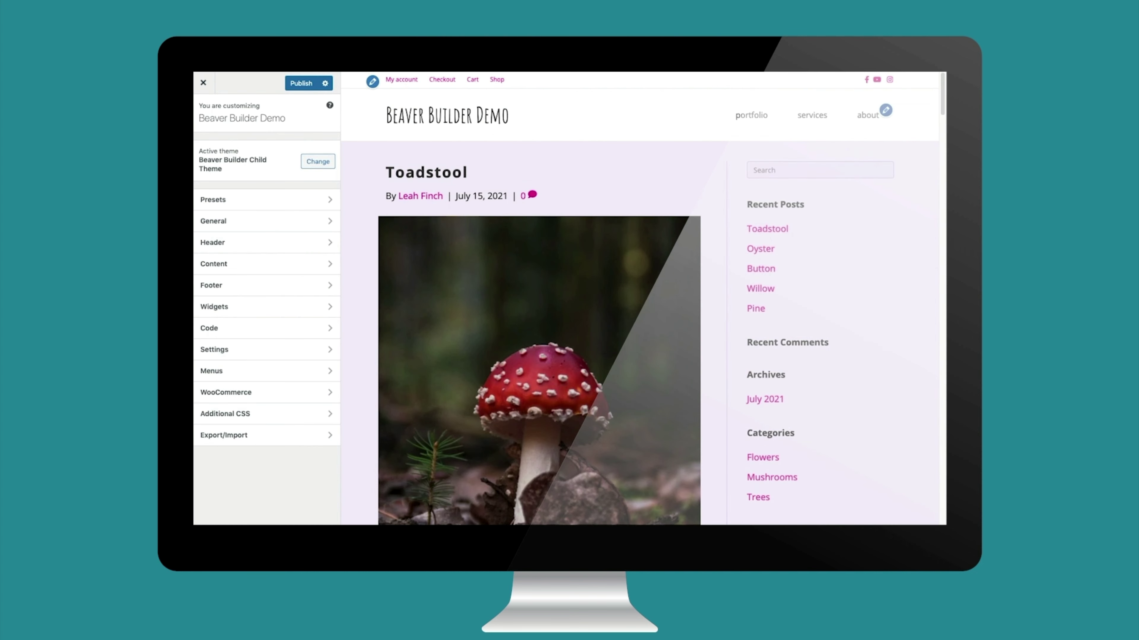
Open the content's Blog Layout settings and set the Comment Count to Hidden.
{"action": "left_click", "coordinate": [290, 264]}
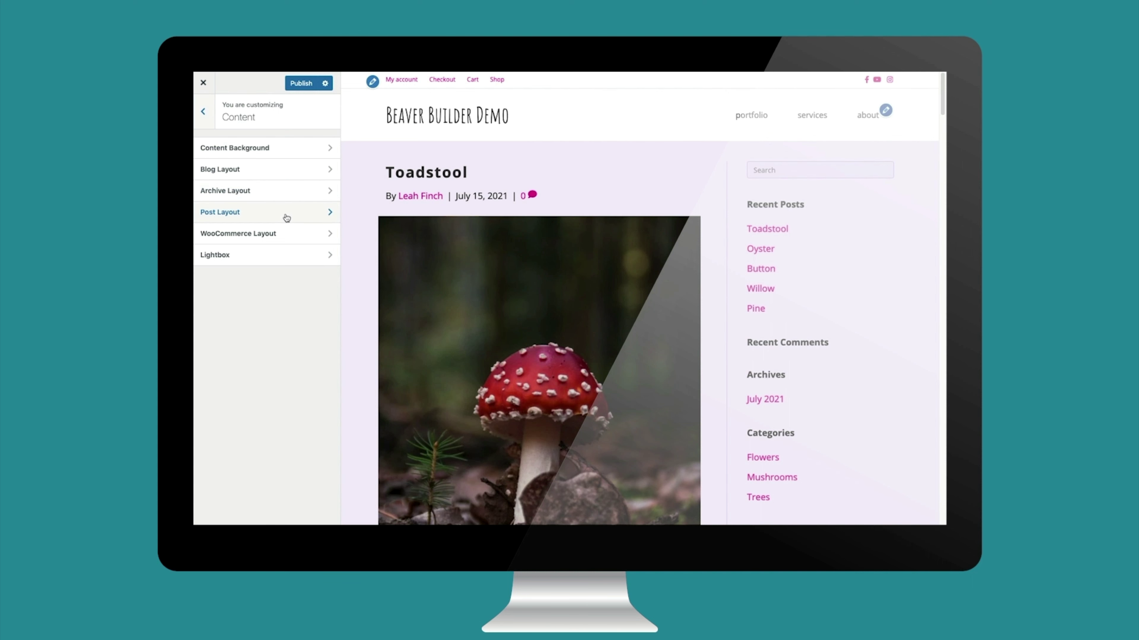
{"action": "left_click", "coordinate": [287, 175]}
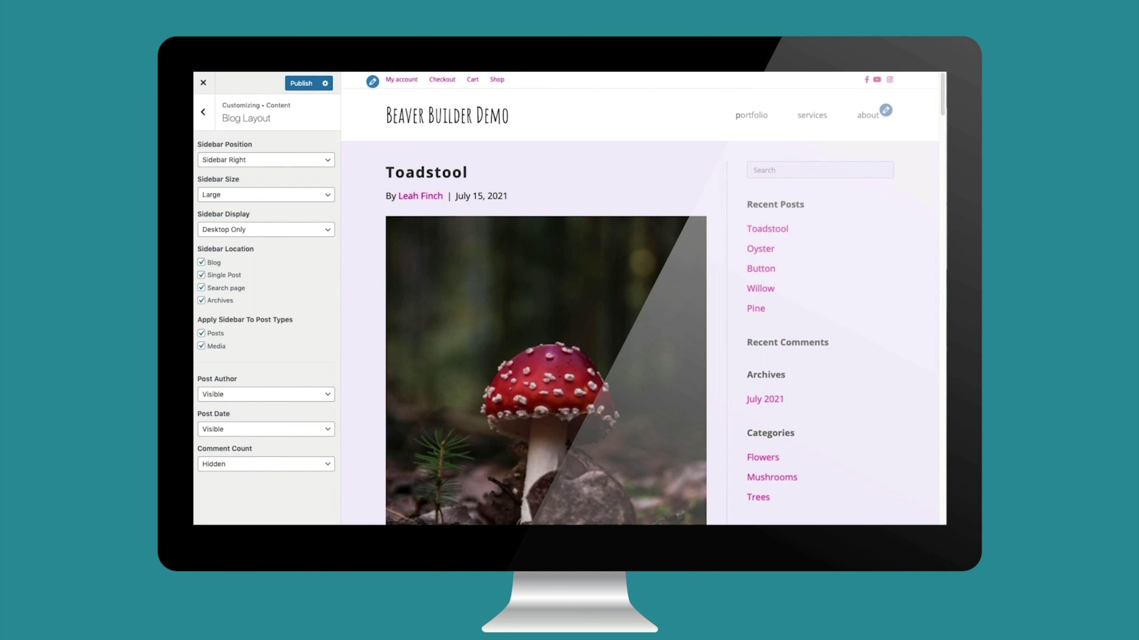
Try the blog layout with No Sidebar and return the sidebar position to Sidebar Right.
{"action": "left_click", "coordinate": [323, 160]}
{"action": "left_click", "coordinate": [292, 181]}
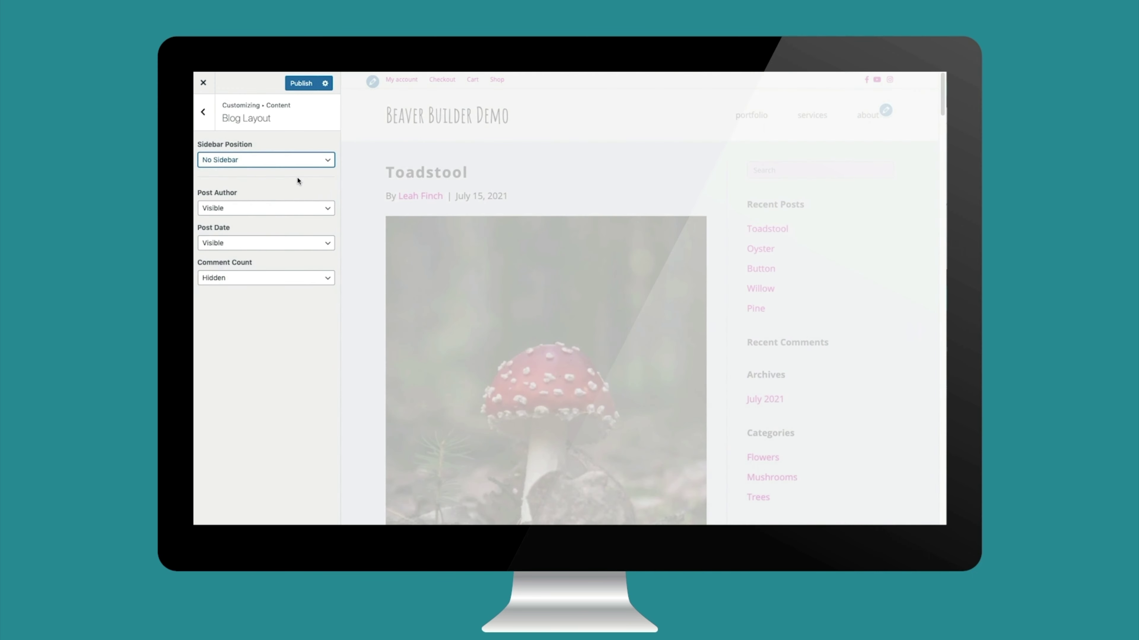
{"action": "left_click", "coordinate": [297, 161]}
{"action": "left_click", "coordinate": [294, 140]}
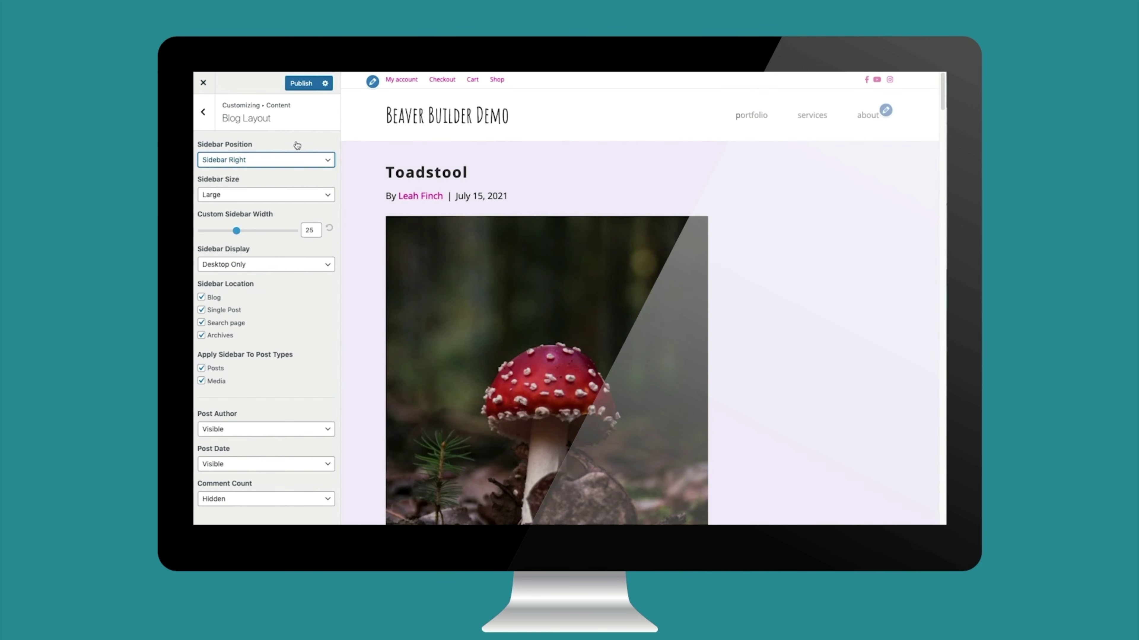
Try the Small sidebar size, return it to Large, and keep the Sidebar Display on Desktop Only.
{"action": "left_click", "coordinate": [278, 195]}
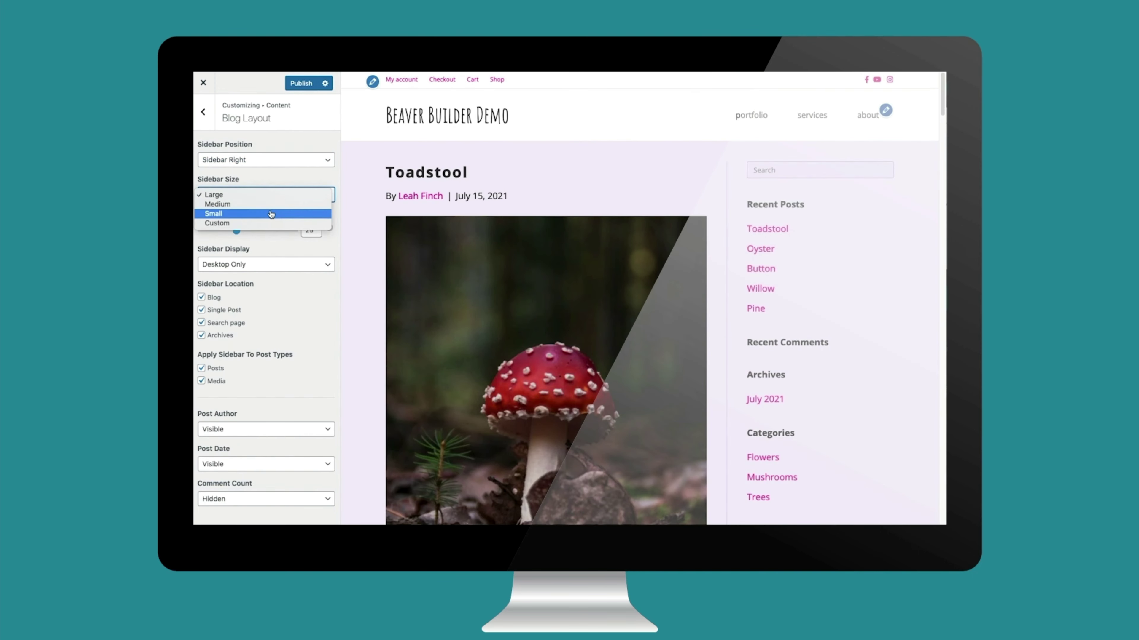
{"action": "left_click", "coordinate": [270, 214]}
{"action": "left_click", "coordinate": [271, 194]}
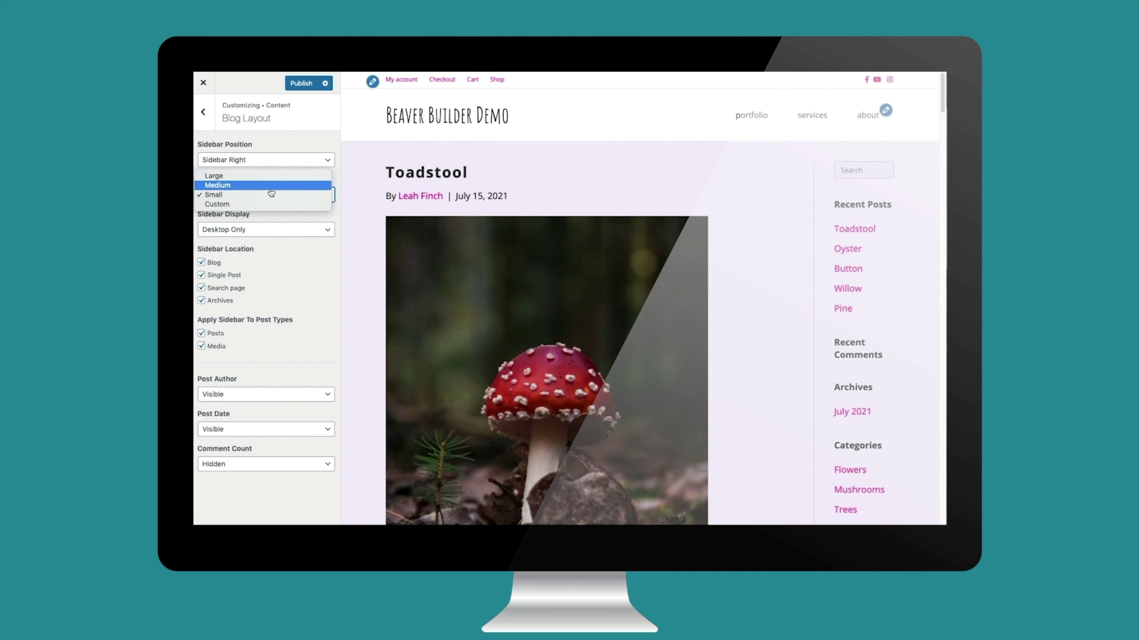
{"action": "left_click", "coordinate": [271, 182]}
{"action": "left_click", "coordinate": [254, 229]}
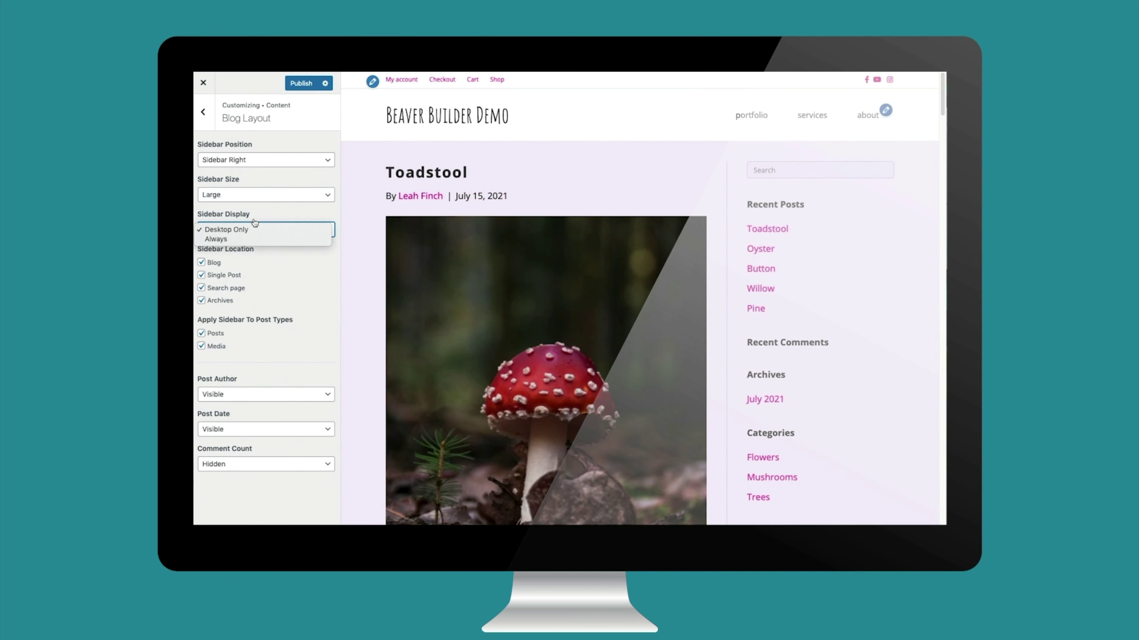
{"action": "left_click", "coordinate": [262, 215]}
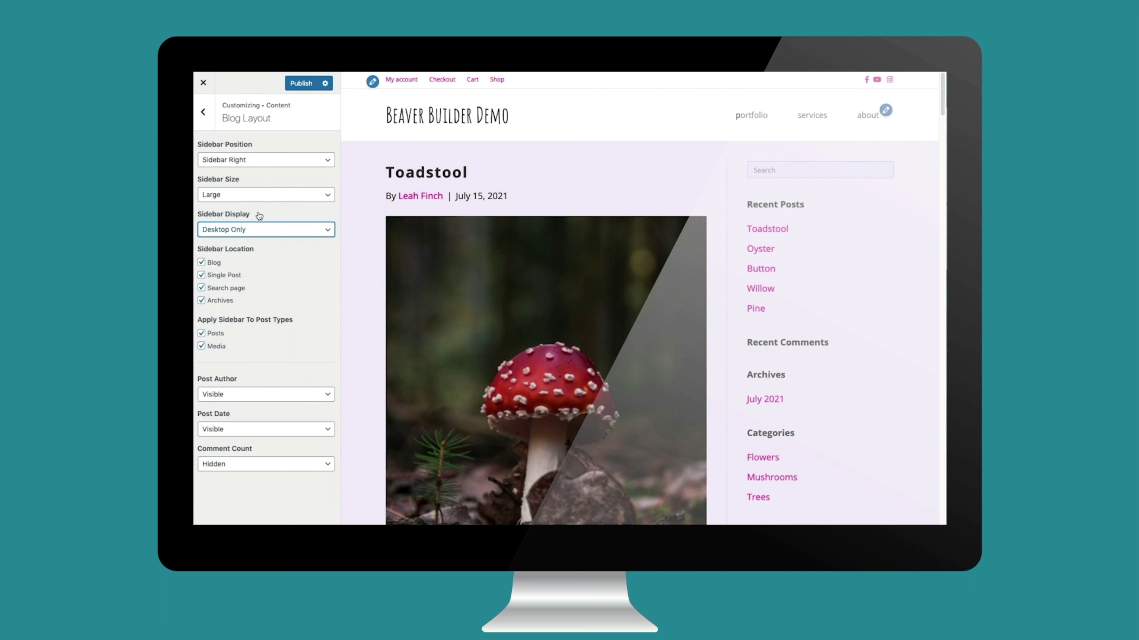
Try removing the sidebar from the Blog, Single Post and Archives locations, previewing the Toadstool post and its author's archive, and restore all three.
{"action": "left_click", "coordinate": [201, 263]}
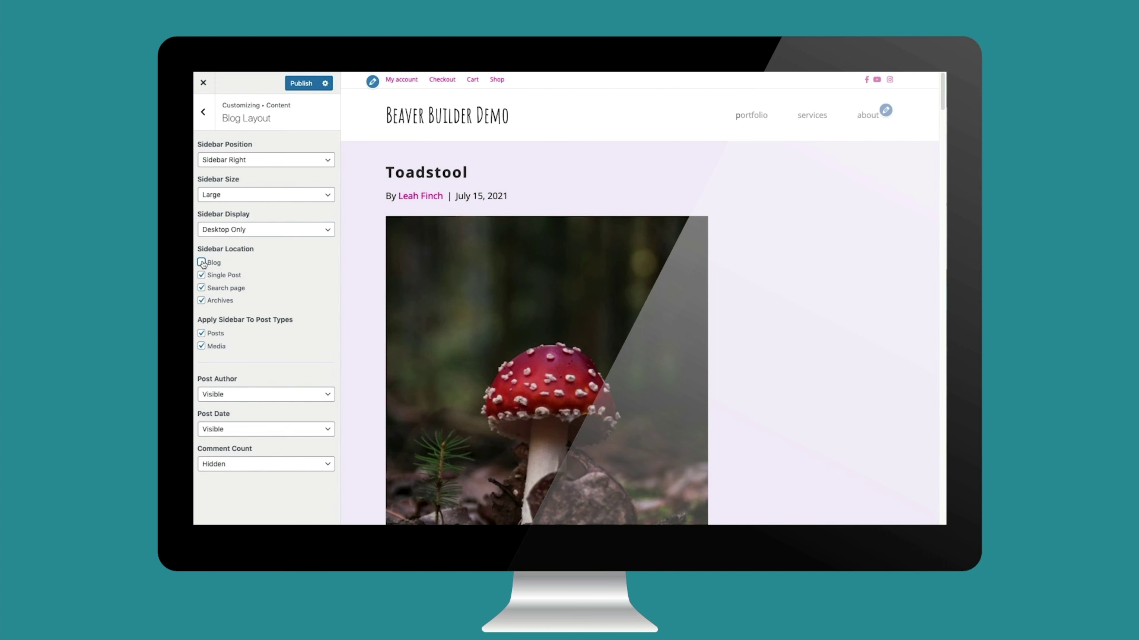
{"action": "left_click", "coordinate": [408, 174]}
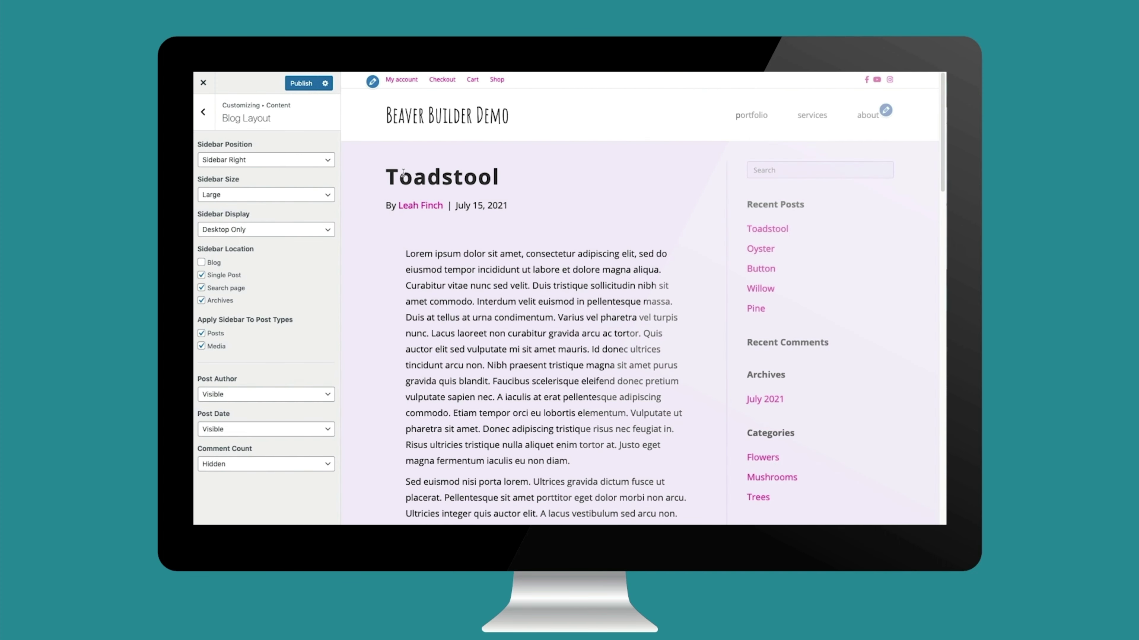
{"action": "left_click", "coordinate": [202, 275]}
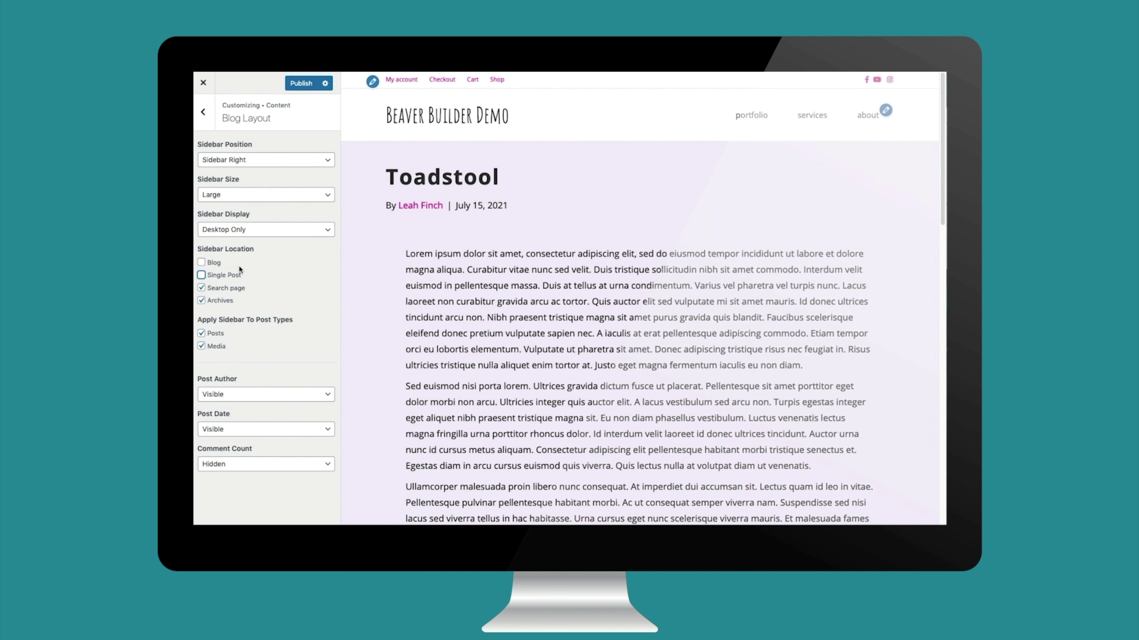
{"action": "left_click", "coordinate": [410, 206]}
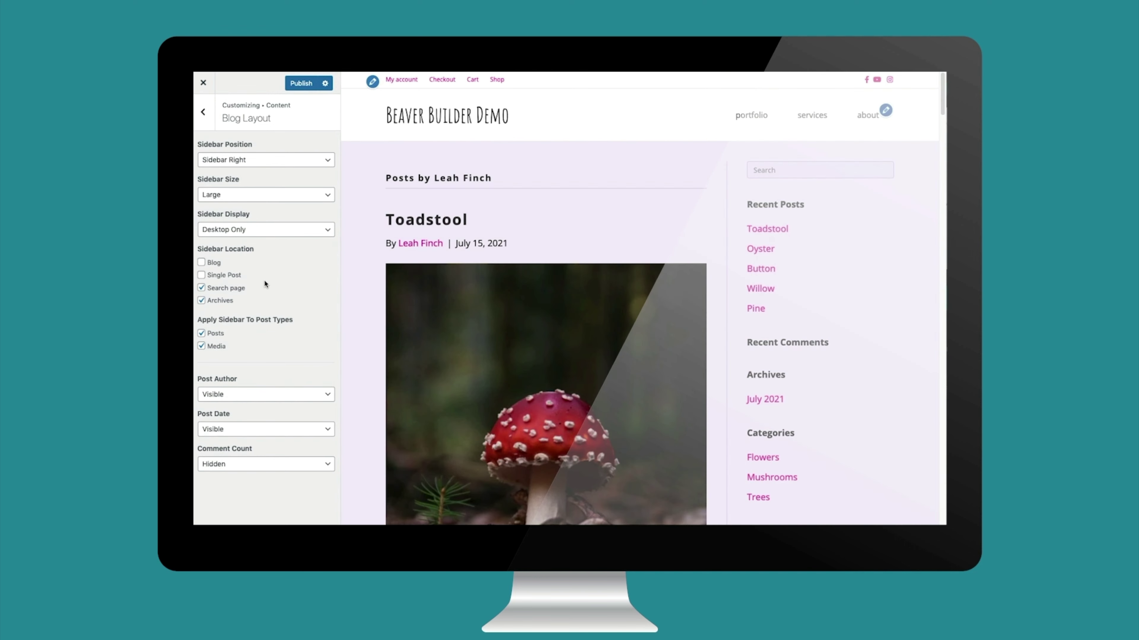
{"action": "left_click", "coordinate": [201, 302]}
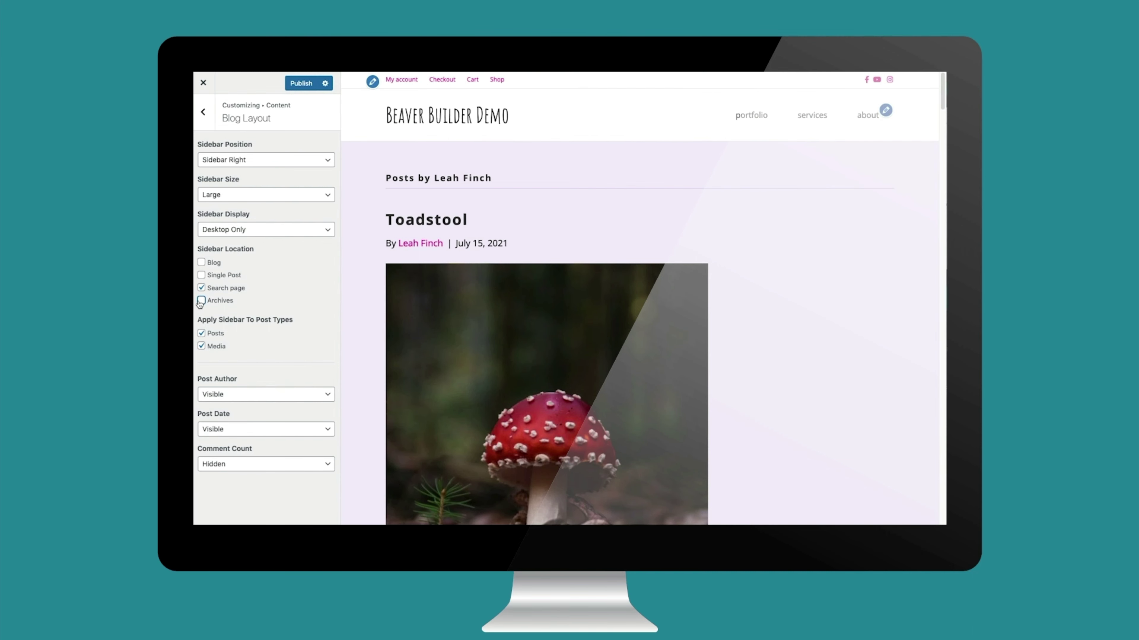
{"action": "left_click", "coordinate": [201, 301]}
{"action": "left_click", "coordinate": [202, 274]}
{"action": "left_click", "coordinate": [201, 262]}
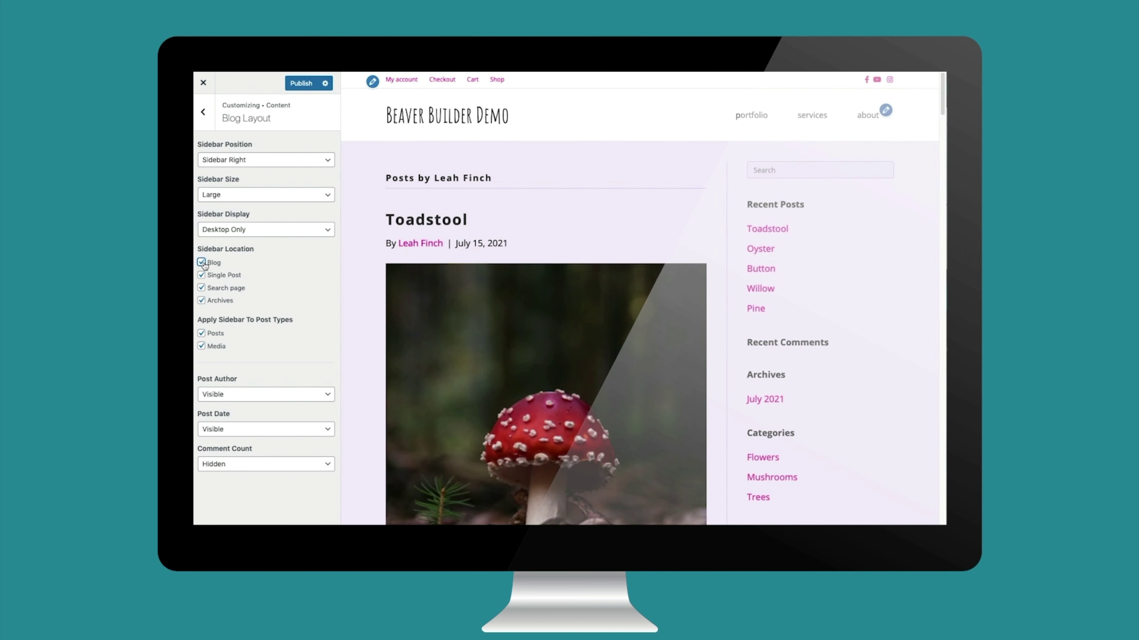
Try hiding the Post Author and Post Date, and return both to Visible.
{"action": "left_click", "coordinate": [214, 395]}
{"action": "left_click", "coordinate": [216, 409]}
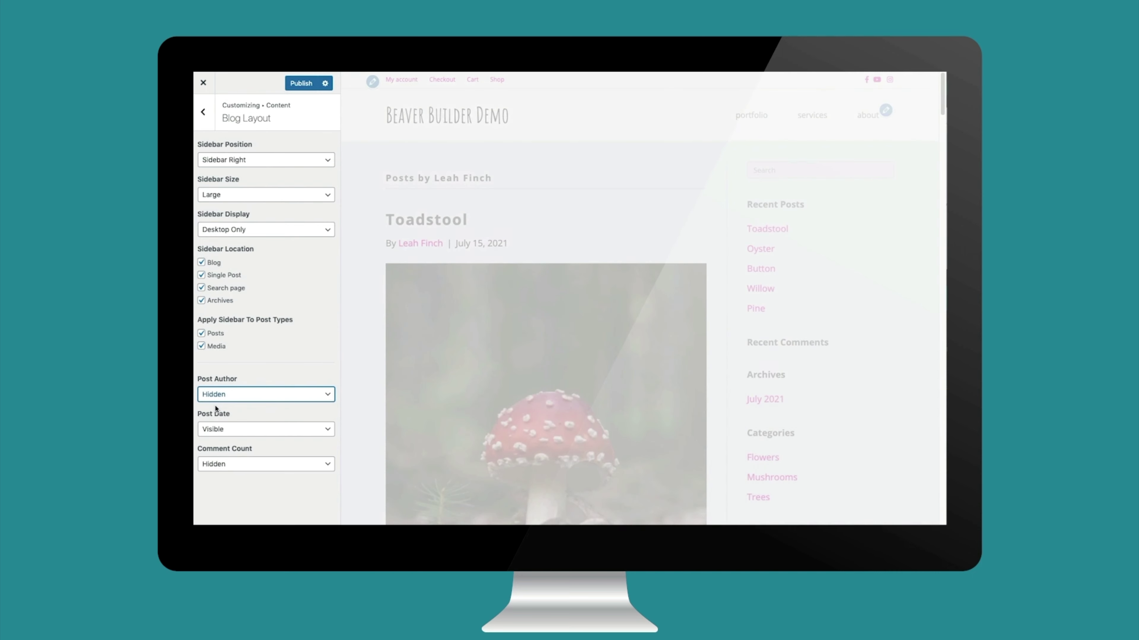
{"action": "left_click", "coordinate": [217, 428]}
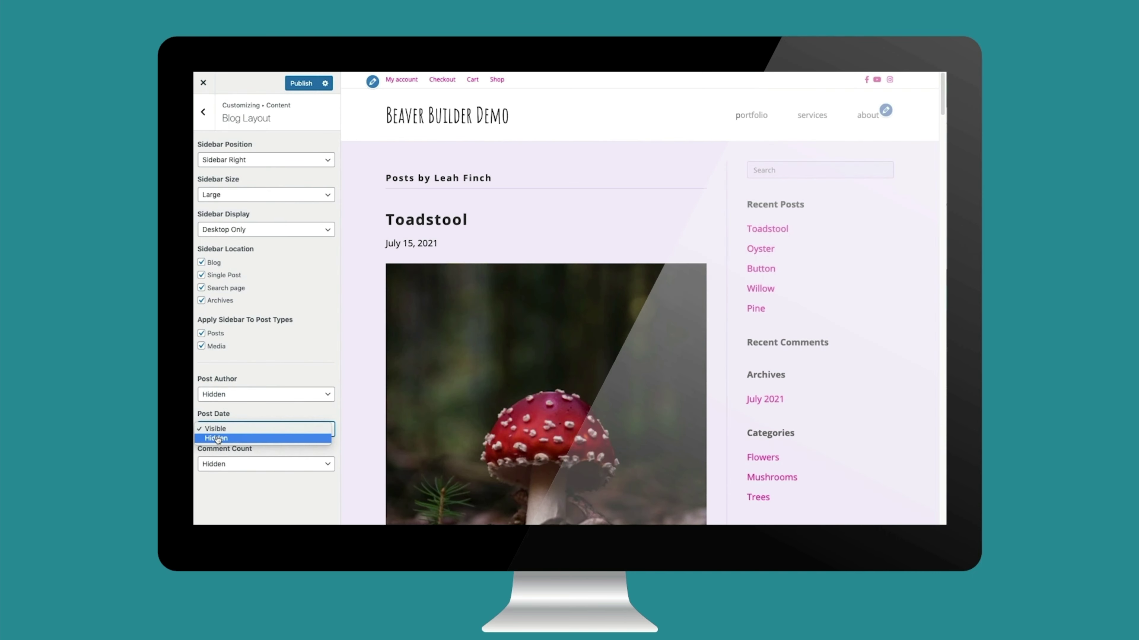
{"action": "left_click", "coordinate": [217, 439]}
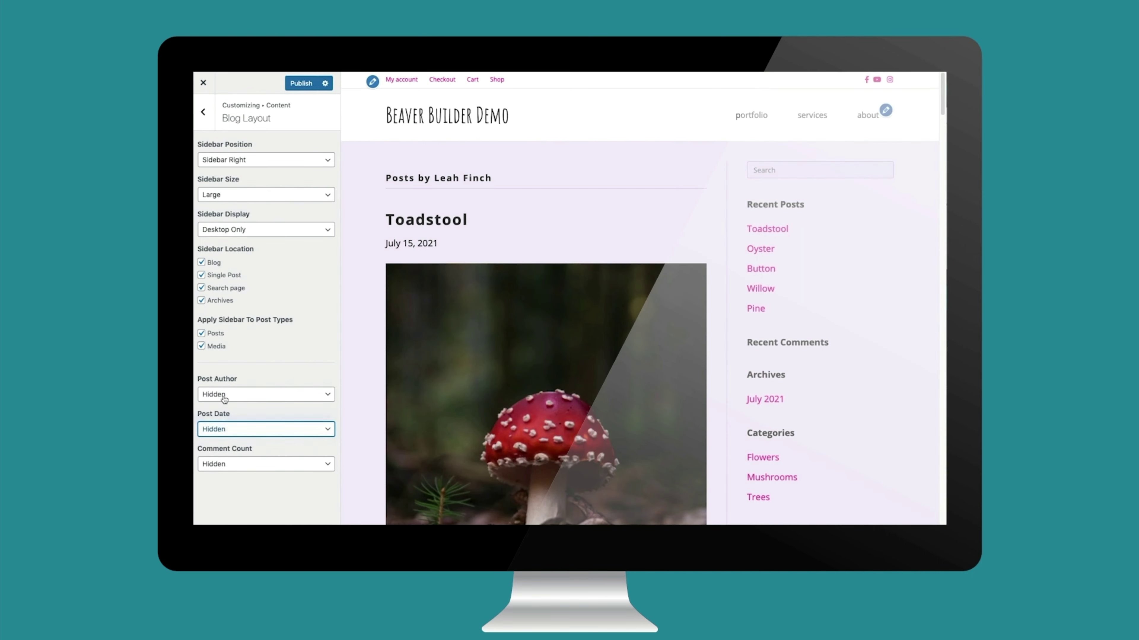
{"action": "key", "text": "Up"}
{"action": "left_click", "coordinate": [225, 395]}
{"action": "left_click", "coordinate": [227, 391]}
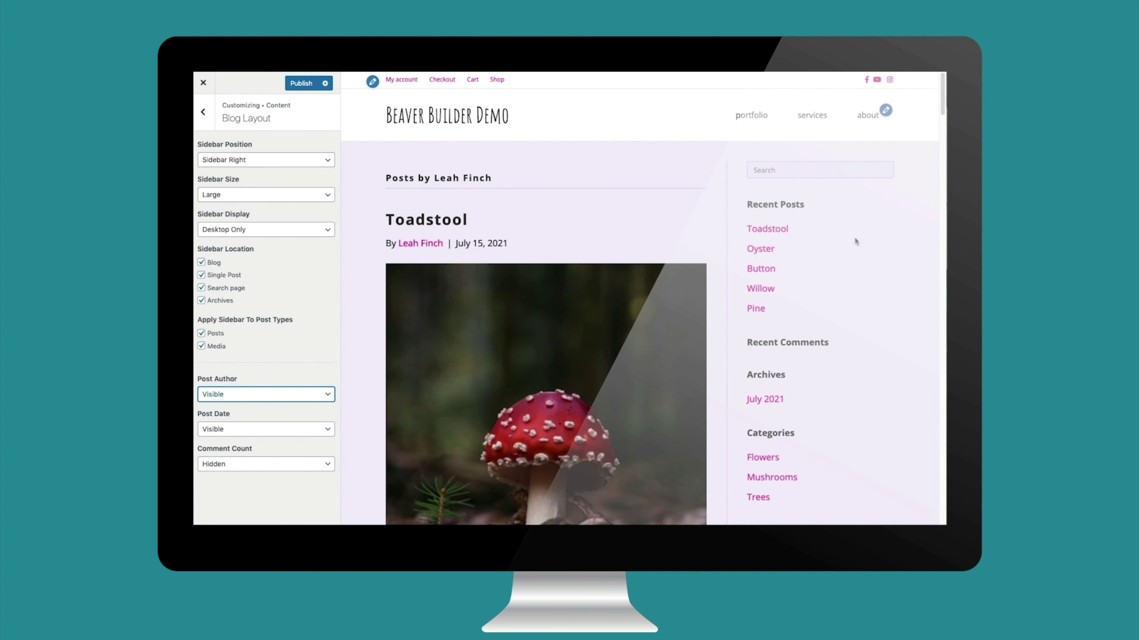
Open the content's Archive Layout settings and view the first post's excerpt in the preview.
{"action": "left_click", "coordinate": [202, 112]}
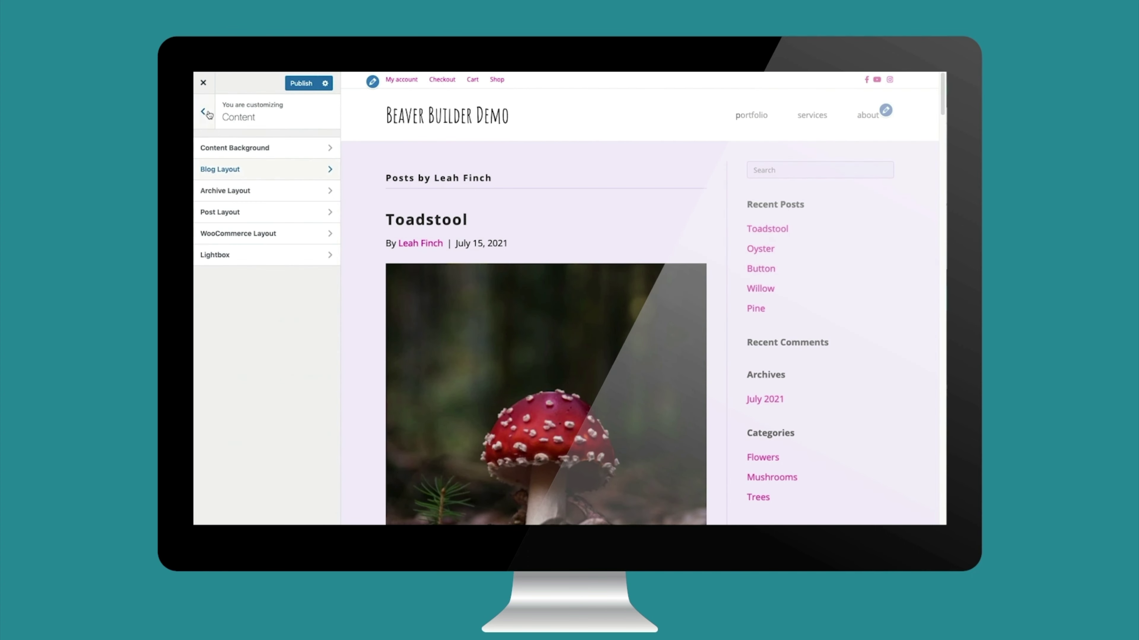
{"action": "left_click", "coordinate": [231, 191]}
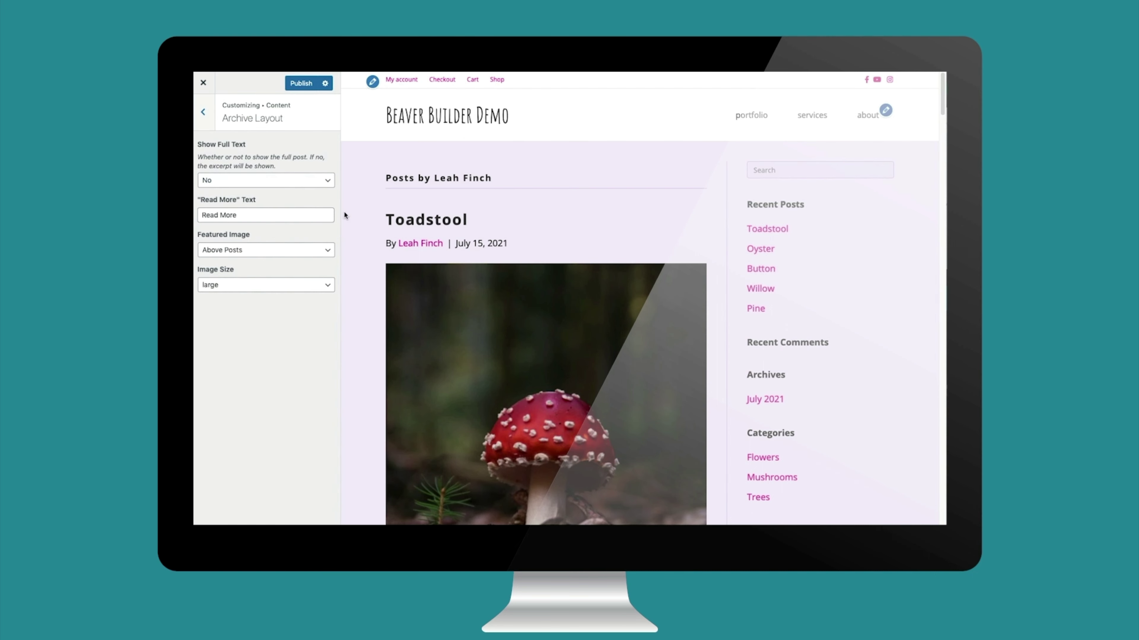
{"action": "scroll", "coordinate": [456, 310], "scroll_direction": "down", "scroll_amount": 10}
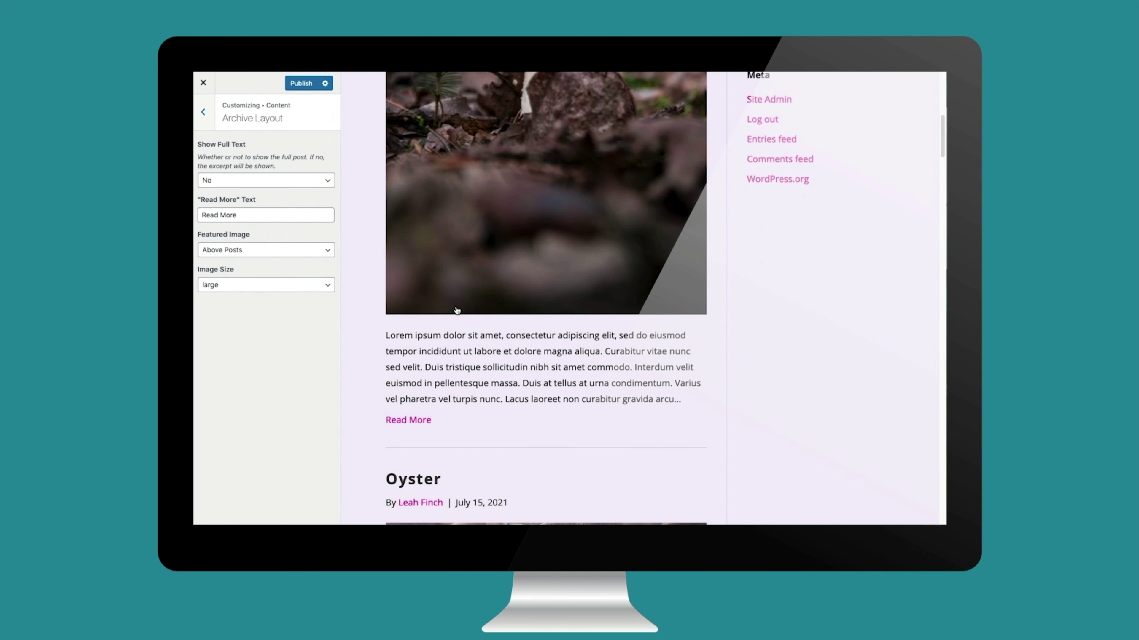
Try Show Full Text set to Yes for the archive and return it to No.
{"action": "left_click", "coordinate": [278, 179]}
{"action": "left_click", "coordinate": [277, 172]}
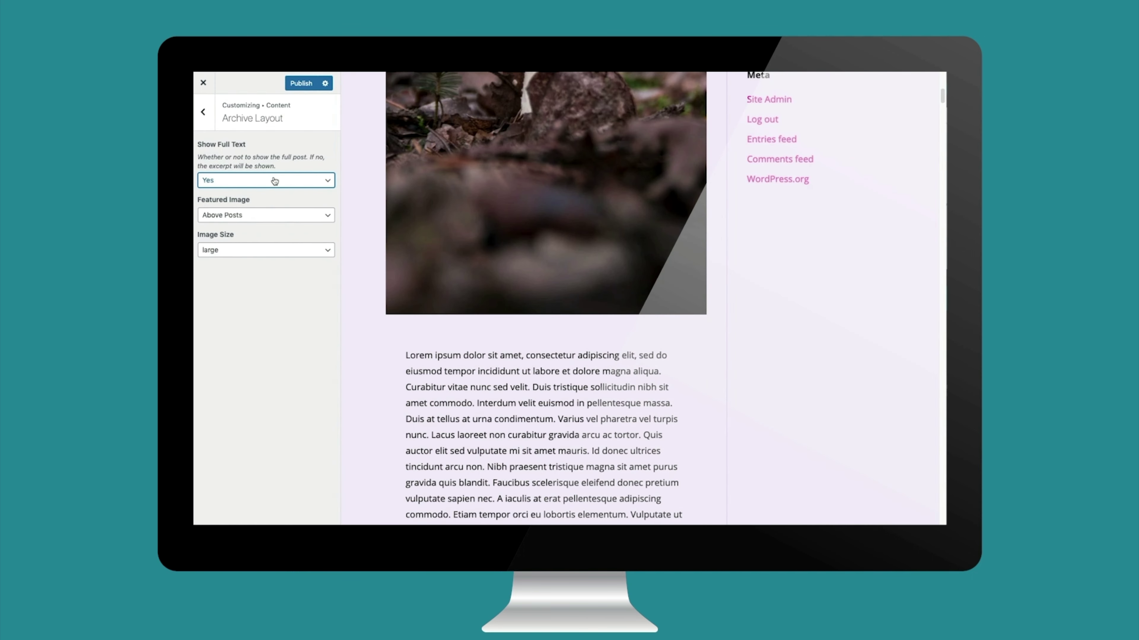
{"action": "left_click", "coordinate": [275, 181]}
{"action": "left_click", "coordinate": [272, 191]}
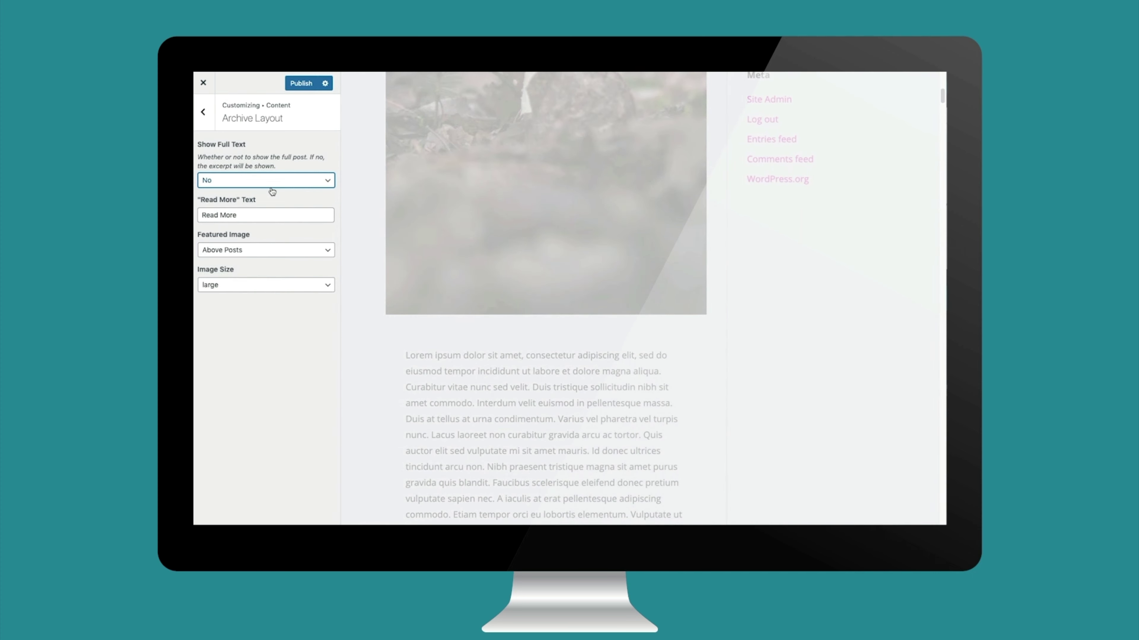
Try "MORE..." as the archive's "Read More" text and restore it to "Read More".
{"action": "left_click", "coordinate": [235, 216]}
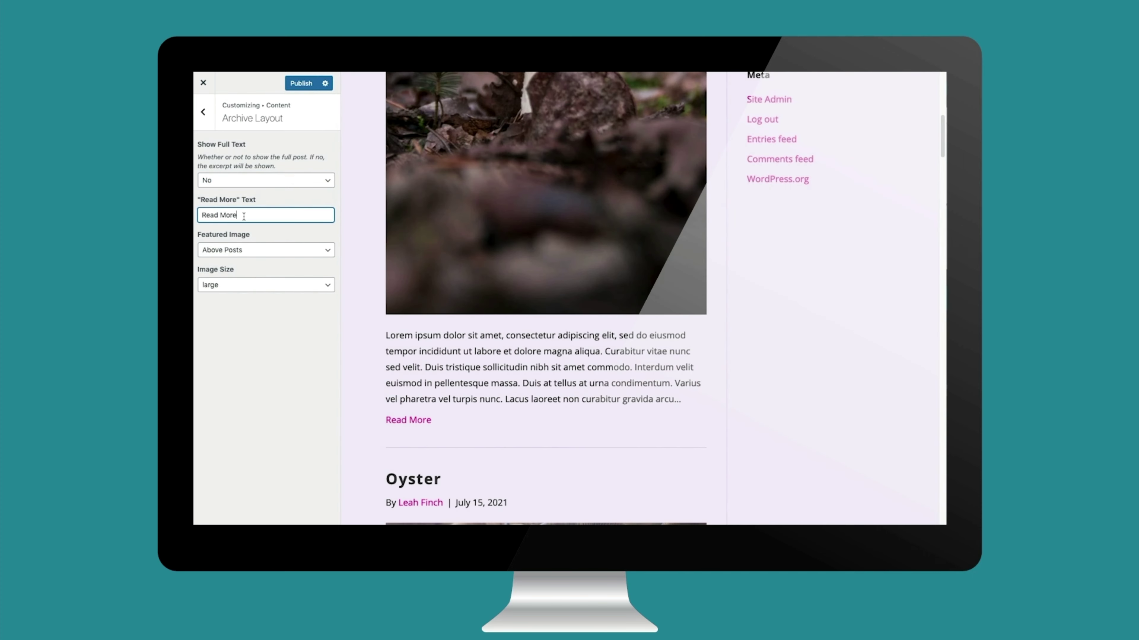
{"action": "left_click_drag", "start_coordinate": [243, 216], "coordinate": [200, 213]}
{"action": "type", "text": "MORE..."}
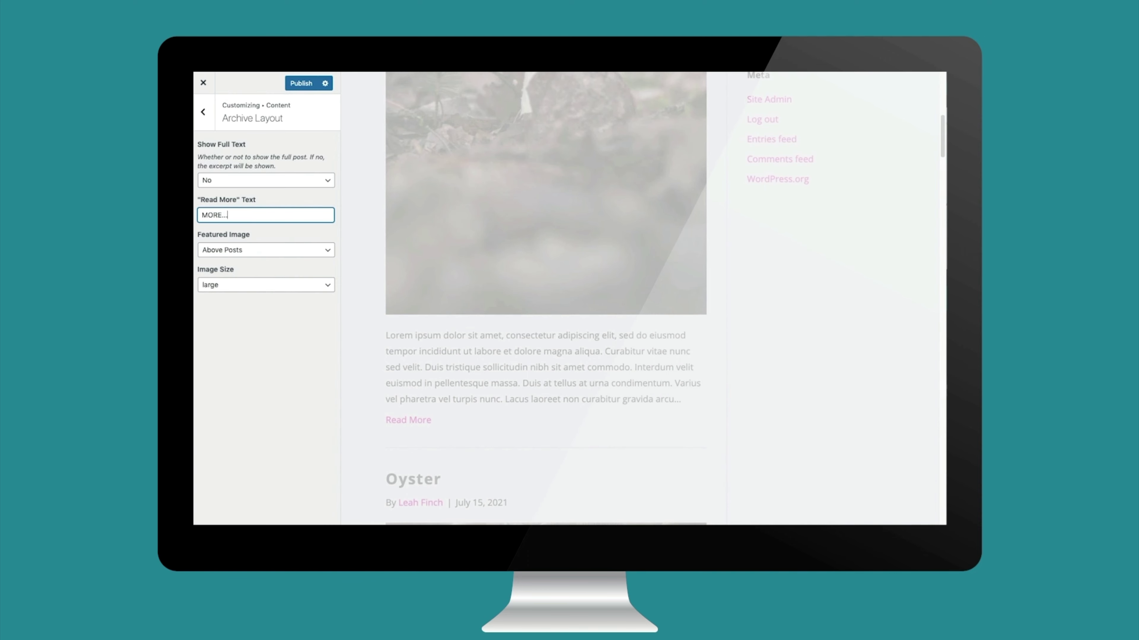
{"action": "left_click_drag", "start_coordinate": [227, 216], "coordinate": [200, 216]}
{"action": "type", "text": "Read"}
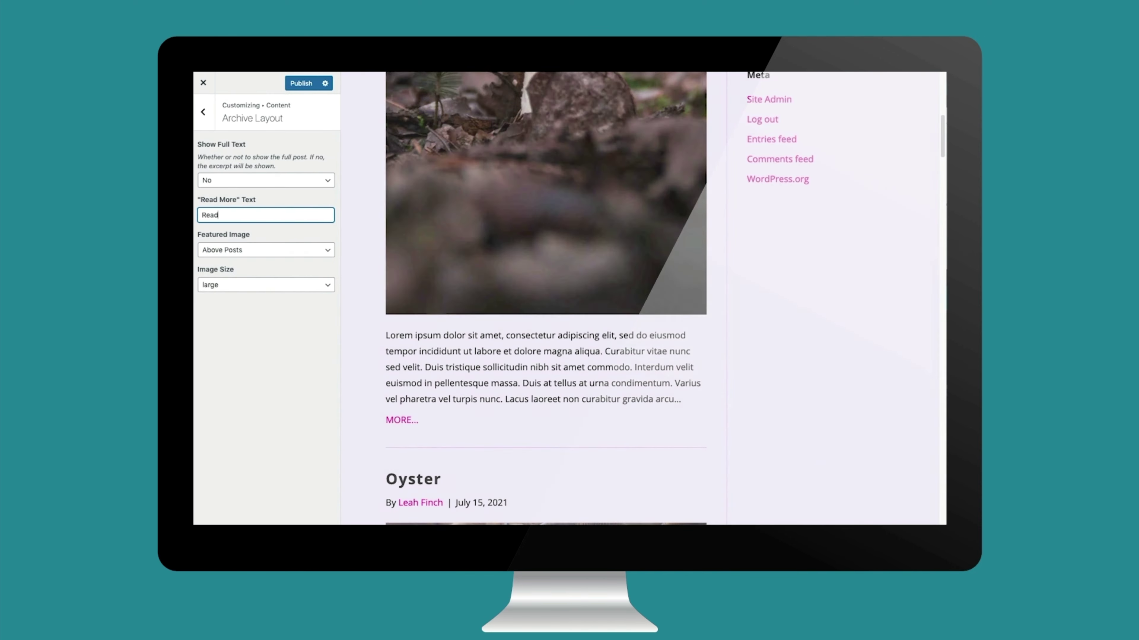
{"action": "type", "text": " More"}
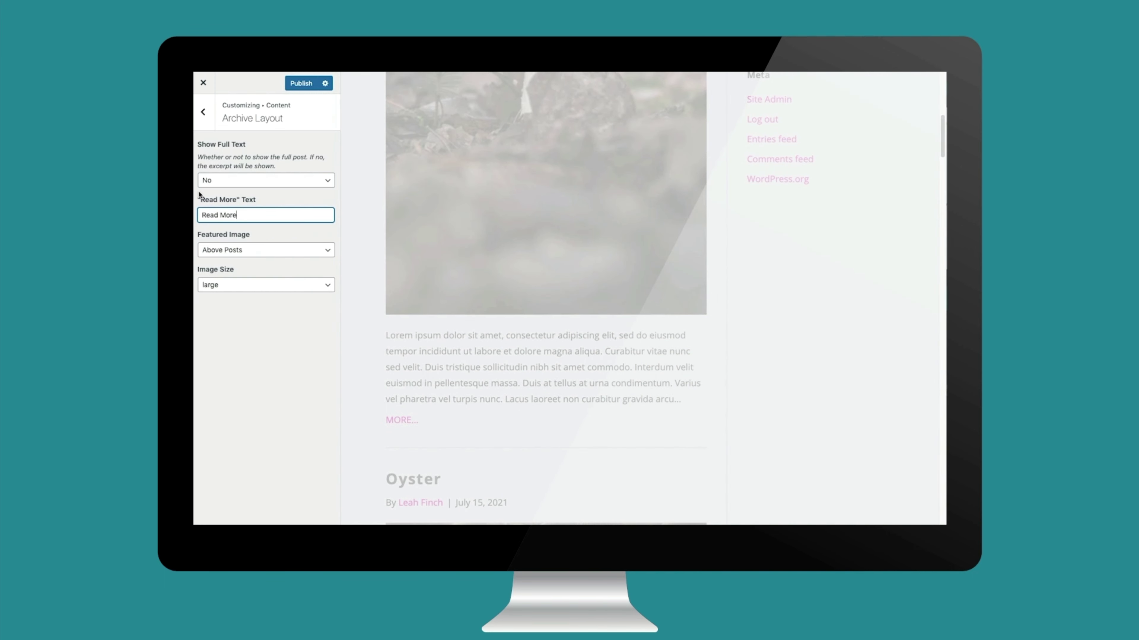
Set the archive's Featured Image to Beside Posts and its Image Size to medium.
{"action": "left_click", "coordinate": [250, 254]}
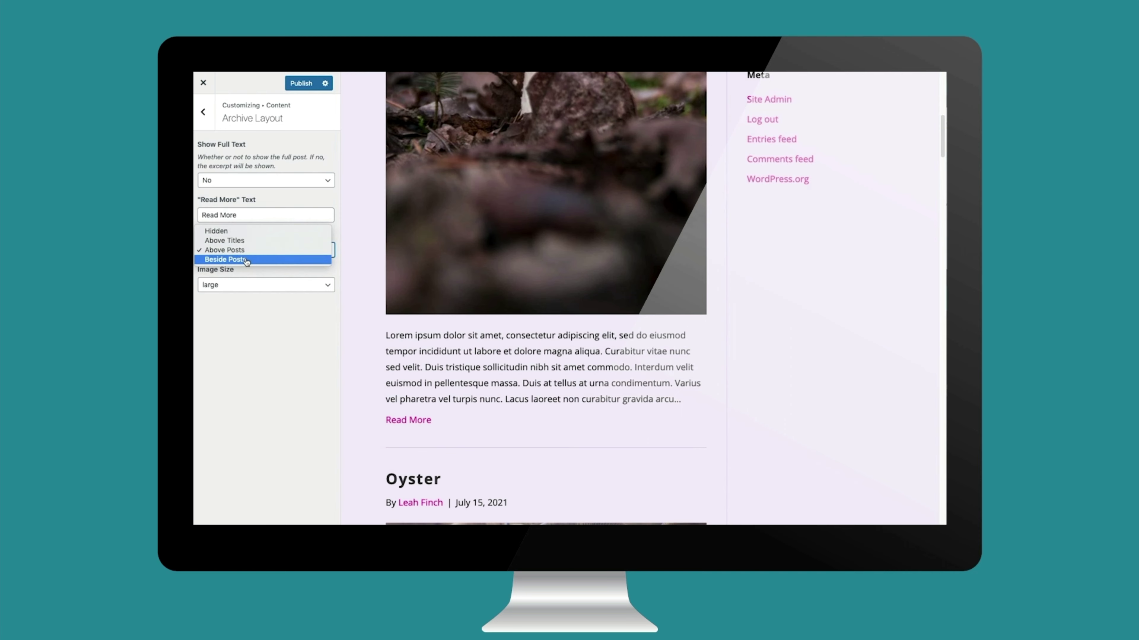
{"action": "left_click", "coordinate": [252, 259]}
{"action": "left_click", "coordinate": [267, 286]}
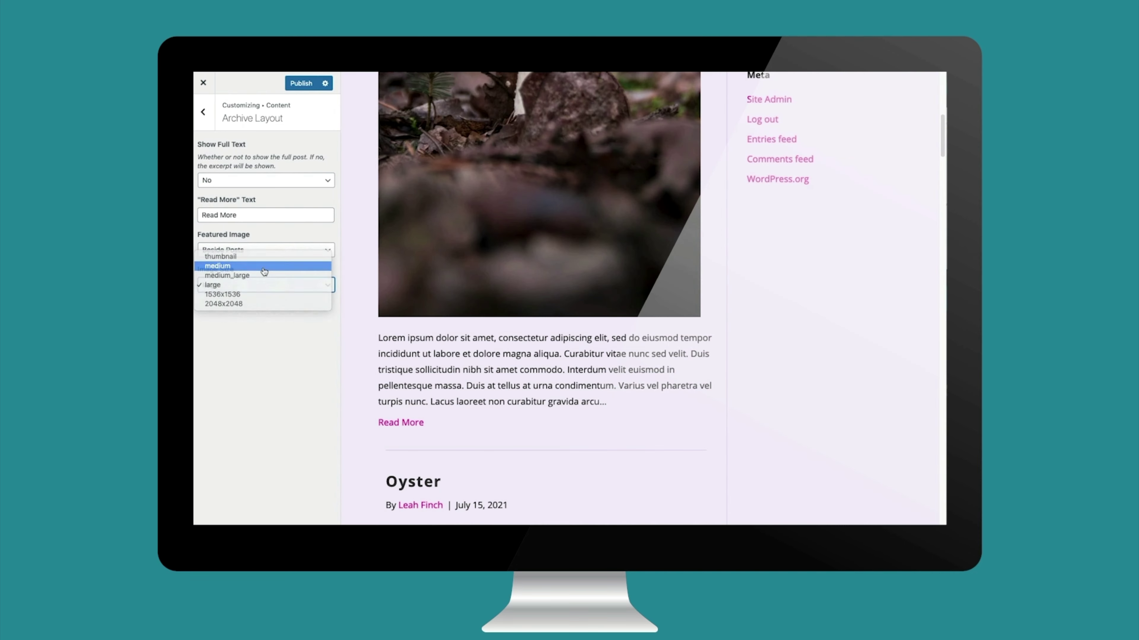
{"action": "left_click", "coordinate": [264, 266]}
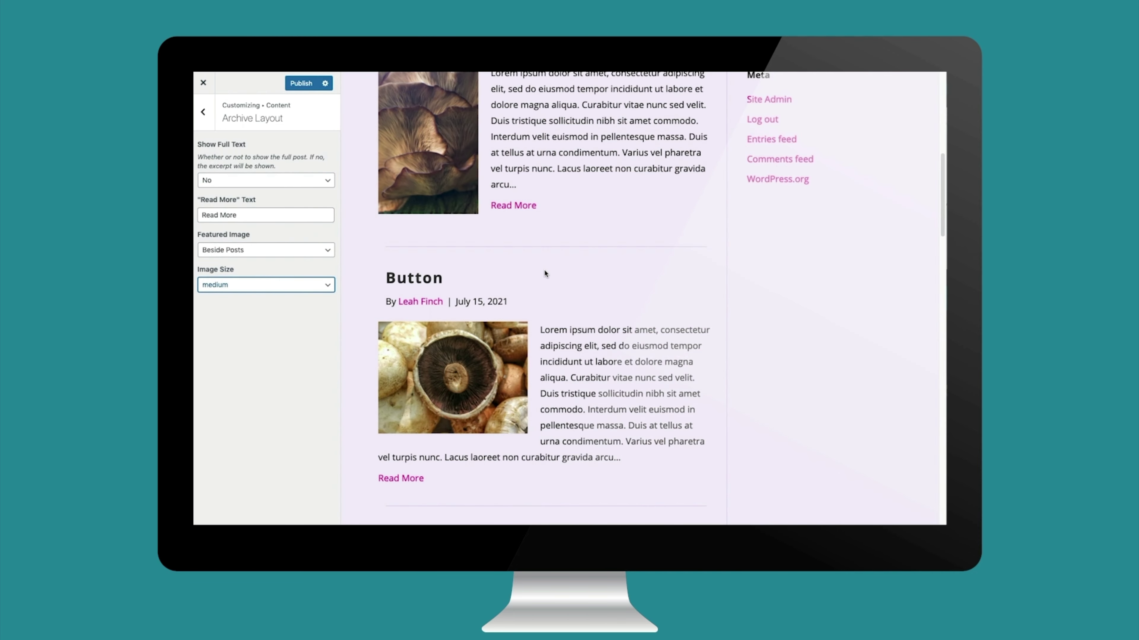
Check the archive posts, open the Pine post in the preview, and open the content's Post Layout settings.
{"action": "scroll", "coordinate": [544, 273], "scroll_direction": "down", "scroll_amount": 5}
{"action": "scroll", "coordinate": [544, 273], "scroll_direction": "down", "scroll_amount": 2}
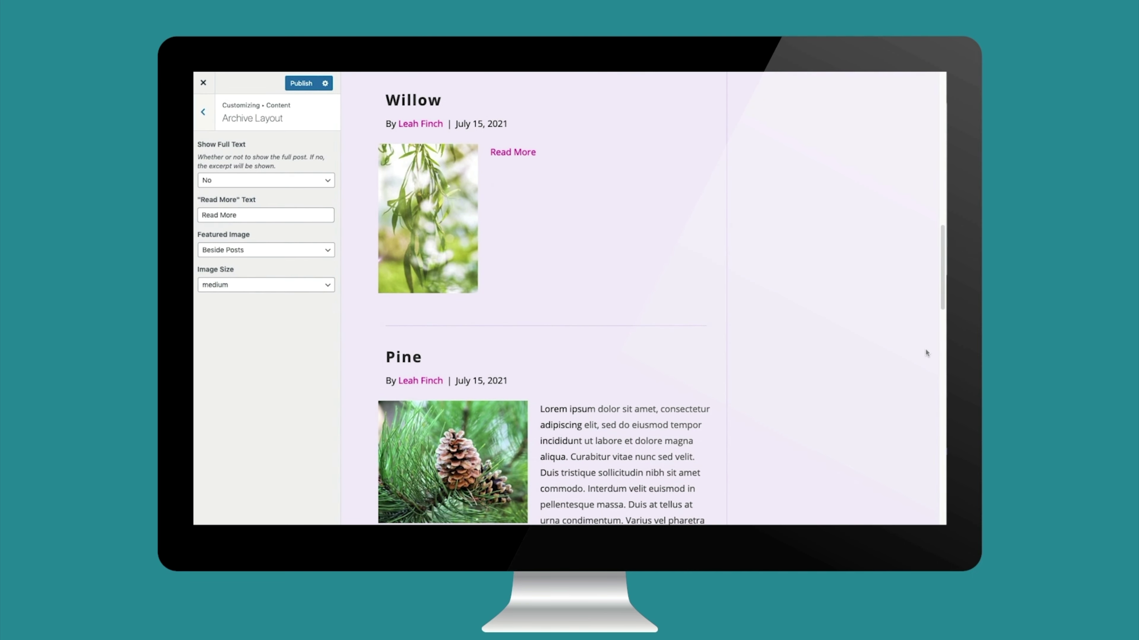
{"action": "scroll", "coordinate": [928, 354], "scroll_direction": "down", "scroll_amount": 6}
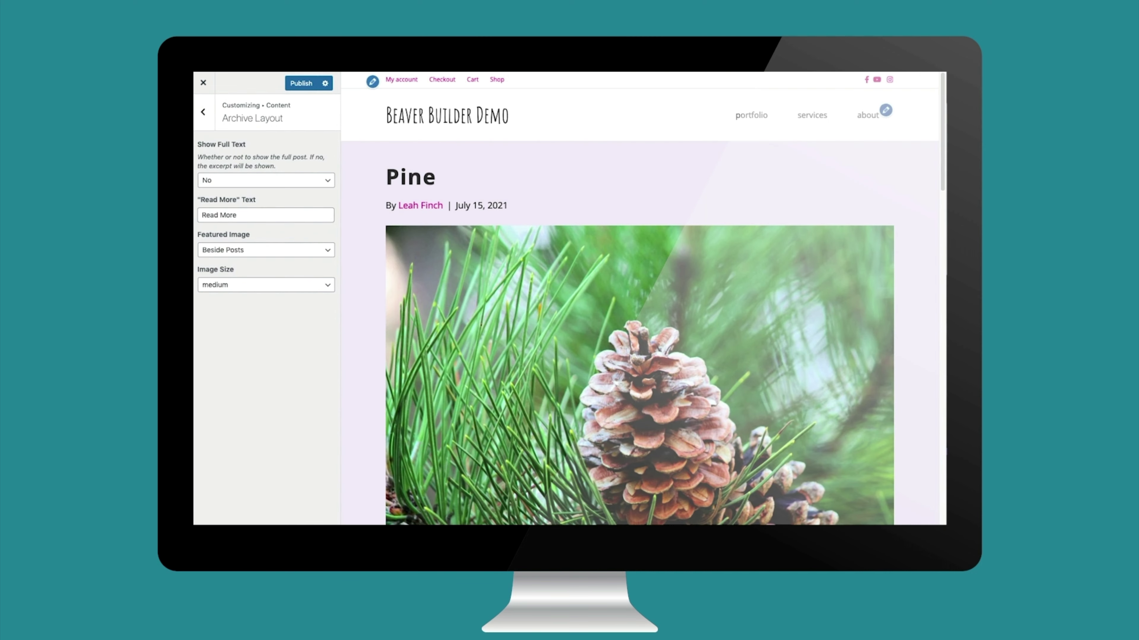
{"action": "left_click", "coordinate": [204, 115]}
{"action": "left_click", "coordinate": [231, 214]}
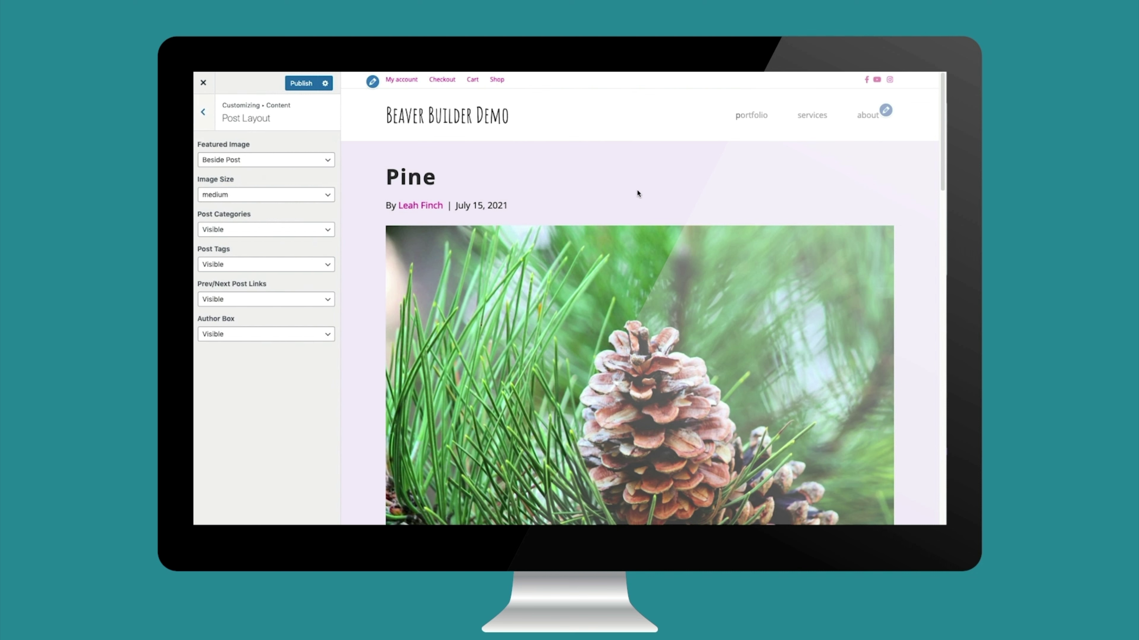
Try the single post's Featured Image at Above Title, and set it to Above Post.
{"action": "left_click", "coordinate": [247, 160]}
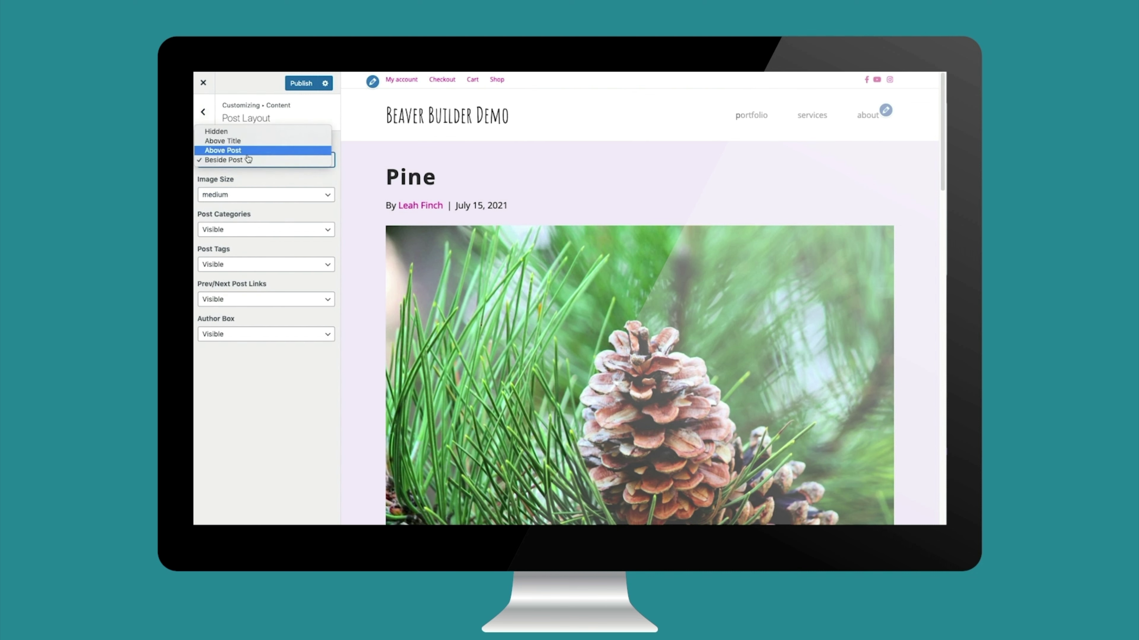
{"action": "left_click", "coordinate": [247, 149]}
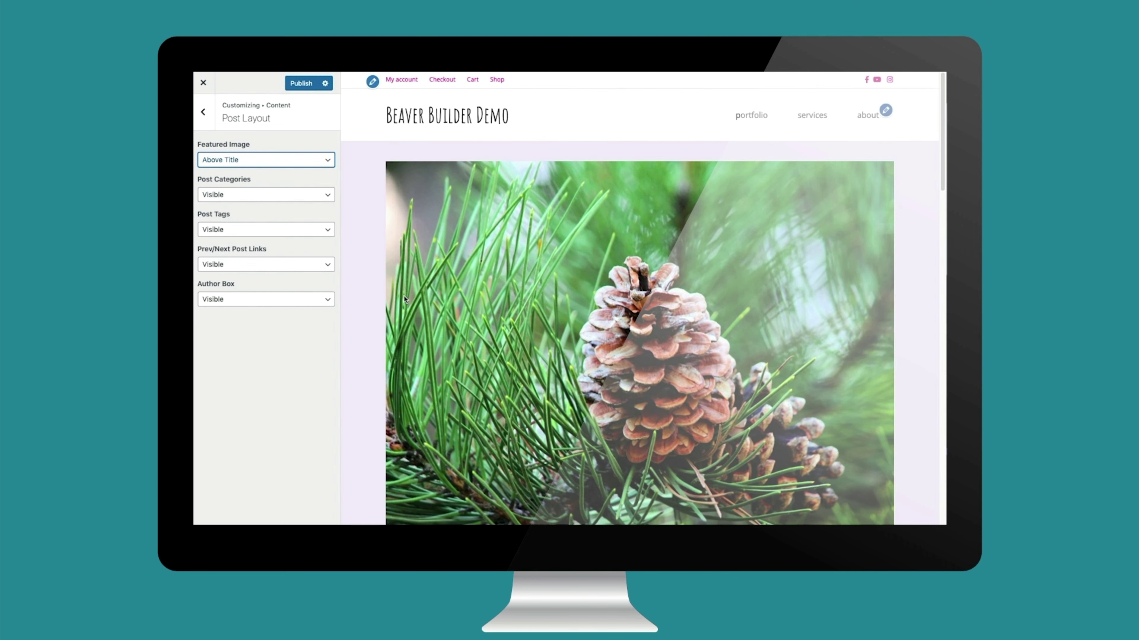
{"action": "left_click", "coordinate": [262, 161]}
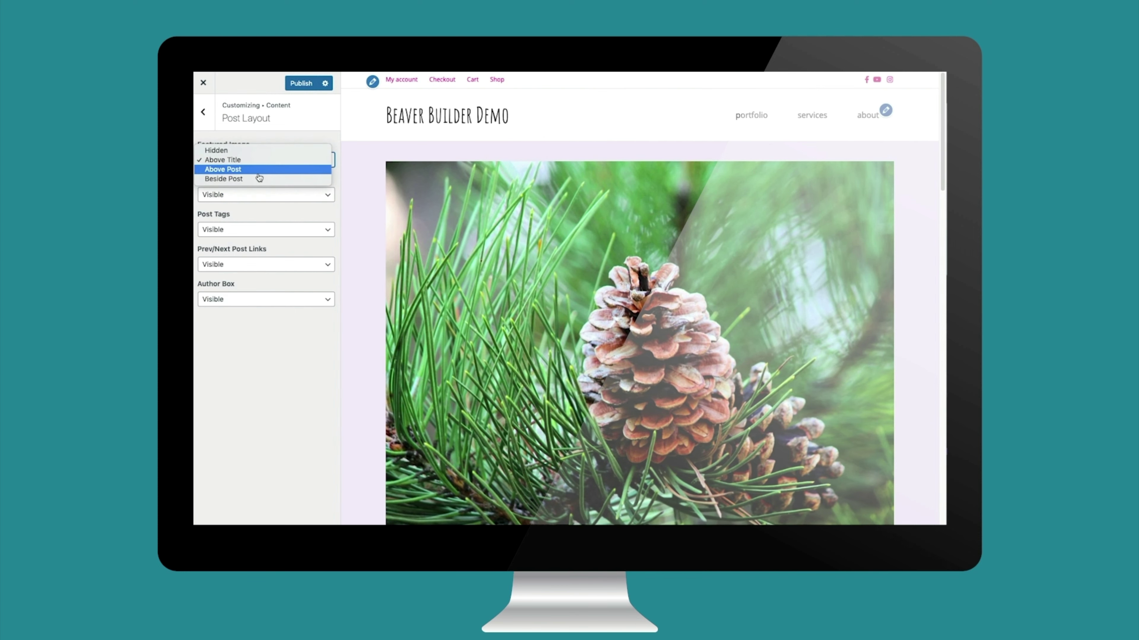
{"action": "left_click", "coordinate": [258, 172]}
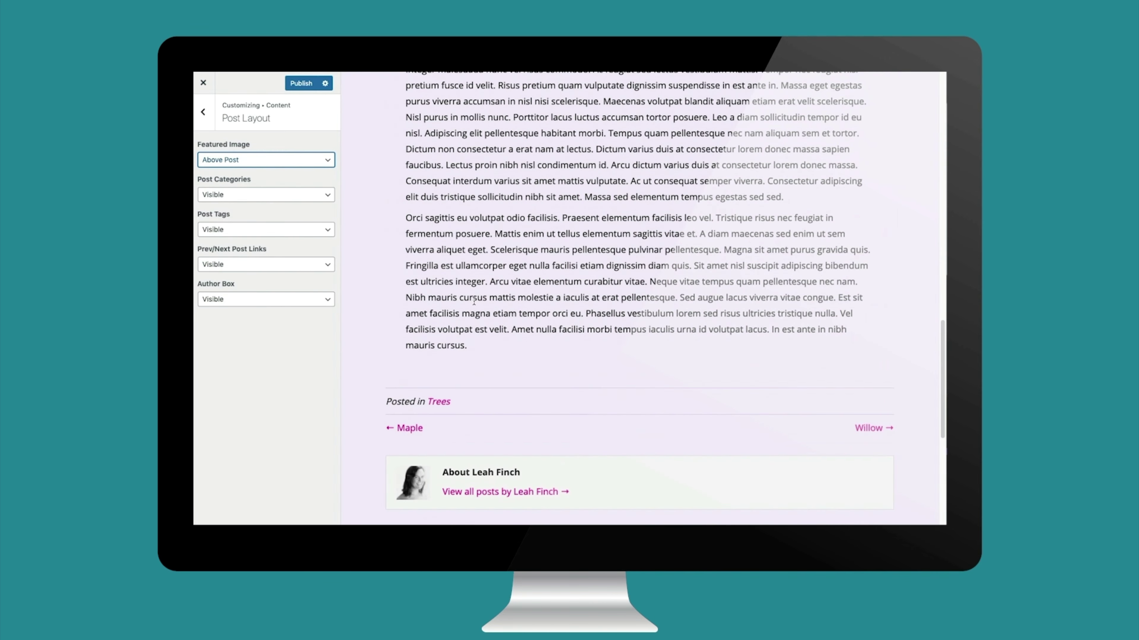
Try hiding the single post's Post Categories, and restore them to Visible.
{"action": "left_click", "coordinate": [260, 202]}
{"action": "left_click", "coordinate": [256, 205]}
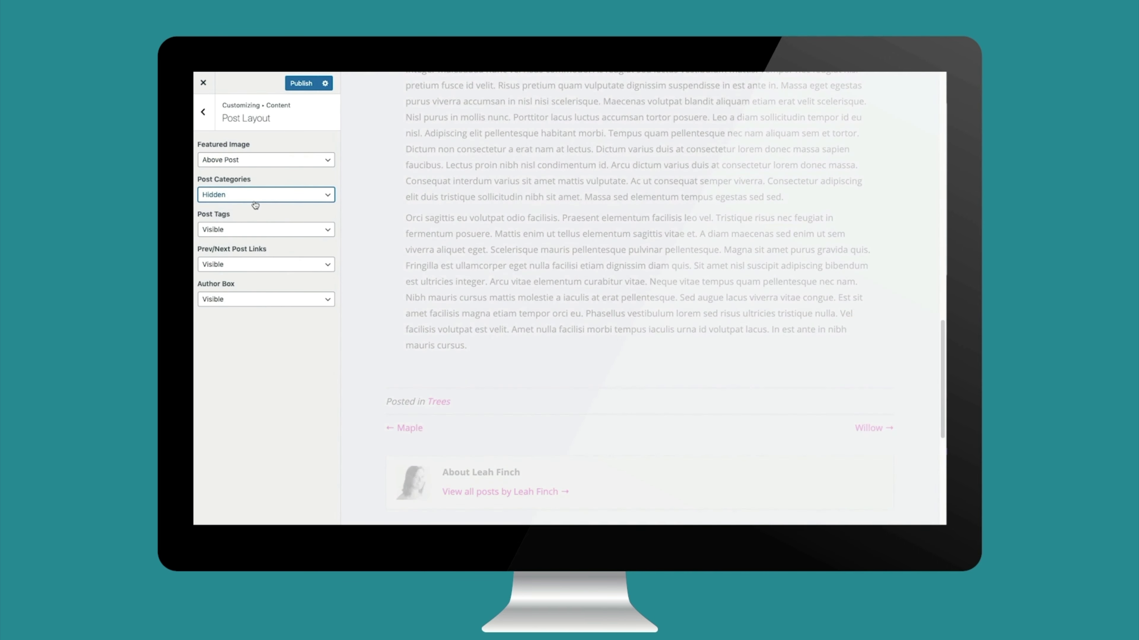
{"action": "left_click", "coordinate": [255, 203]}
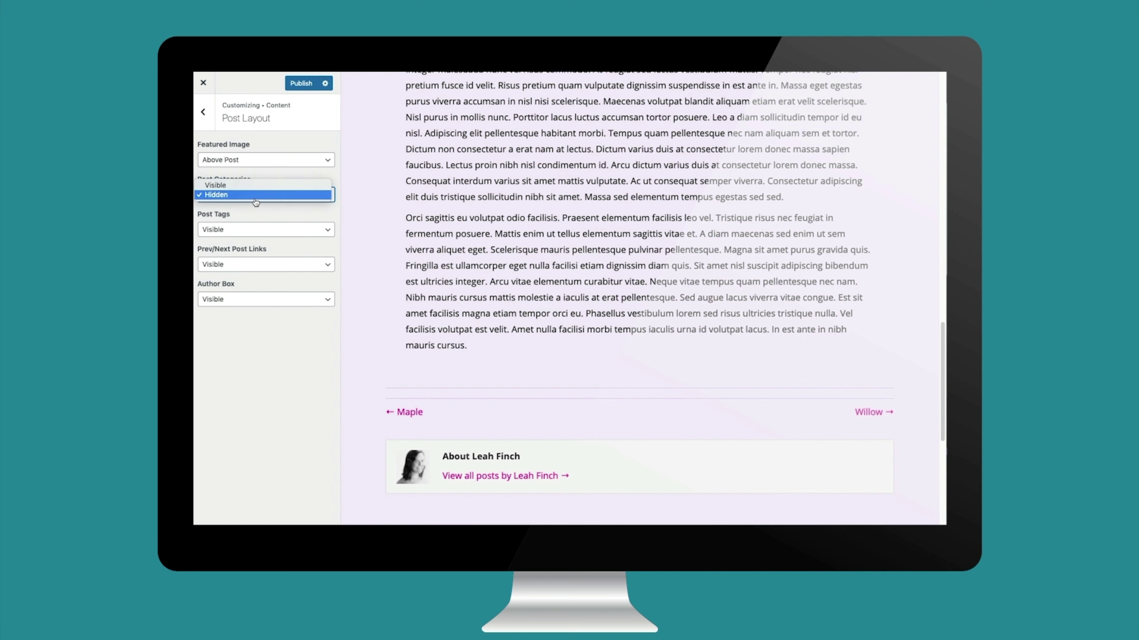
{"action": "left_click", "coordinate": [254, 198]}
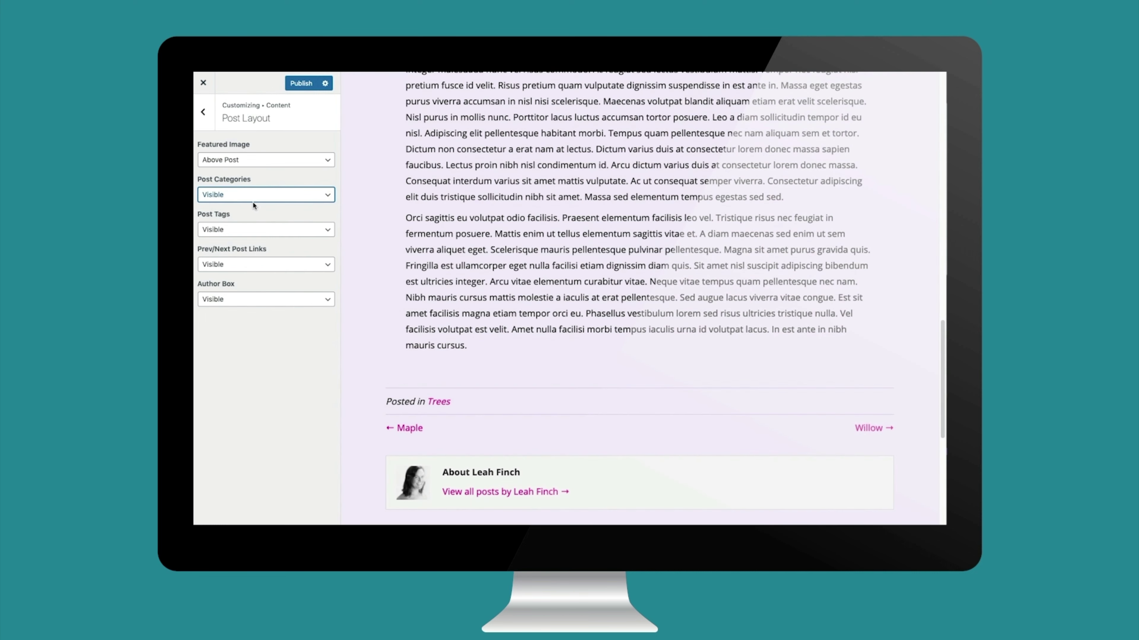
Try hiding the single post's Prev/Next Post Links and Author Box, restore both to Visible, and leave the Post Layout settings.
{"action": "left_click", "coordinate": [237, 264]}
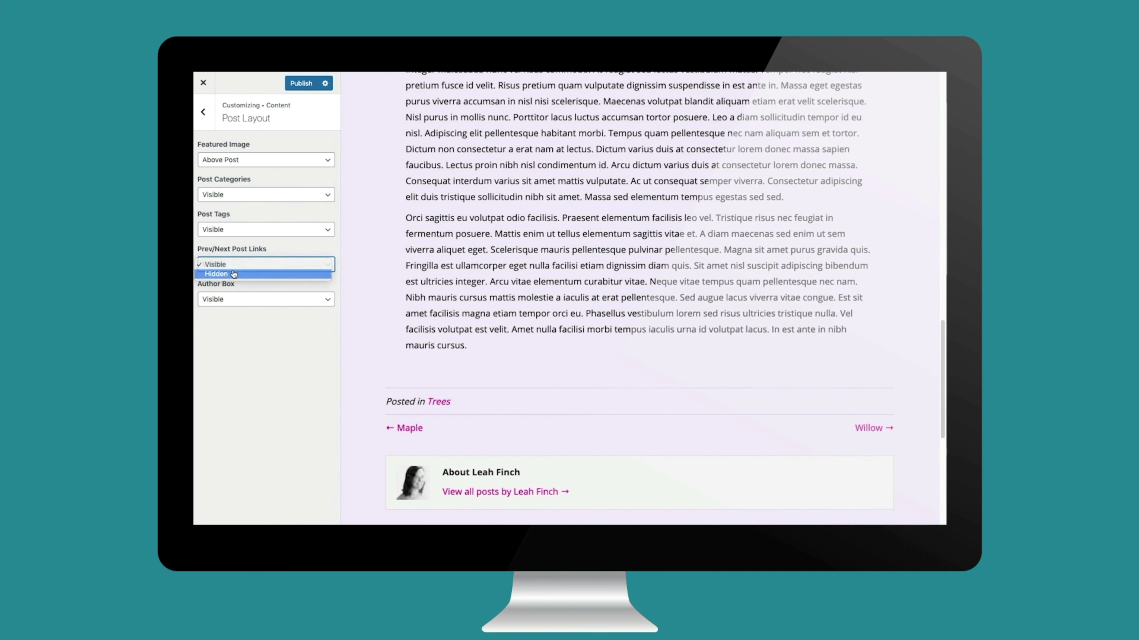
{"action": "left_click", "coordinate": [233, 274]}
{"action": "left_click", "coordinate": [234, 265]}
{"action": "left_click", "coordinate": [234, 256]}
{"action": "left_click", "coordinate": [234, 300]}
{"action": "left_click", "coordinate": [232, 309]}
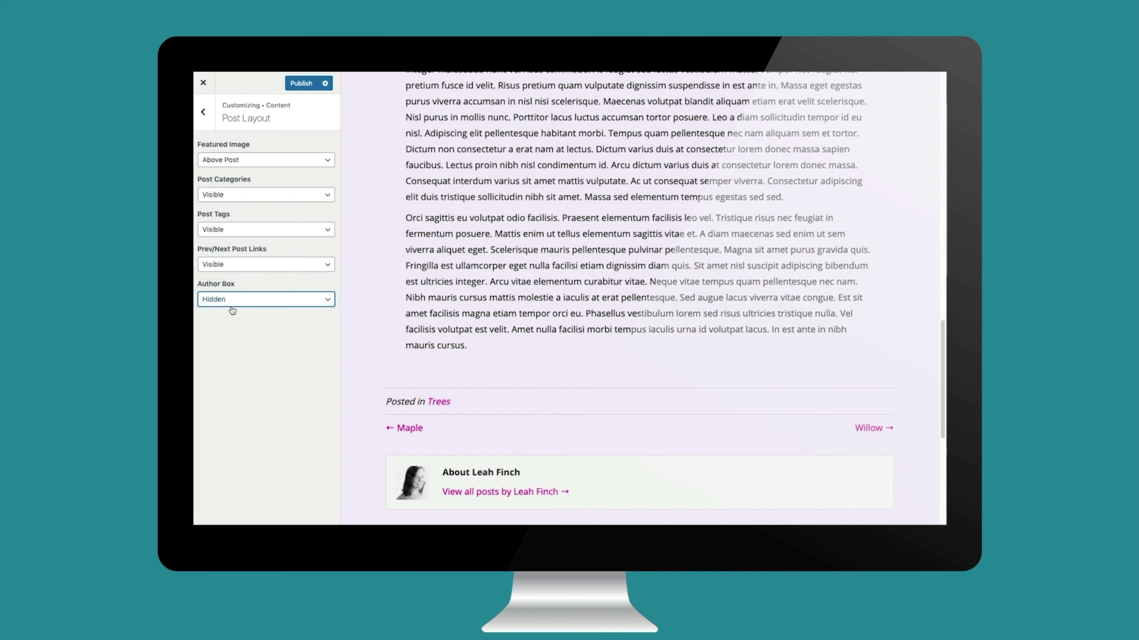
{"action": "left_click", "coordinate": [232, 304]}
{"action": "left_click", "coordinate": [233, 292]}
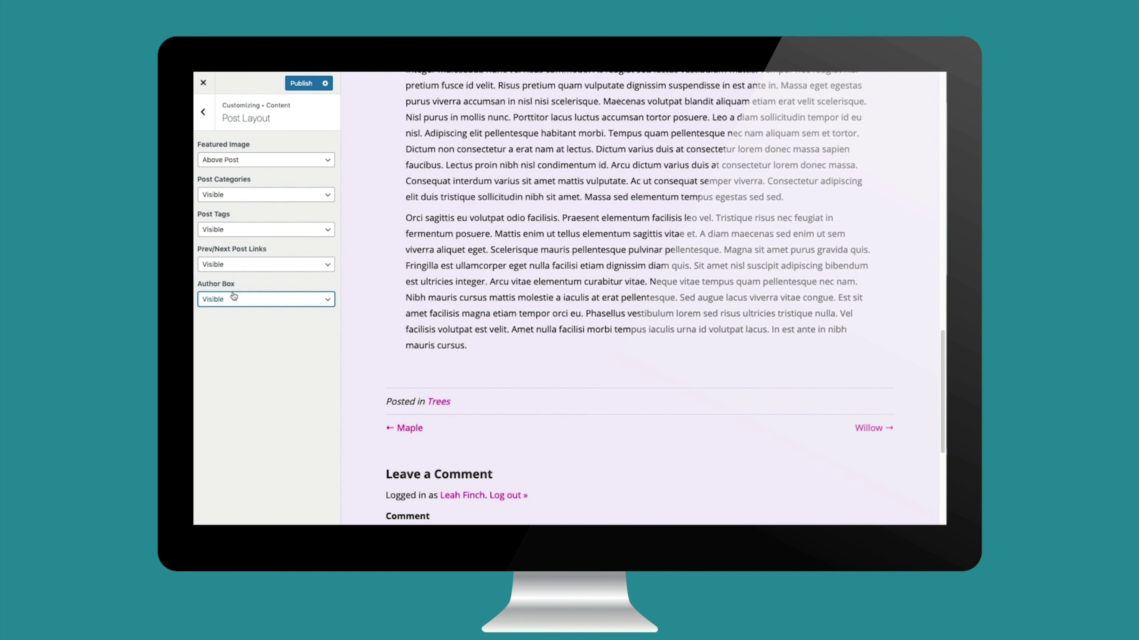
{"action": "scroll", "coordinate": [893, 296], "scroll_direction": "up", "scroll_amount": 15}
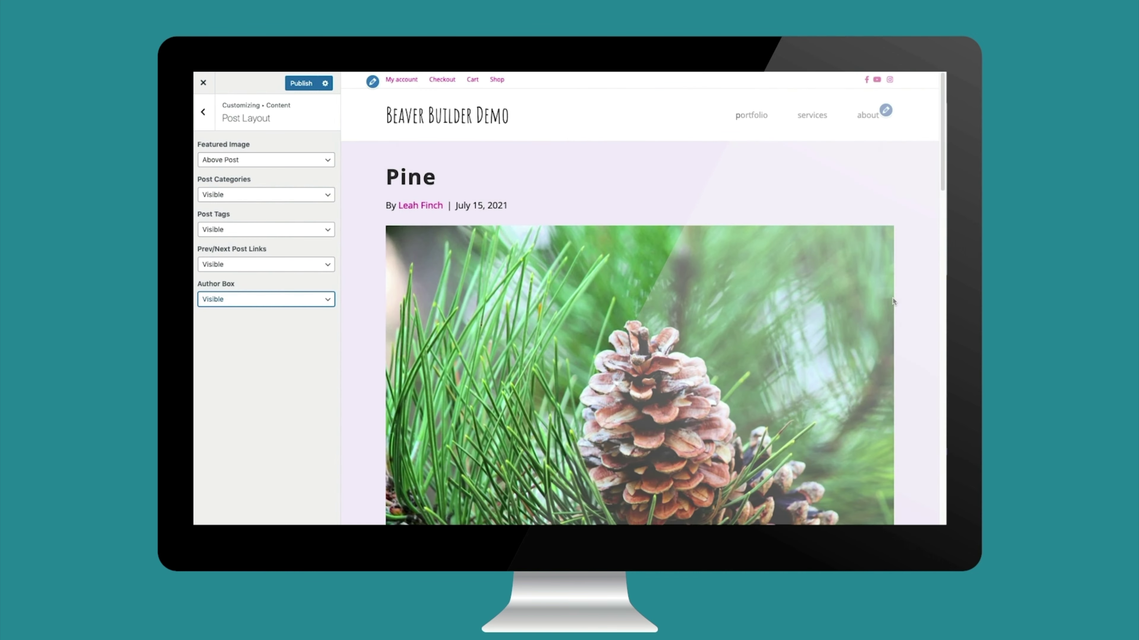
{"action": "left_click", "coordinate": [234, 422]}
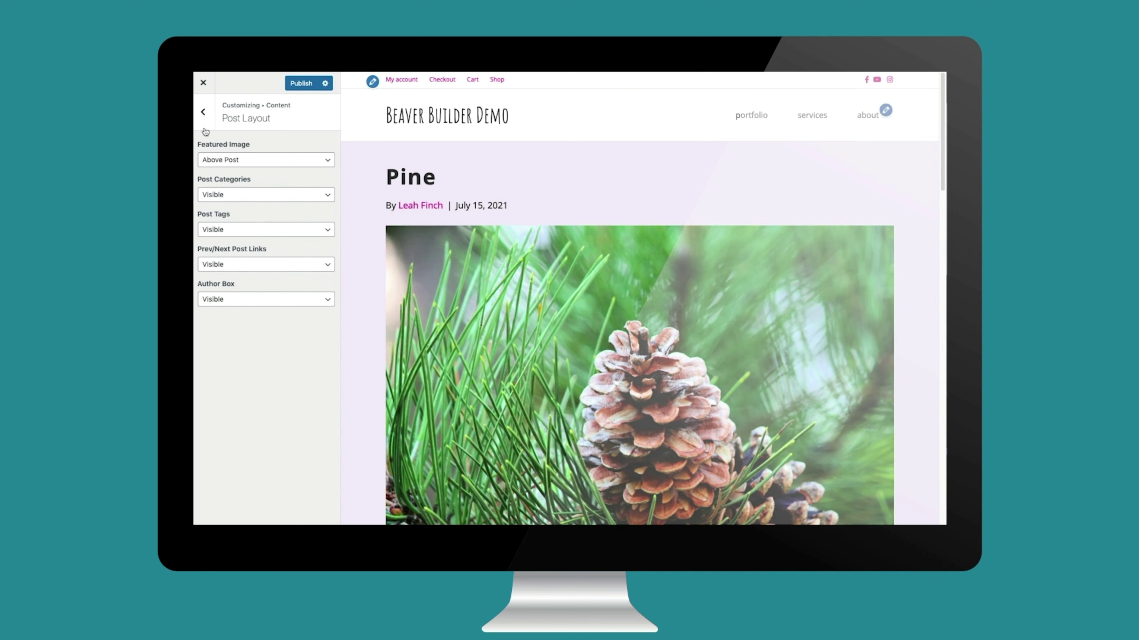
{"action": "left_click", "coordinate": [205, 116]}
Go to the site's Widgets screen and add a Product Categories widget to the WooCommerce Sidebar.
{"action": "left_click", "coordinate": [238, 318]}
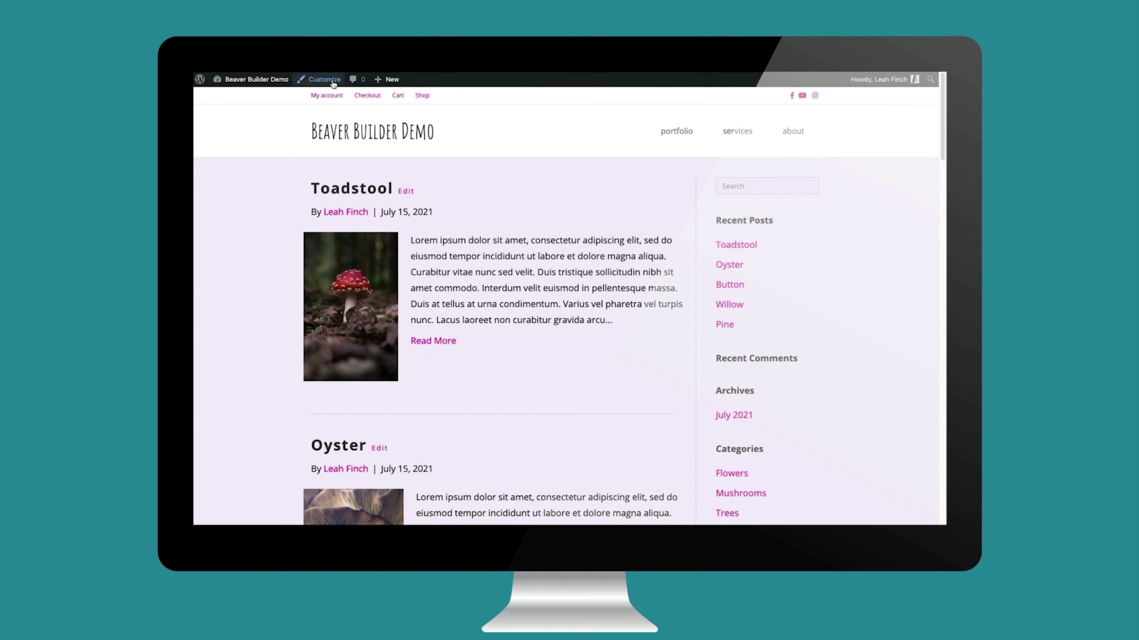
{"action": "left_click", "coordinate": [277, 83]}
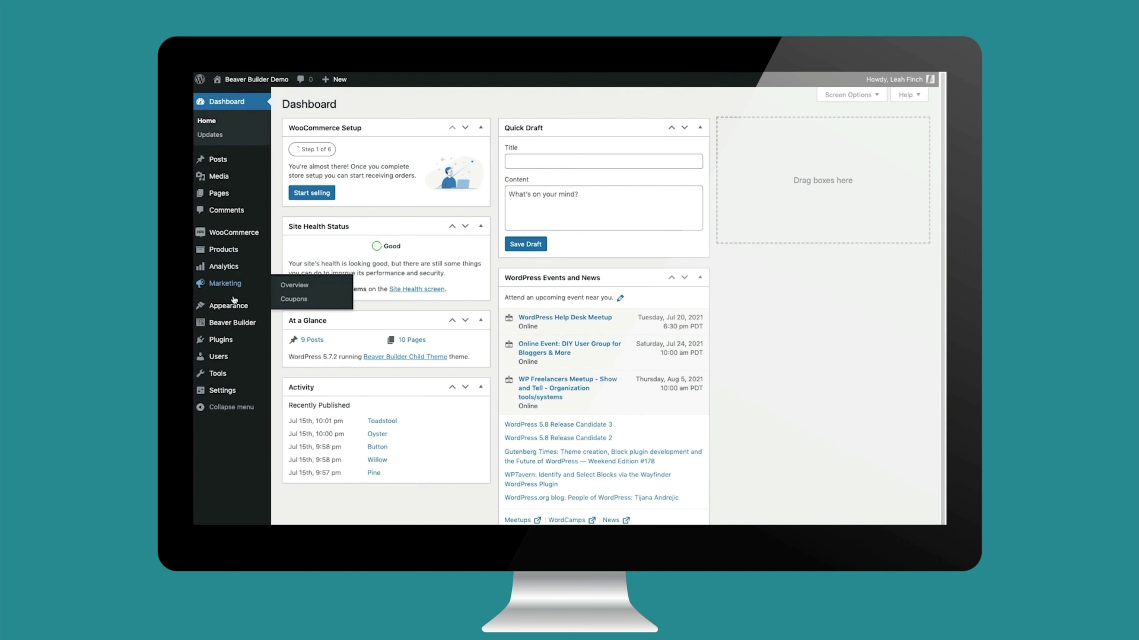
{"action": "mouse_move", "coordinate": [235, 307]}
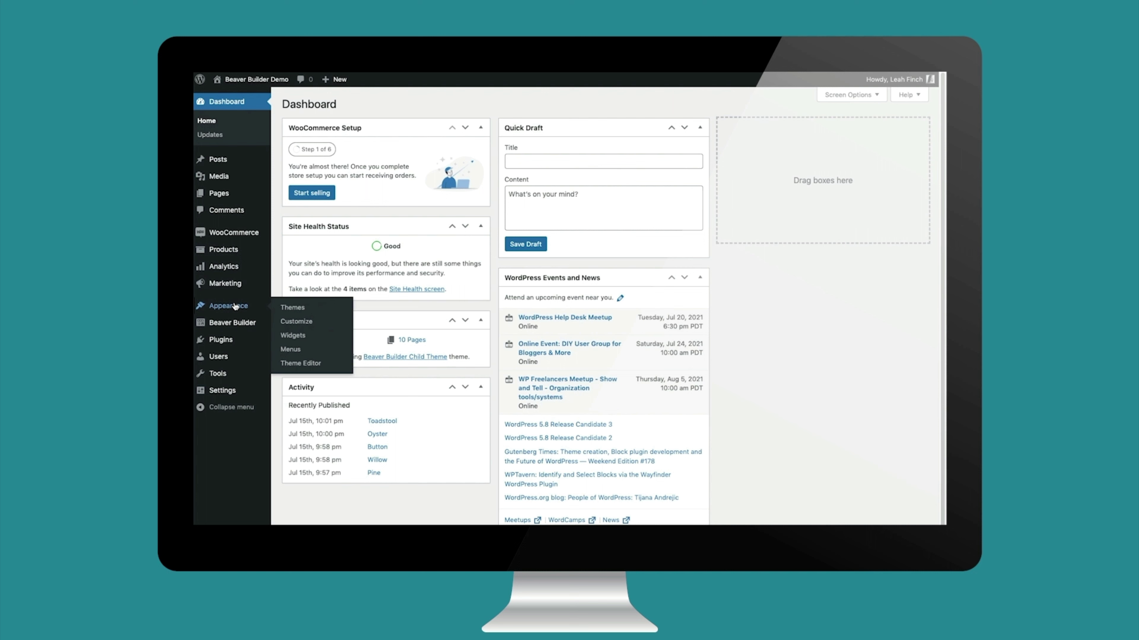
{"action": "left_click", "coordinate": [287, 335]}
{"action": "left_click_drag", "start_coordinate": [499, 502], "coordinate": [837, 174]}
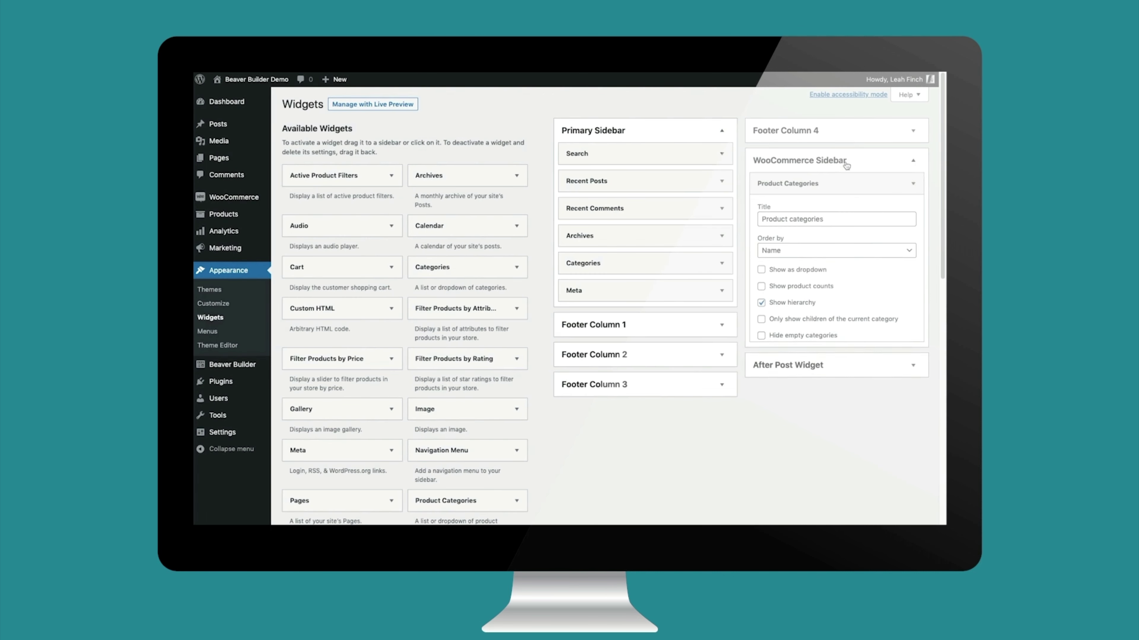
{"action": "left_click", "coordinate": [913, 184]}
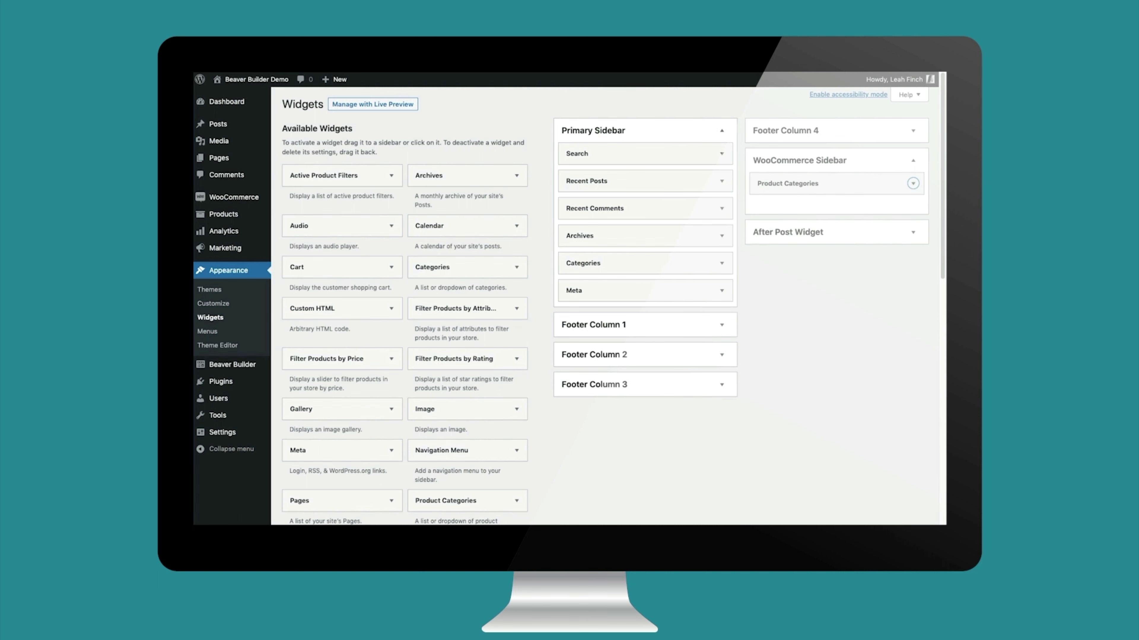
Add a Products list widget below Product Categories in the WooCommerce Sidebar.
{"action": "scroll", "coordinate": [354, 517], "scroll_direction": "down", "scroll_amount": 3}
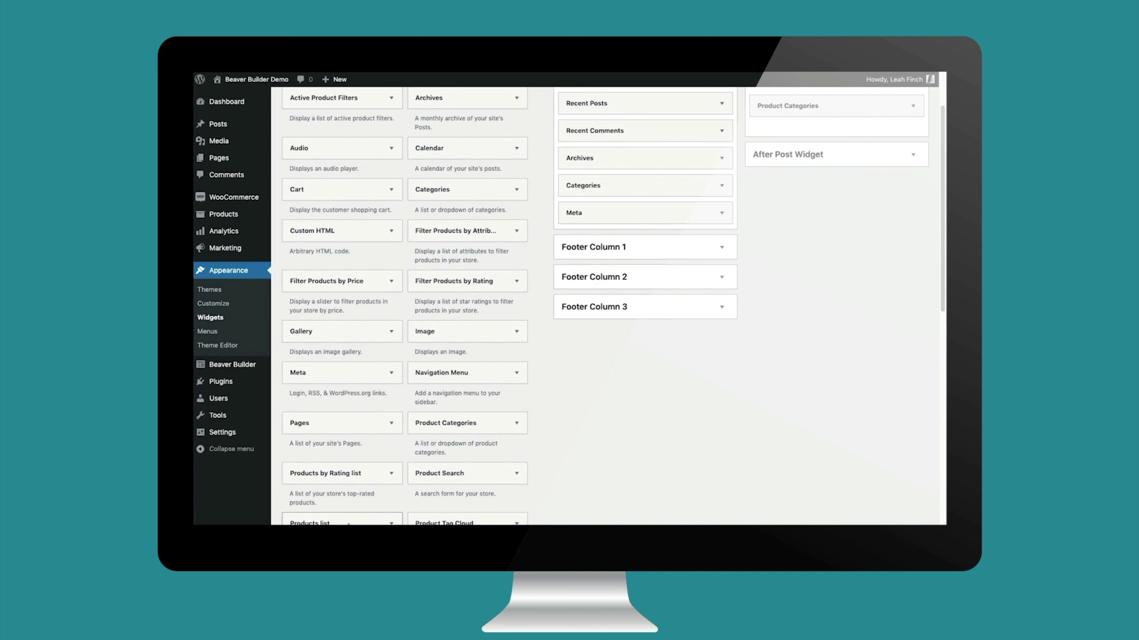
{"action": "left_click_drag", "start_coordinate": [353, 516], "coordinate": [856, 201]}
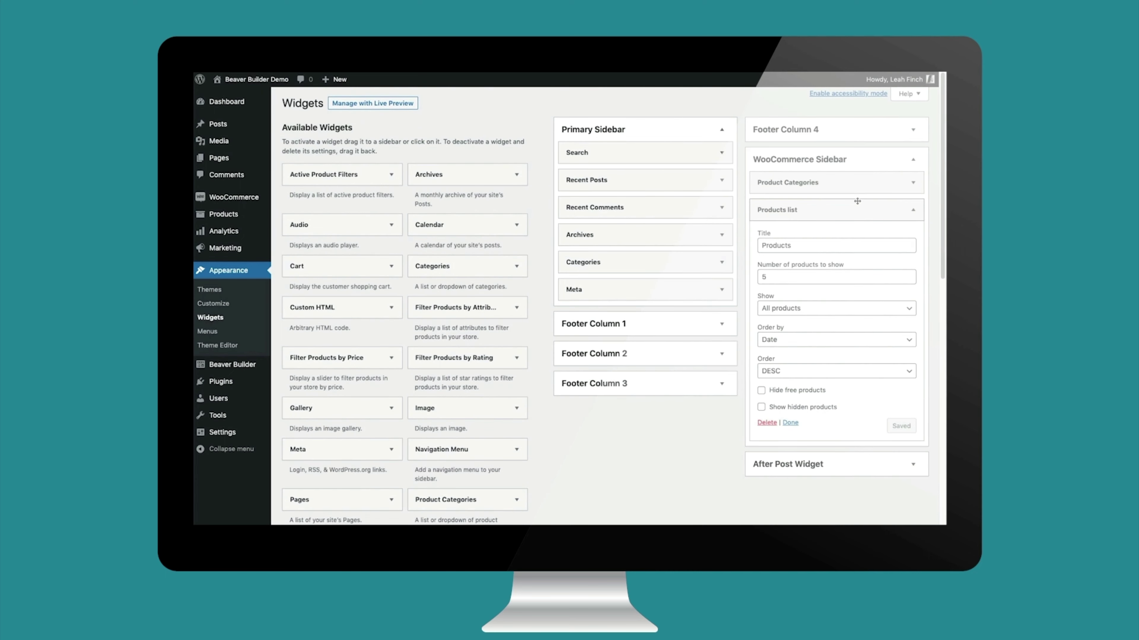
{"action": "left_click", "coordinate": [913, 209]}
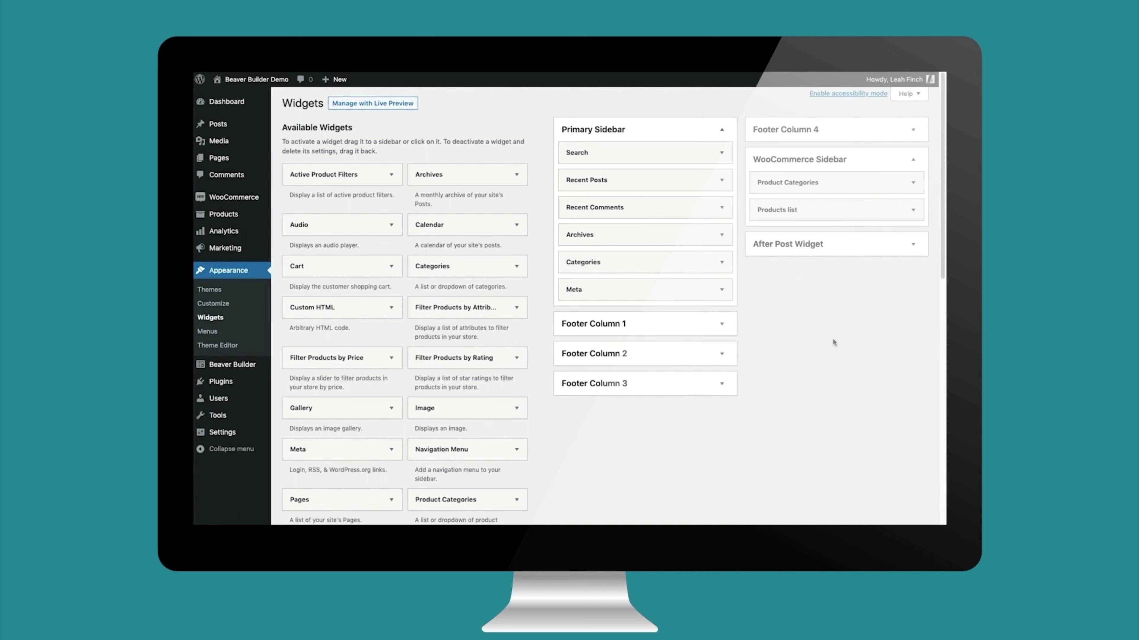
Preview the Shop page in the Customizer and set the WooCommerce Layout's Sidebar Position to No Sidebar.
{"action": "left_click", "coordinate": [218, 305]}
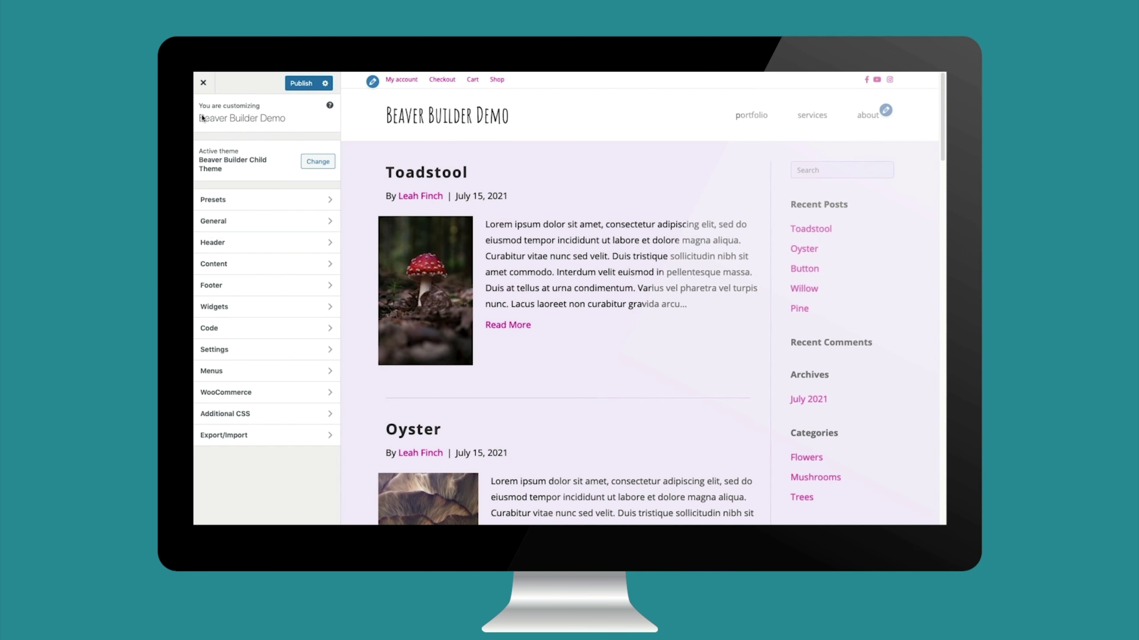
{"action": "left_click", "coordinate": [498, 79]}
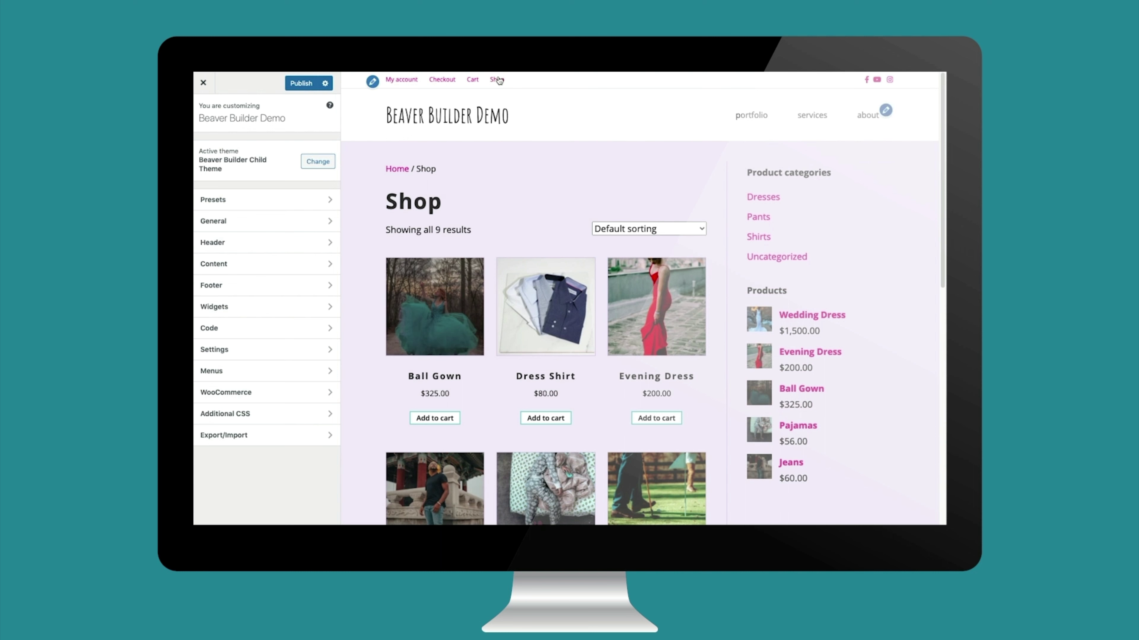
{"action": "left_click", "coordinate": [291, 269]}
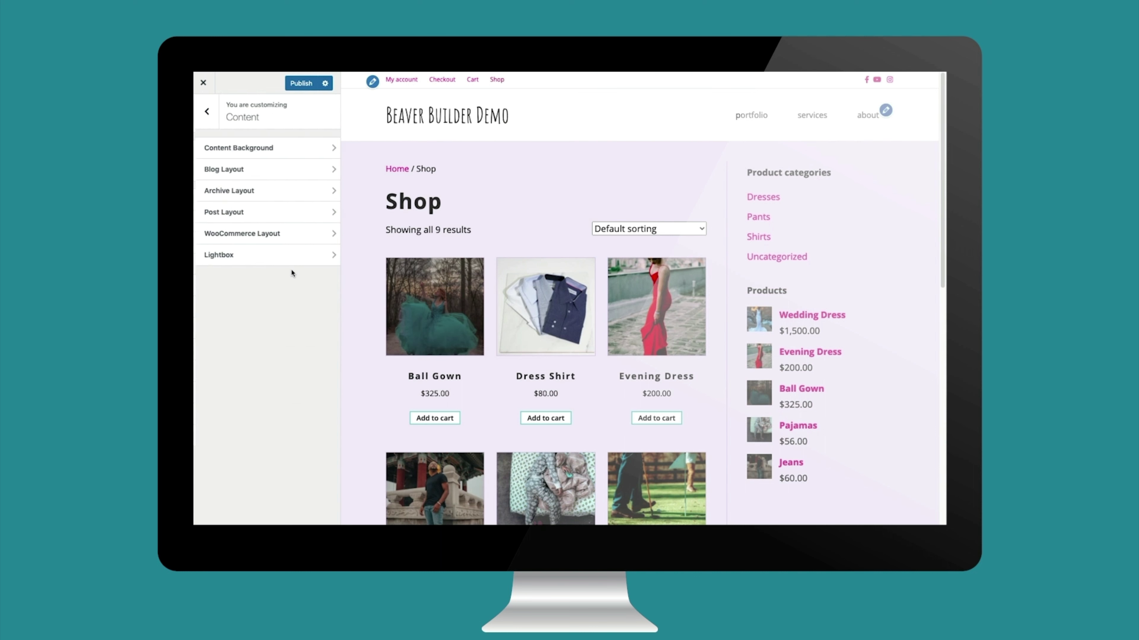
{"action": "left_click", "coordinate": [276, 237]}
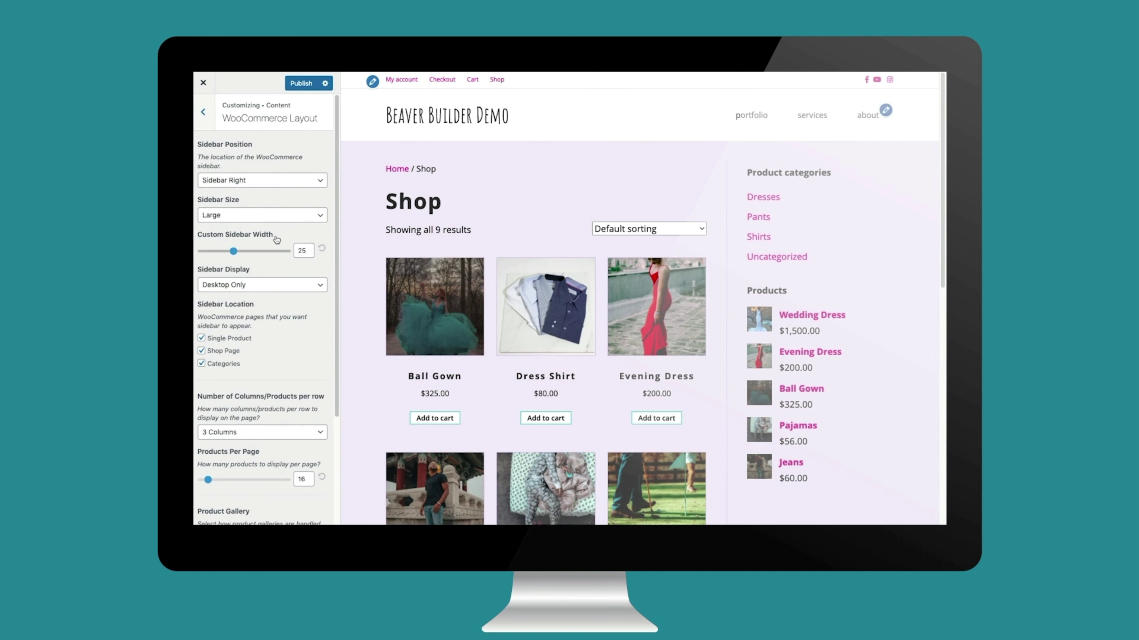
{"action": "left_click", "coordinate": [278, 180]}
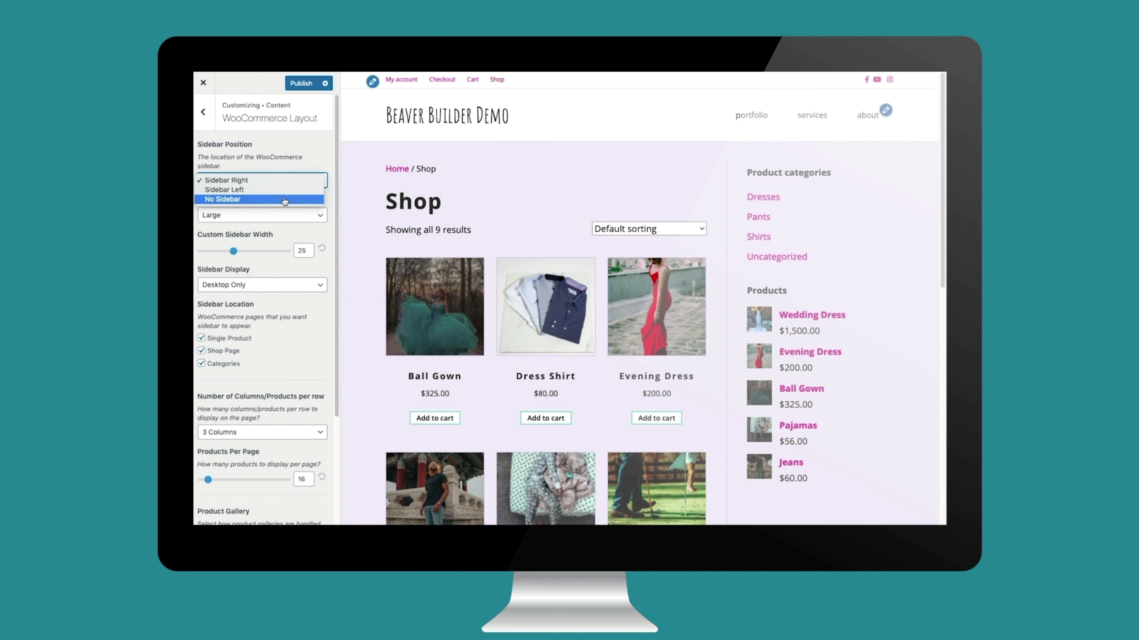
{"action": "left_click", "coordinate": [284, 199]}
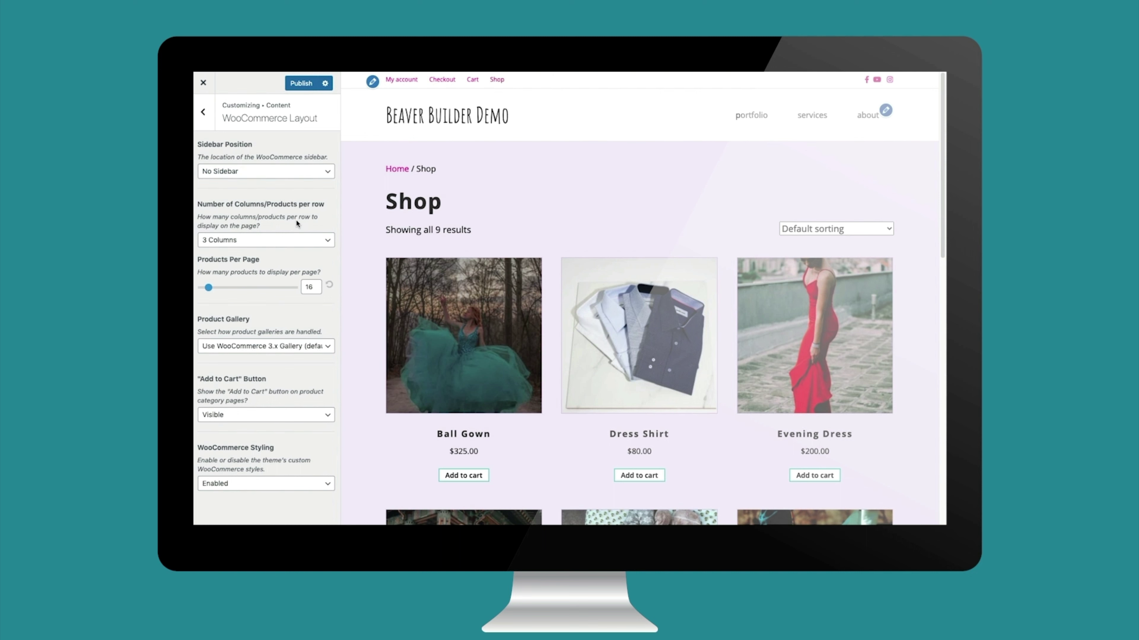
Set the shop's products per row to 4 Columns, and try 2 Products Per Page before resetting it to 16.
{"action": "left_click", "coordinate": [291, 240]}
{"action": "left_click", "coordinate": [291, 249]}
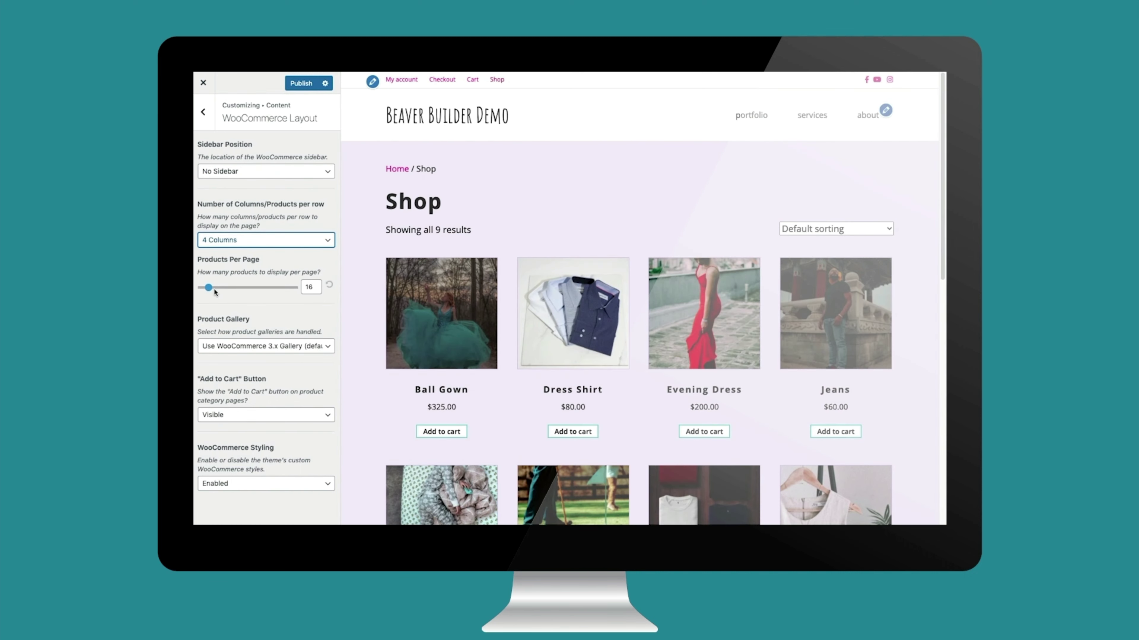
{"action": "left_click_drag", "start_coordinate": [208, 288], "coordinate": [202, 288]}
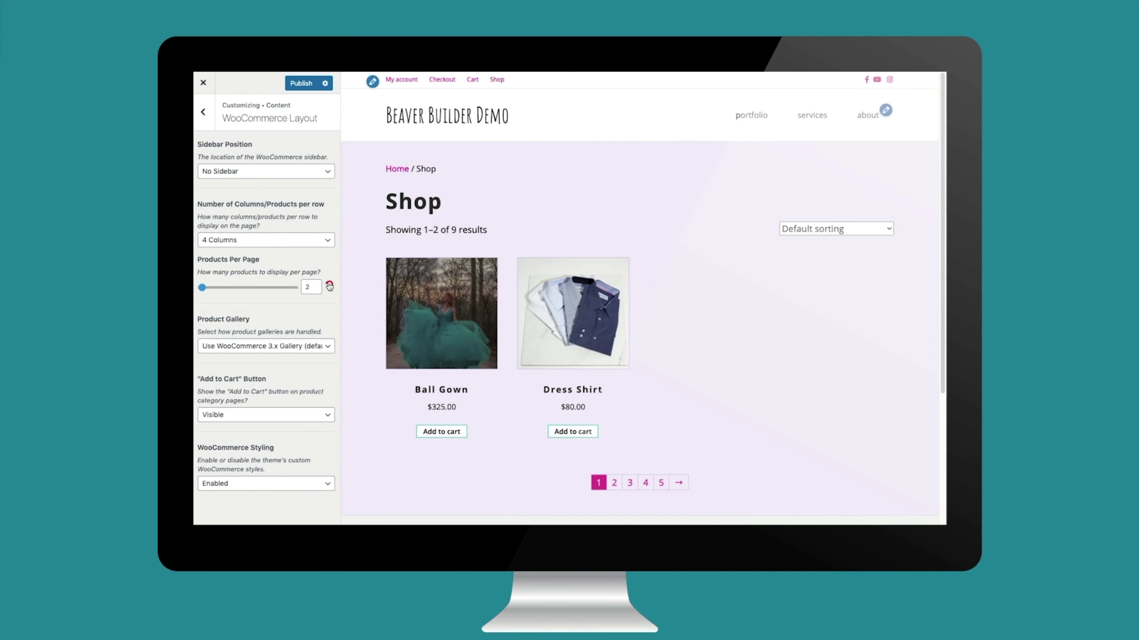
{"action": "left_click", "coordinate": [329, 286]}
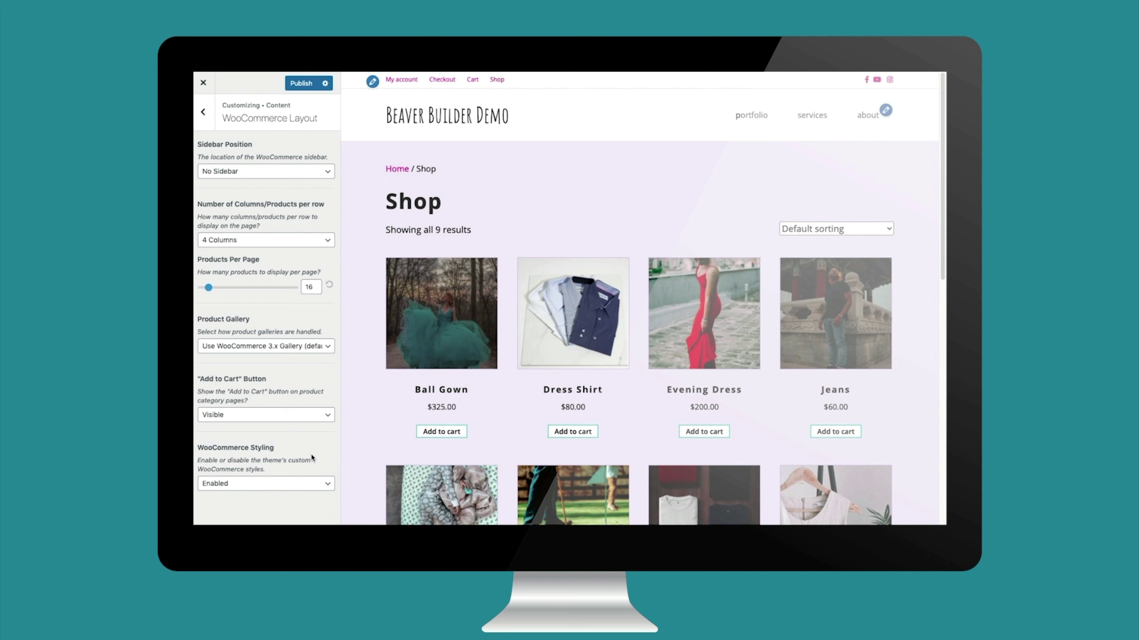
Publish the WooCommerce layout changes, and look through the Code and Additional CSS settings.
{"action": "left_click", "coordinate": [304, 84]}
{"action": "left_click", "coordinate": [205, 114]}
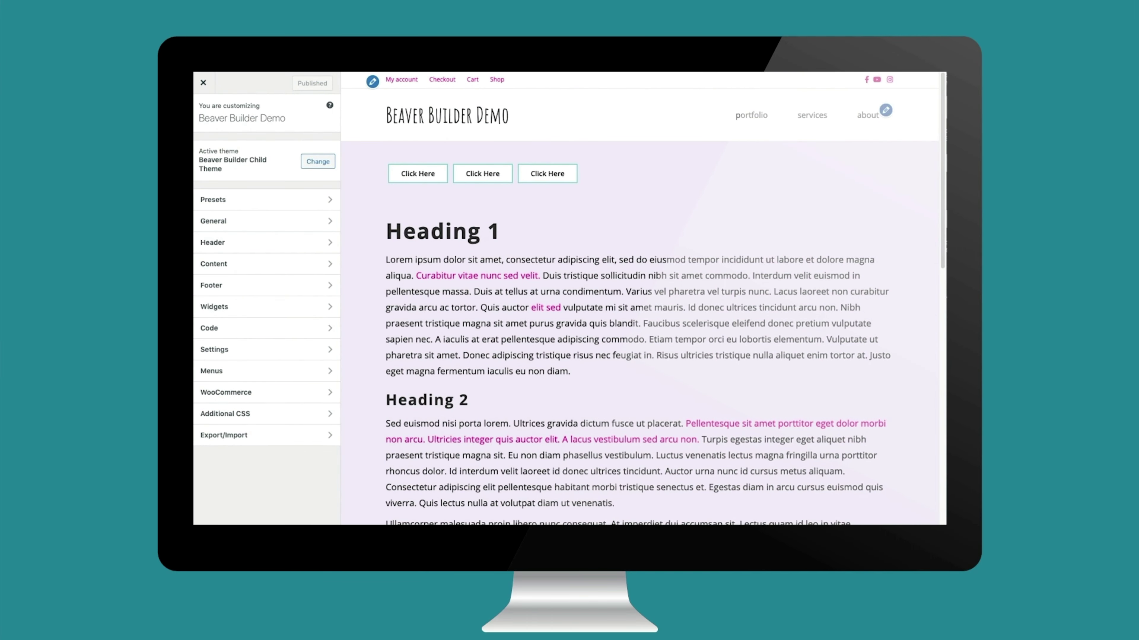
{"action": "left_click", "coordinate": [264, 328]}
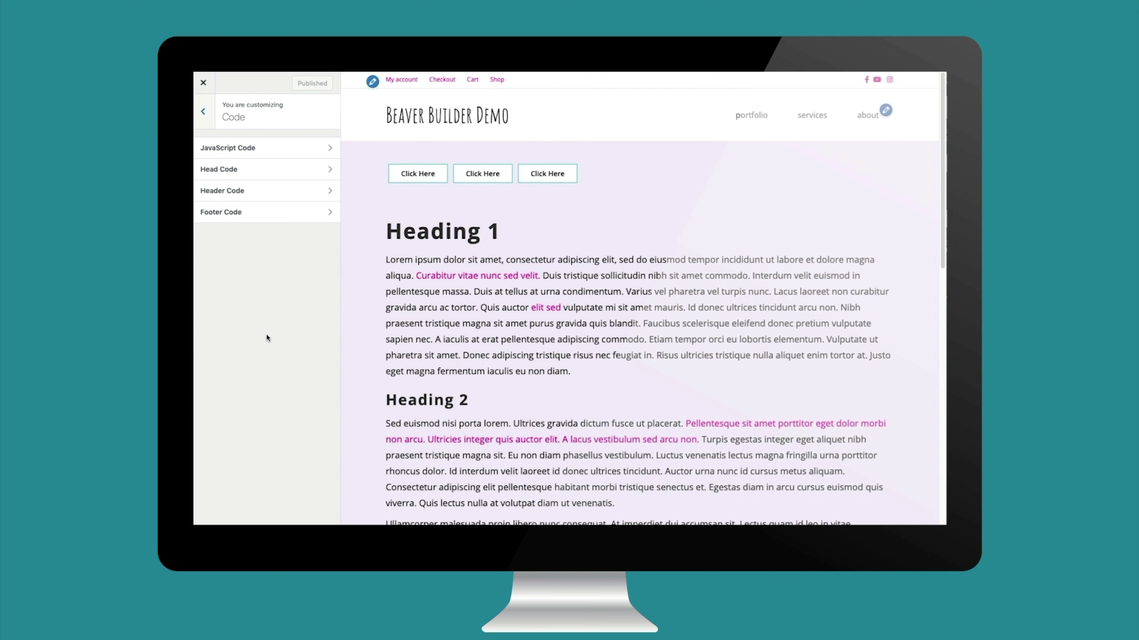
{"action": "left_click", "coordinate": [203, 112]}
{"action": "left_click", "coordinate": [226, 415]}
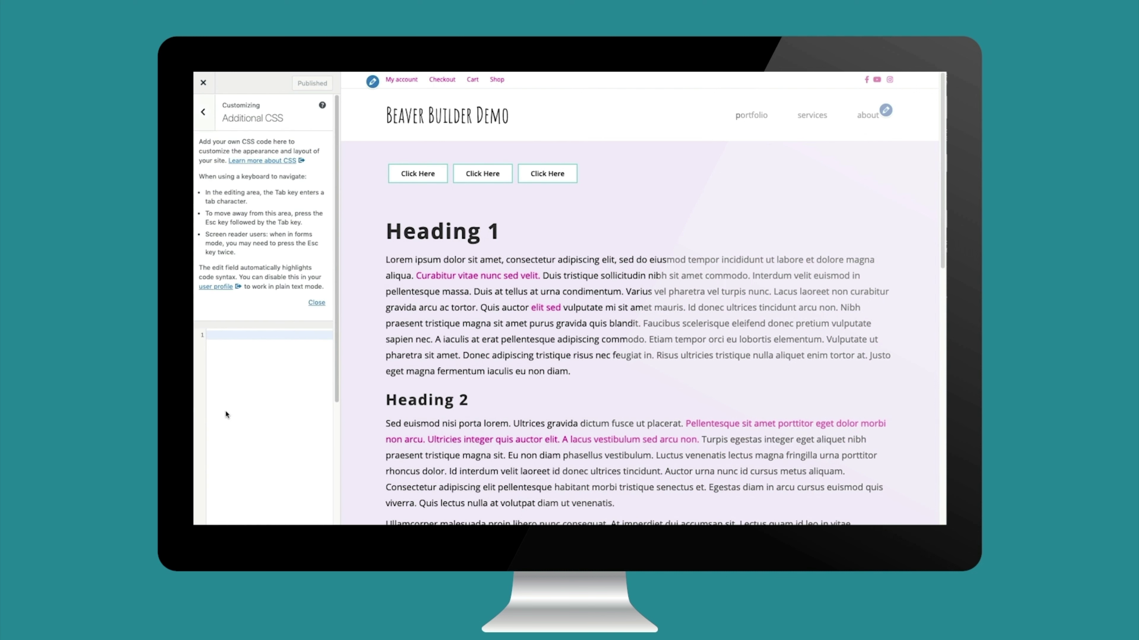
{"action": "left_click", "coordinate": [203, 115]}
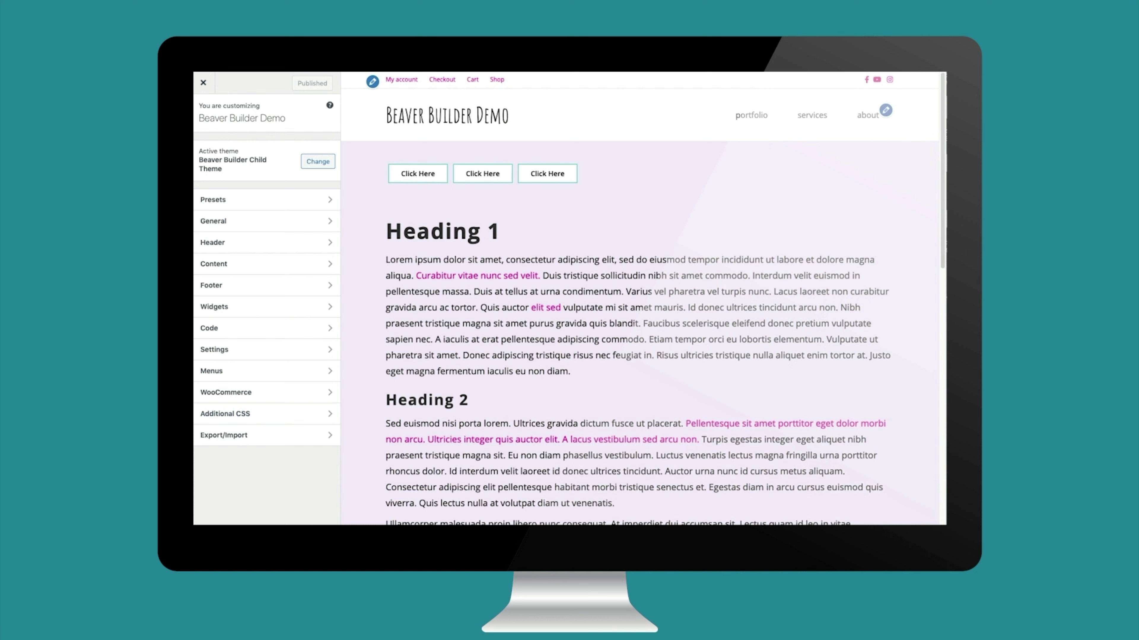
Paste the mcjs script and the Google Global site tag (gtag.js) script into the theme's Head Code.
{"action": "left_click", "coordinate": [308, 330]}
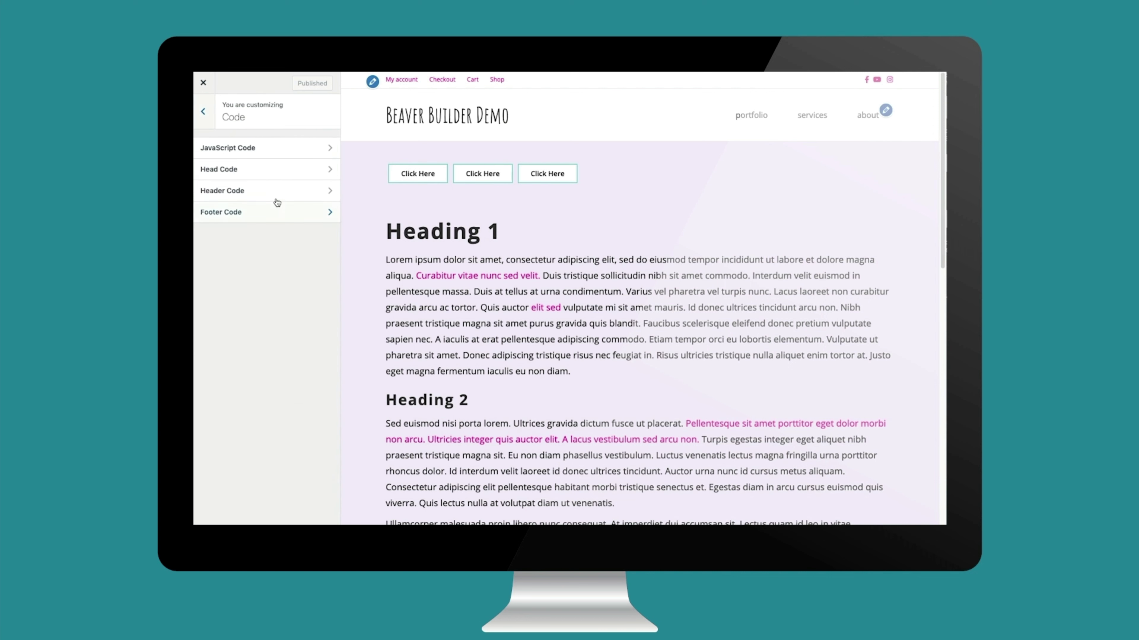
{"action": "left_click", "coordinate": [284, 179]}
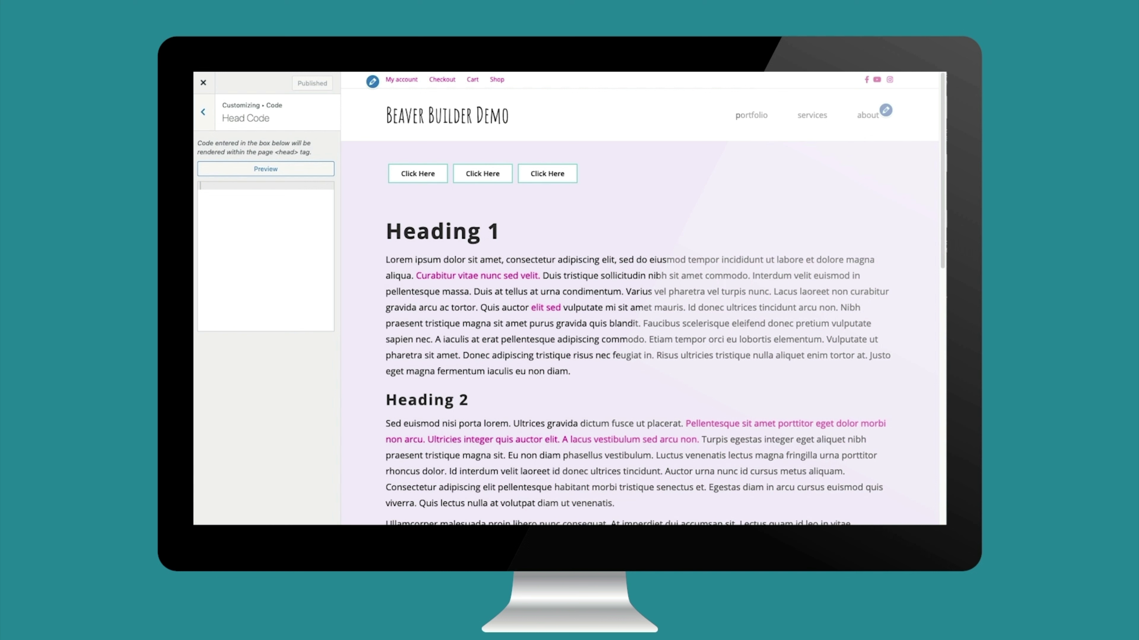
{"action": "key", "text": "super+v"}
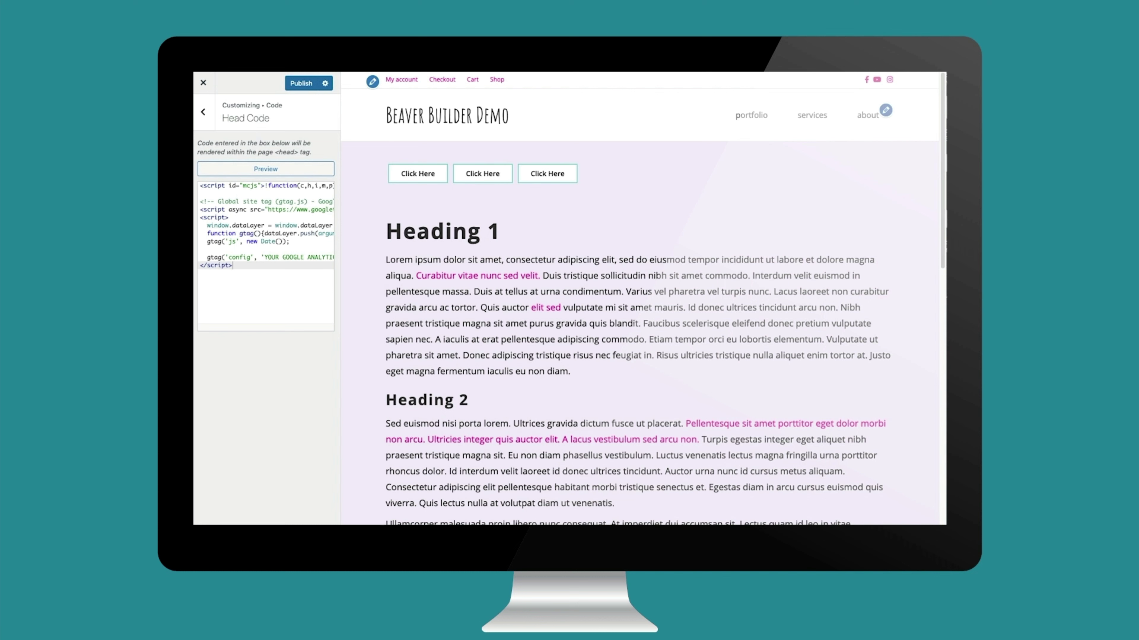
{"action": "left_click", "coordinate": [203, 113]}
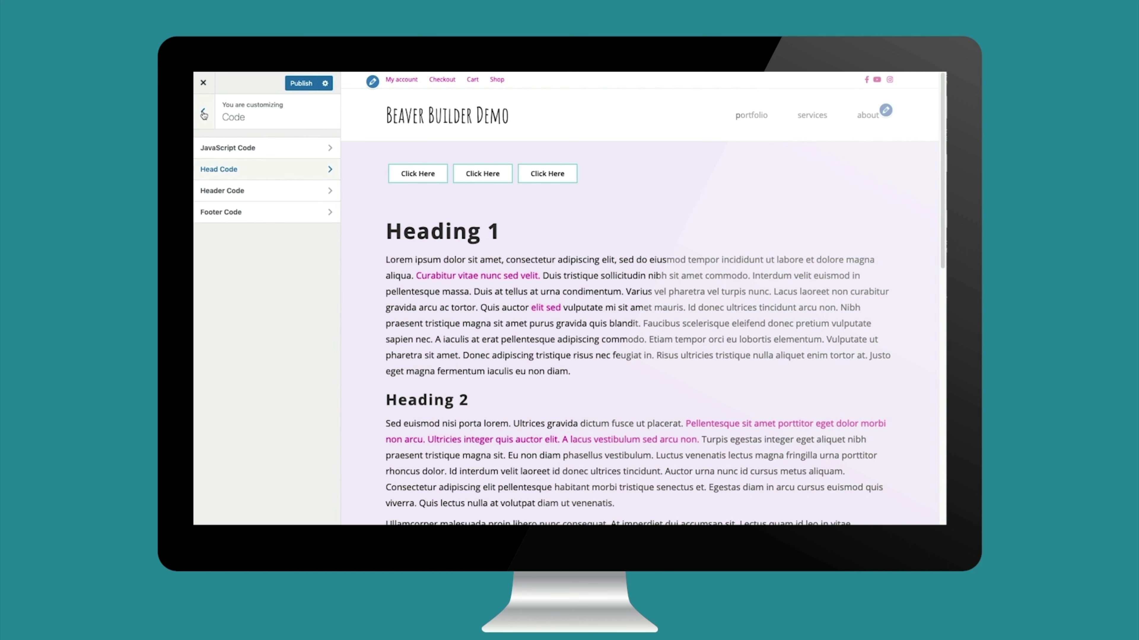
Add CSS giving .current_page_item a and .current-menu-item a "border-bottom: 4px solid black;", commented "Underline current menu item", and check it on the portfolio page.
{"action": "left_click", "coordinate": [203, 114]}
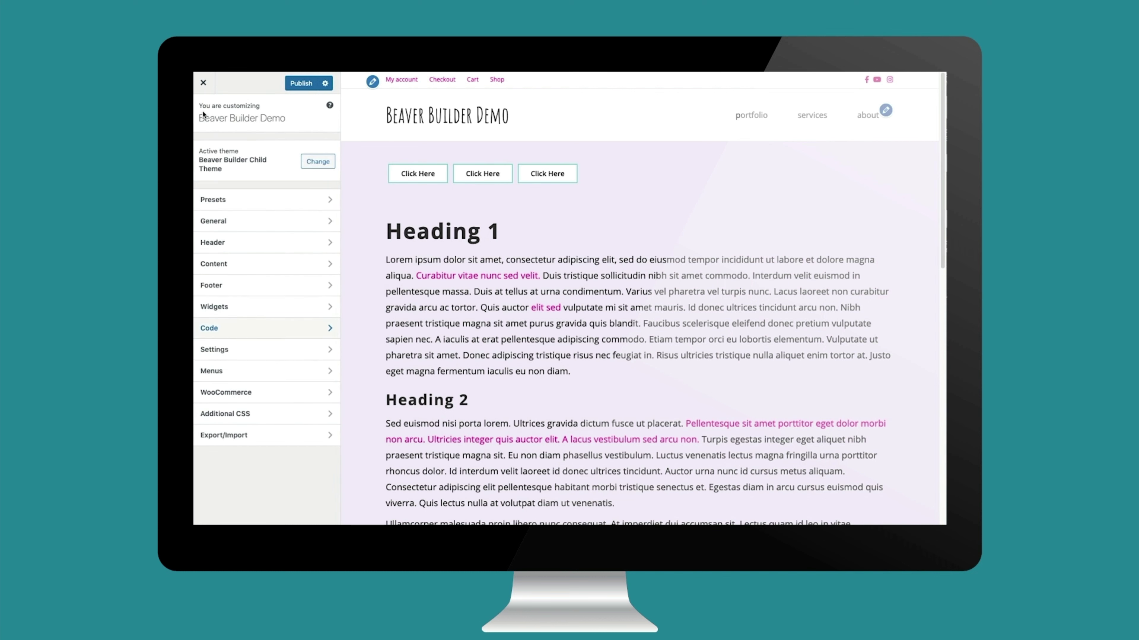
{"action": "left_click", "coordinate": [252, 416]}
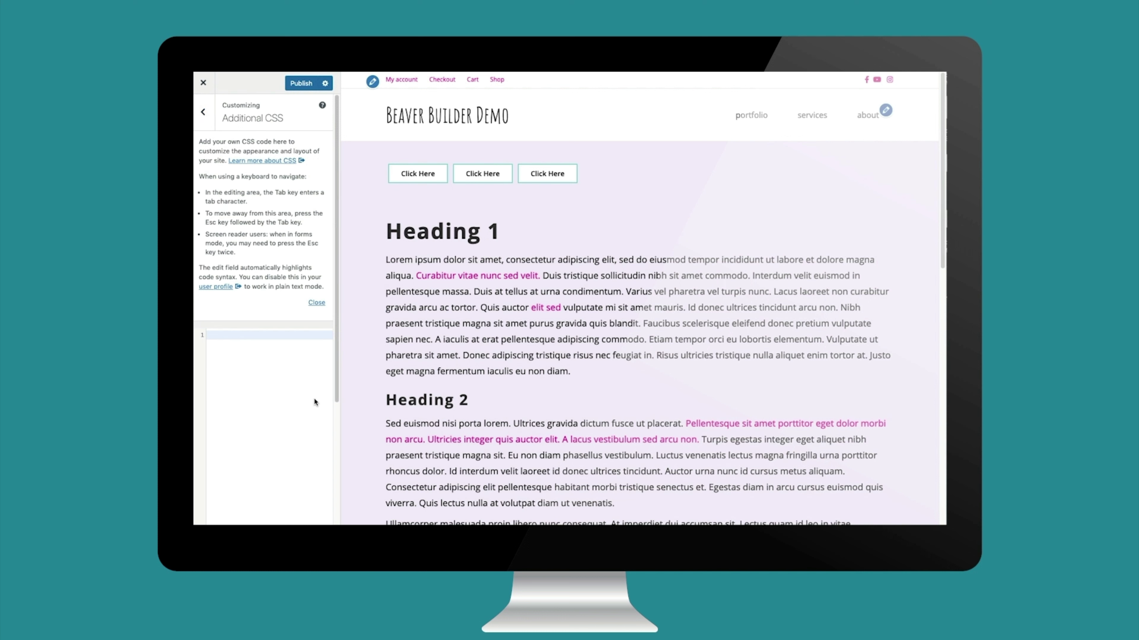
{"action": "type", "text": "/* Underline current menu item */  .current_page_item a, .current-menu-item a {   border-bottom: 4px solid black; }"}
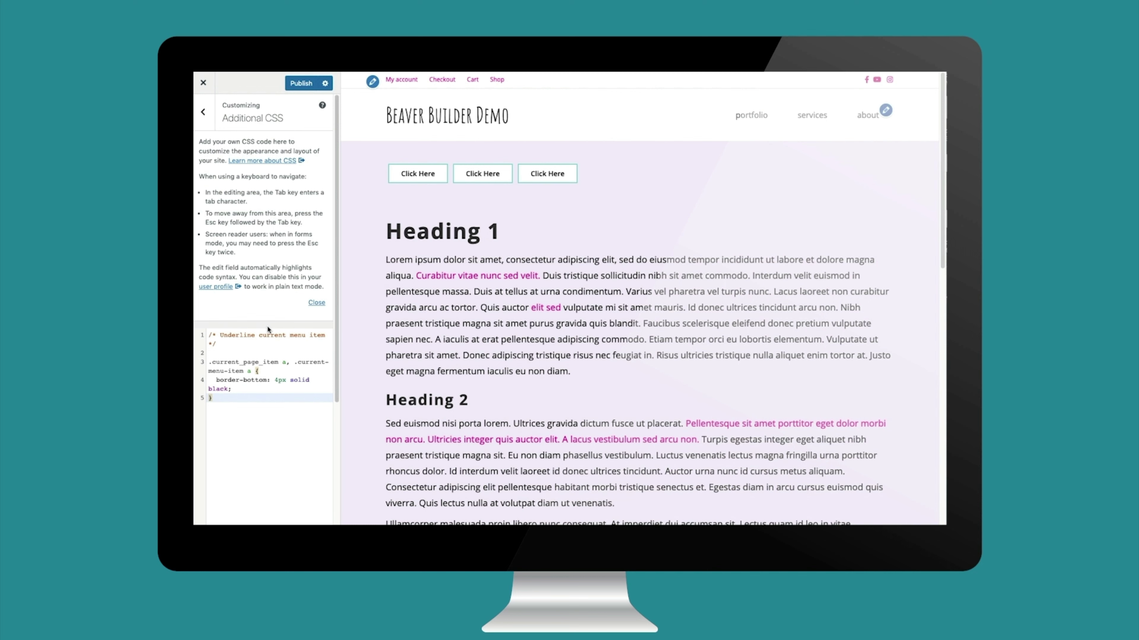
{"action": "left_click", "coordinate": [755, 116]}
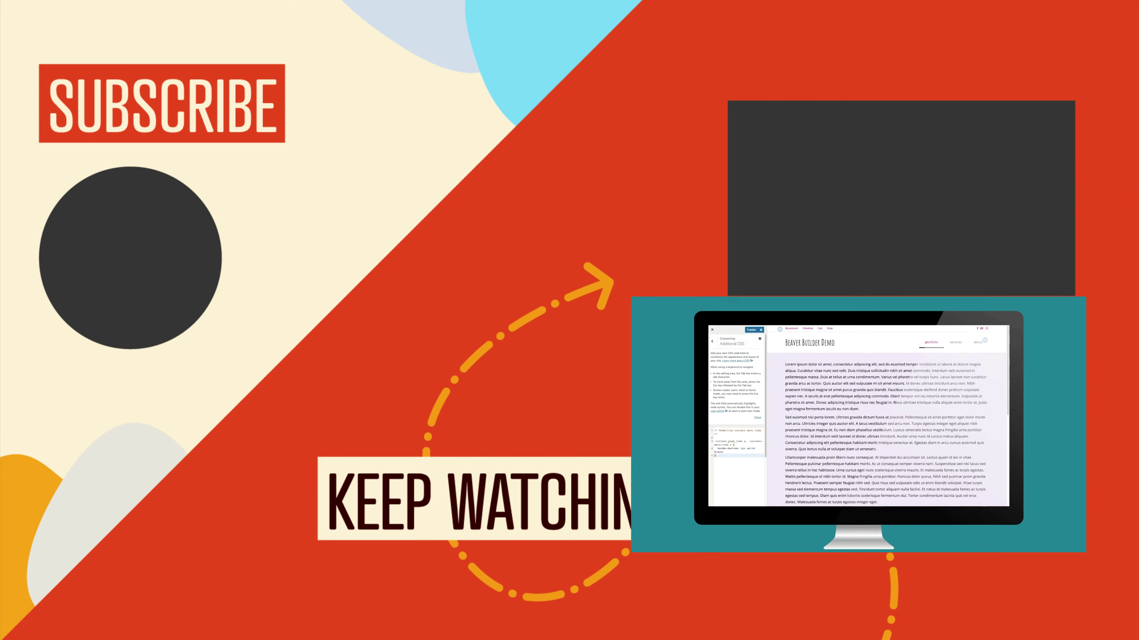